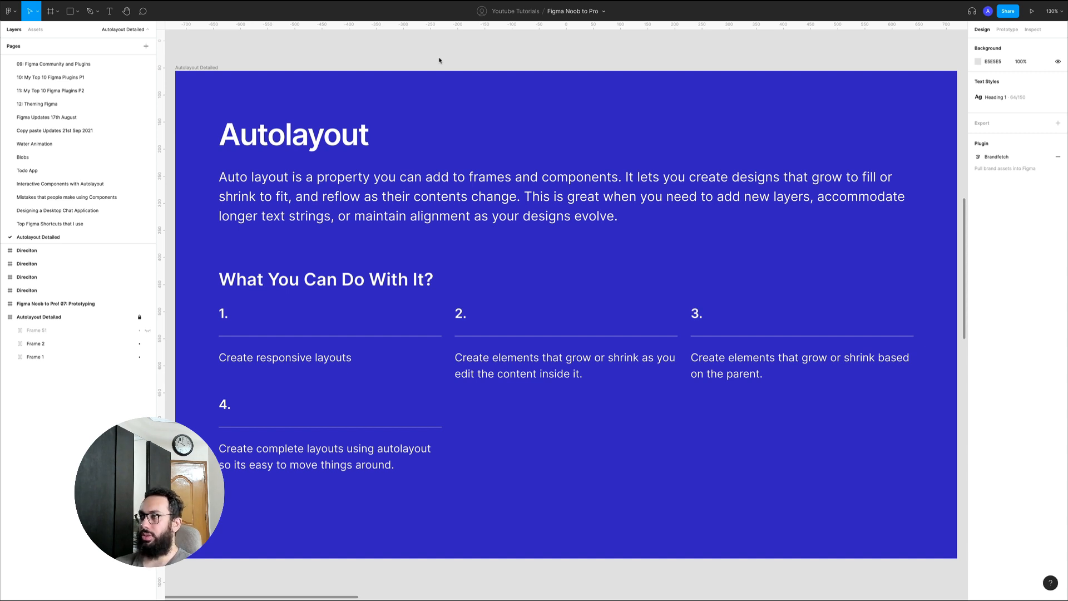
Add a text layer reading "Button Title" on the empty canvas beside the blue Autolayout Detailed frame
key(z)
alt+click(449, 61)
key(space)
drag(475, 62, 166, 174)
drag(423, 154, 314, 143)
key(z)
drag(240, 120, 815, 410)
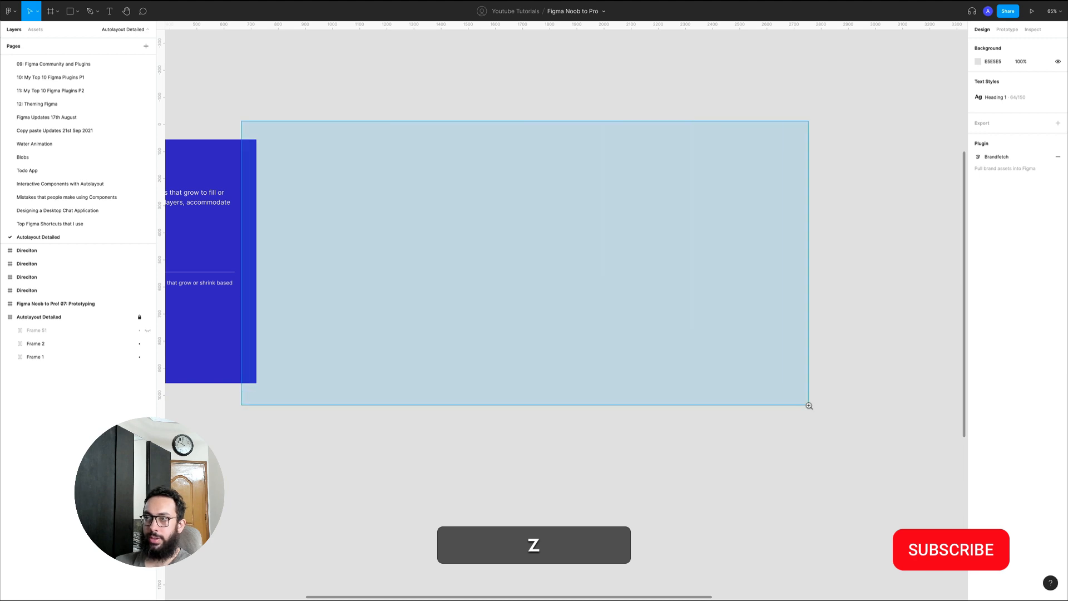
key(t)
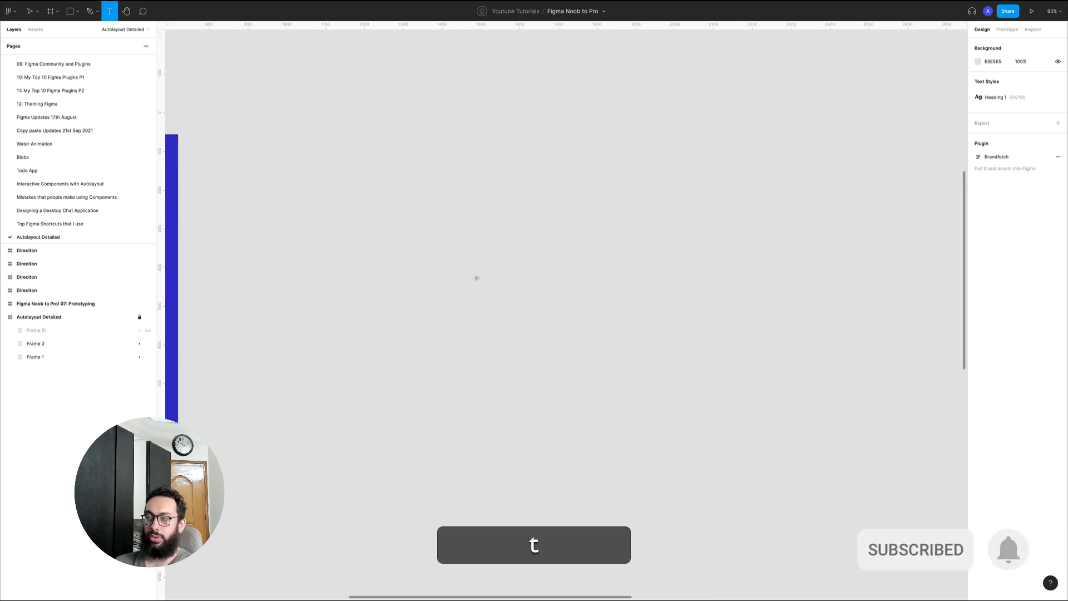
key(v)
key(t)
click(458, 260)
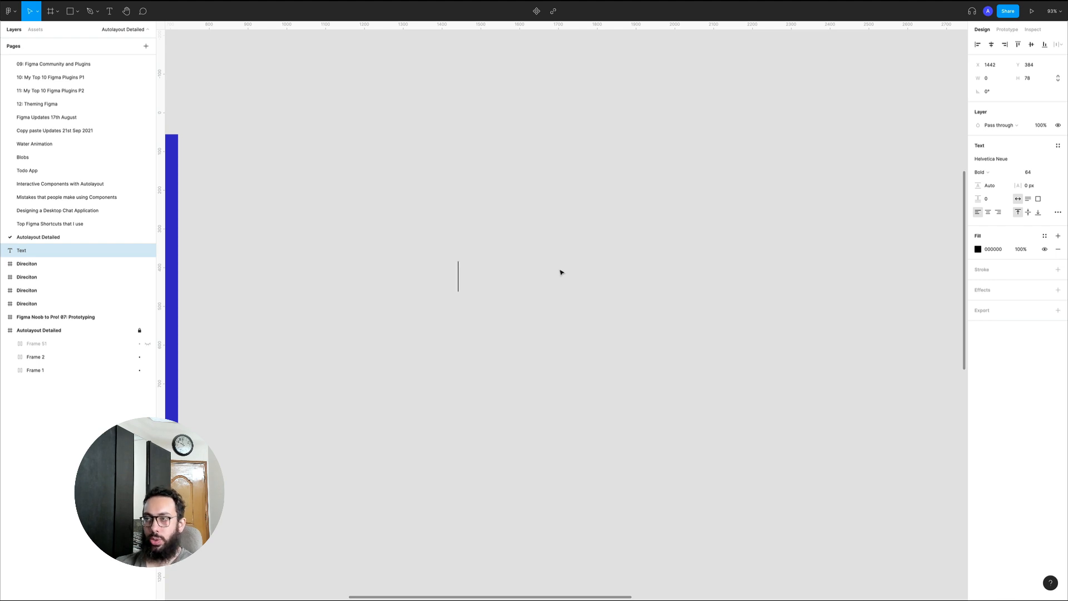
text(Button Title)
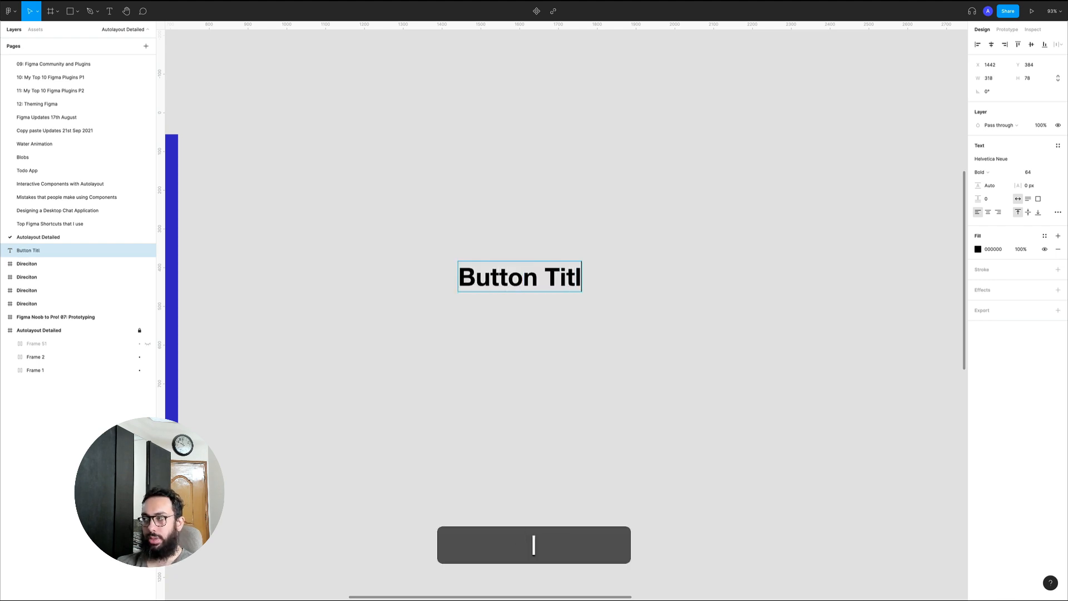
key(Escape)
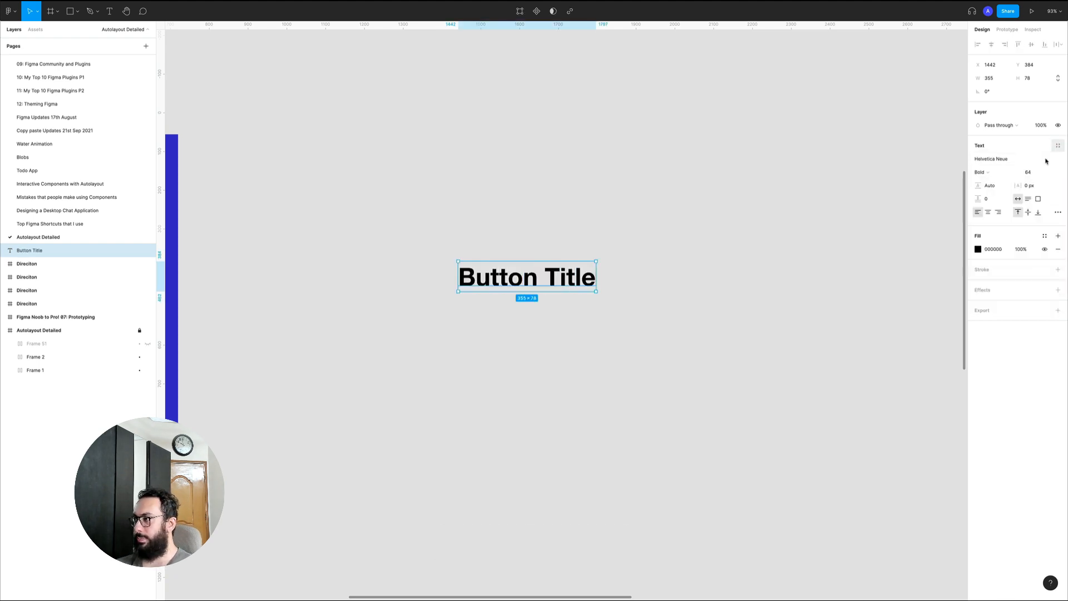
Set the font size of the "Button Title" text to 24
click(1028, 172)
text(24)
key(Return)
click(477, 294)
key(z)
drag(378, 211, 697, 367)
click(396, 261)
key(space)
drag(439, 287, 506, 302)
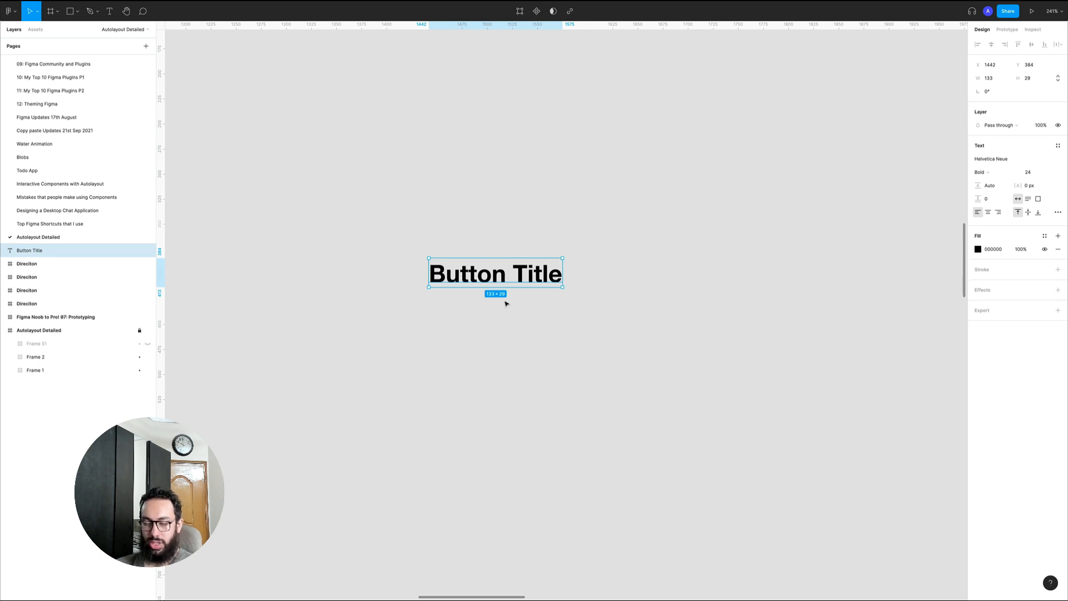
Try wrapping the "Button Title" text directly in an auto layout frame, and undo it
key(shift)
key(shift+a)
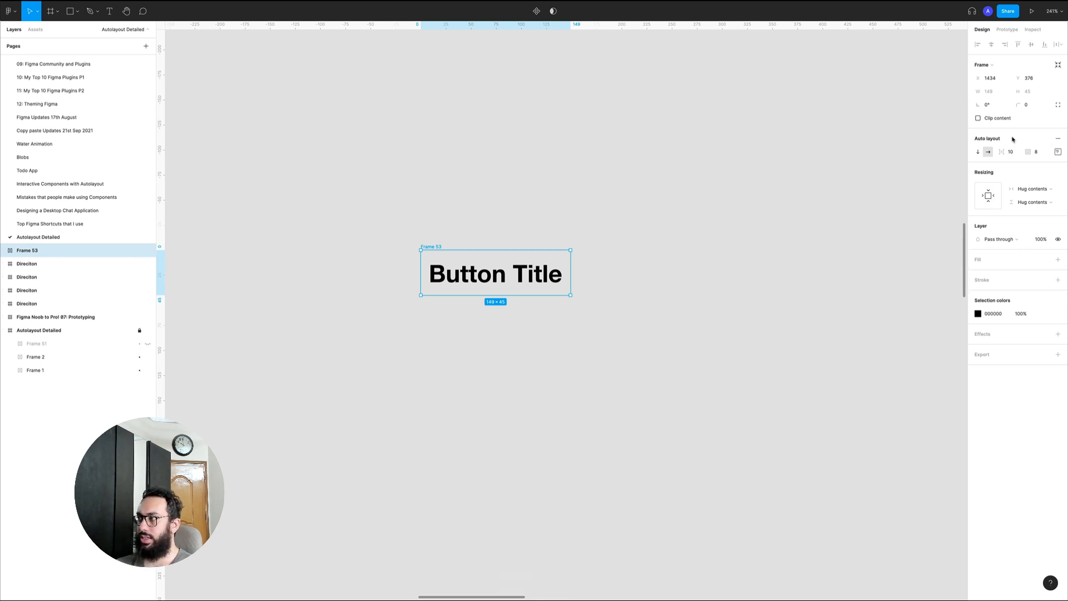
key(super)
key(super+z)
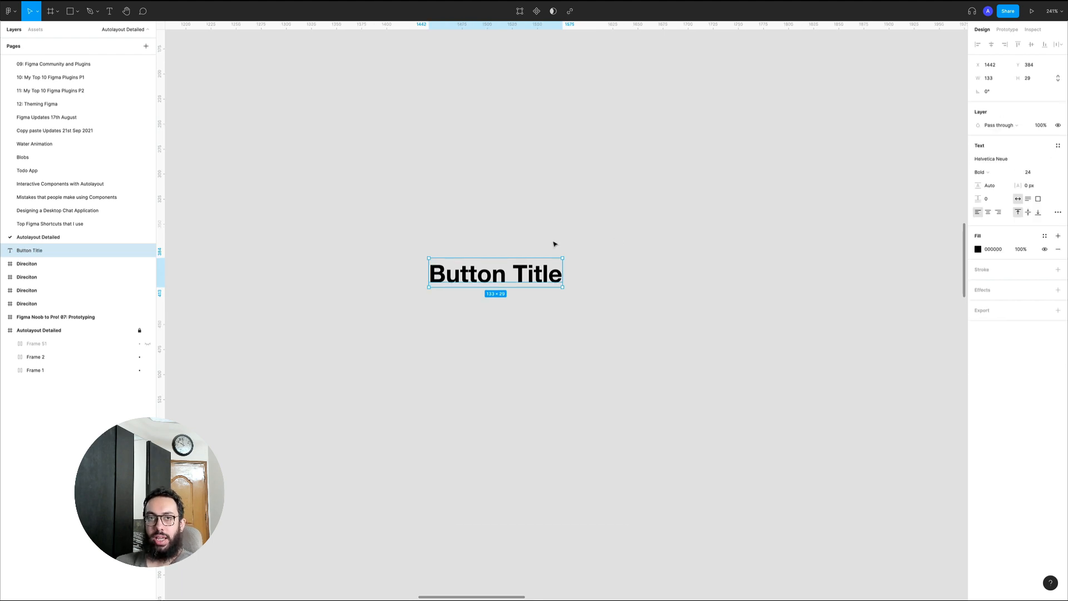
Try framing the "Button Title" text and adding auto layout to that plain frame, and undo both changes
key(alt+super)
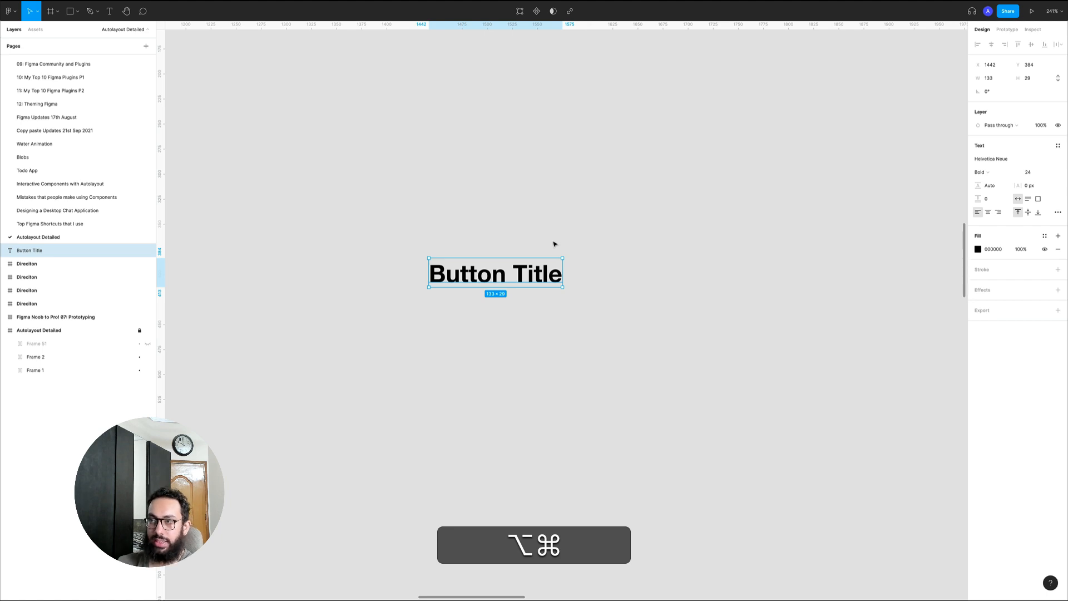
key(alt+super+g)
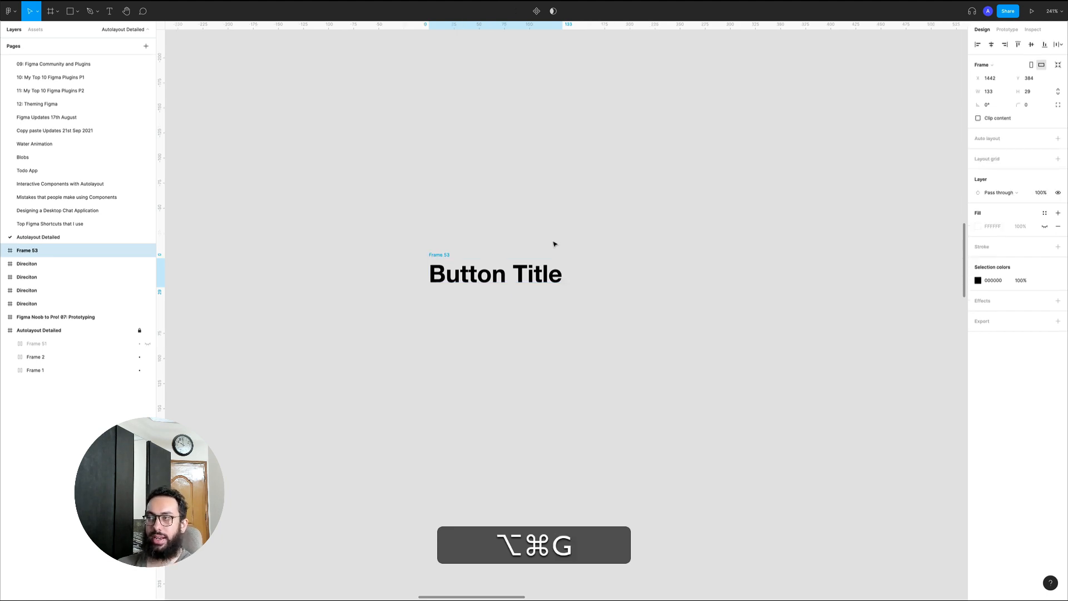
click(1059, 139)
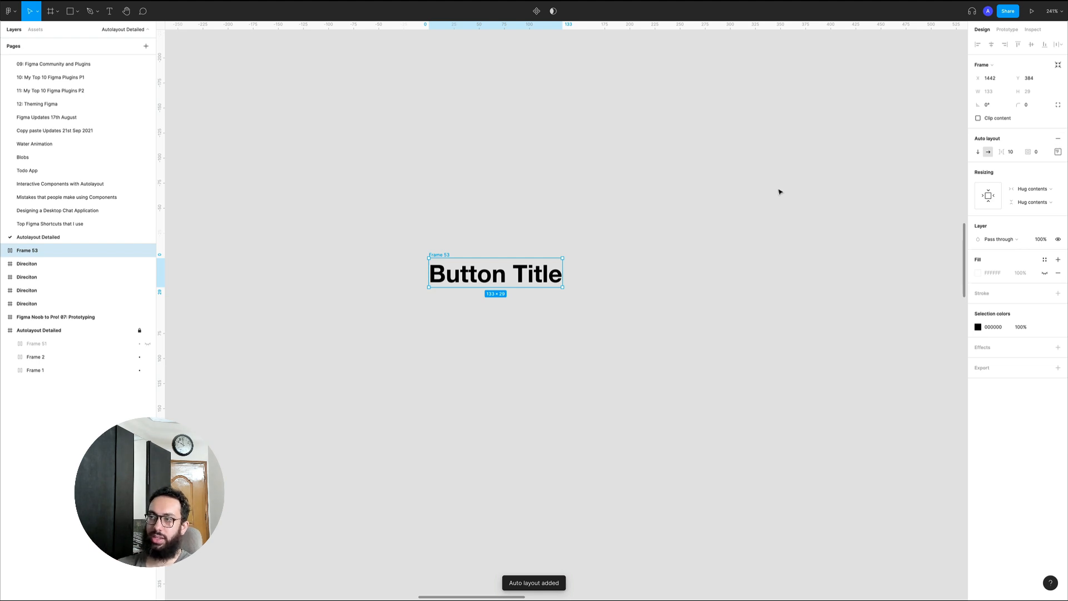
key(super+z)
key(super+z)
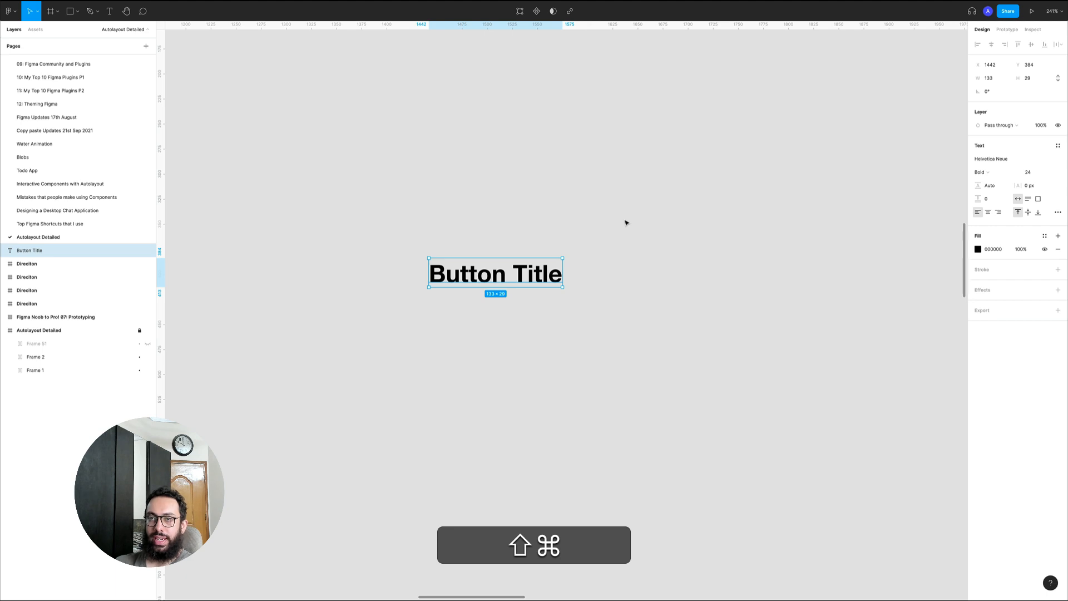
Wrap the "Button Title" text in an auto layout frame and fill the frame with the Blue/Blue:500 color style
key(shift+a)
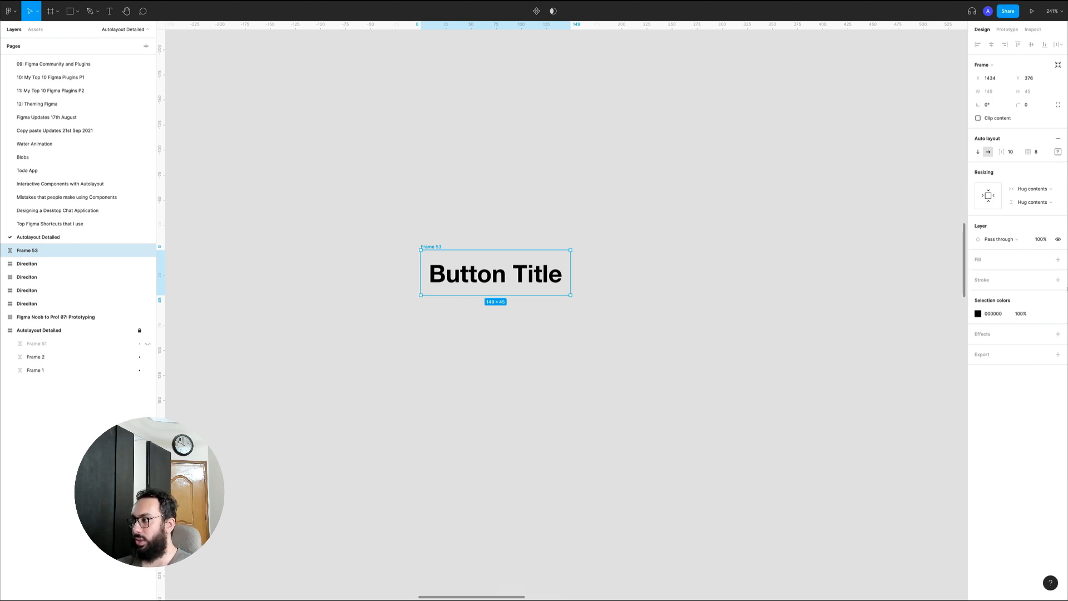
click(1058, 260)
click(1045, 259)
text(blue)
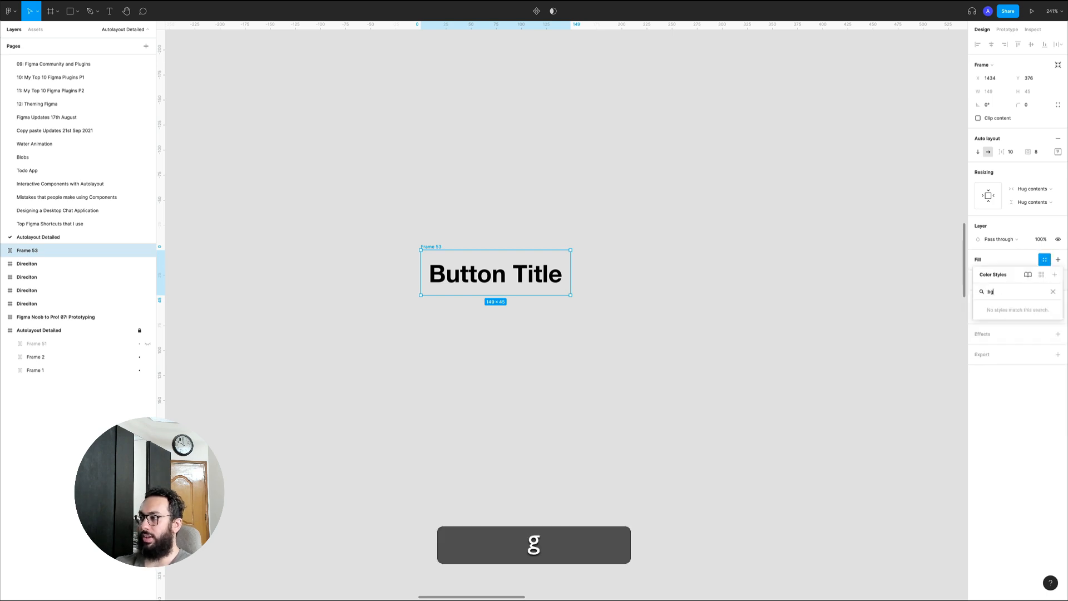
key(Down)
key(Down)
key(Down)
key(Down)
key(Down)
key(Return)
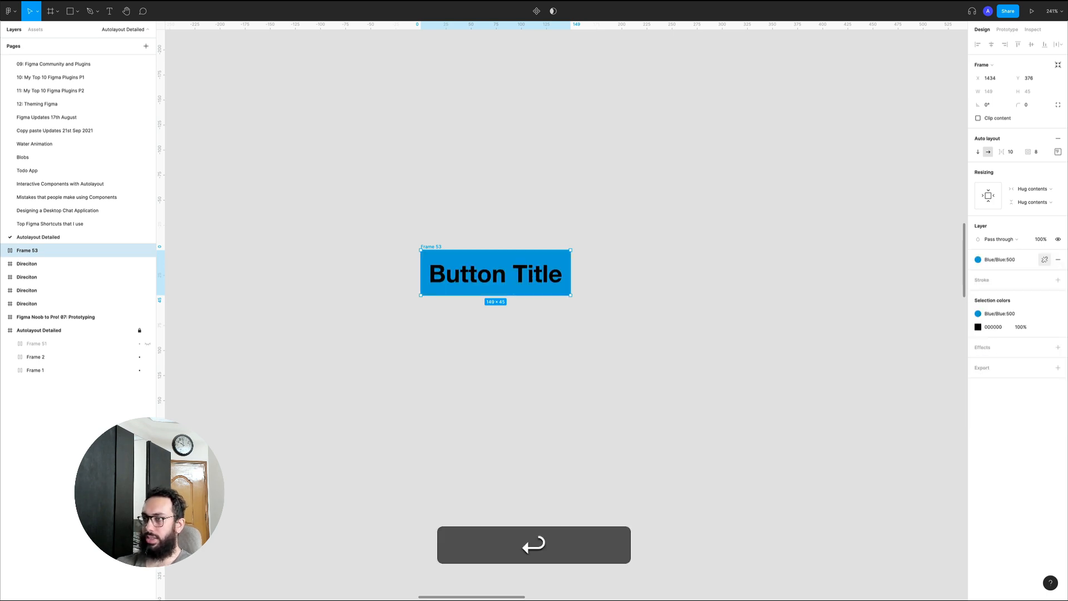
Set the button frame's corner radius to 4 and apply the White color style to its text
click(1029, 106)
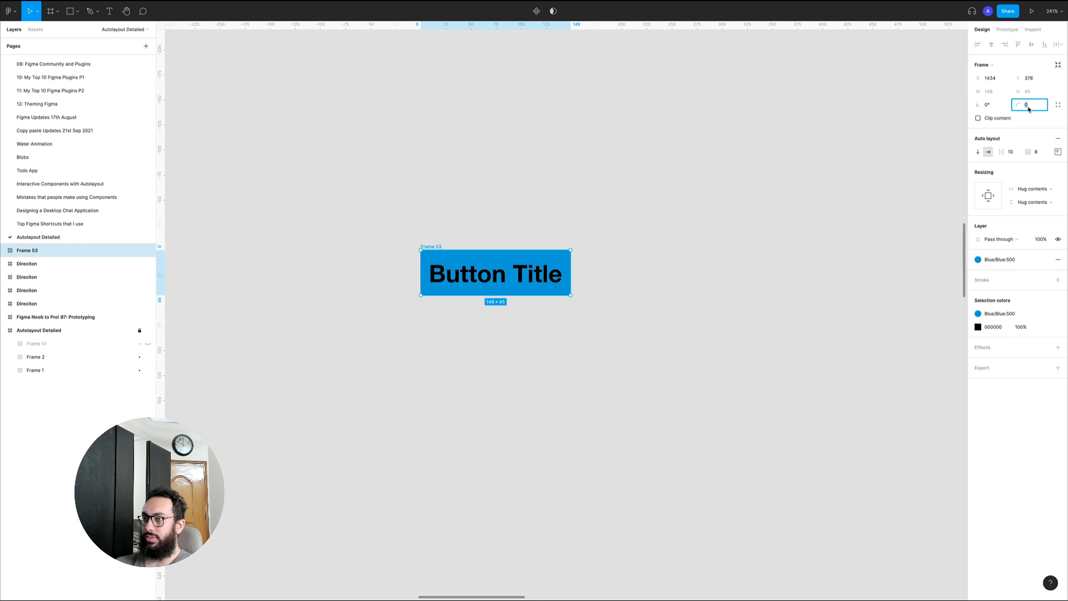
key(Up)
key(Up)
key(Up)
key(Up)
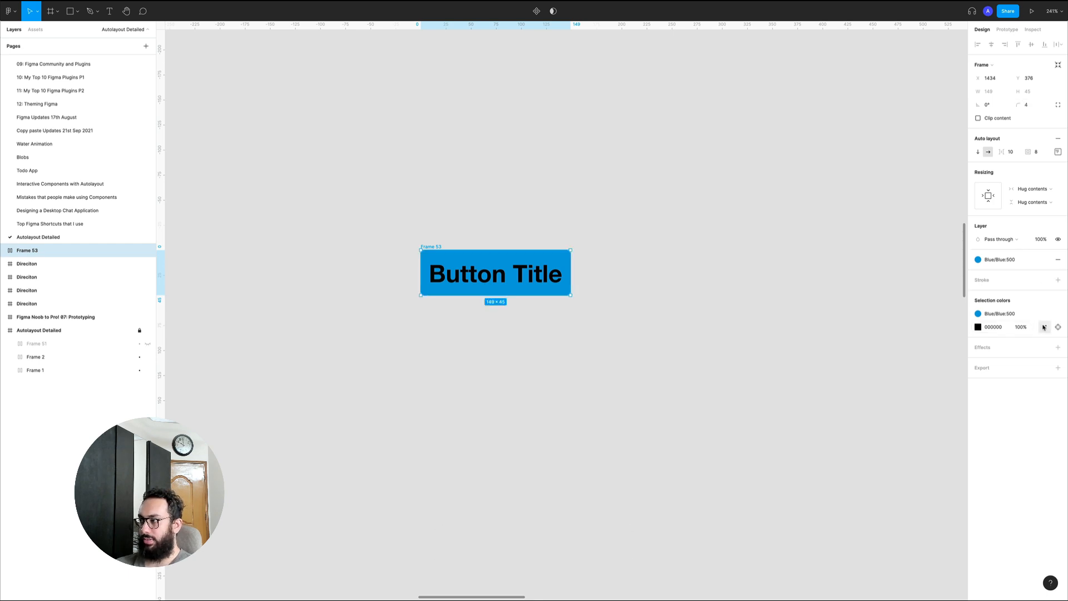
click(1044, 327)
click(923, 396)
click(549, 308)
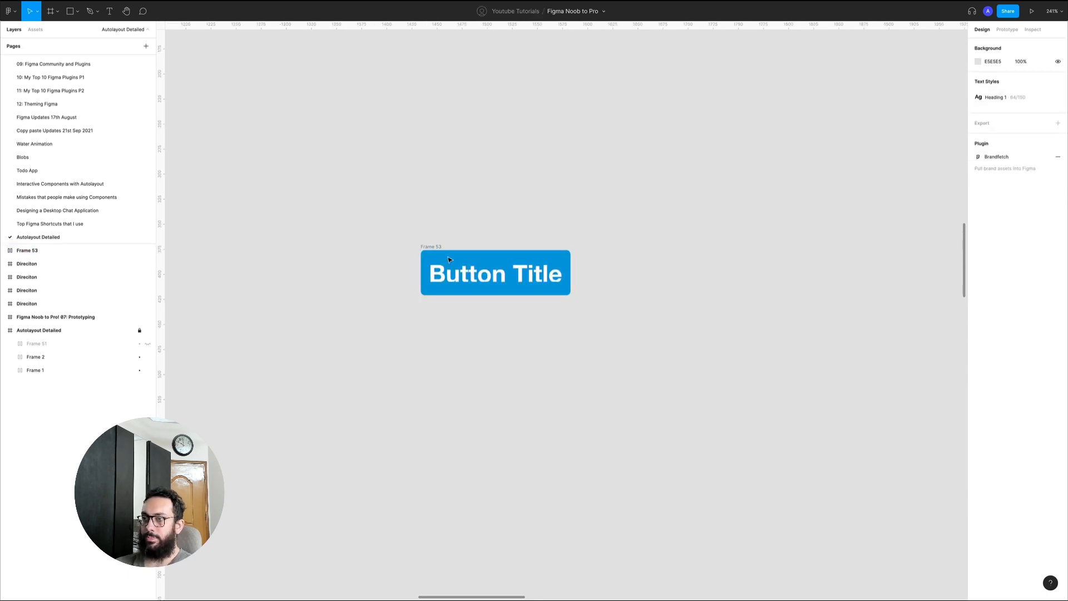
Shorten the button's label to "Button" by removing the word "Title"
click(439, 248)
key(super)
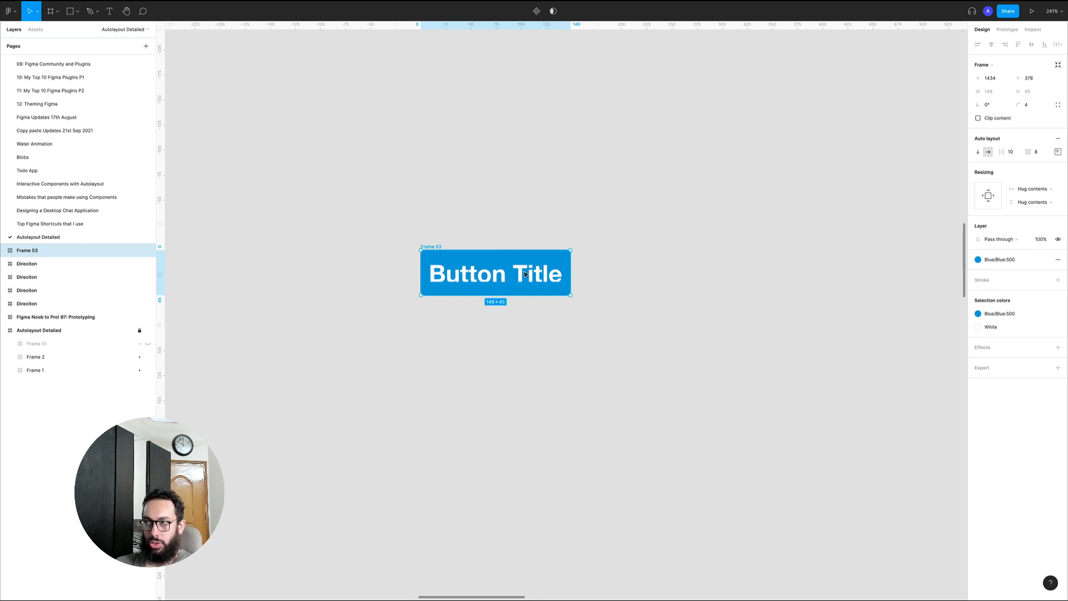
super+click(530, 273)
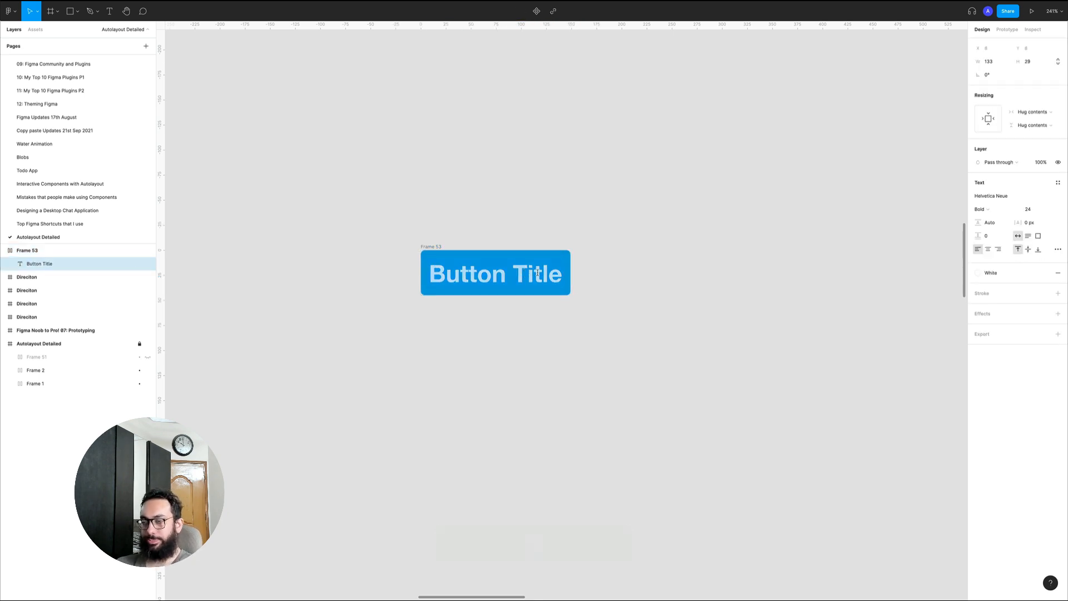
key(Right)
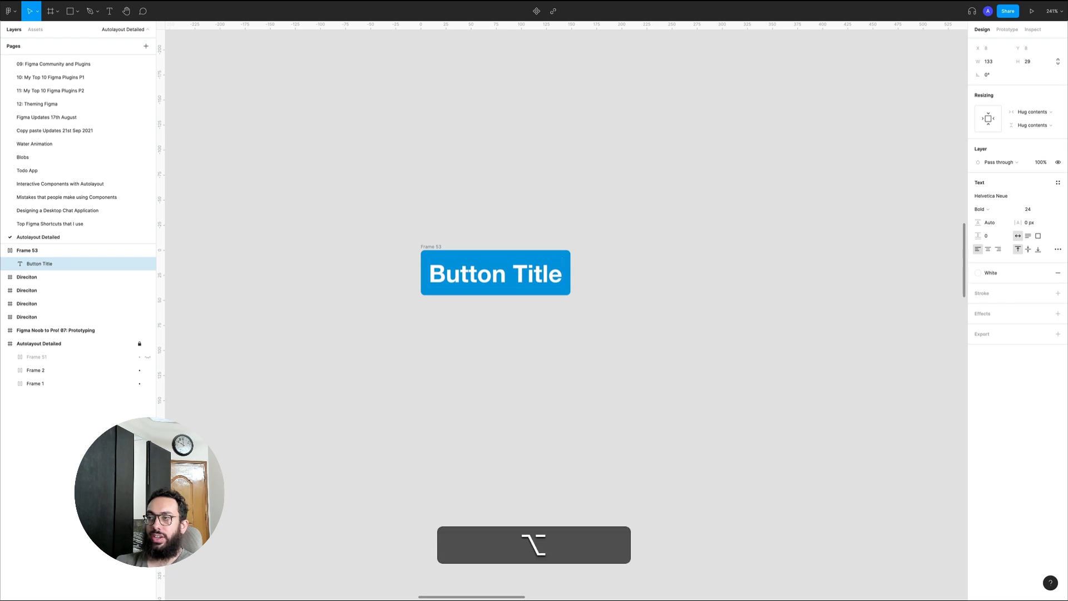
key(alt+BackSpace)
key(Escape)
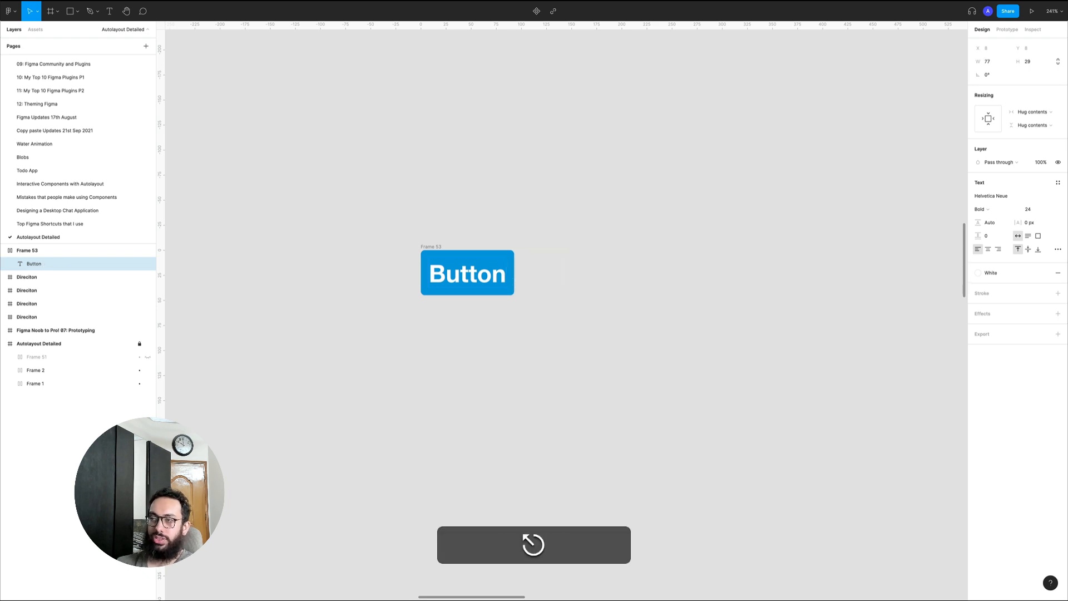
click(631, 288)
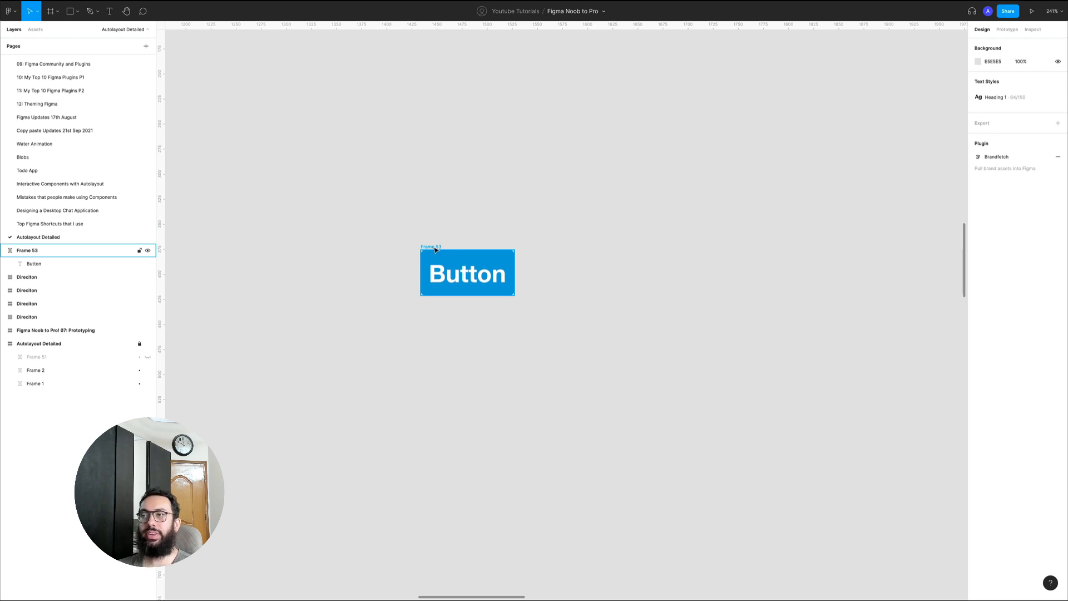
Extend the button's label to read "Button Title that's really long"
super+double_click(467, 274)
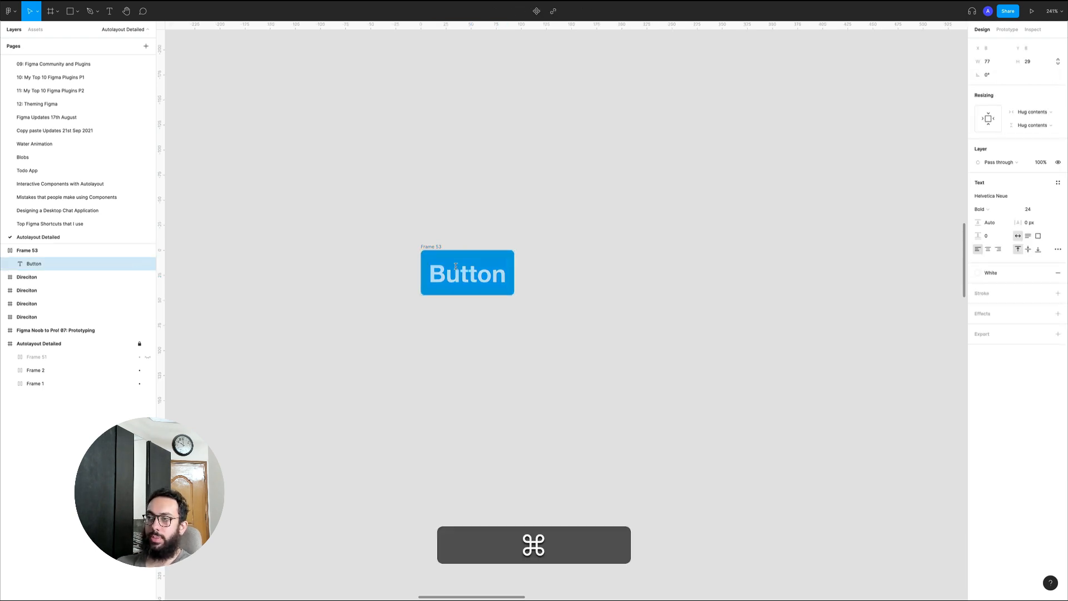
key(super+Right)
text(Title)
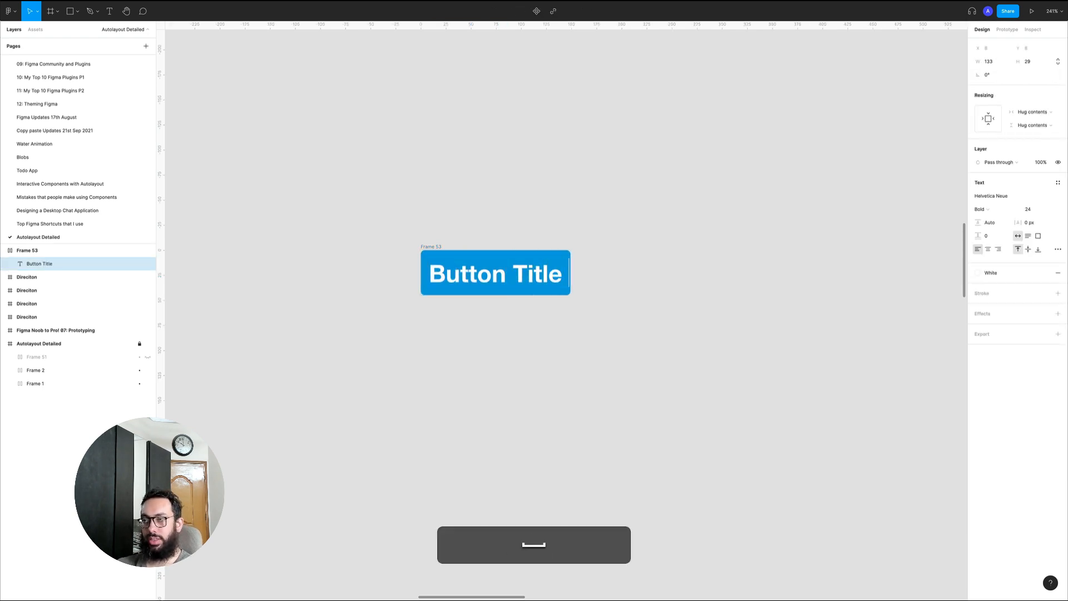
text( that's really long)
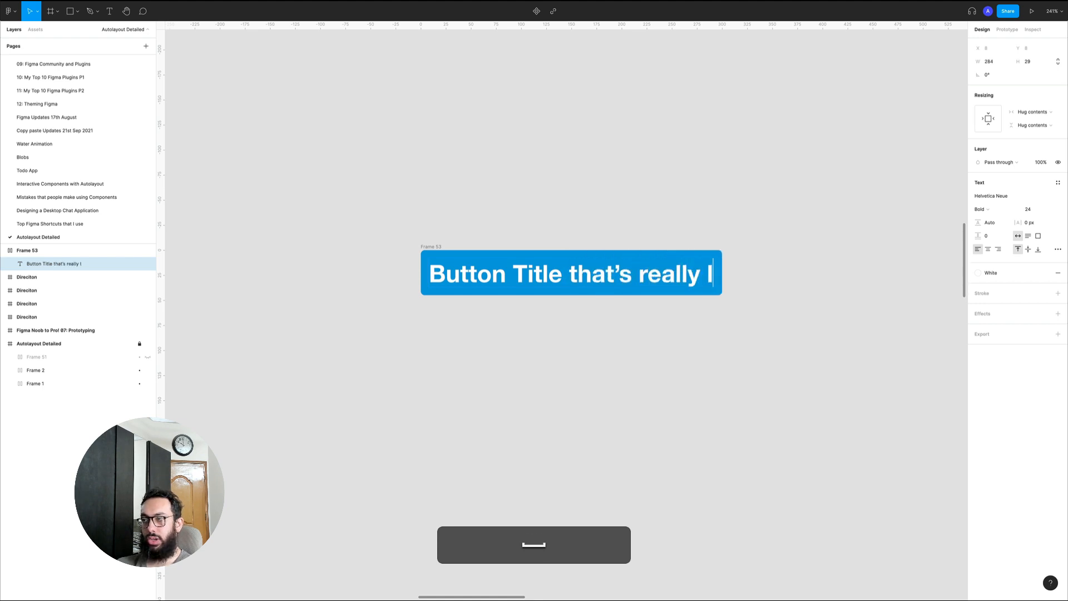
key(Escape)
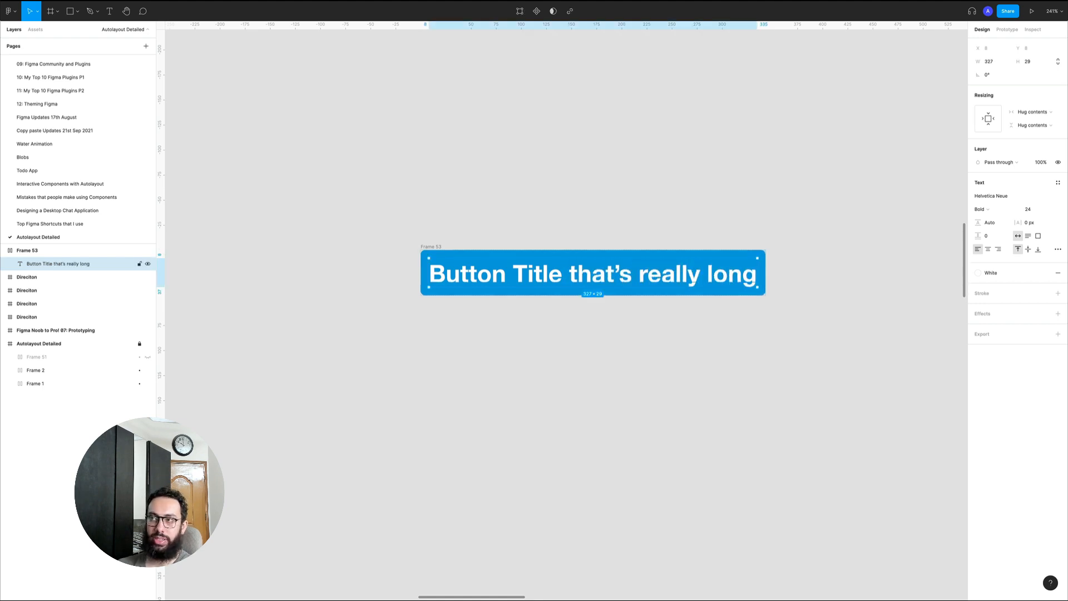
click(392, 213)
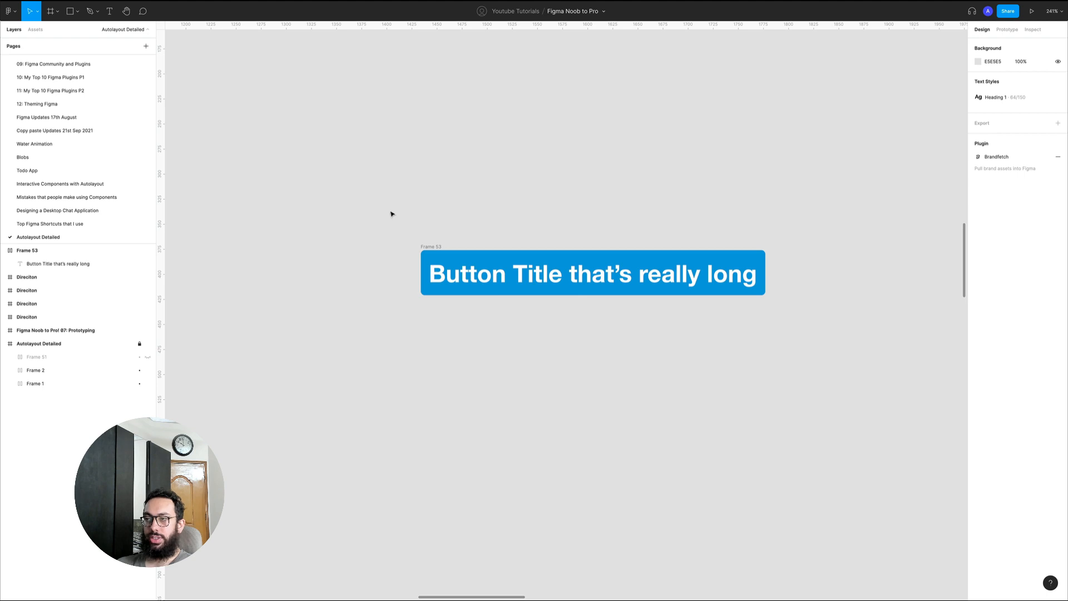
Draw a frame about 558 × 362 around the button and center the button horizontally in it, at about X 107, Y 106
key(a)
drag(344, 142, 904, 505)
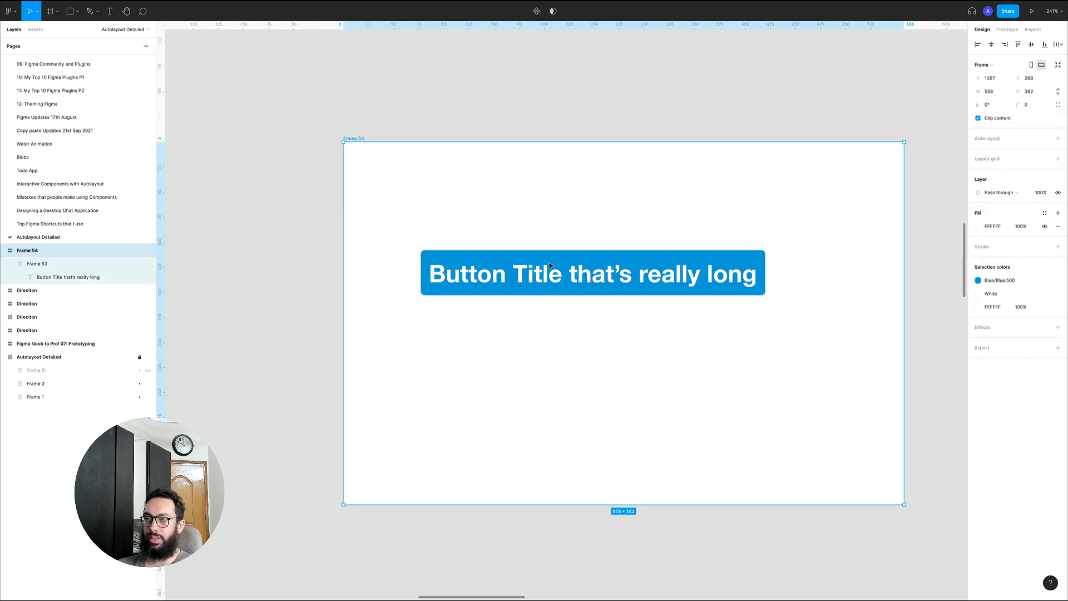
click(548, 270)
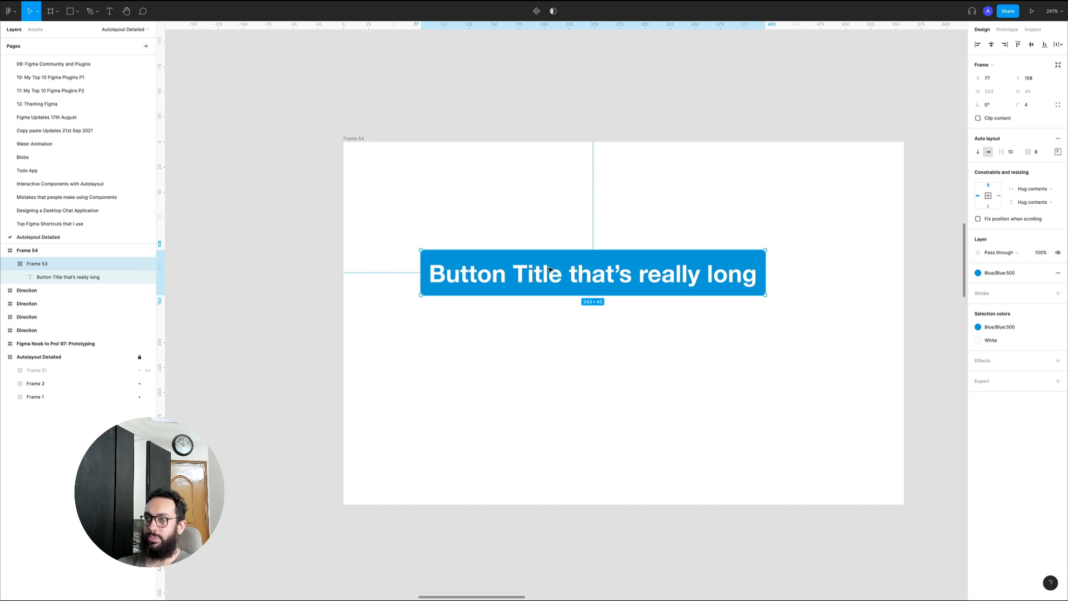
drag(549, 270, 579, 267)
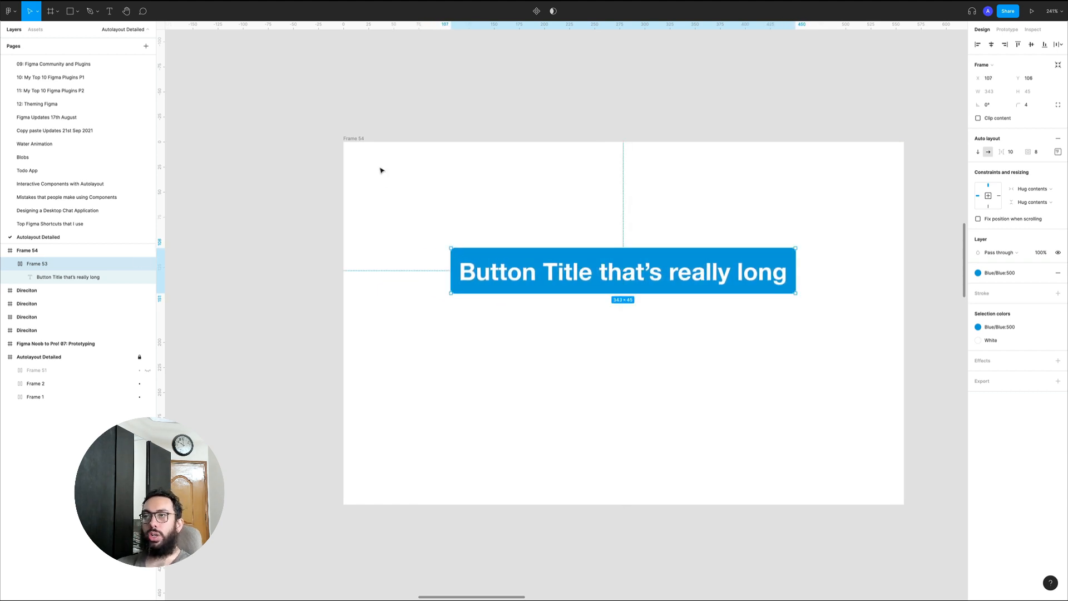
Add auto layout to the outer white frame and select the blue button inside it
click(349, 138)
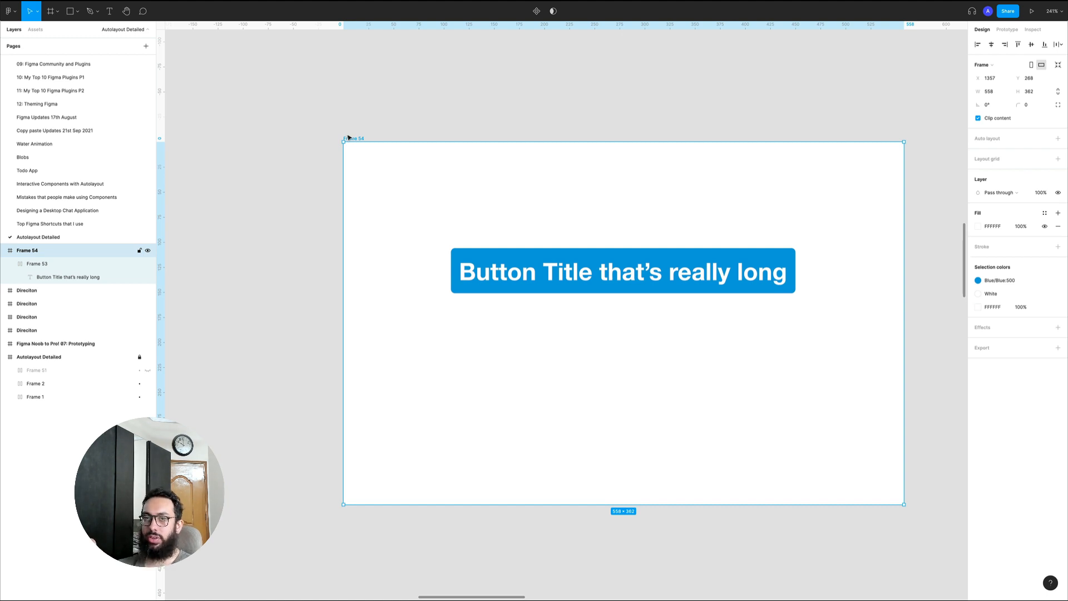
key(shift)
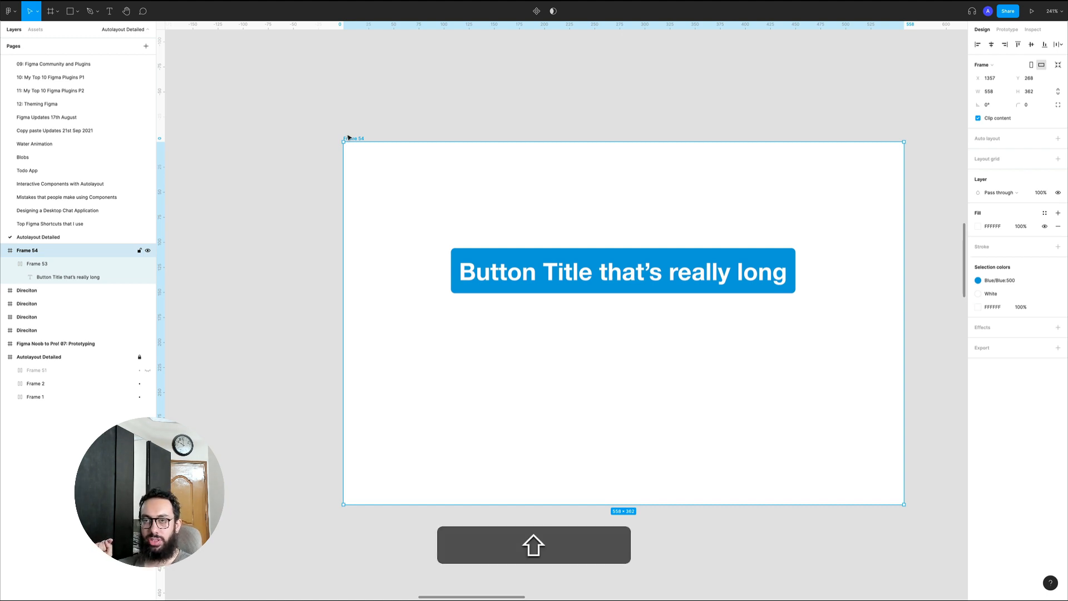
key(shift+a)
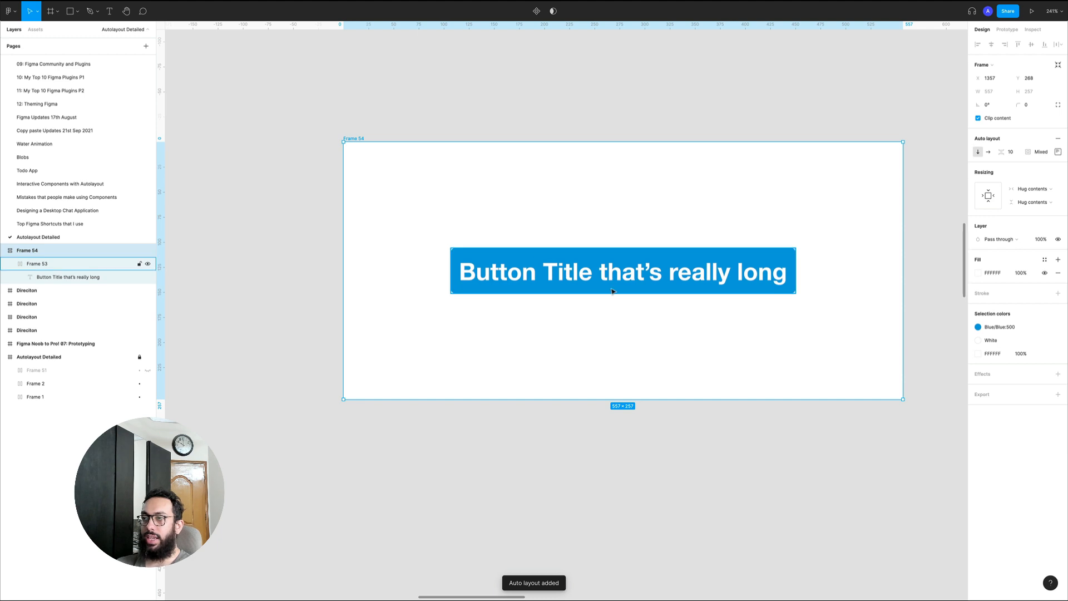
click(509, 265)
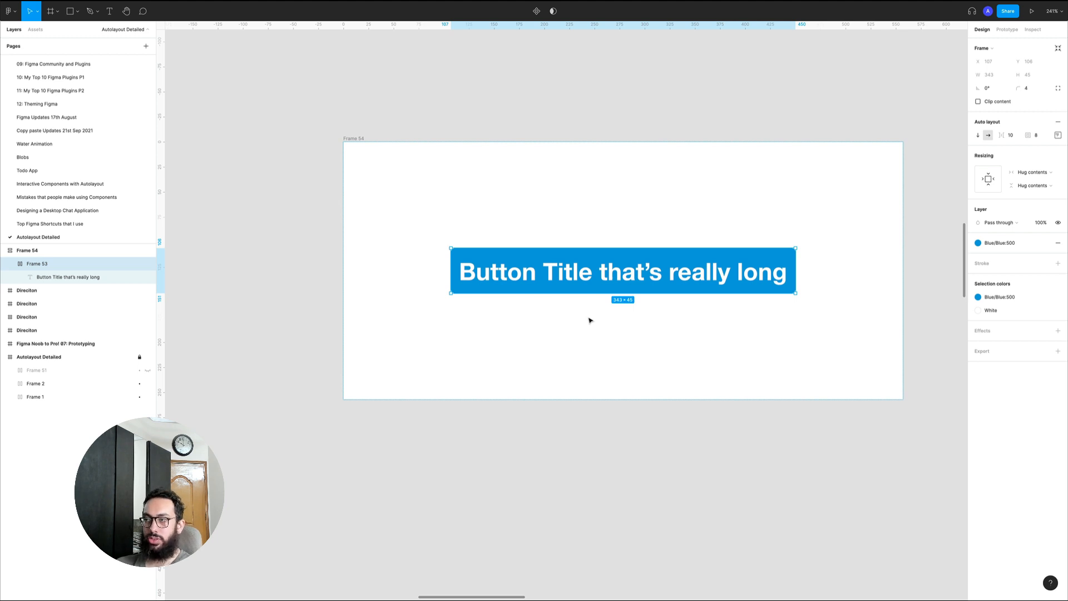
Duplicate the blue button below the original and relabel the copy "Button underneath"
key(super+d)
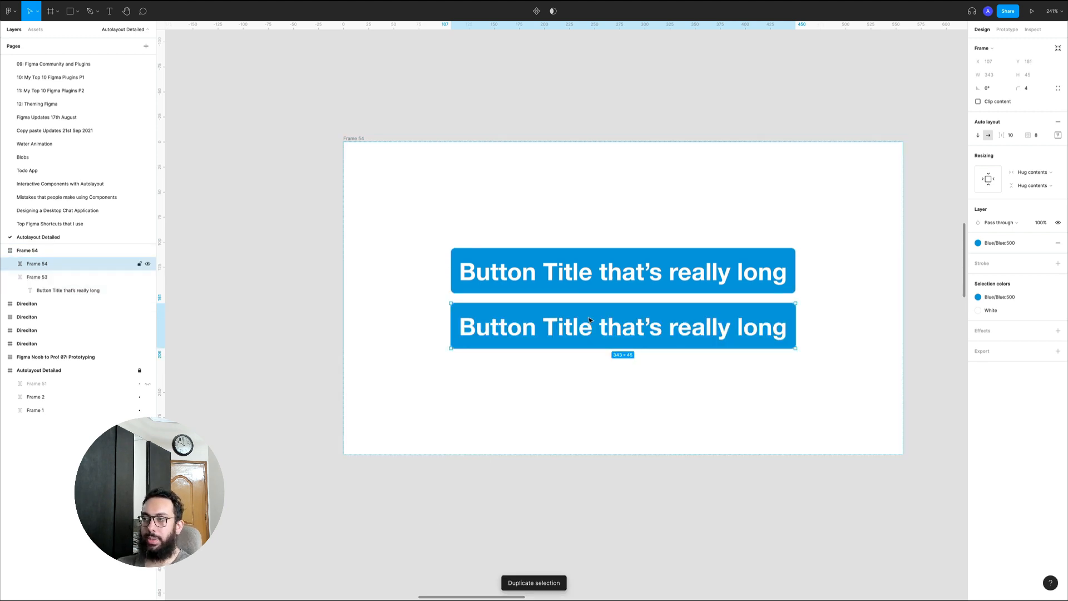
super+click(575, 334)
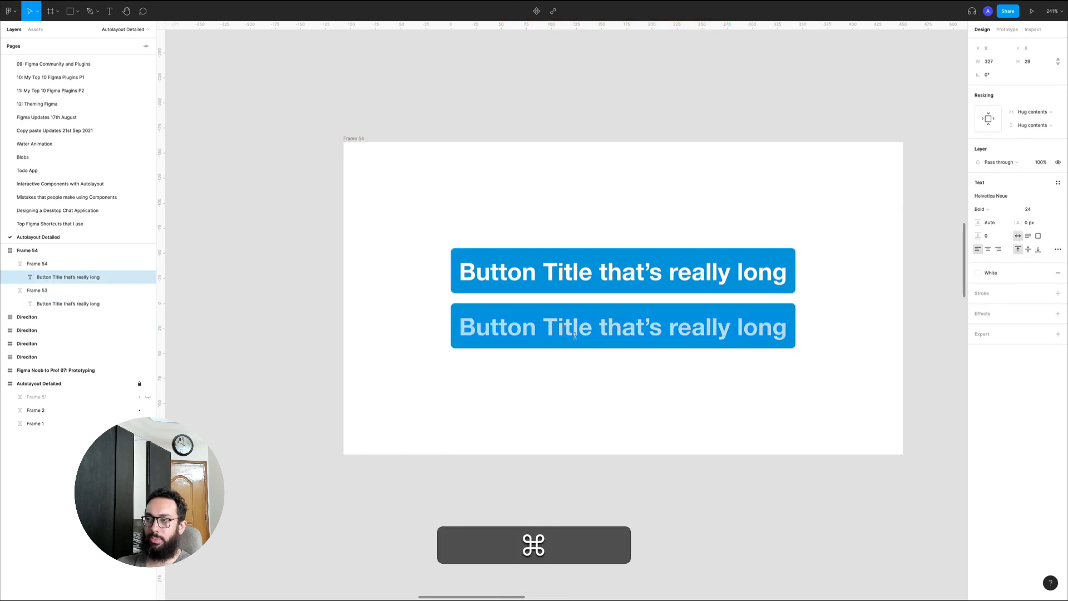
text(Buto)
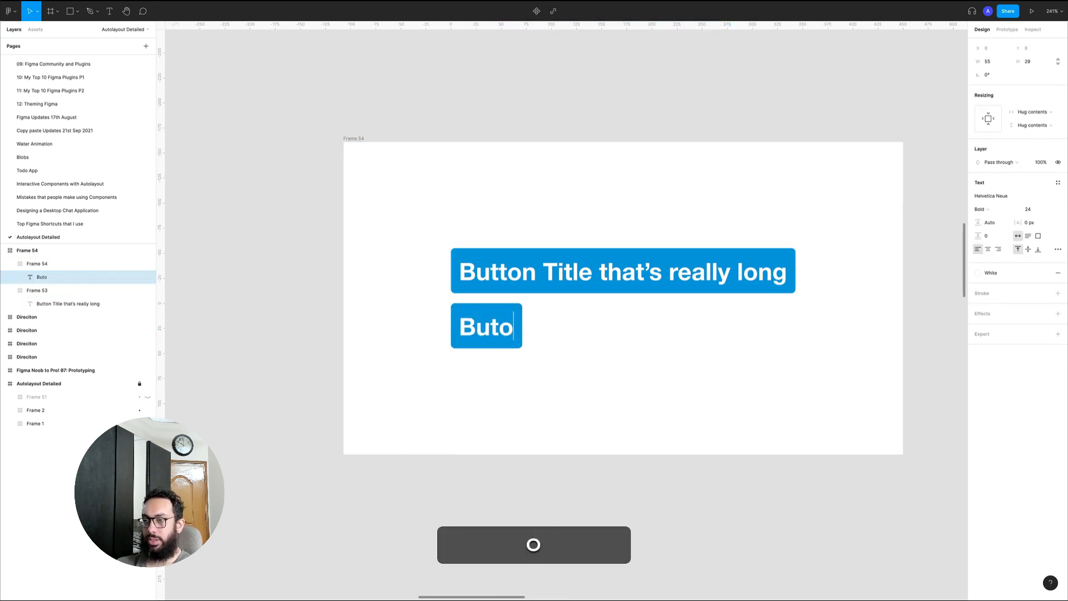
key(BackSpace)
text(ton under)
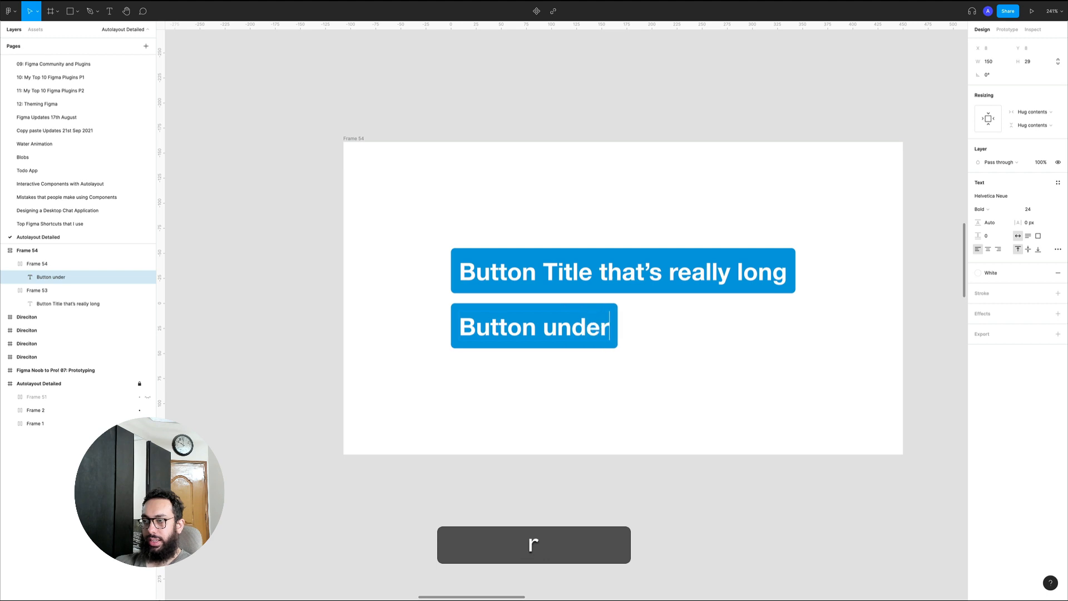
text(neath)
key(Escape)
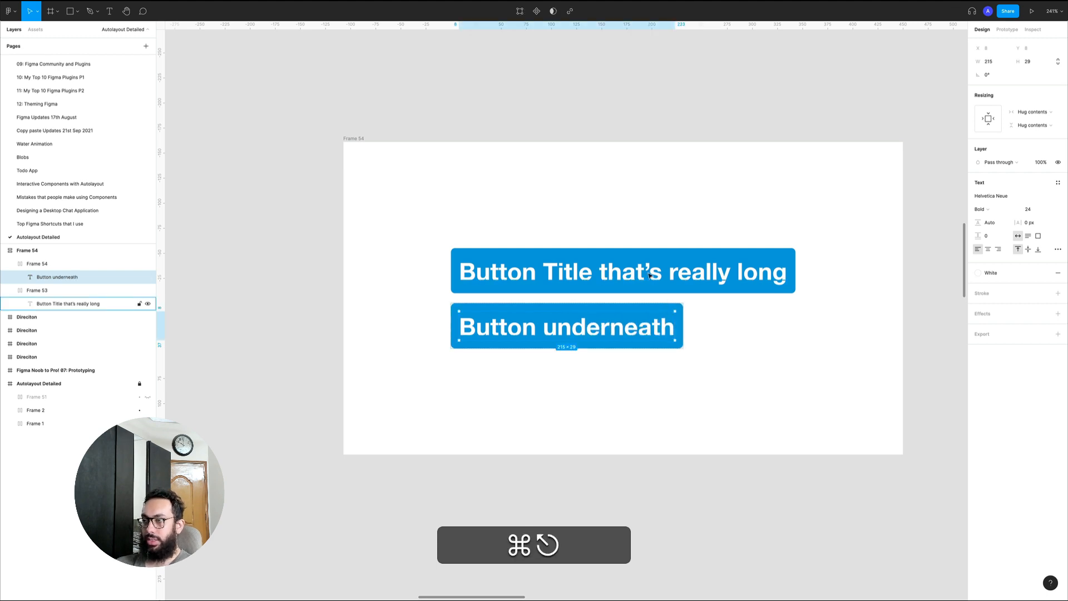
Change the upper button's label to "Button on Top" and deselect it
key(super+z)
key(alt+shift+Left)
key(alt+shift+Left)
key(alt+shift+Left)
key(alt+shift+Left)
text(on o)
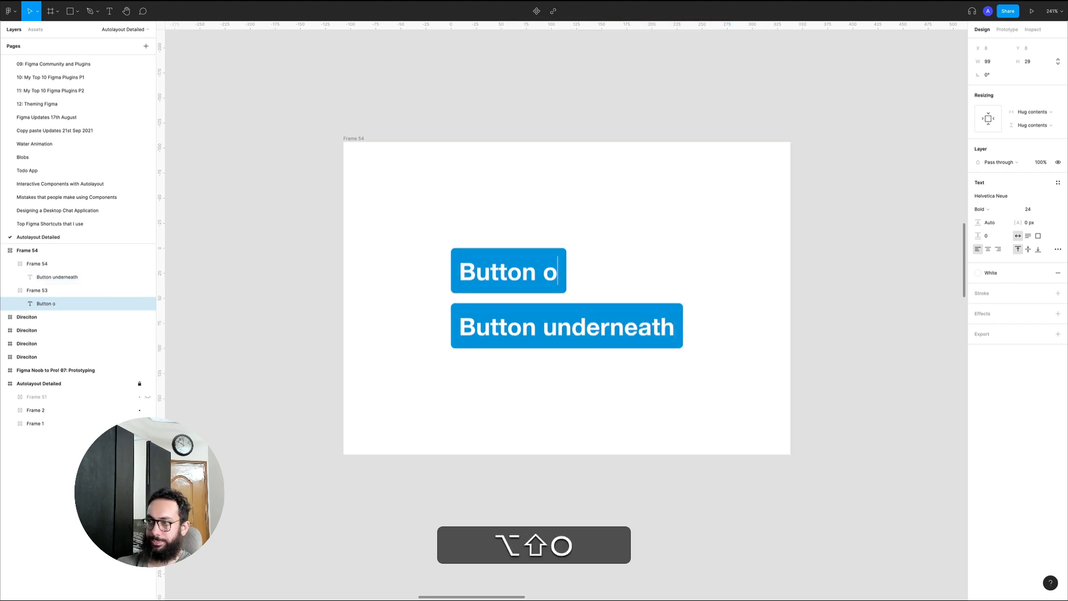
text(n Top)
key(Escape)
click(433, 135)
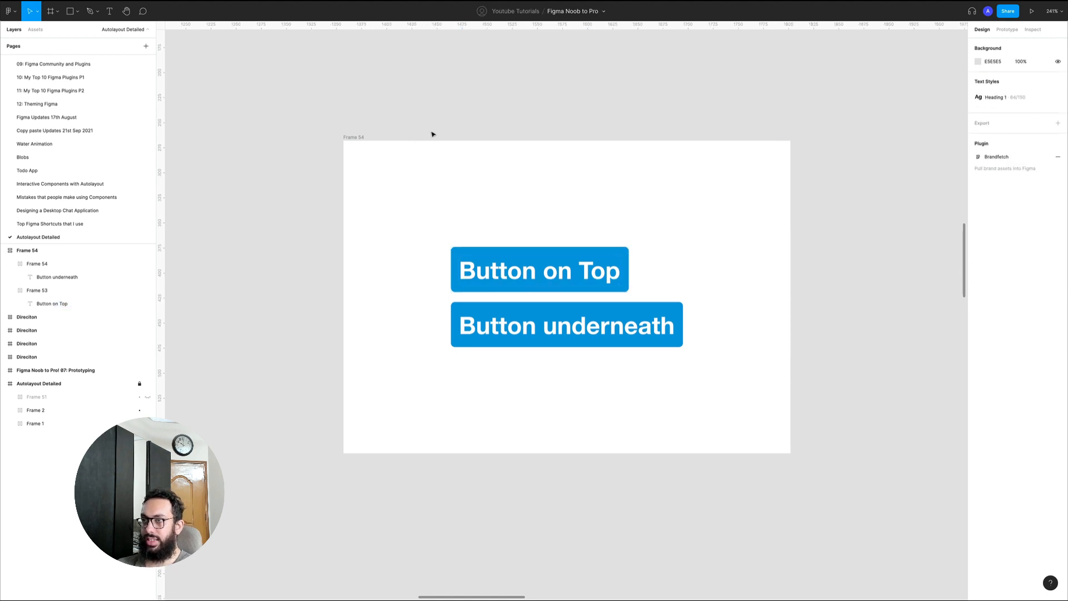
Resize the outer white frame to about 496 × 343, giving it a fixed width and fixed height
click(354, 138)
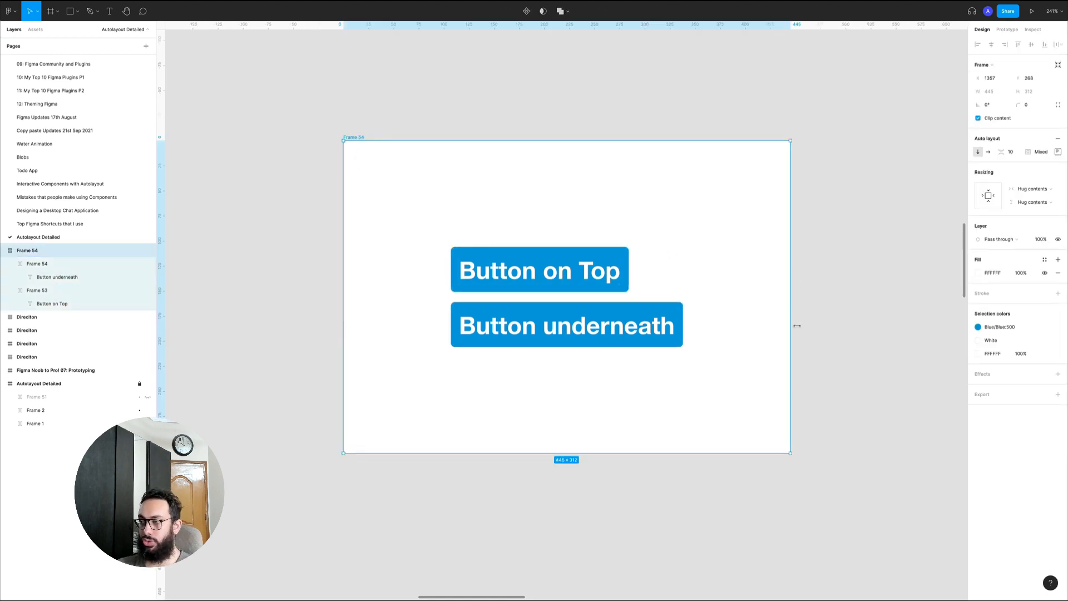
click(1045, 189)
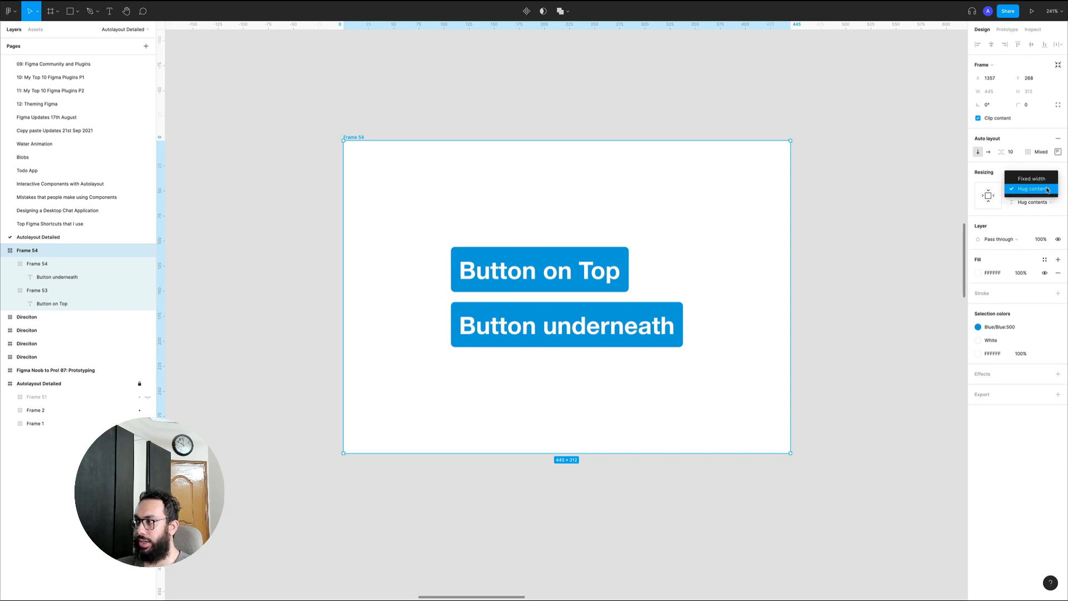
click(1028, 168)
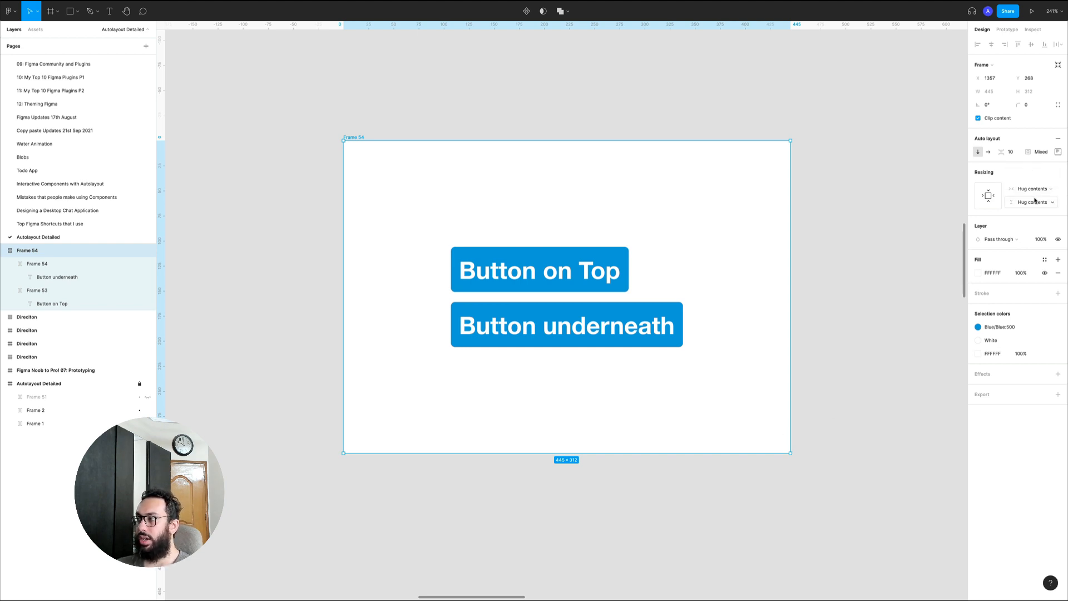
click(1035, 201)
click(1028, 177)
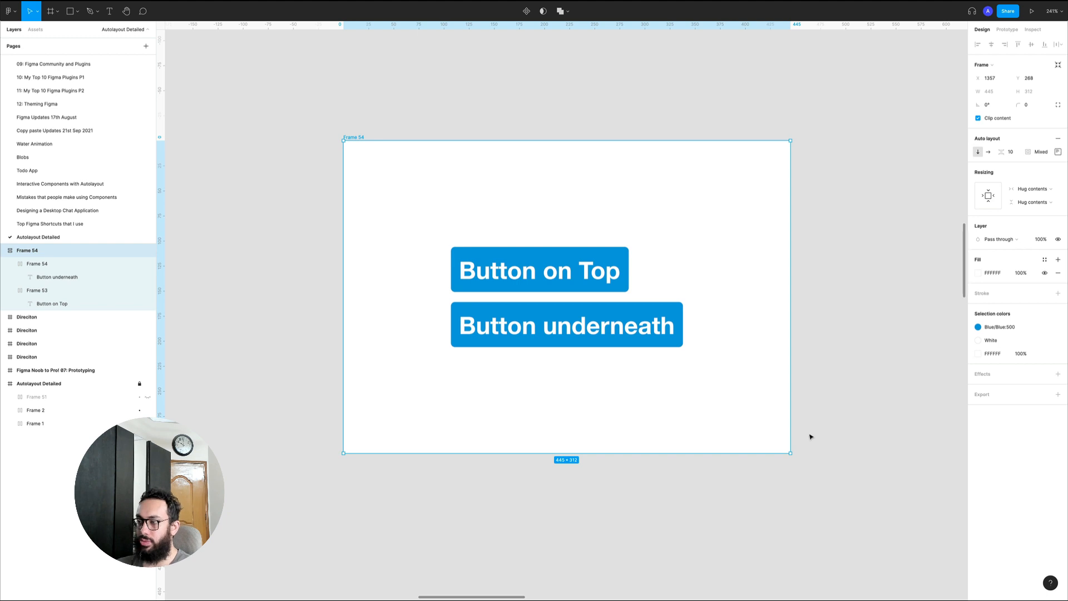
drag(791, 453, 778, 484)
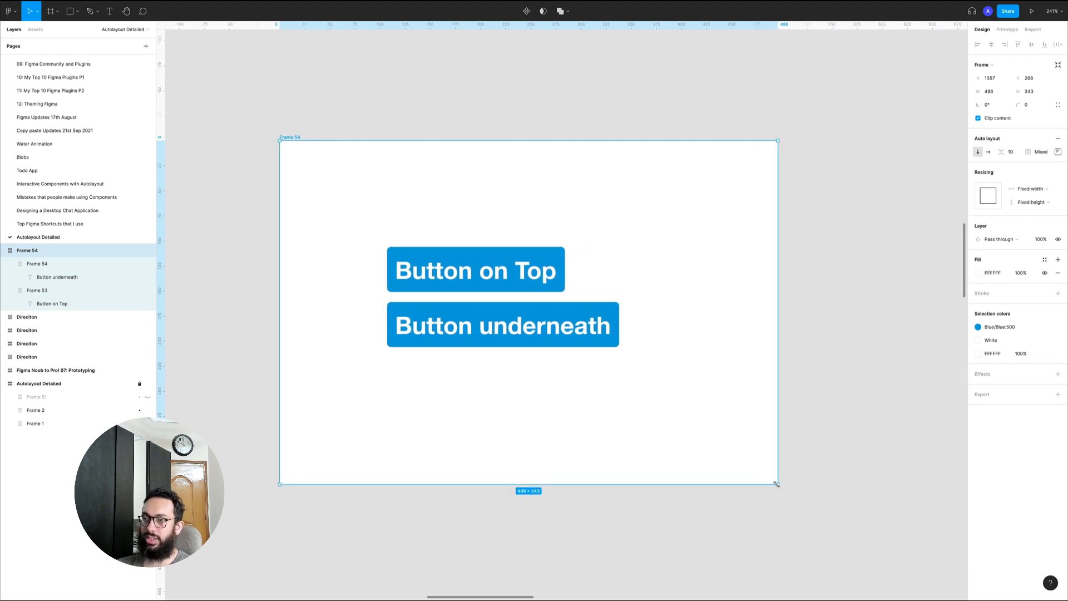
Try replacing the lower button's label with "asdsad", undo the edit and clear the selection
super+double_click(577, 323)
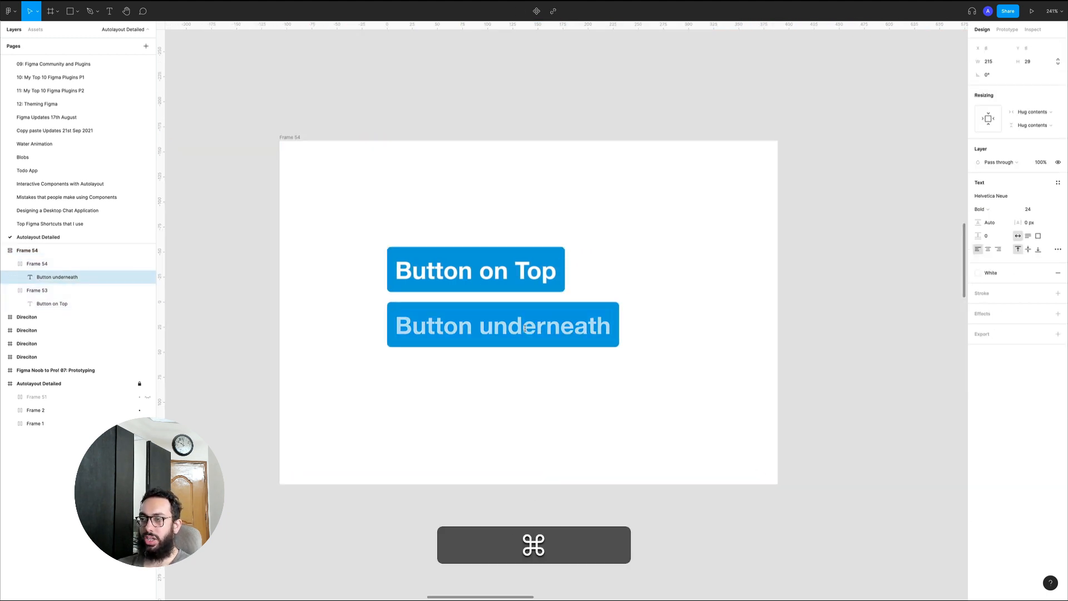
text(asdsad)
key(super+z)
key(Escape)
key(Escape)
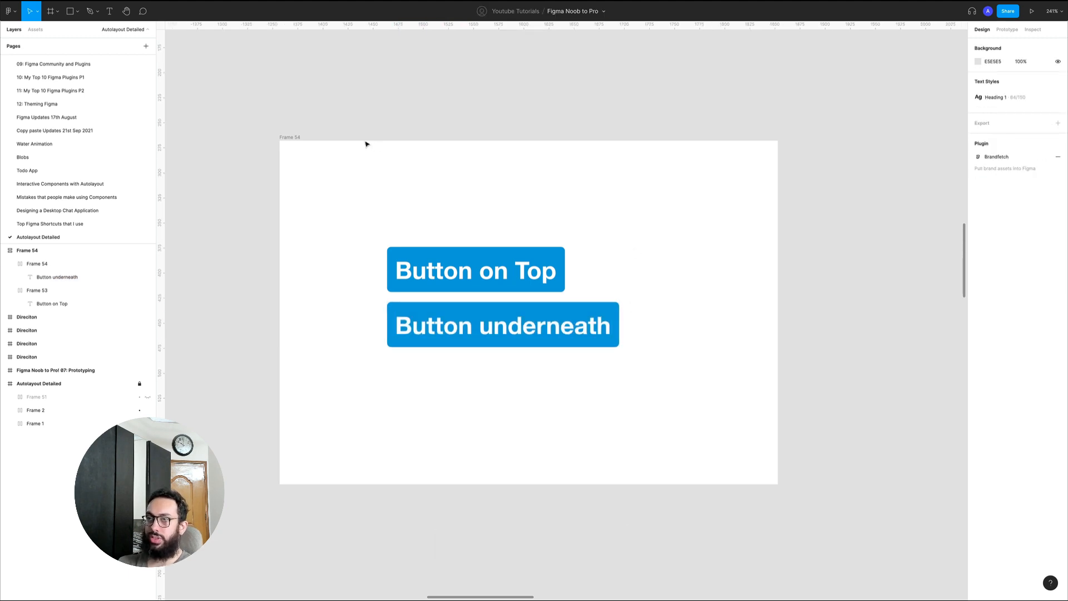
Move the "Button underneath" button above "Button on Top" in the stack, and return it below
click(293, 137)
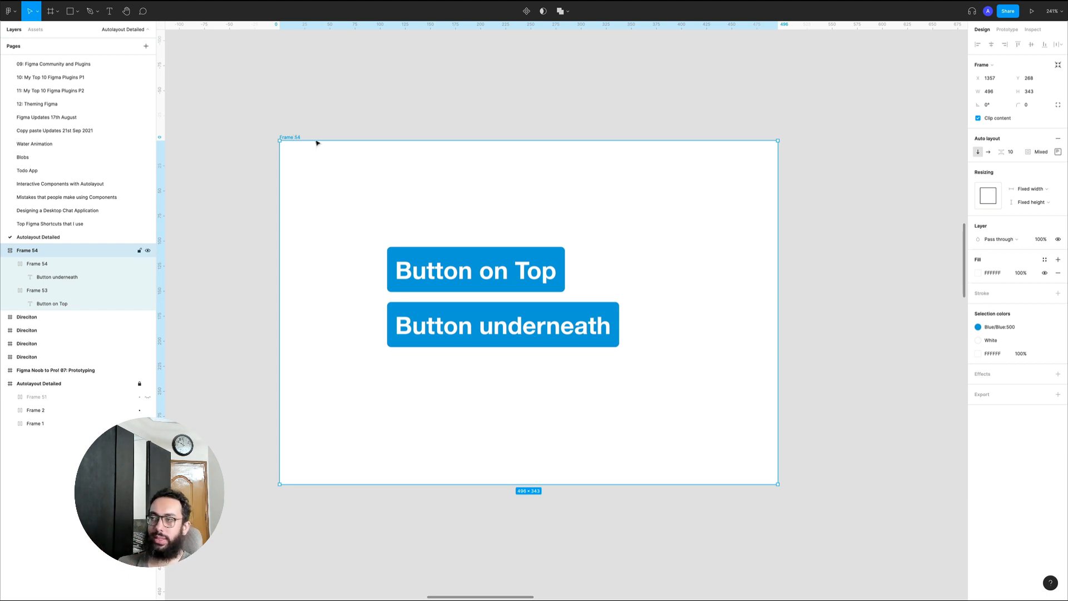
click(501, 317)
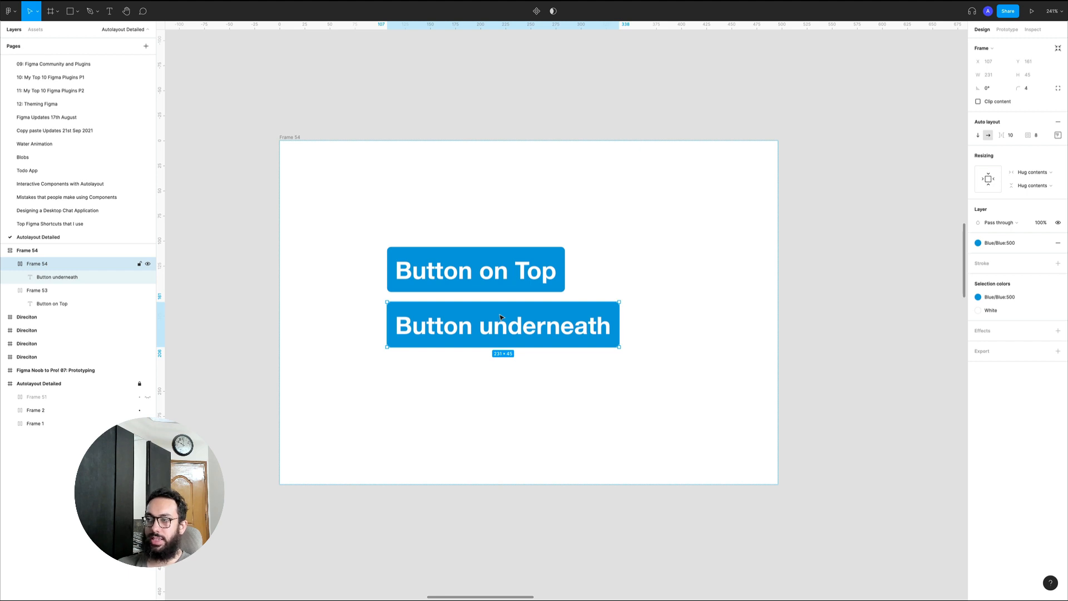
key(Up)
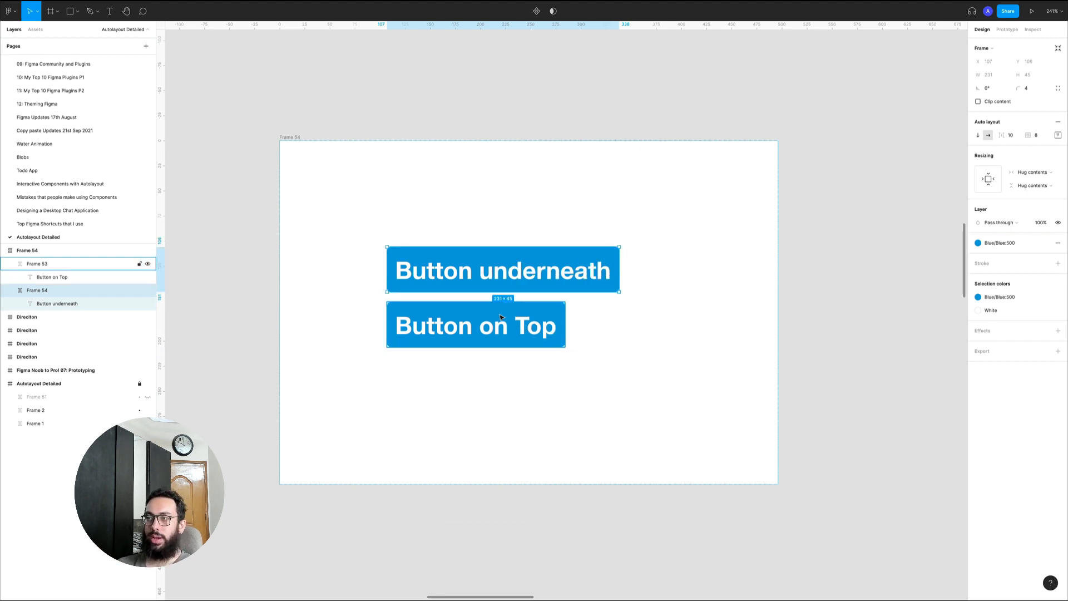
key(Down)
key(Left)
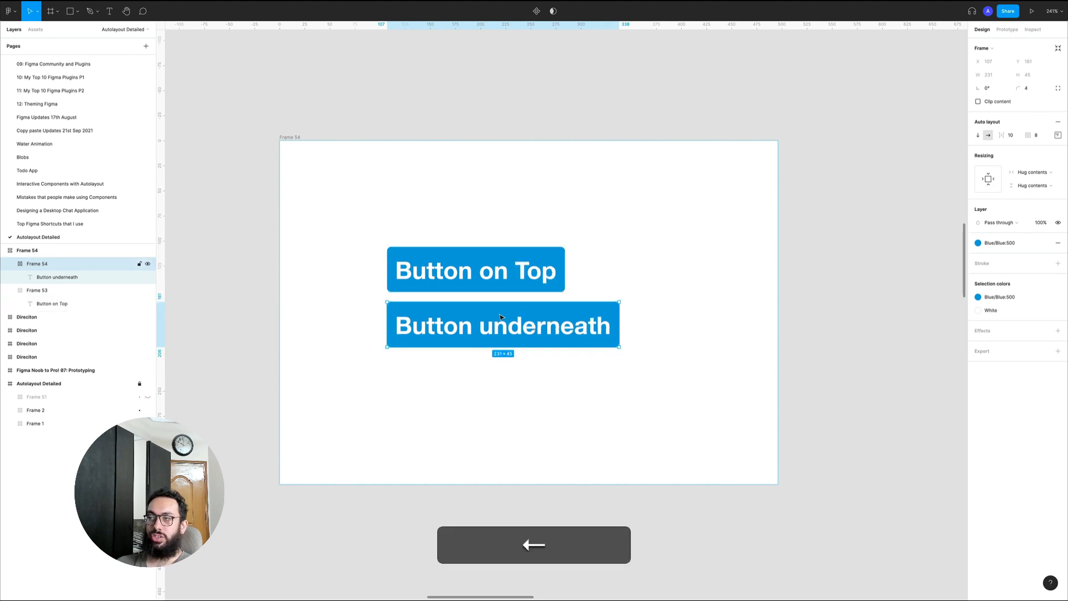
Cut the white demo frame with its two buttons from the canvas
key(alt+z)
alt+click(624, 301)
alt+click(624, 301)
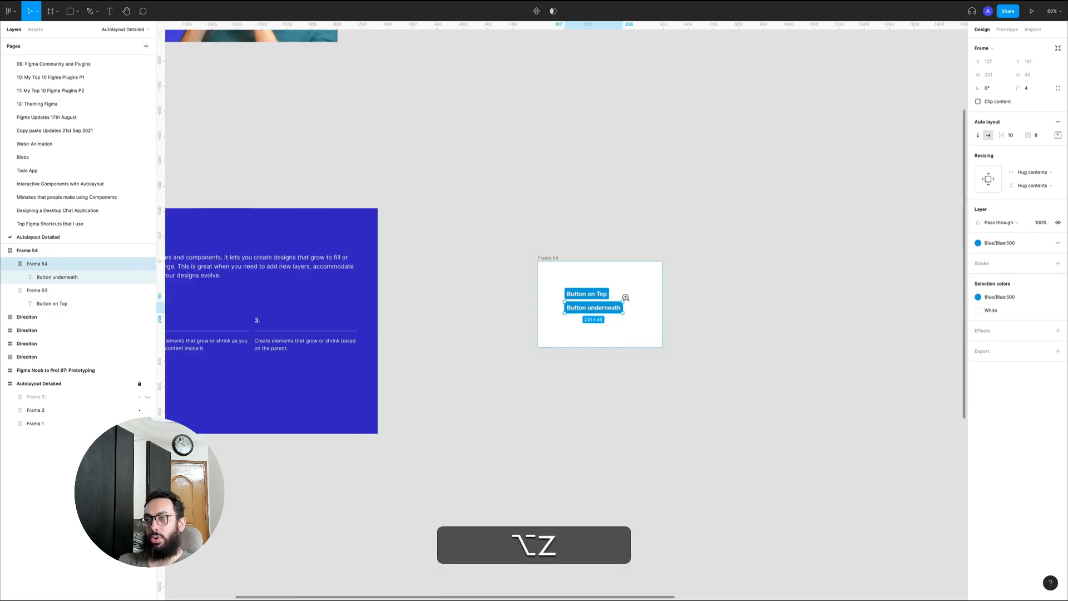
key(super+x)
scroll(429, 387, down, 10)
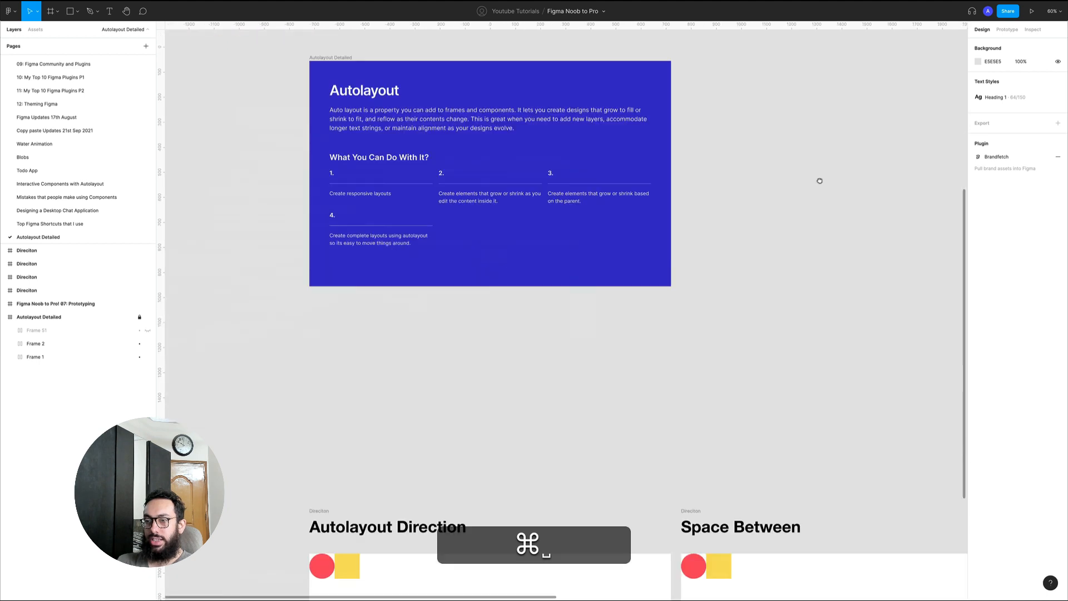
Toggle the Autolayout Direction example frame between vertical and horizontal direction several times, ending on horizontal
key(n)
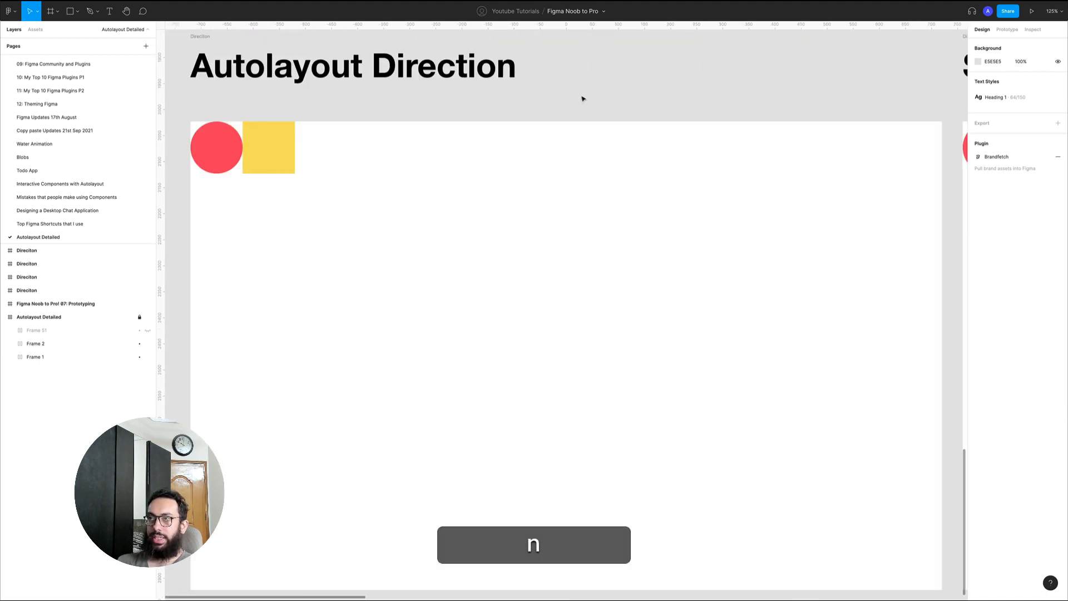
click(281, 145)
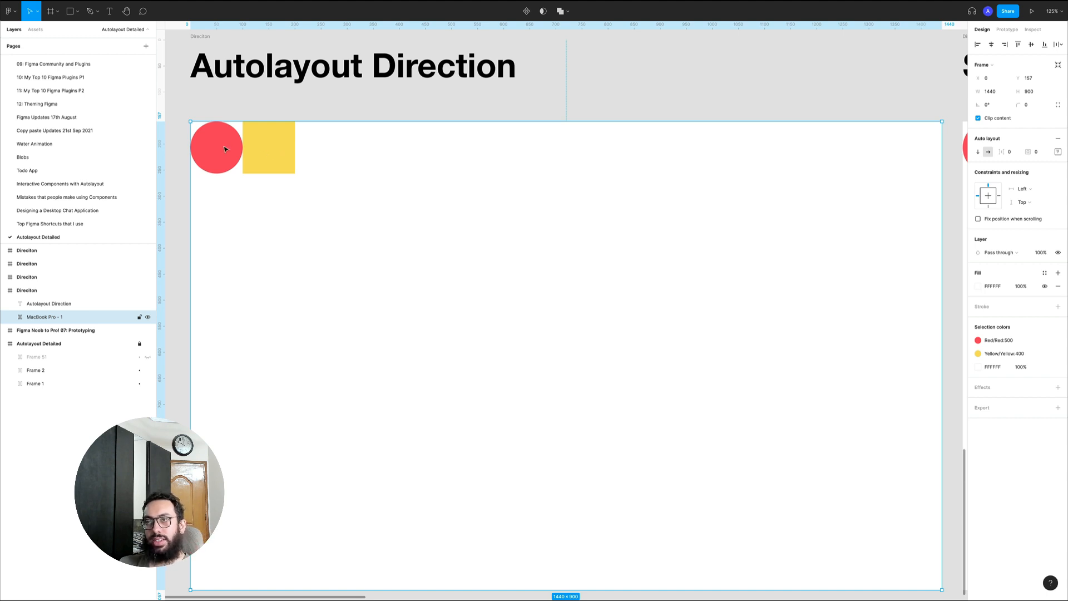
click(978, 152)
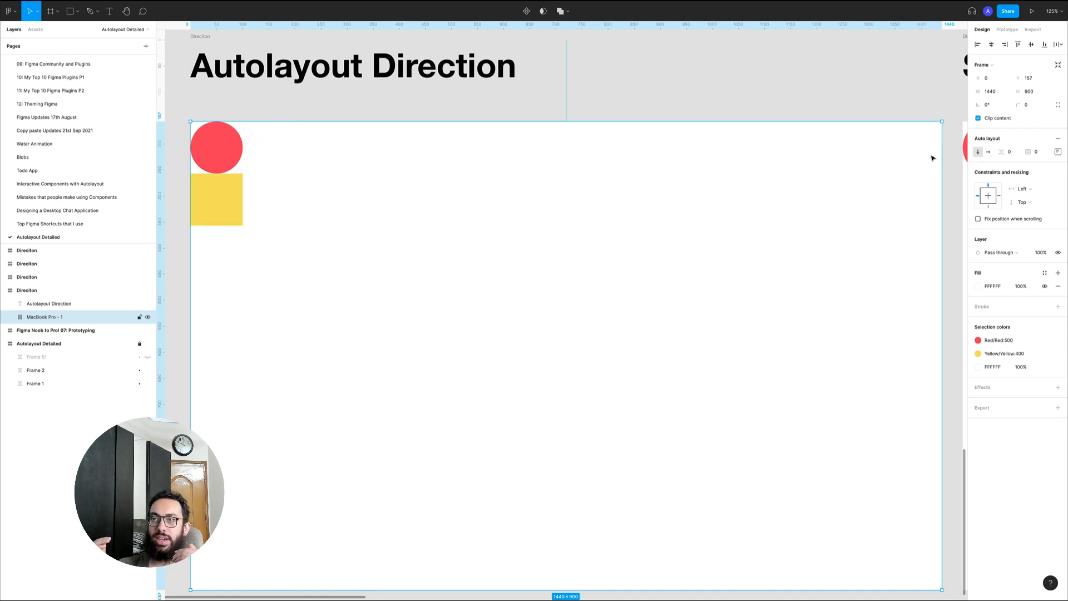
click(989, 152)
click(980, 153)
click(989, 152)
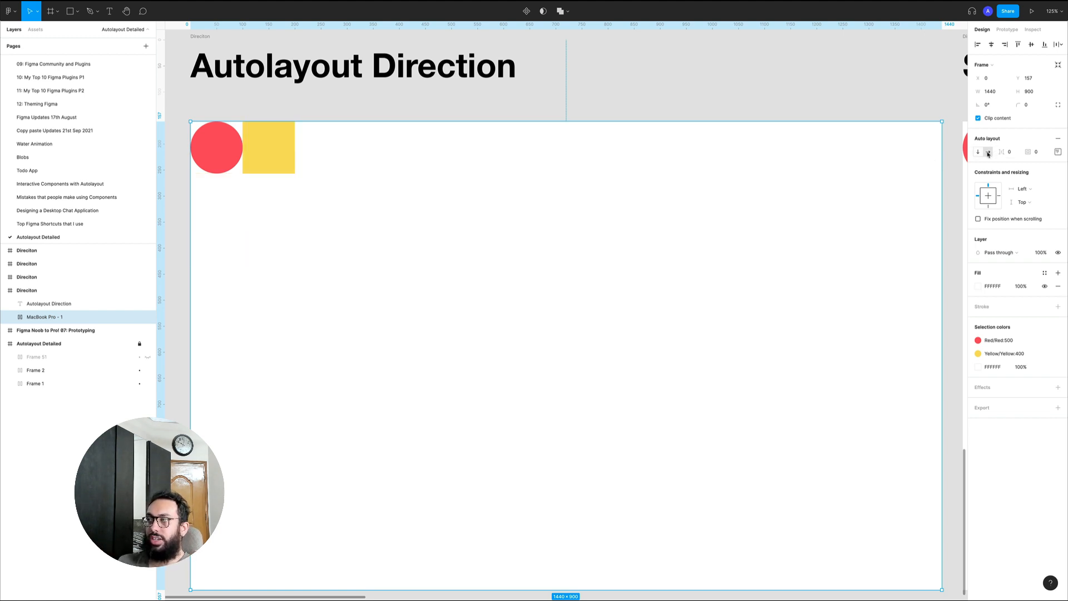
click(979, 152)
click(989, 152)
click(978, 153)
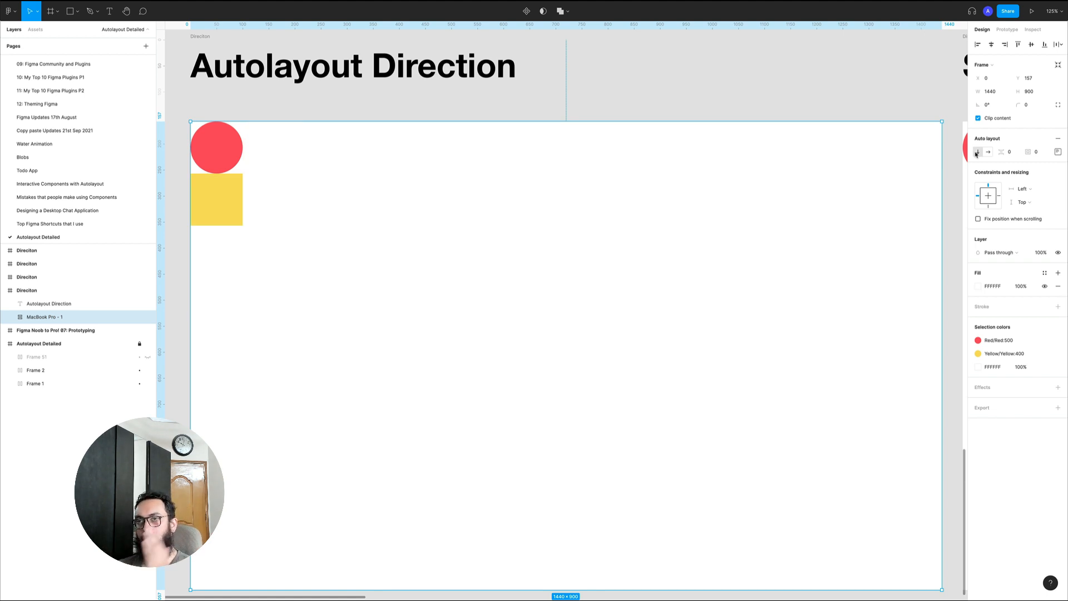
click(989, 152)
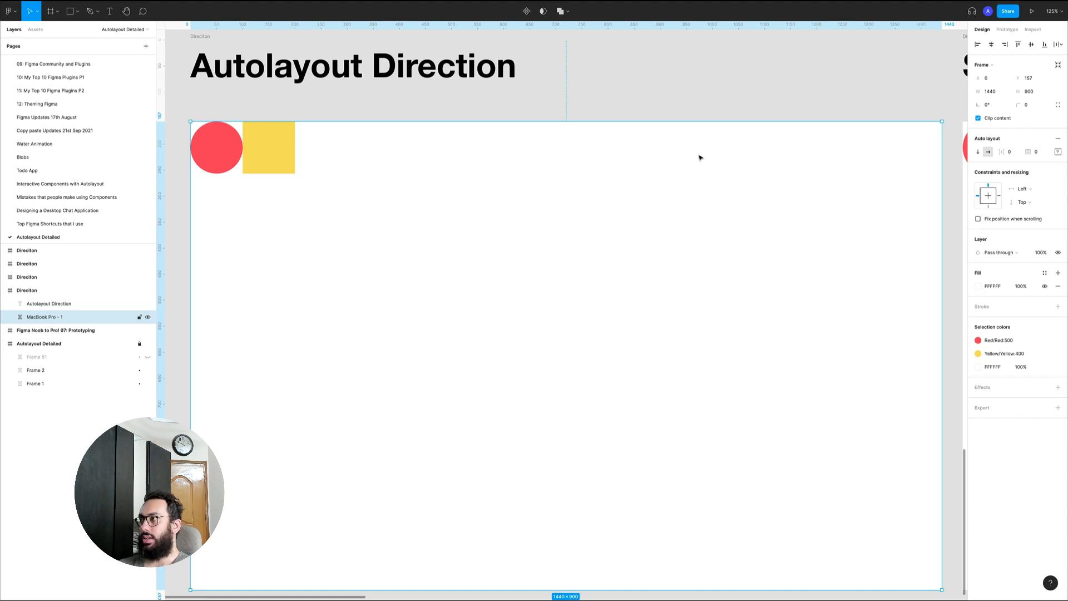
Set the spacing between items to 24 in the Space Between example's white frame
key(n)
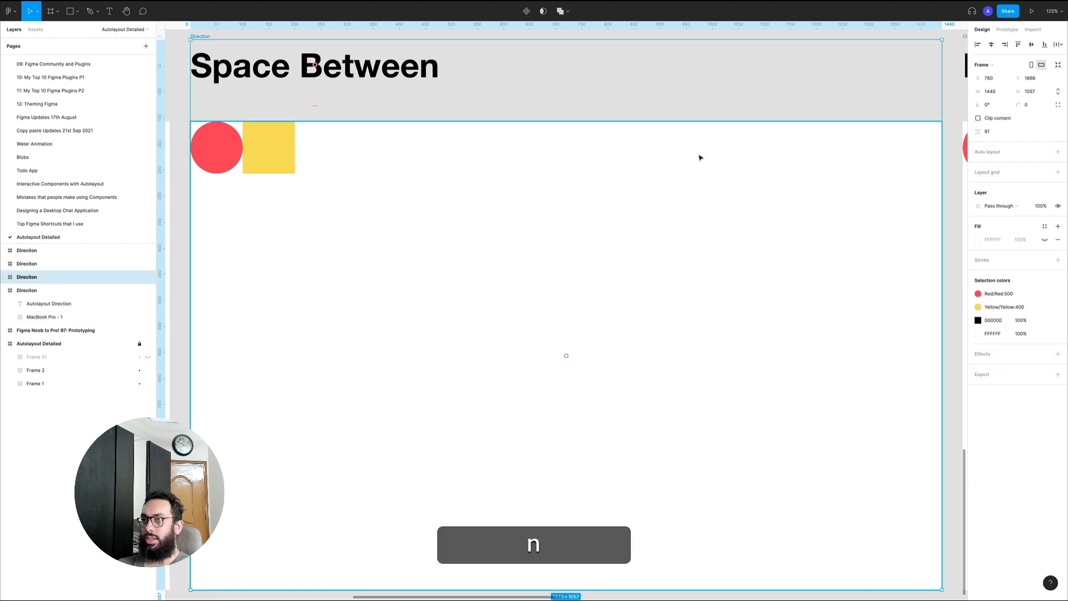
click(364, 137)
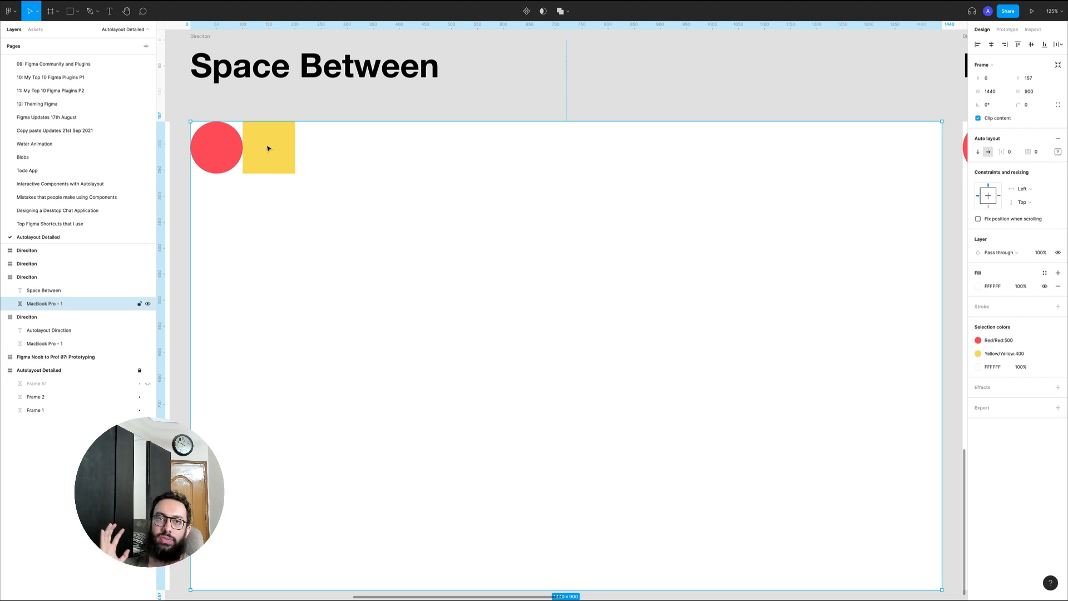
click(1010, 152)
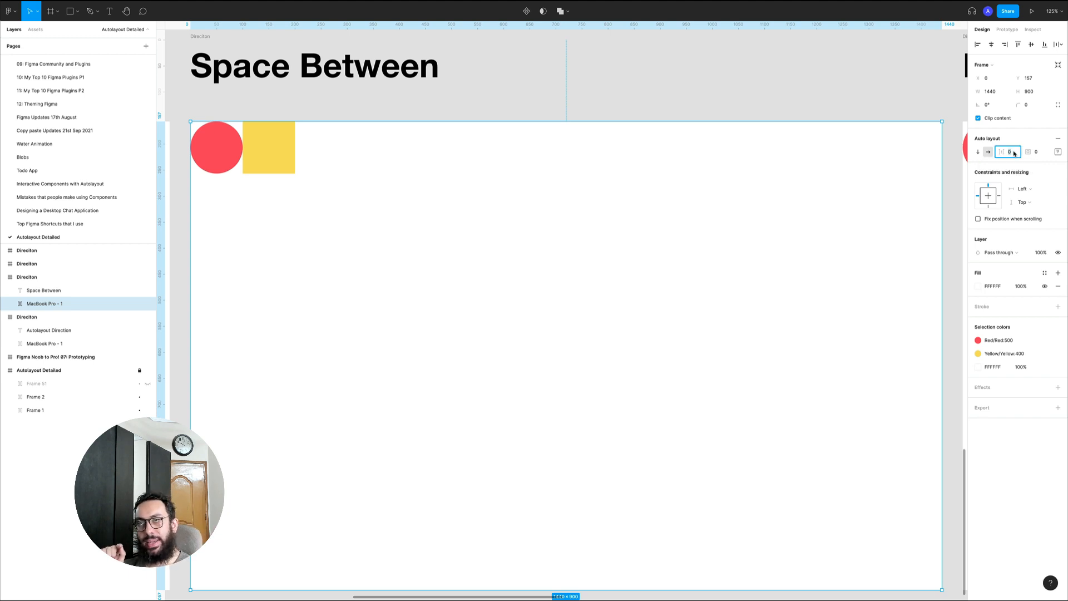
text(24)
key(Return)
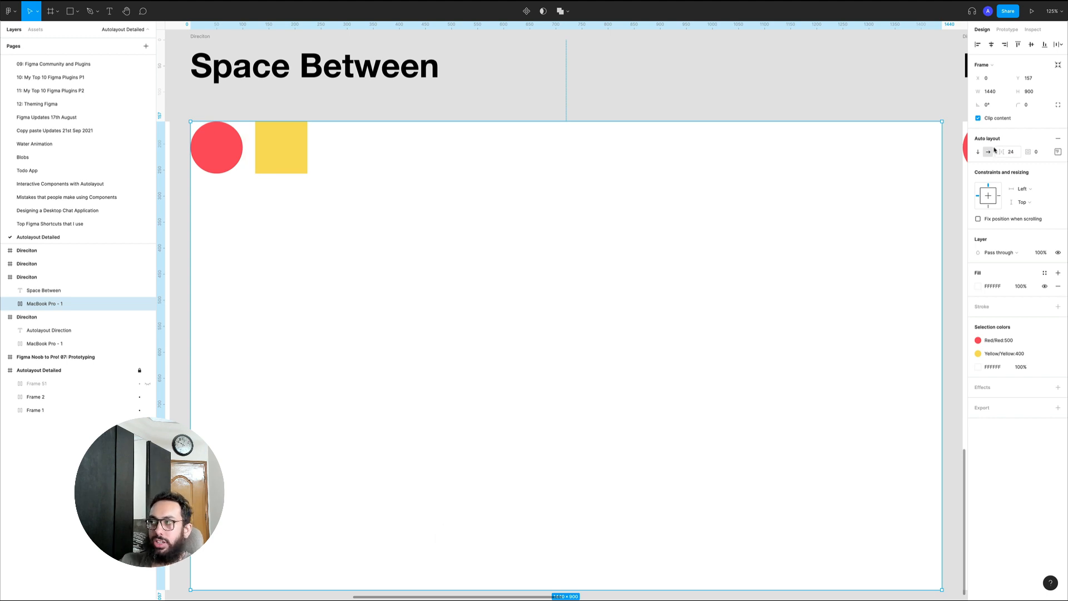
Set the Space Between frame's spacing between items to 80 and switch its auto layout to vertical direction
drag(1000, 152, 1046, 157)
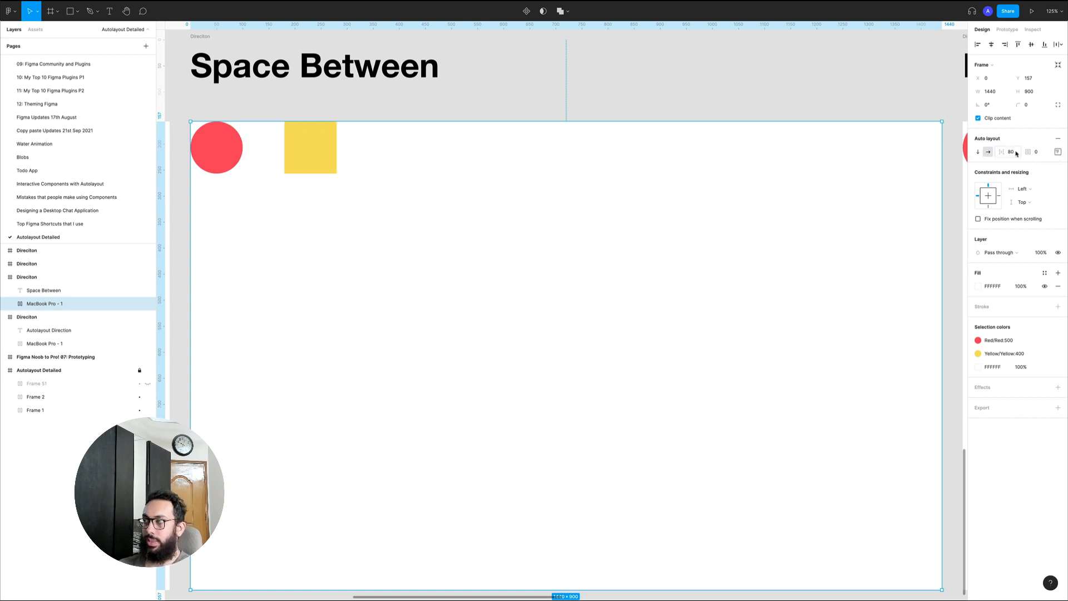
click(1018, 154)
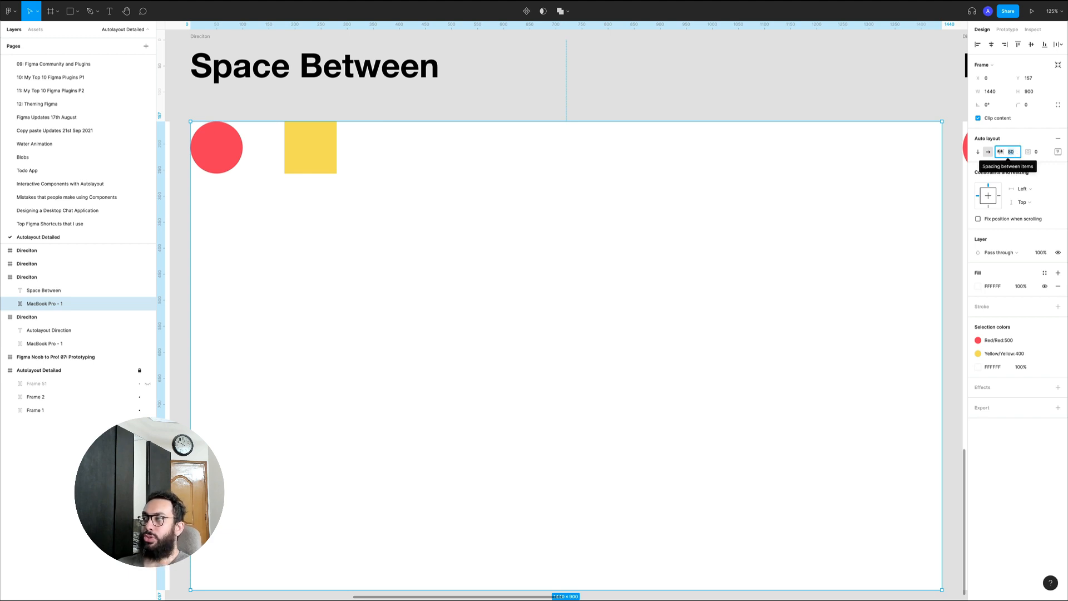
mouse_move(1000, 152)
mouse_down()
mouse_move(1019, 151)
mouse_move(1010, 154)
mouse_up()
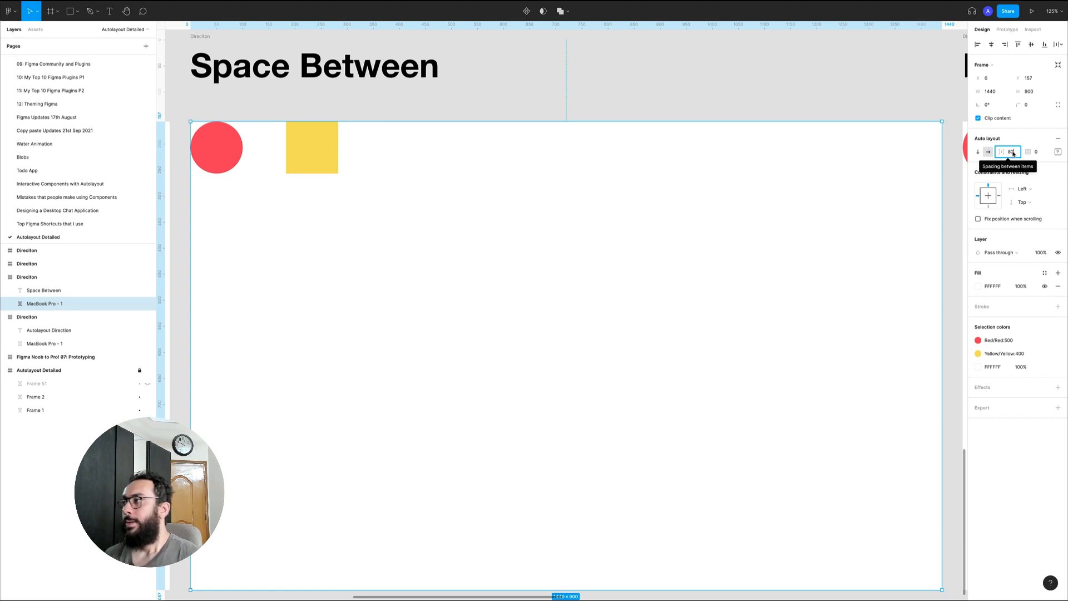
key(super+a)
text(80)
key(Return)
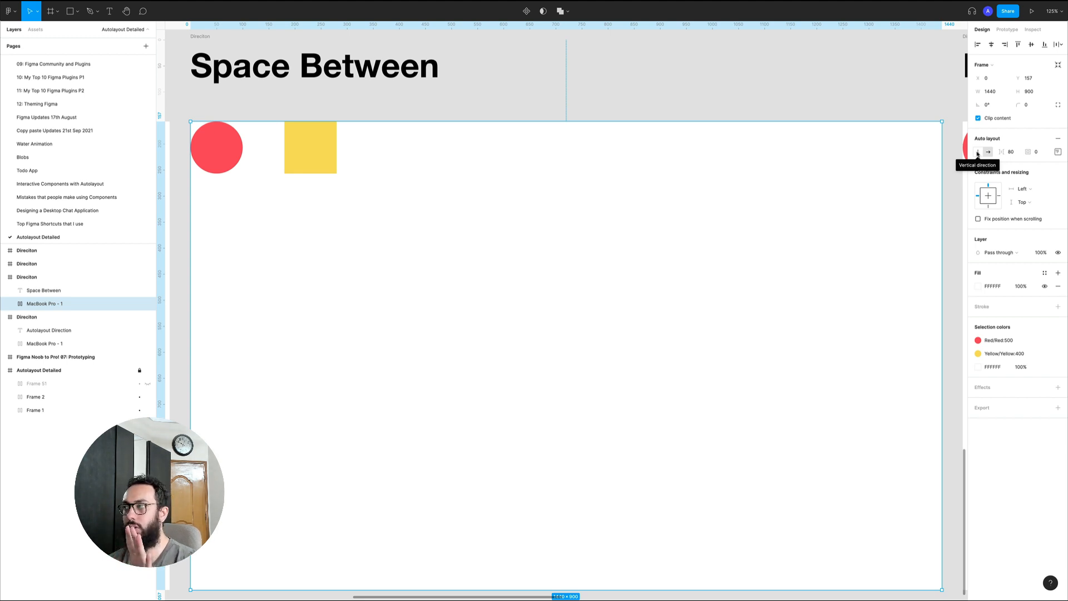
click(978, 153)
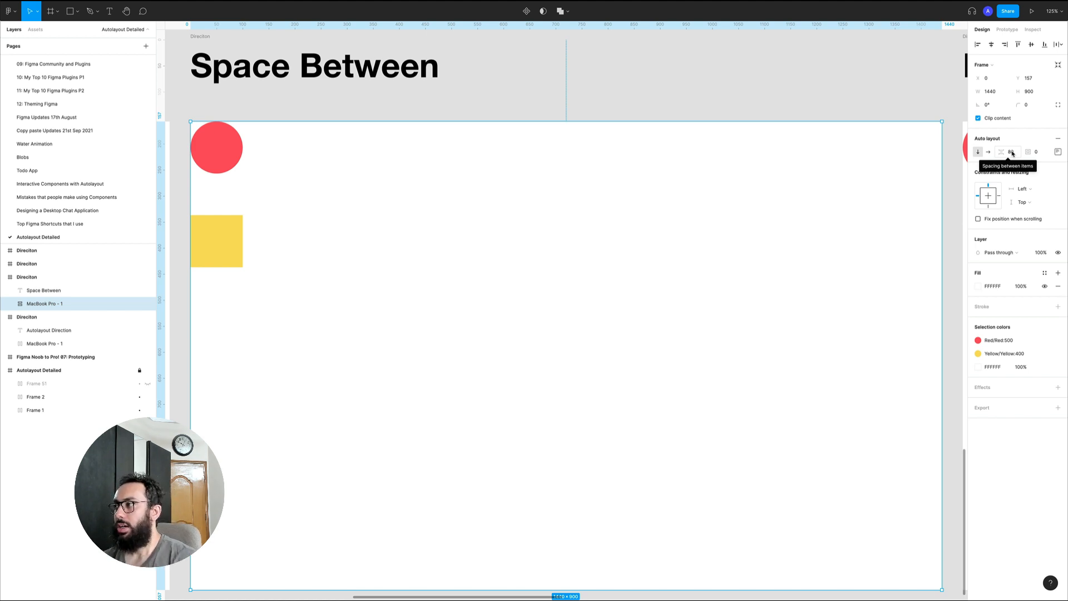
Undo the last direction change on the Space Between frame and move on to the Packed vs Space Between example
key(super+z)
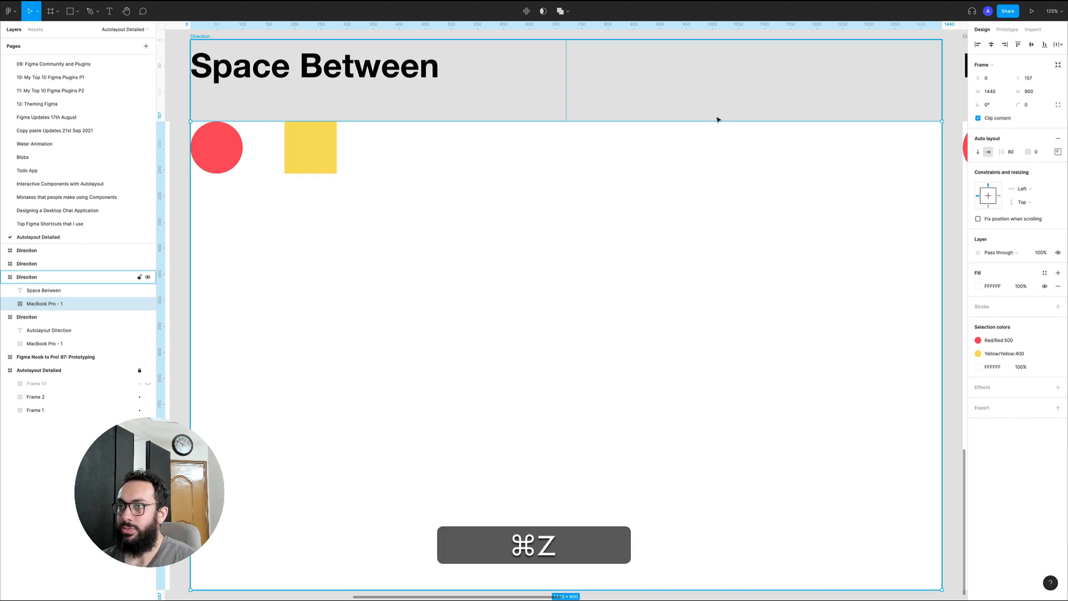
key(n)
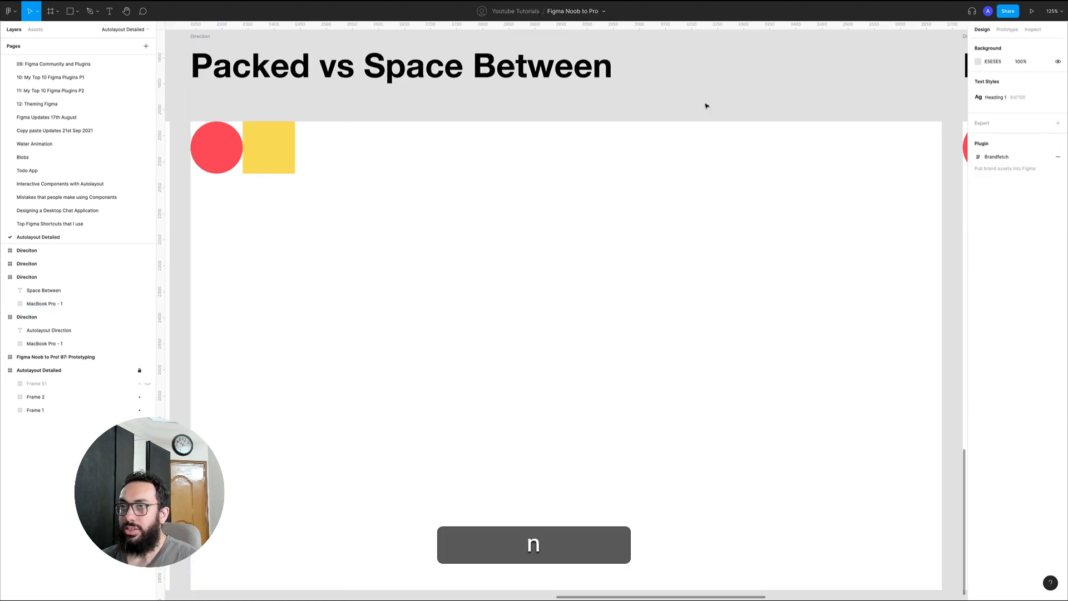
Set the spacing between items to 24 in the Packed vs Space Between example's white frame
click(218, 119)
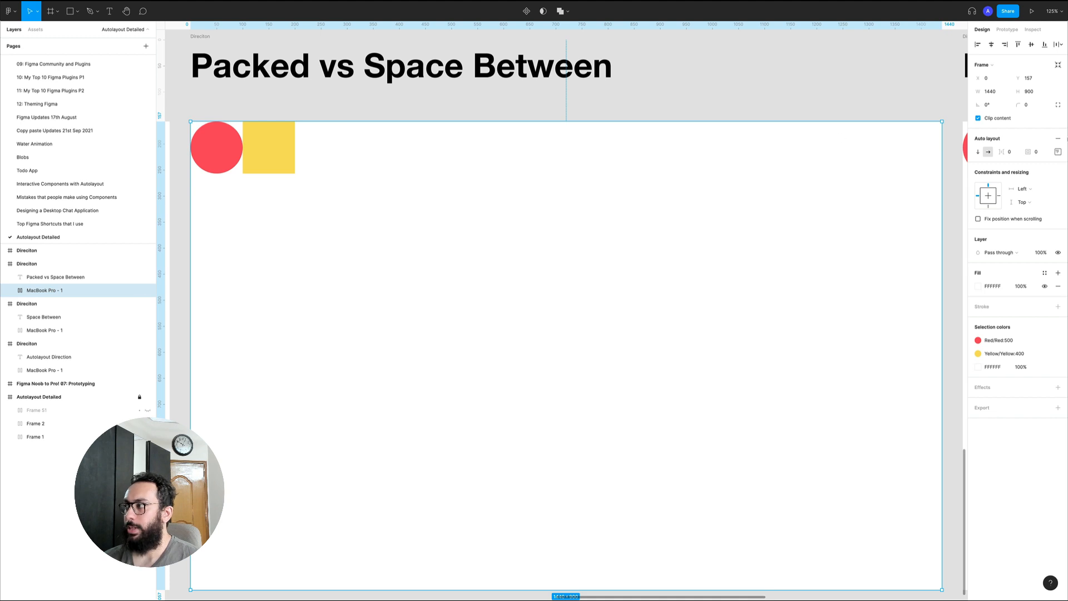
click(1058, 152)
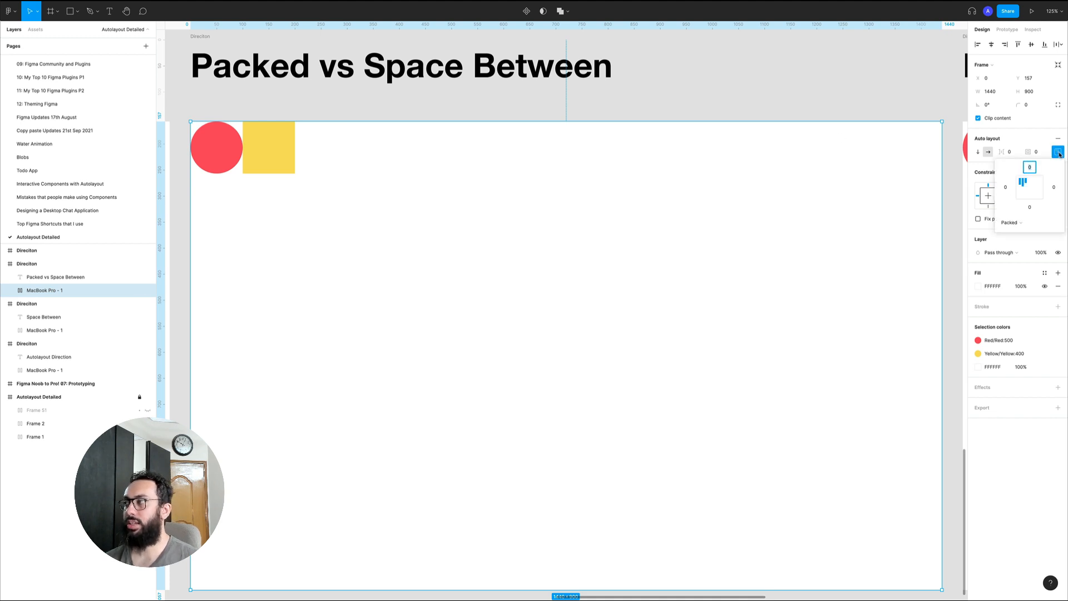
click(1058, 152)
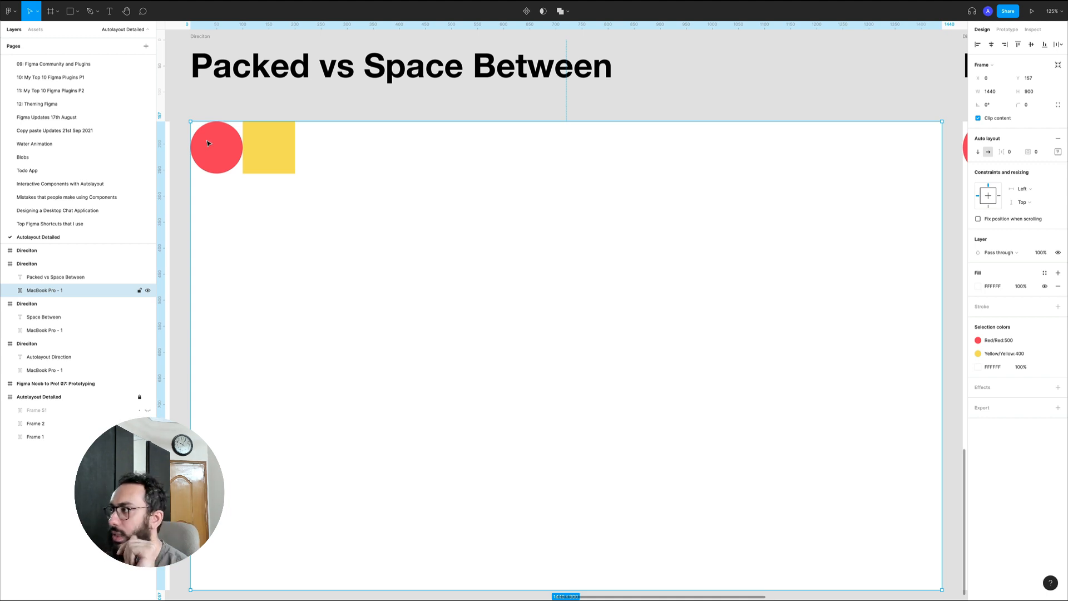
click(1018, 153)
text(24)
key(Return)
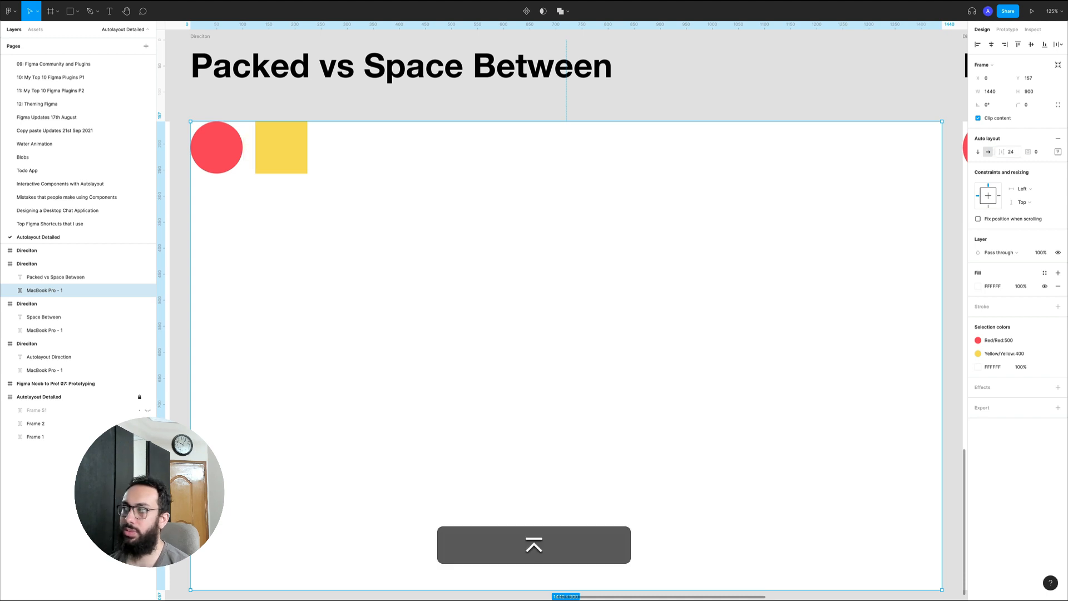
Look at the white frame's spacing mode options in its alignment and padding settings, keeping Packed selected
click(1059, 152)
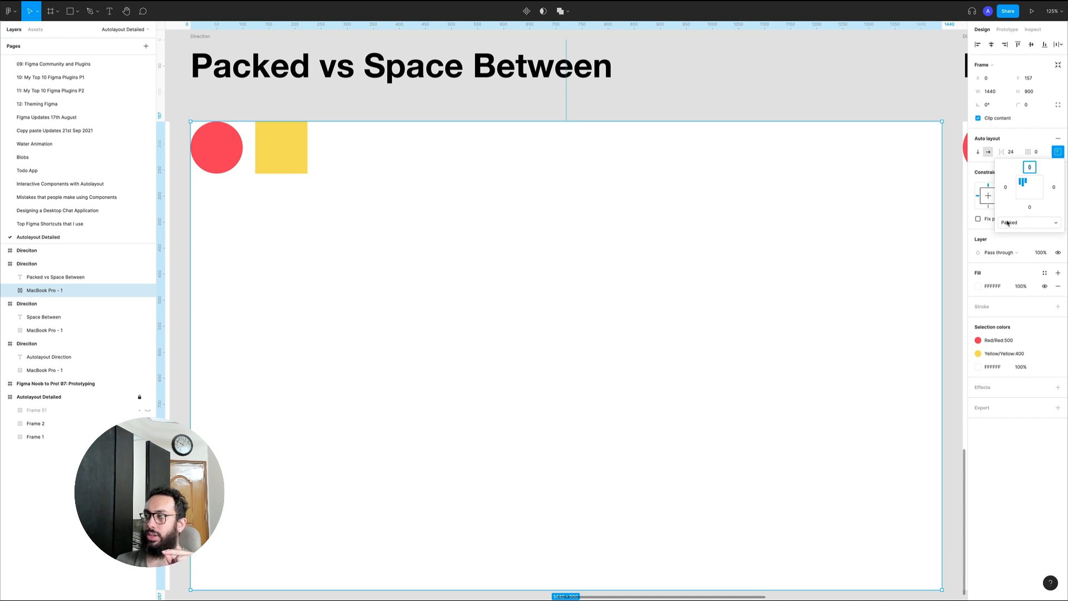
click(1008, 223)
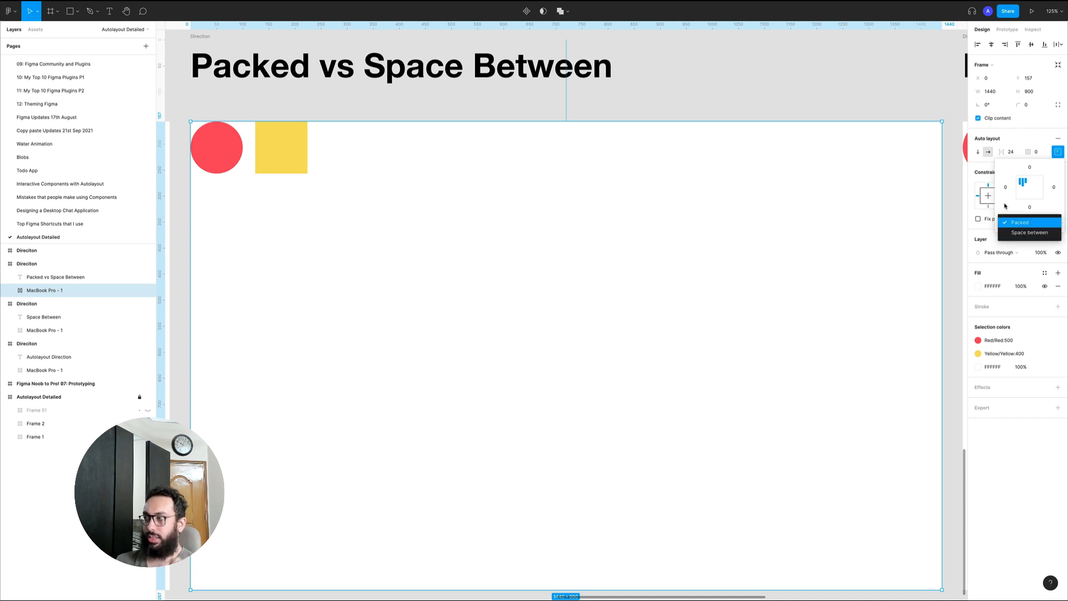
click(1009, 225)
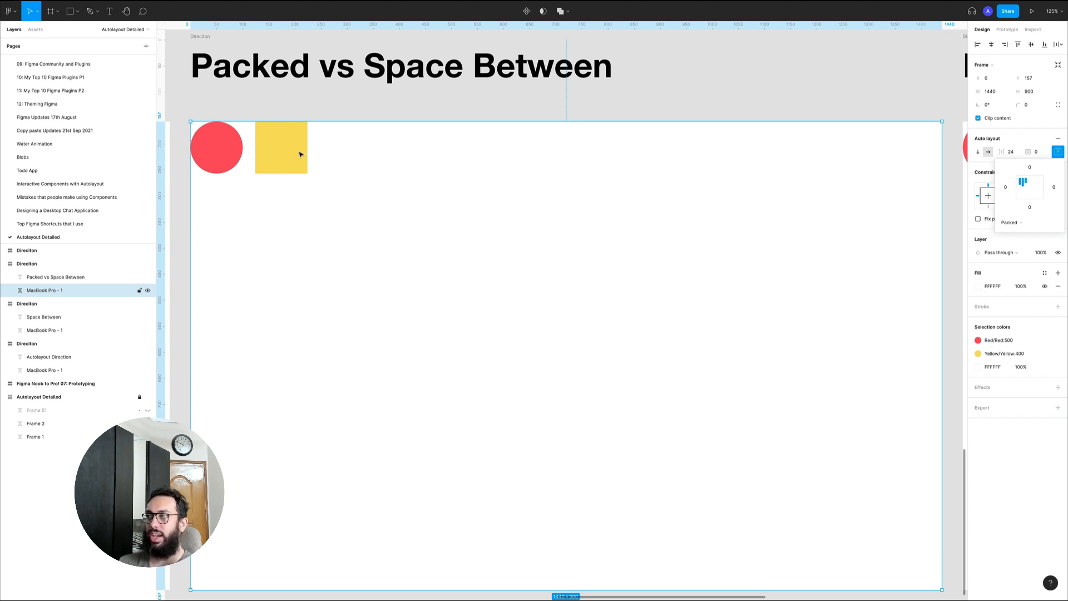
Increase the packed frame's spacing between items and set it to 900
click(1007, 151)
key(Up)
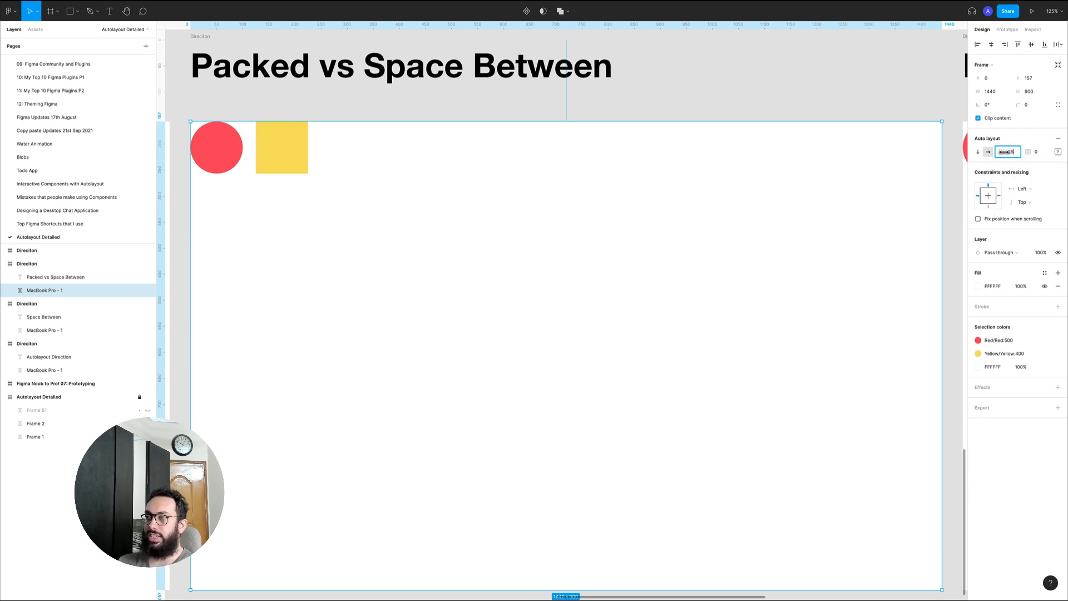
drag(1004, 151, 1066, 155)
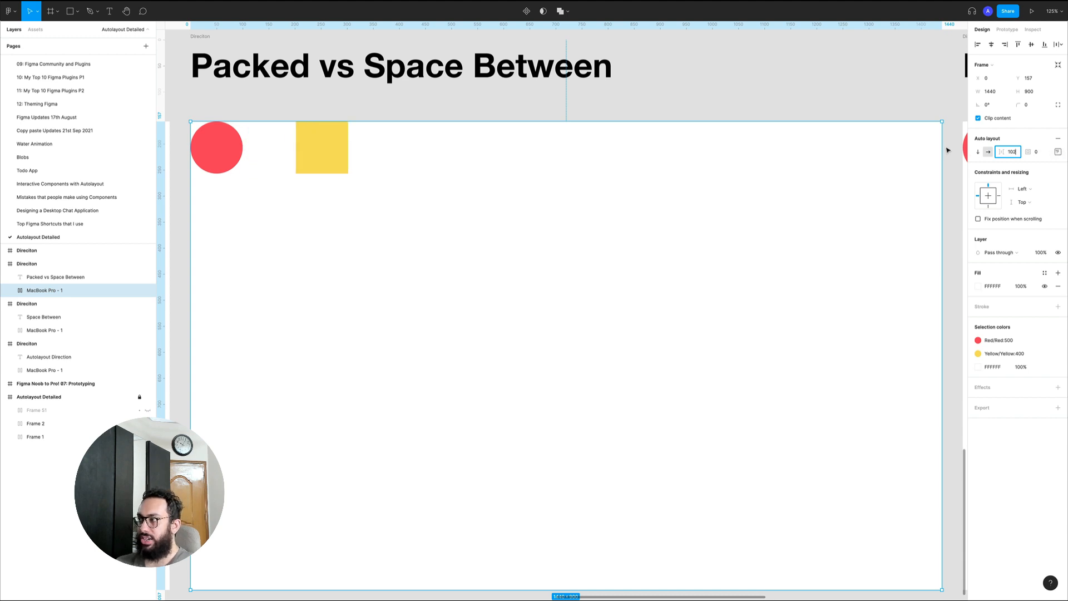
key(super+a)
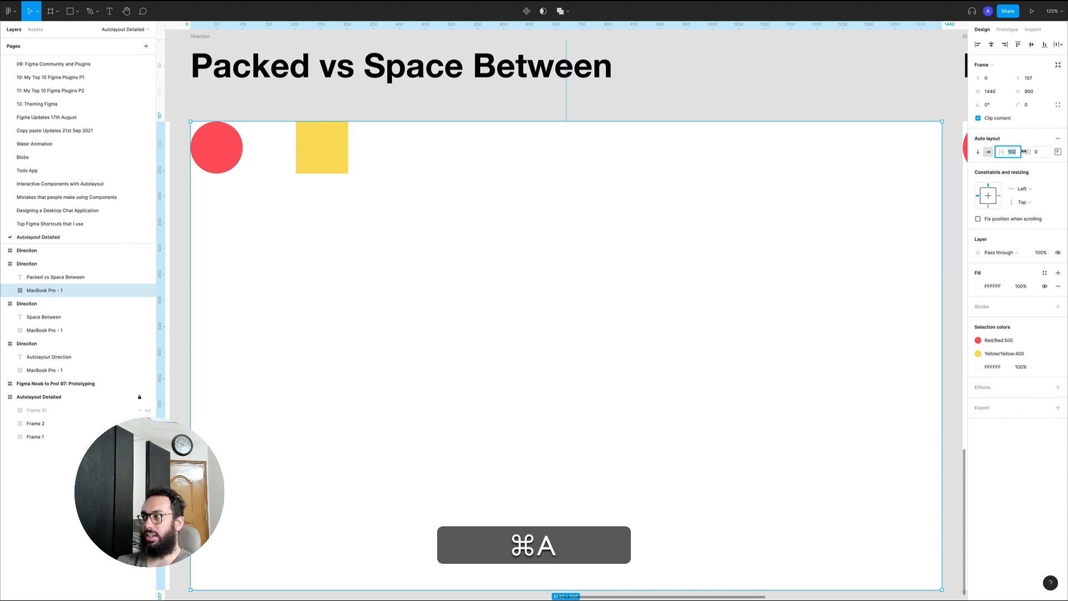
text(900)
key(Return)
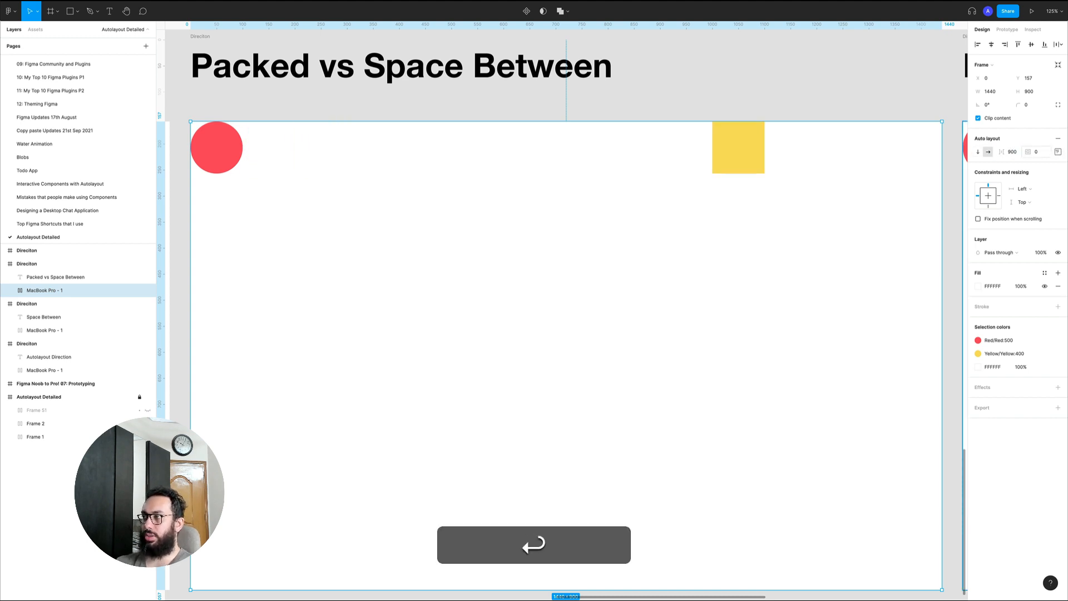
Change the white frame's spacing mode from Packed to Space between in its alignment and padding settings
click(1058, 151)
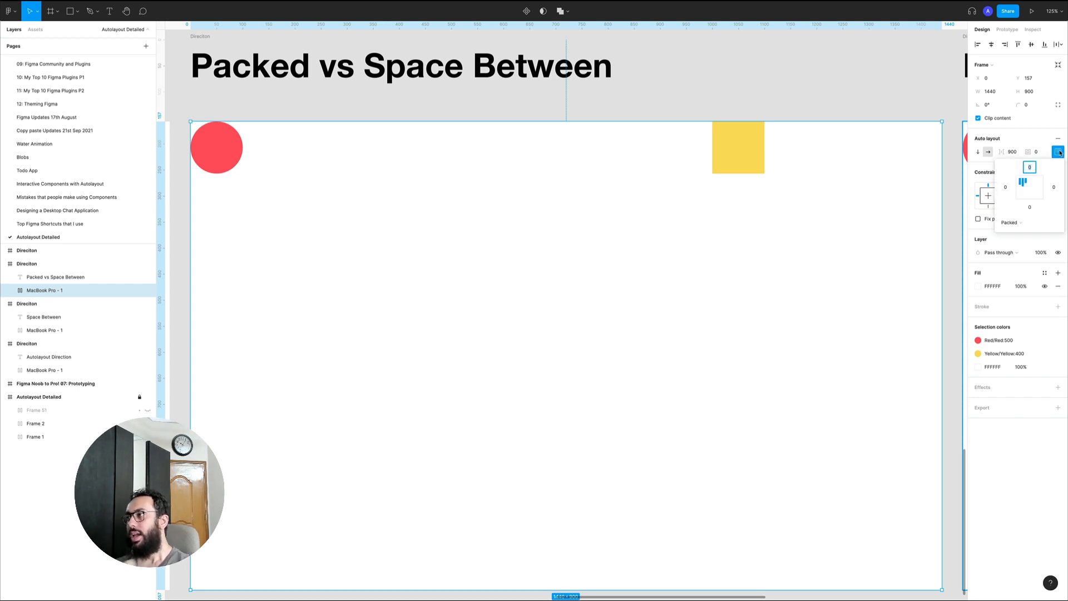
click(1025, 219)
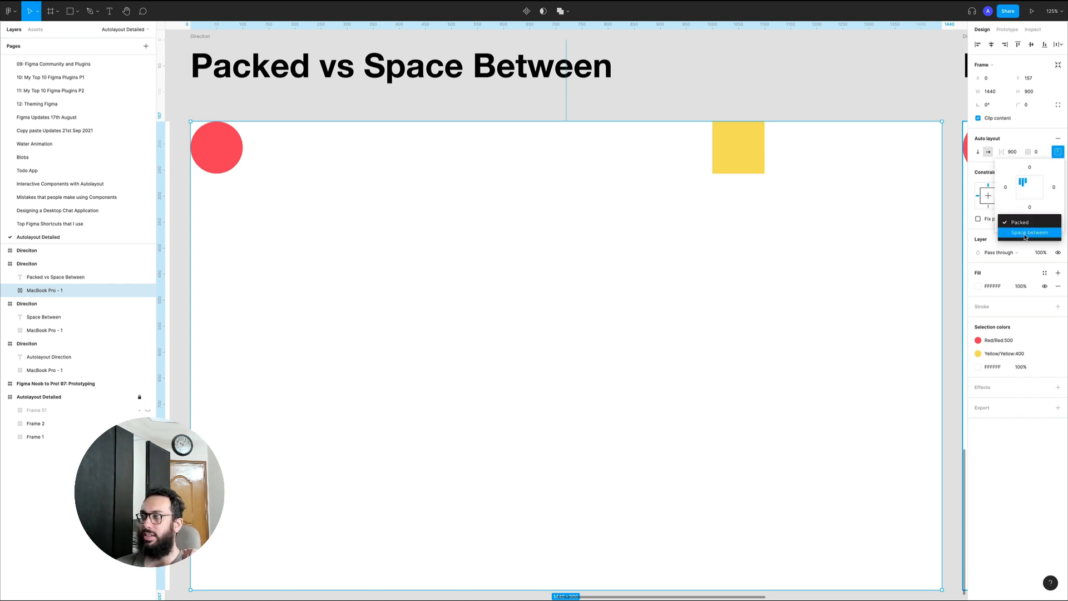
click(1026, 233)
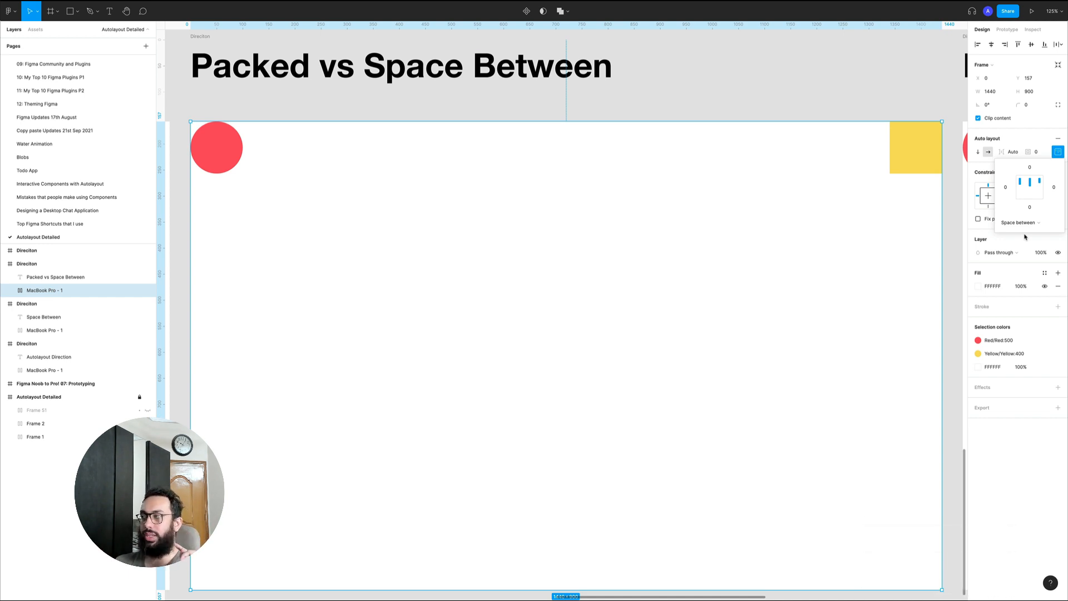
Switch the Space between layout to vertical direction and back to horizontal
click(1013, 143)
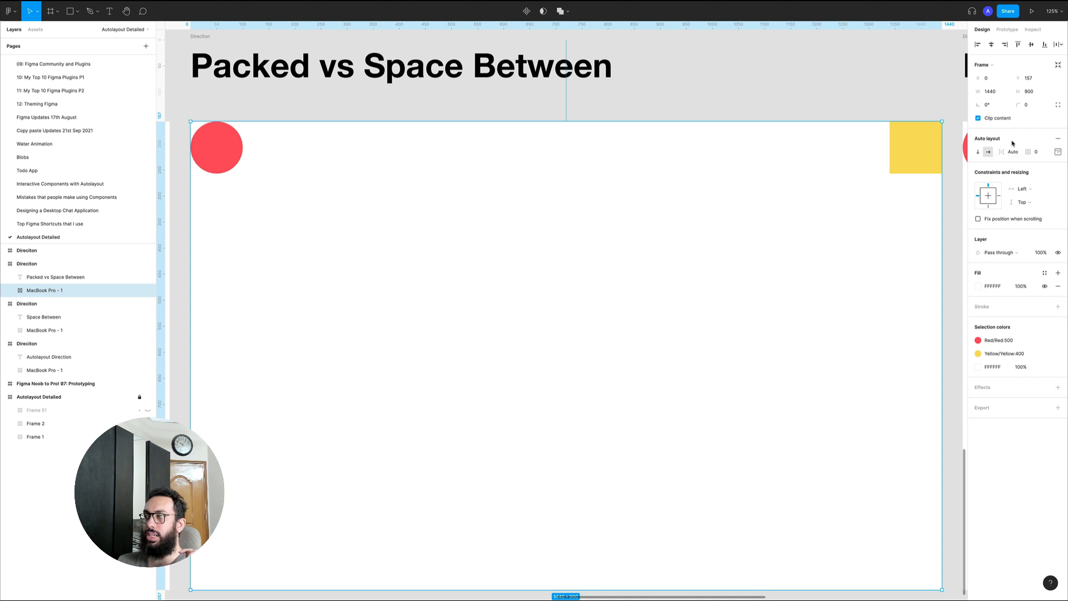
click(979, 151)
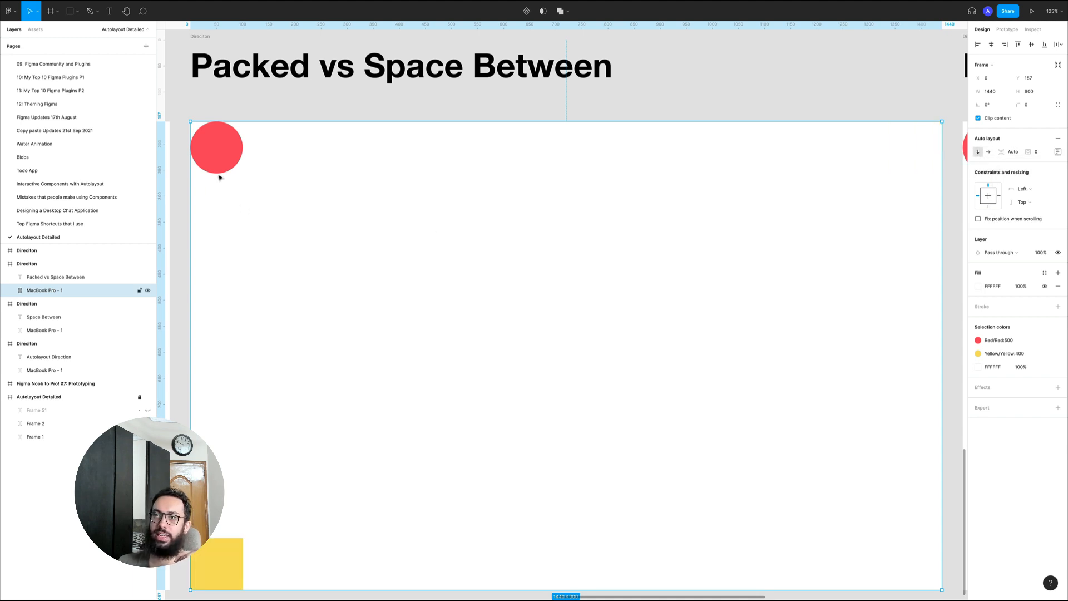
click(987, 152)
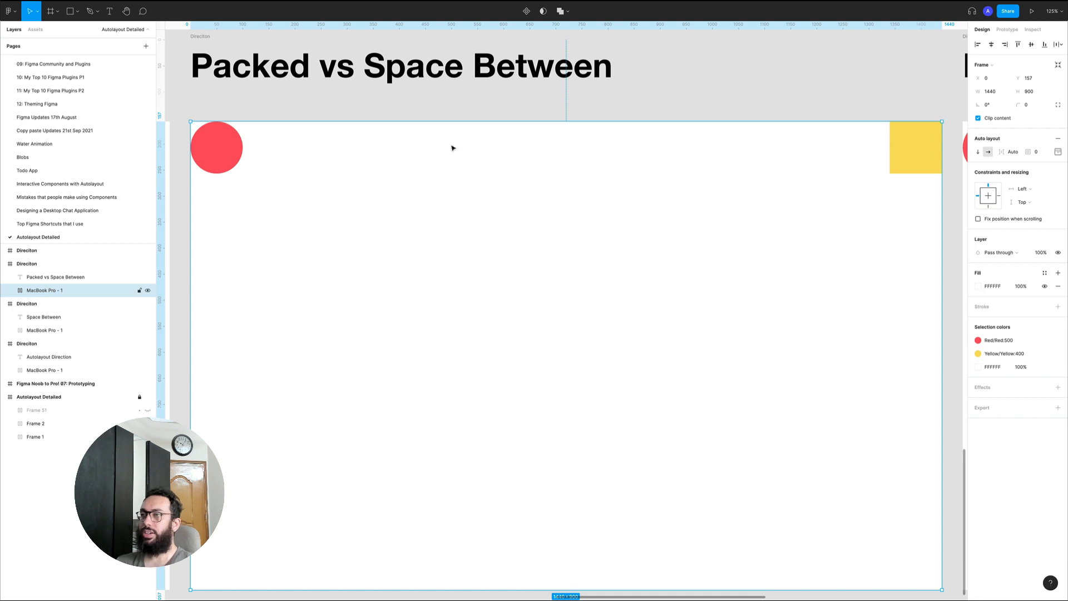
Duplicate the red circle once inside the white frame so the row holds two circles and the yellow square
super+click(234, 149)
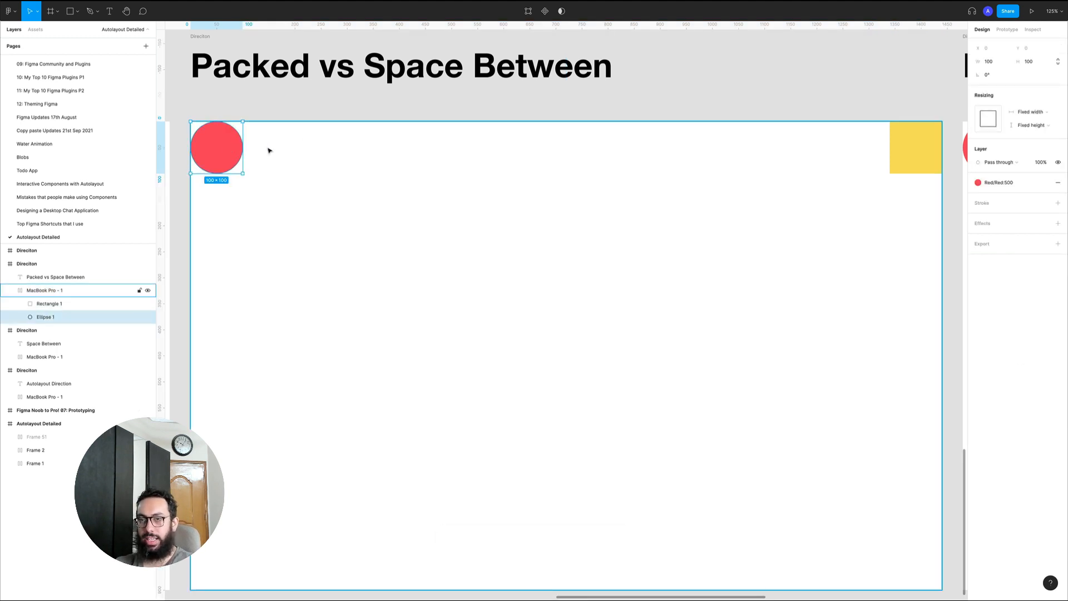
key(super+d)
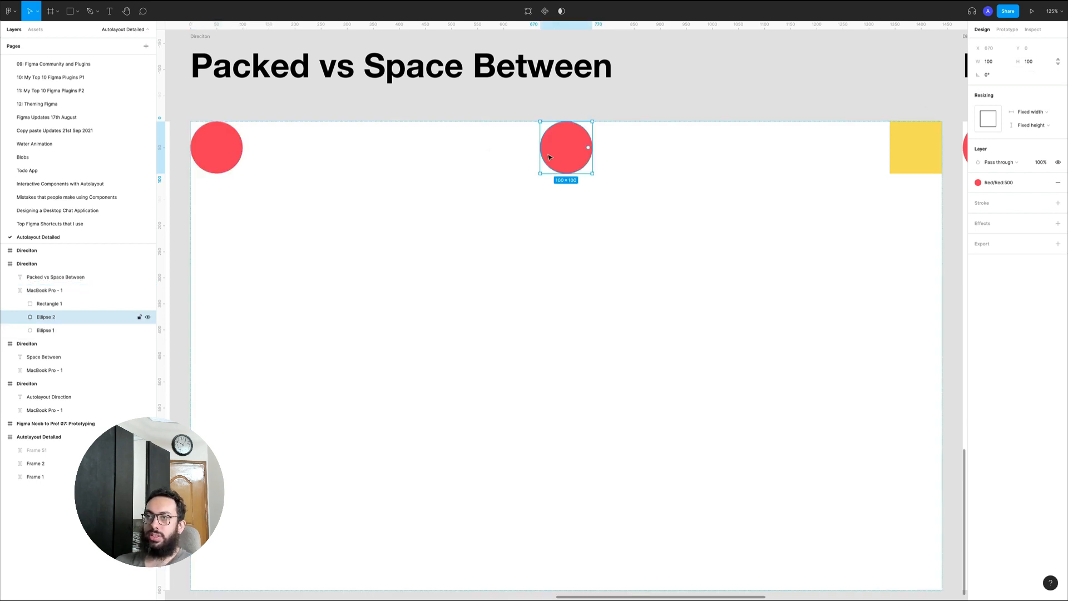
click(229, 153)
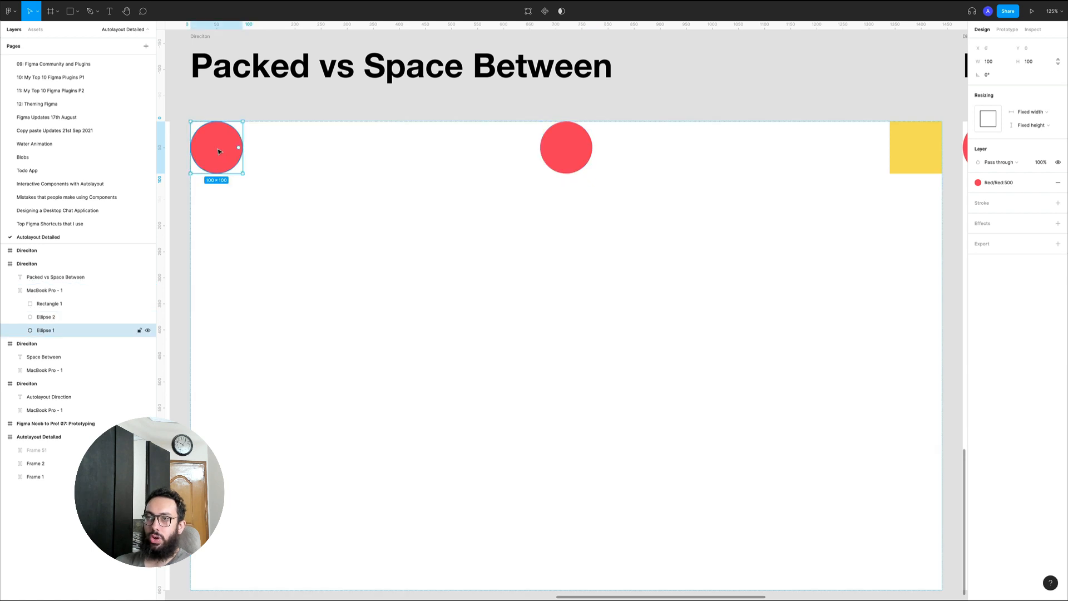
click(938, 140)
click(557, 145)
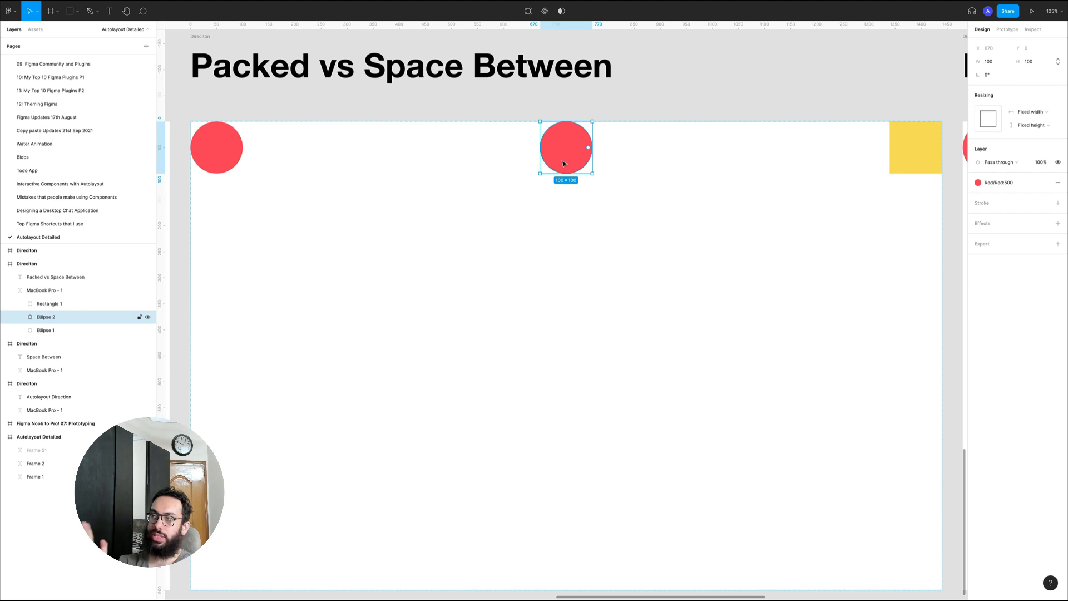
scroll(564, 163, down, 2)
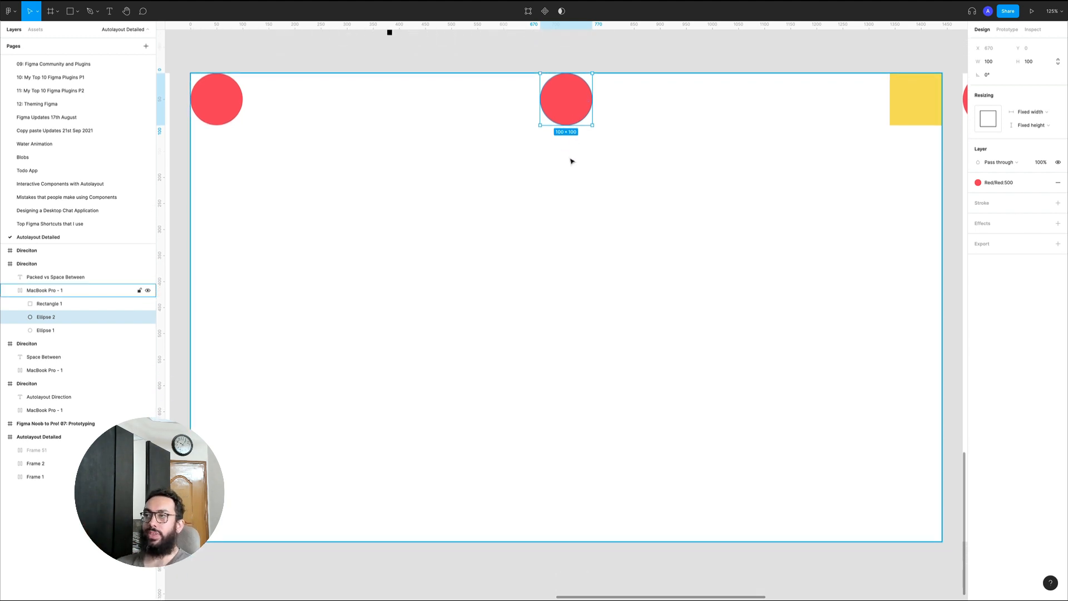
scroll(381, 129, up, 2)
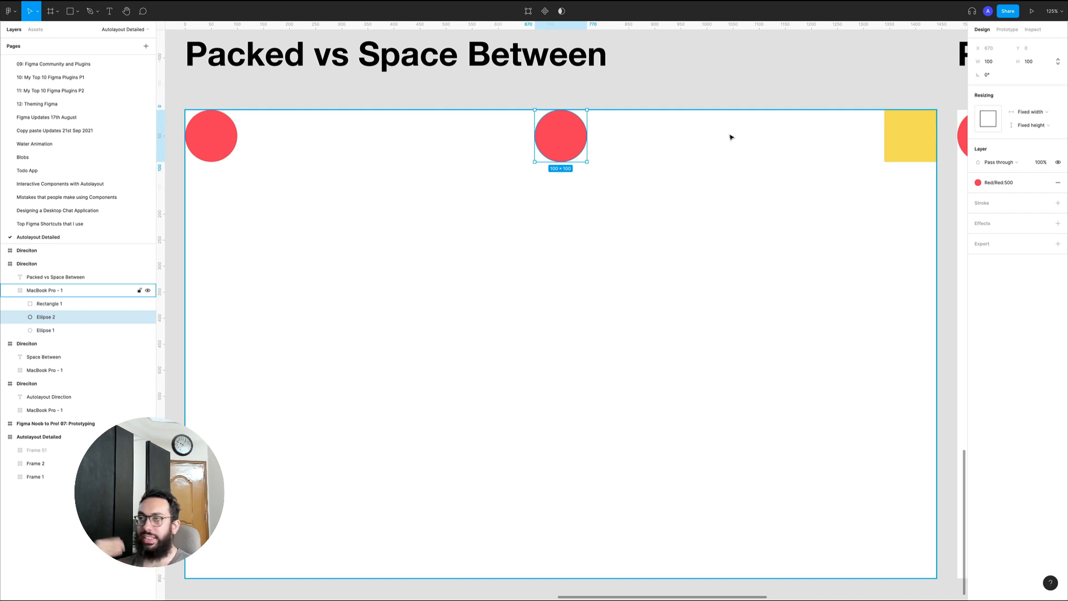
Duplicate the selected red circle eight more times within the Space between row
key(super)
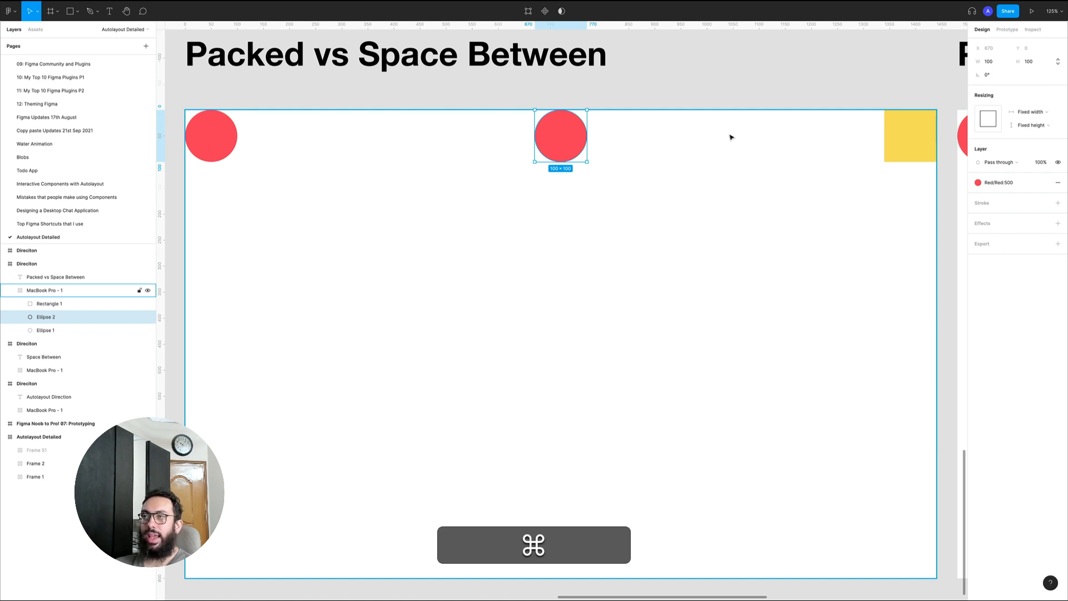
key(super+d)
key(super+d)
key(super+d)
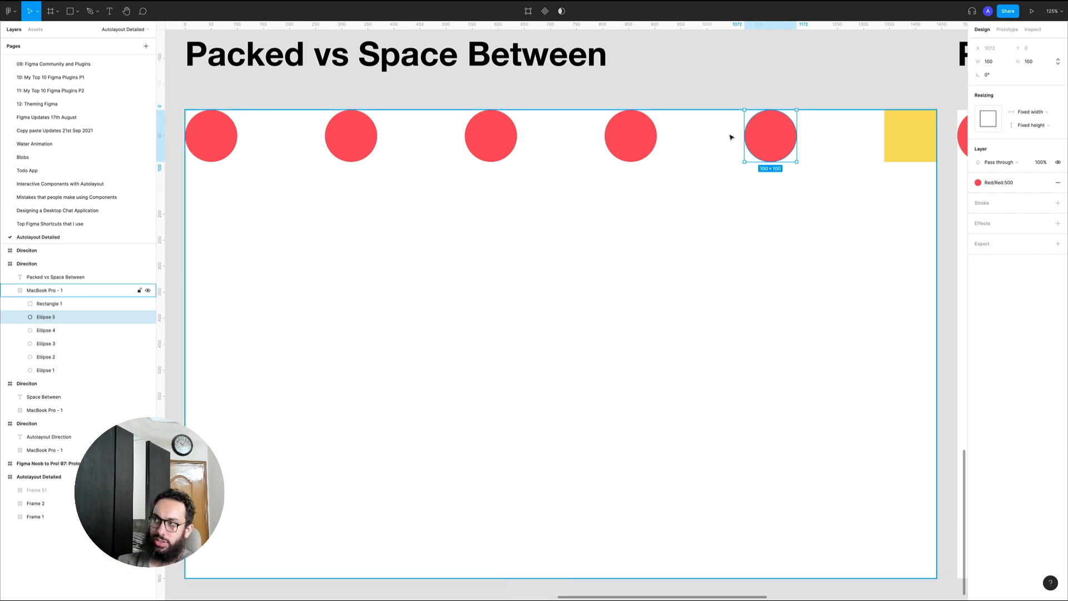
key(super)
key(super+d)
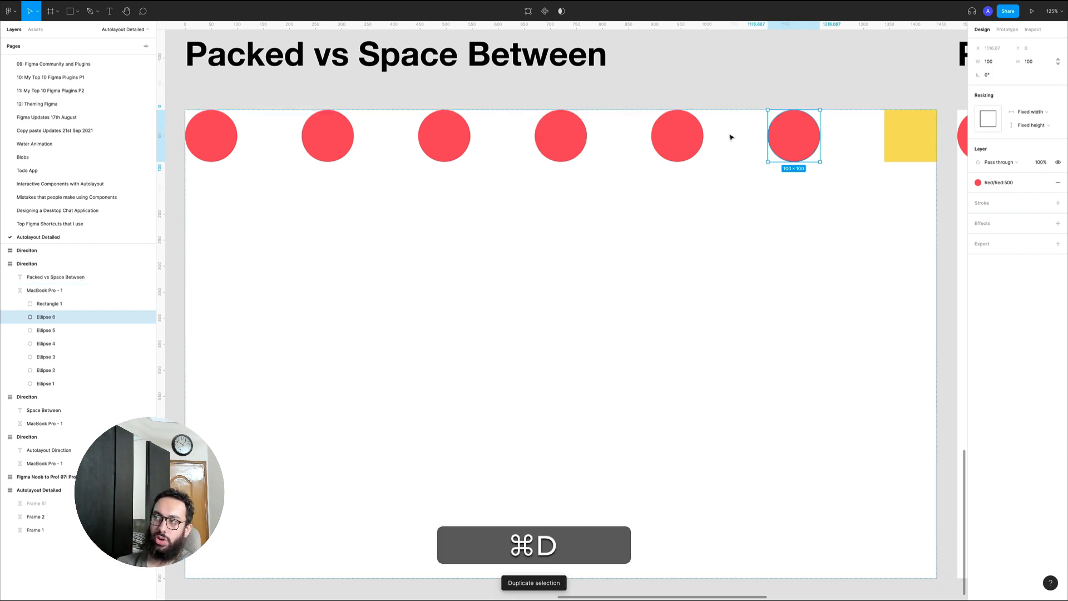
key(super+d)
key(super+d)
key(super+d)
key(super+d)
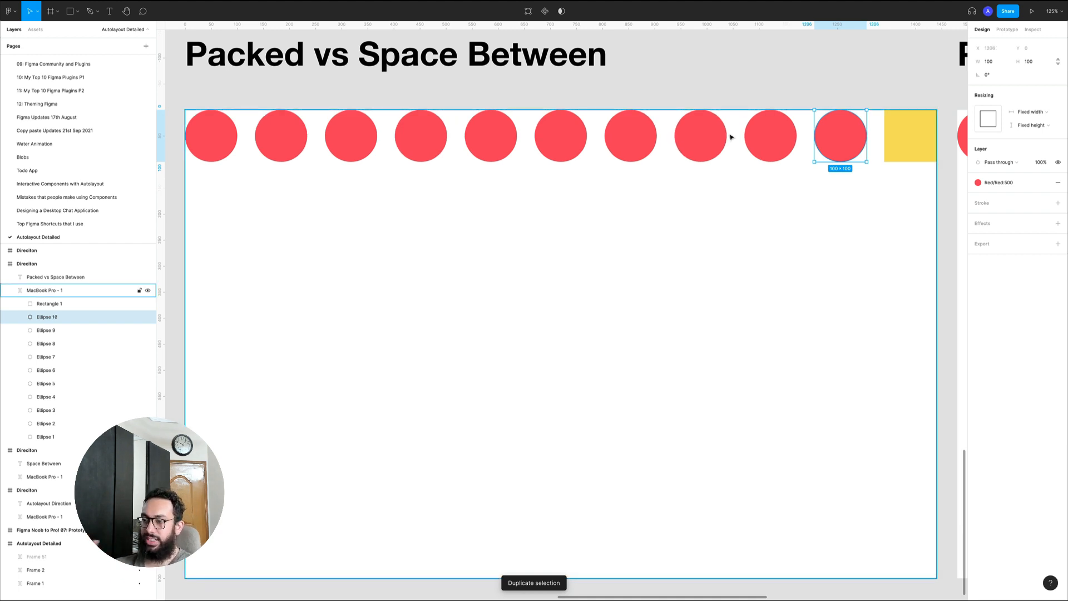
Undo the last four circle duplications, leaving six red circles in the row
key(super+z)
key(super+z)
key(super+z)
key(super+z)
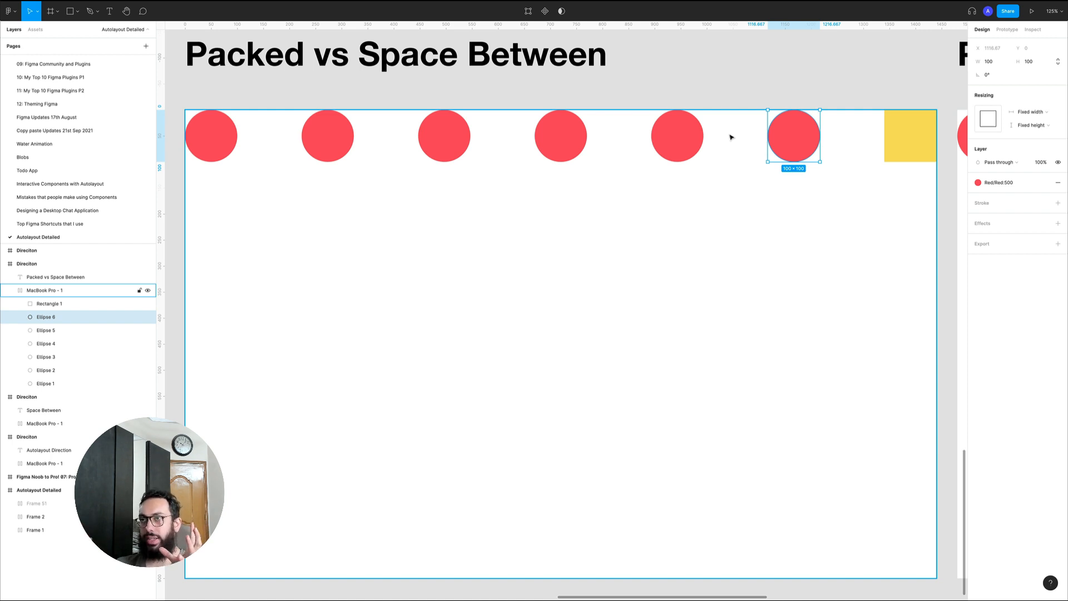
Cut four extra red circles from the row, keeping two circles and the yellow square
click(731, 137)
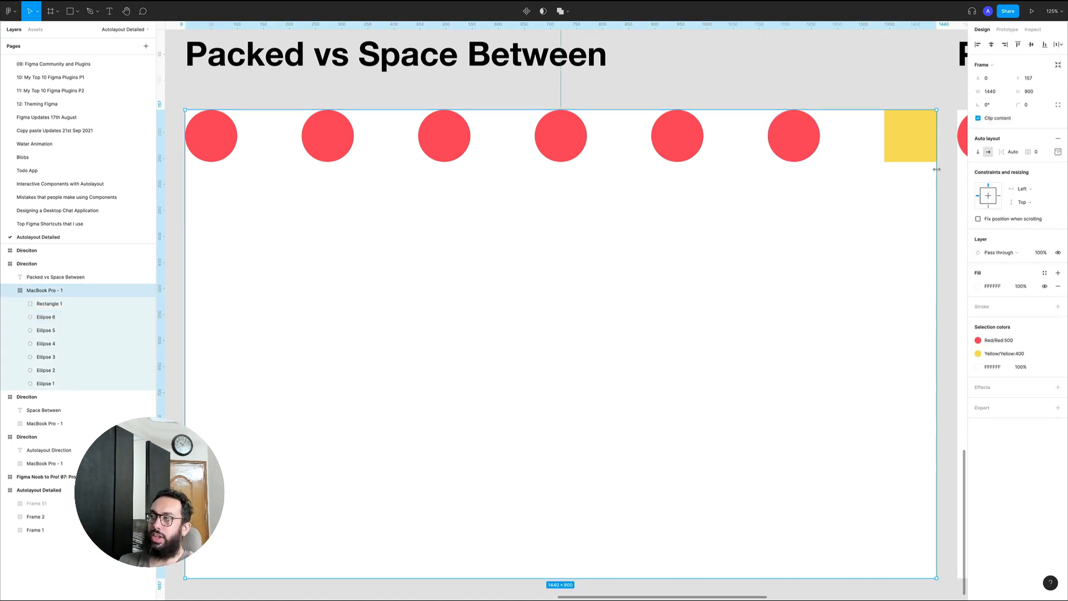
super+click(809, 141)
key(super+x)
click(689, 142)
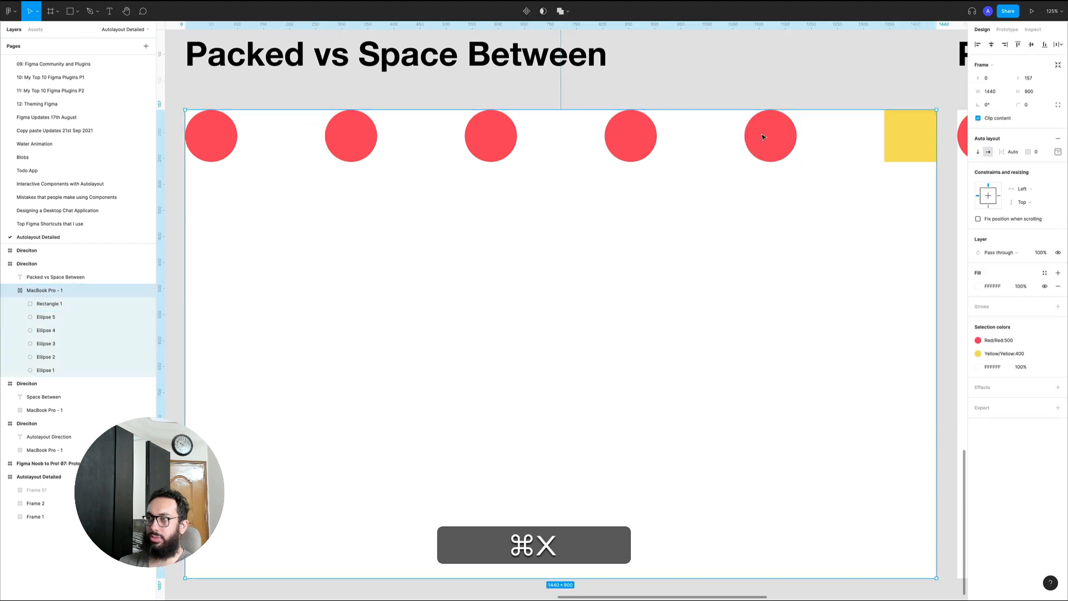
super+click(766, 138)
key(super+x)
super+click(735, 136)
key(super+x)
super+click(677, 136)
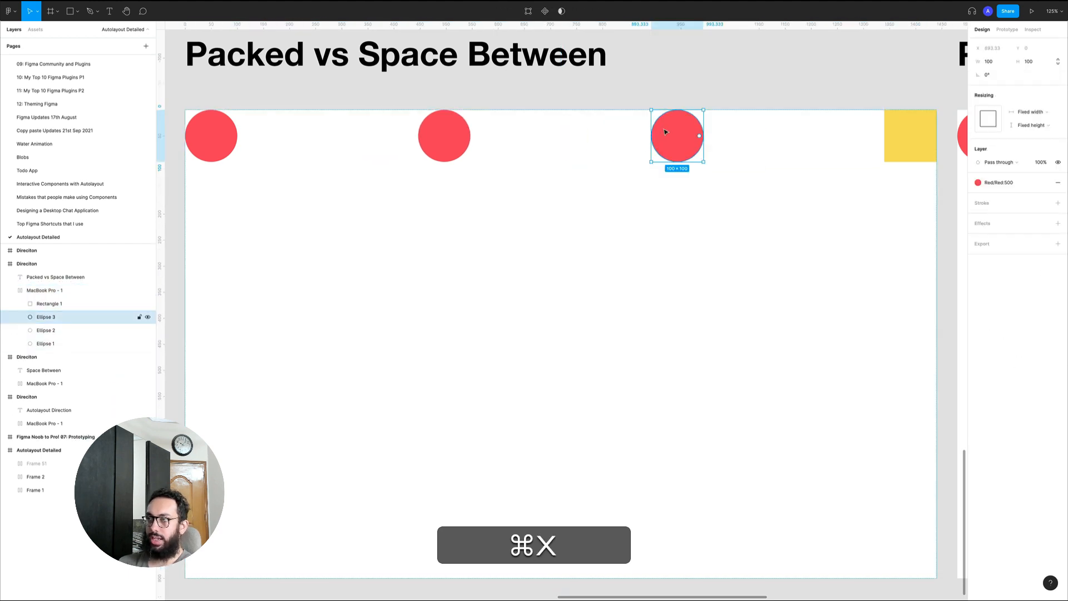
key(super+x)
Narrow the white frame to a width of about 642, keeping its height at 900
click(787, 200)
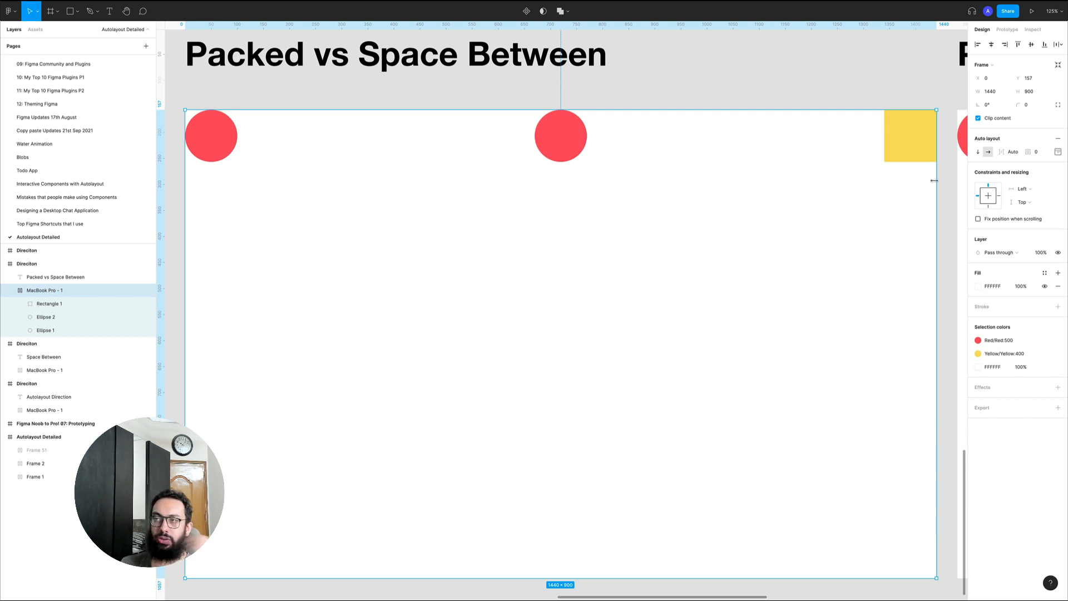
drag(930, 180, 520, 193)
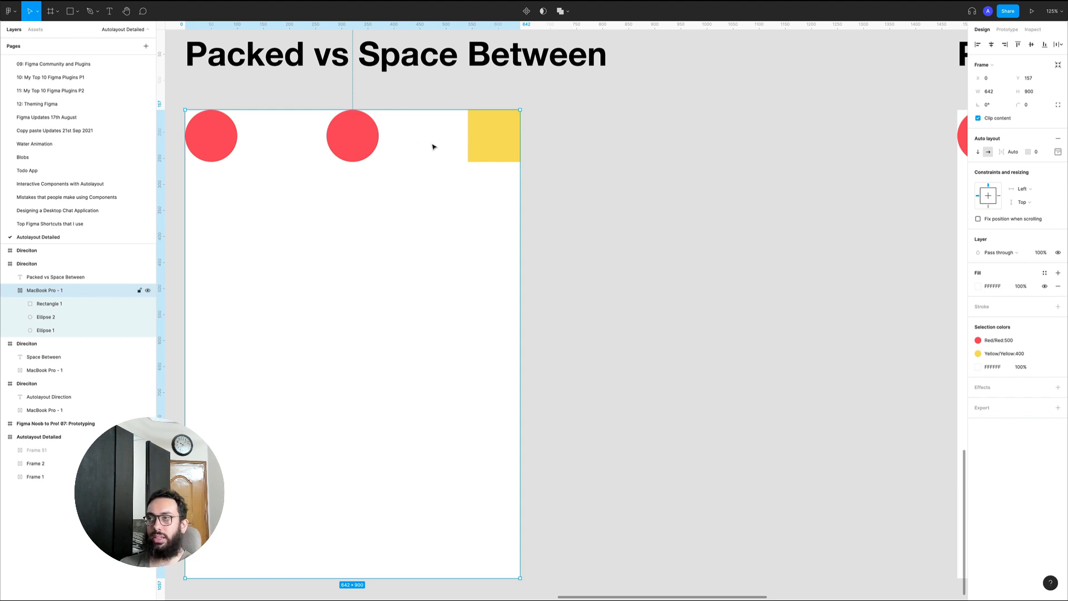
Undo the last frame narrowing and set the row's item spacing to 800
key(super)
key(super+z)
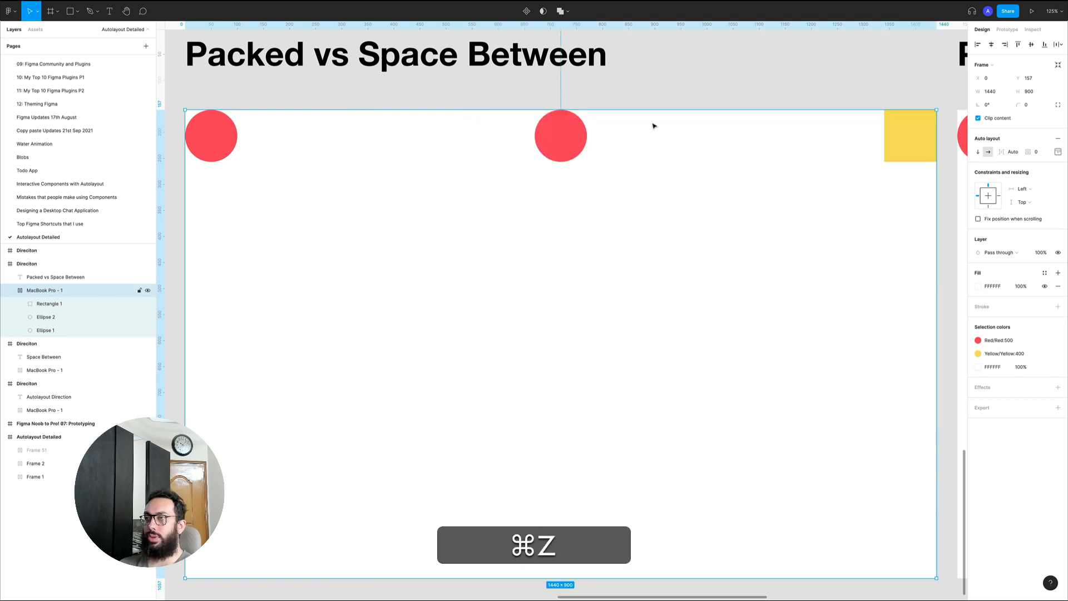
click(1013, 152)
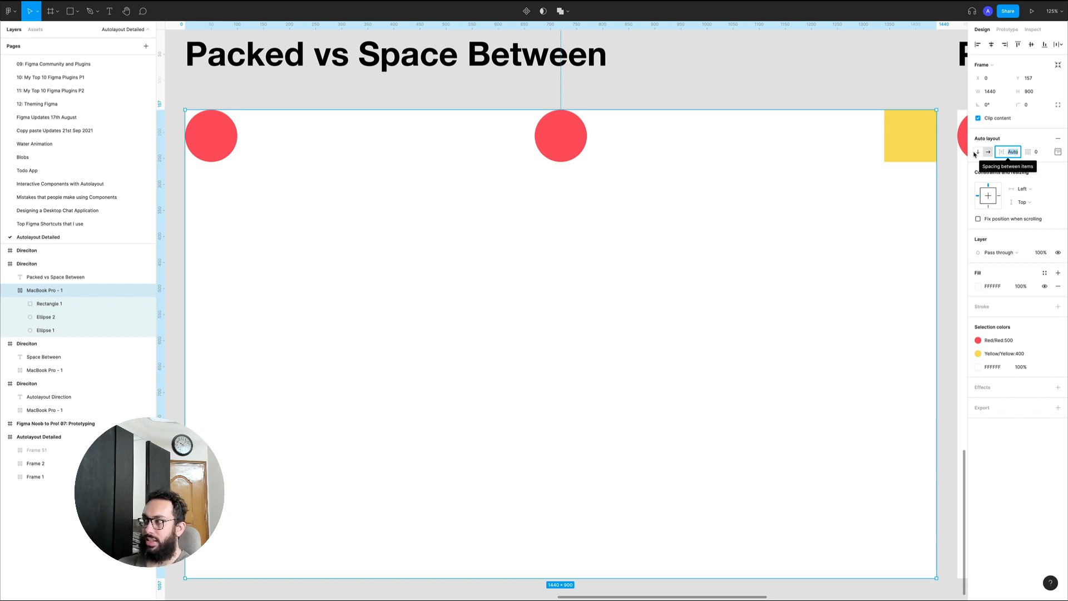
text(800)
key(Return)
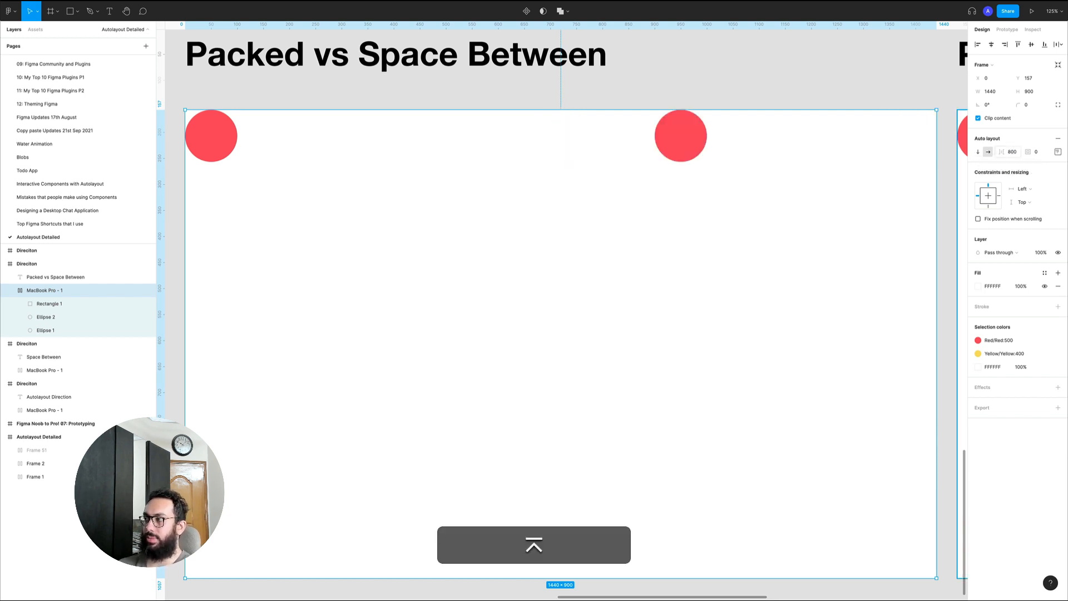
Reduce the item spacing gradually to 570 so the yellow square fits against the frame's far edge
click(1015, 155)
key(shift+Down)
key(shift+Down)
key(shift+Down)
key(shift+Down)
key(shift+Down)
key(shift+Down)
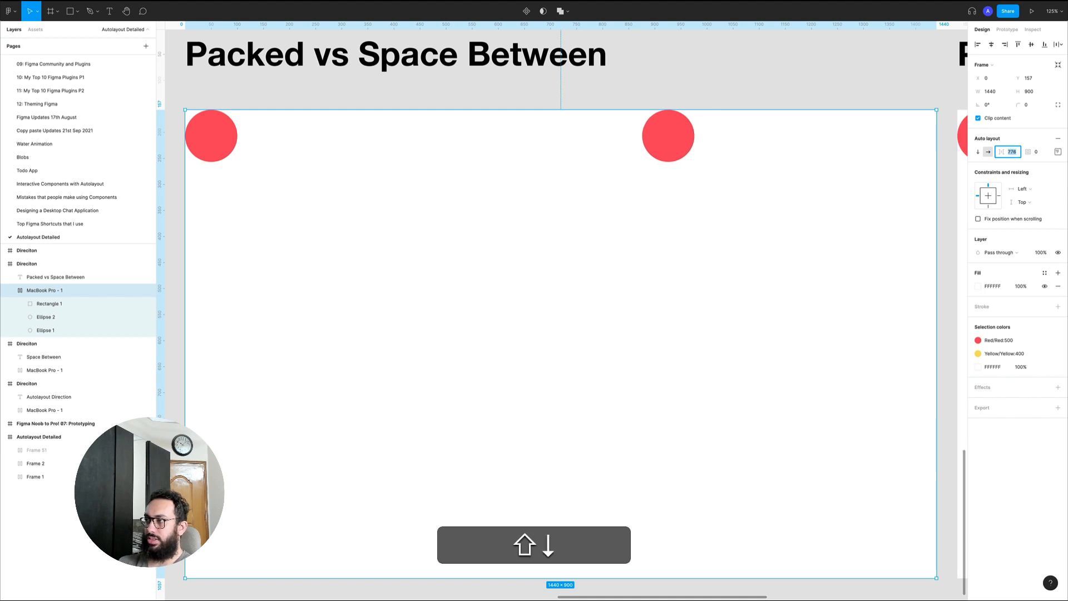
key(shift+Down)
key(shift+Down)
key(shift+Down)
key(shift+Down)
key(shift+Down)
key(shift+Down)
key(shift+Down)
key(shift+Down)
key(shift+Down)
key(shift+Down)
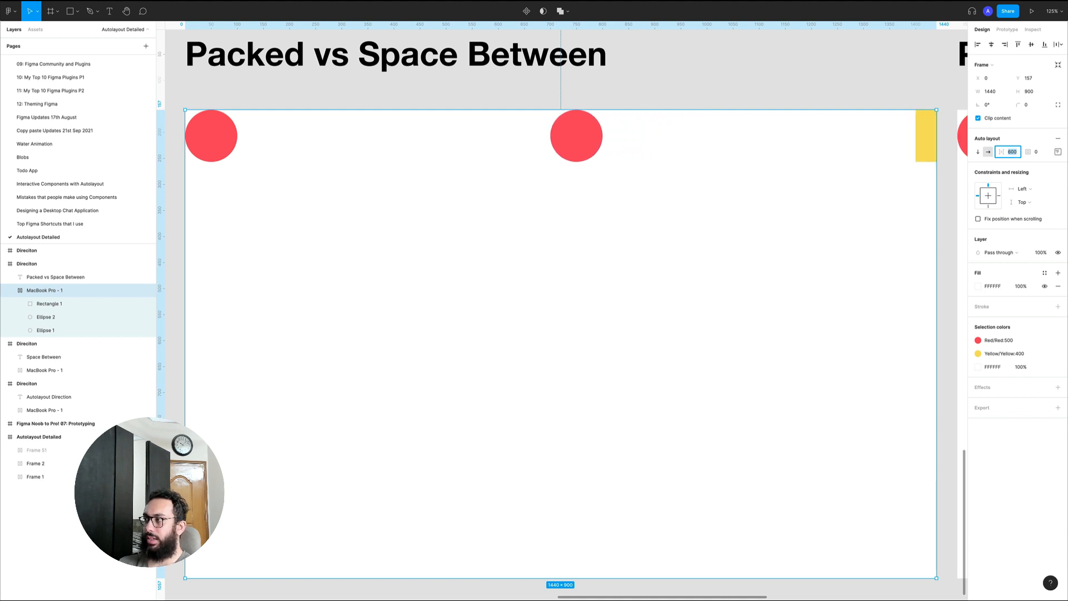
key(shift+Down)
key(shift+Down)
key(shift+Down)
key(shift+Down)
key(shift+Up)
key(shift+Up)
key(shift+Down)
key(Up)
key(Up)
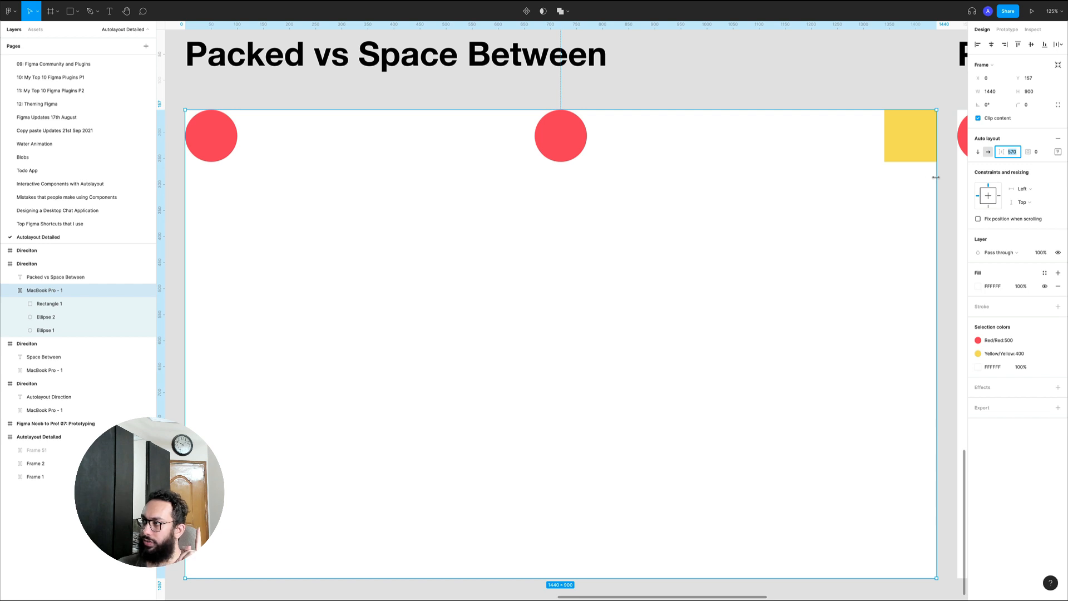
Narrow the white frame to widths of about 1386 and 1280, and undo both resizes
drag(937, 178, 908, 178)
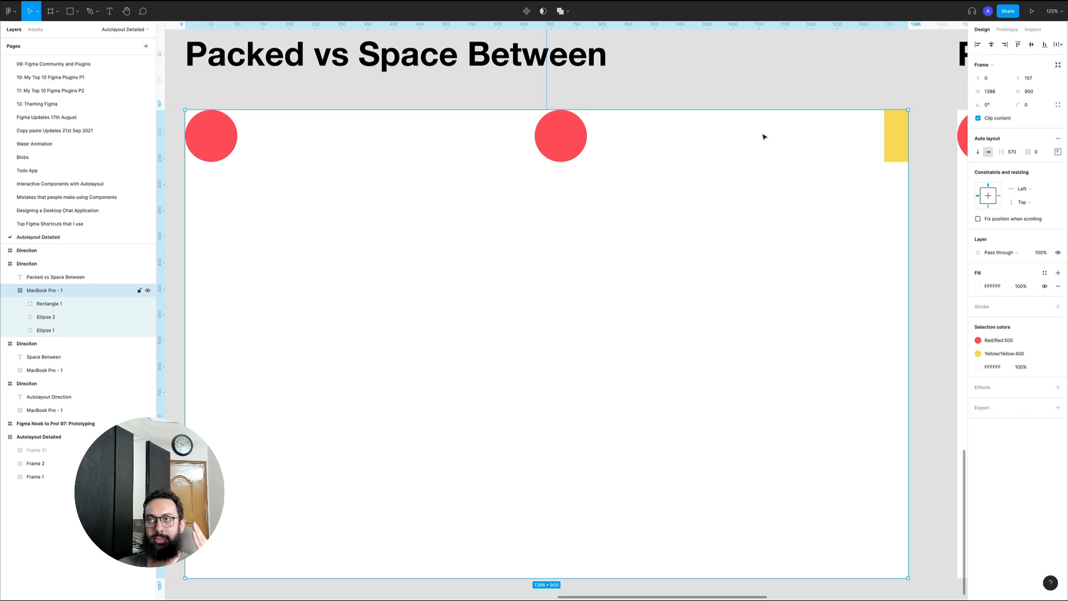
drag(910, 165, 853, 166)
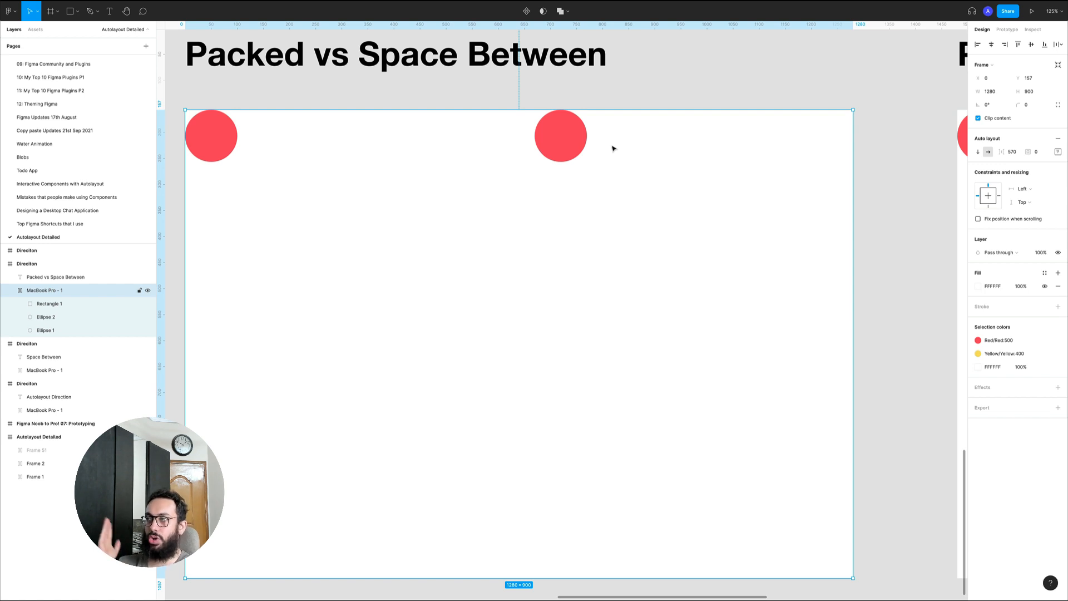
key(super)
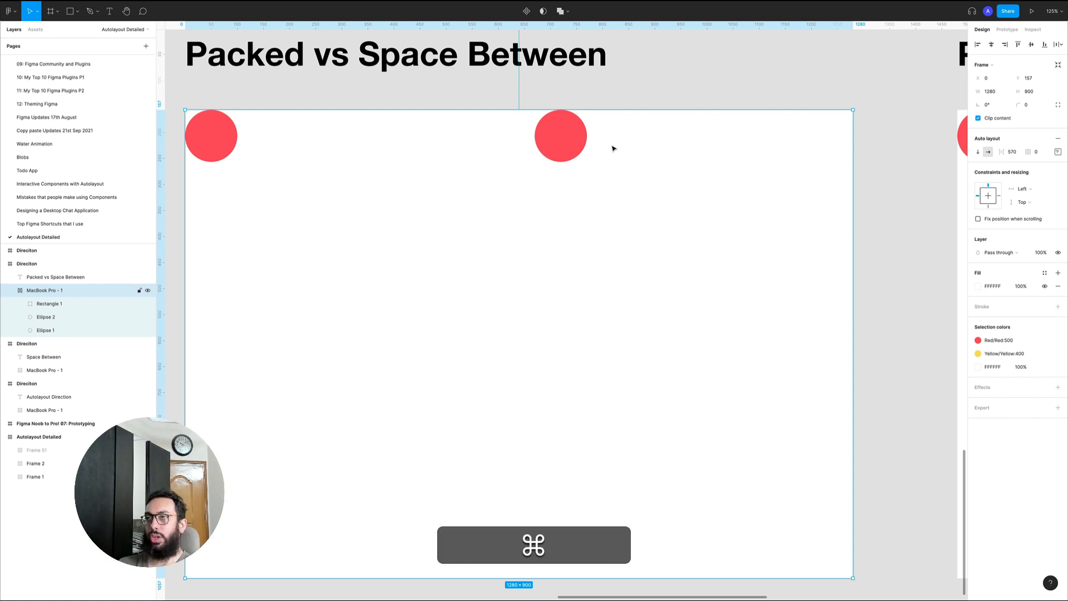
key(super+z)
key(super+z)
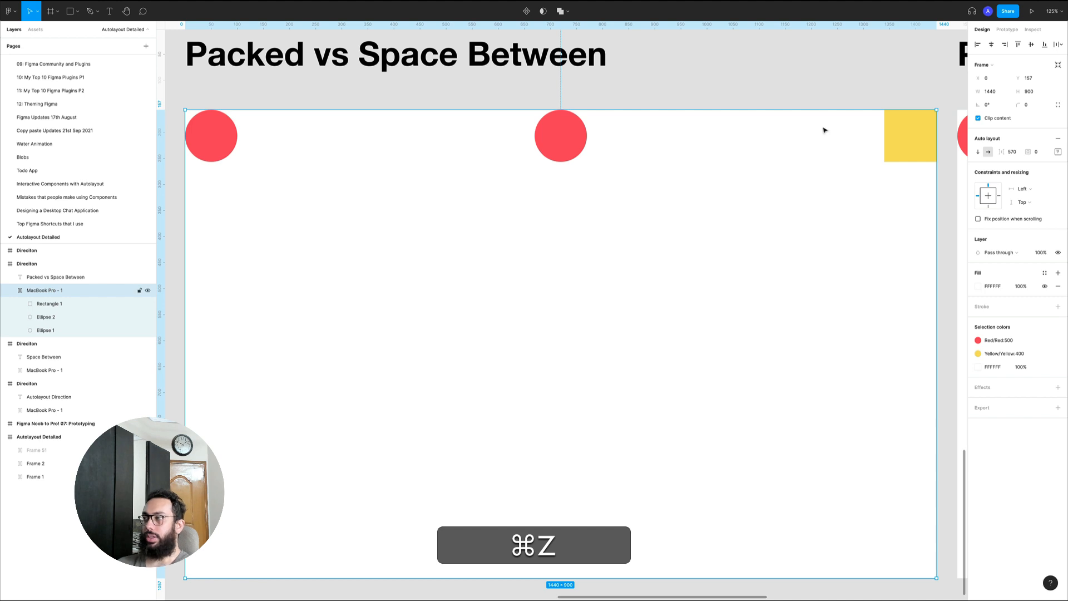
Set the item spacing of the Packed vs Space Between frame to auto and check its distribution setting
click(1014, 151)
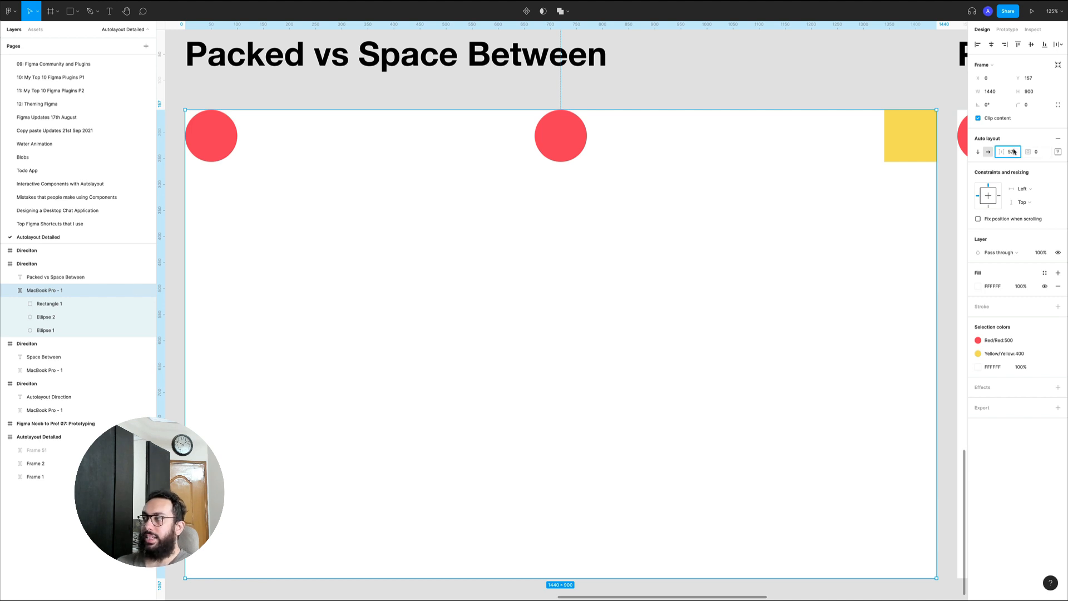
click(1058, 152)
click(1012, 222)
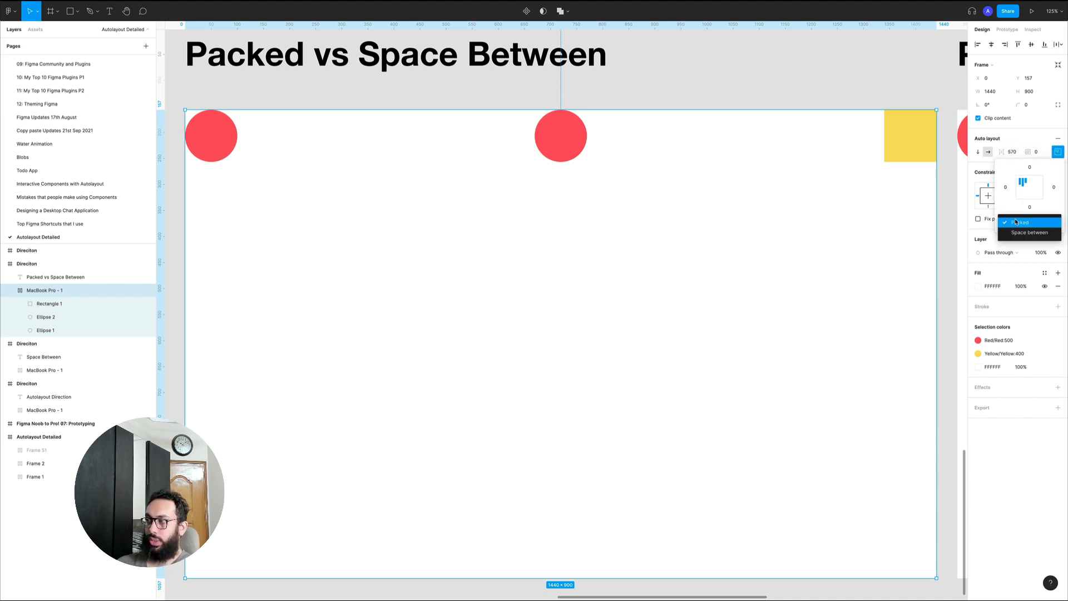
click(1022, 156)
click(1017, 152)
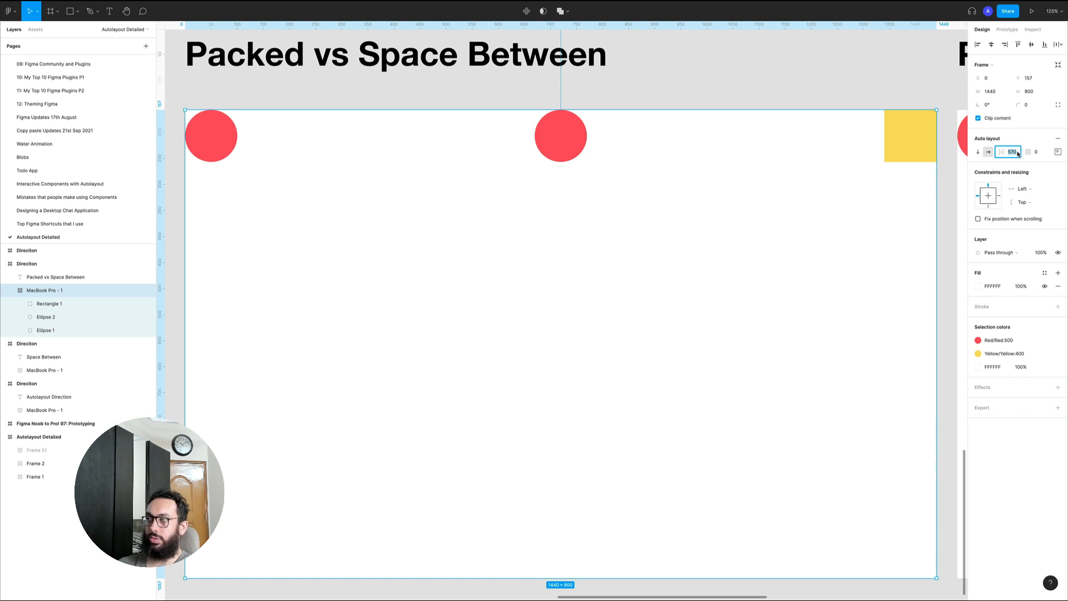
text(auto)
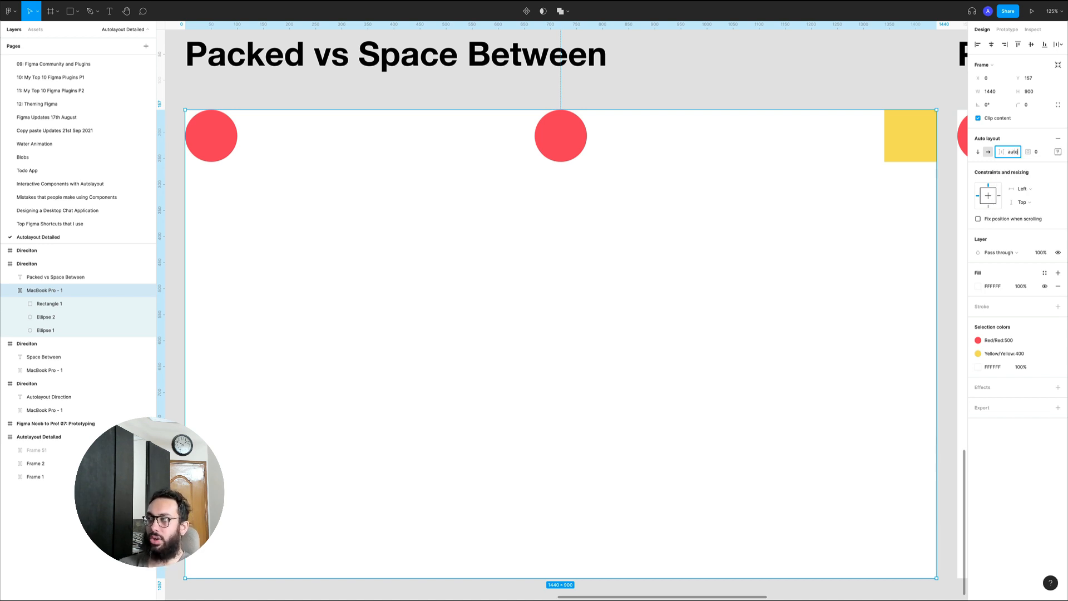
key(Return)
click(1058, 152)
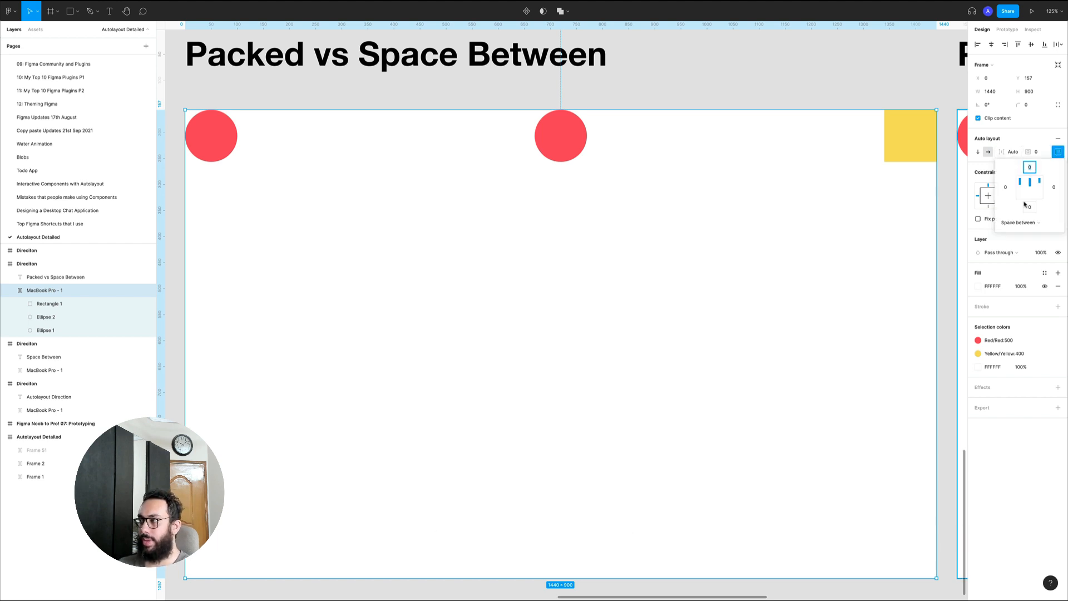
click(787, 69)
Go to the Padding example and select its white frame
key(z)
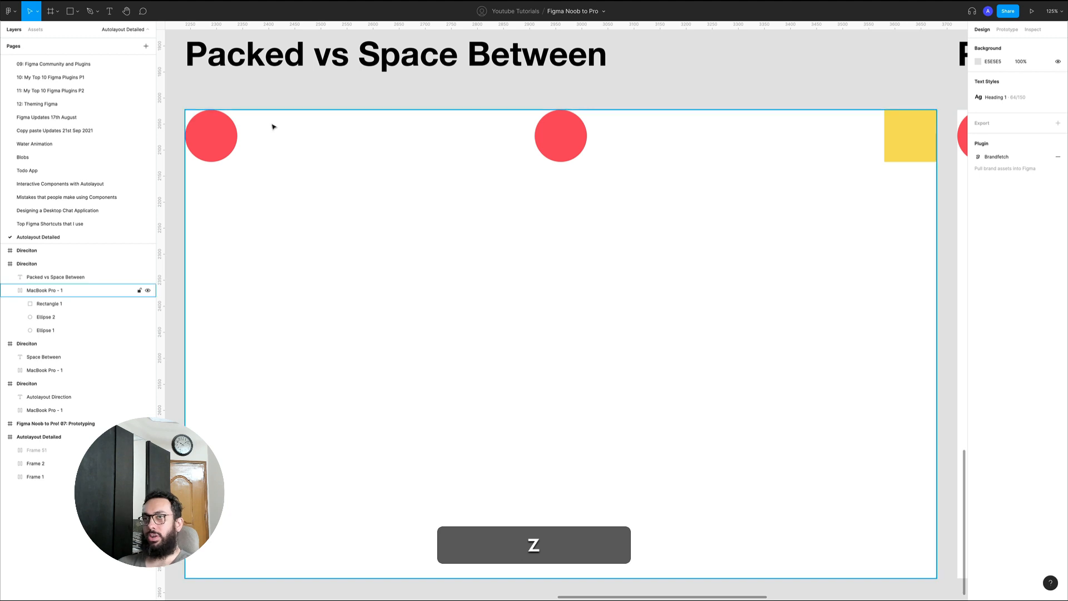
click(440, 112)
scroll(439, 112, down, 5)
key(space)
drag(547, 107, 179, 107)
key(z)
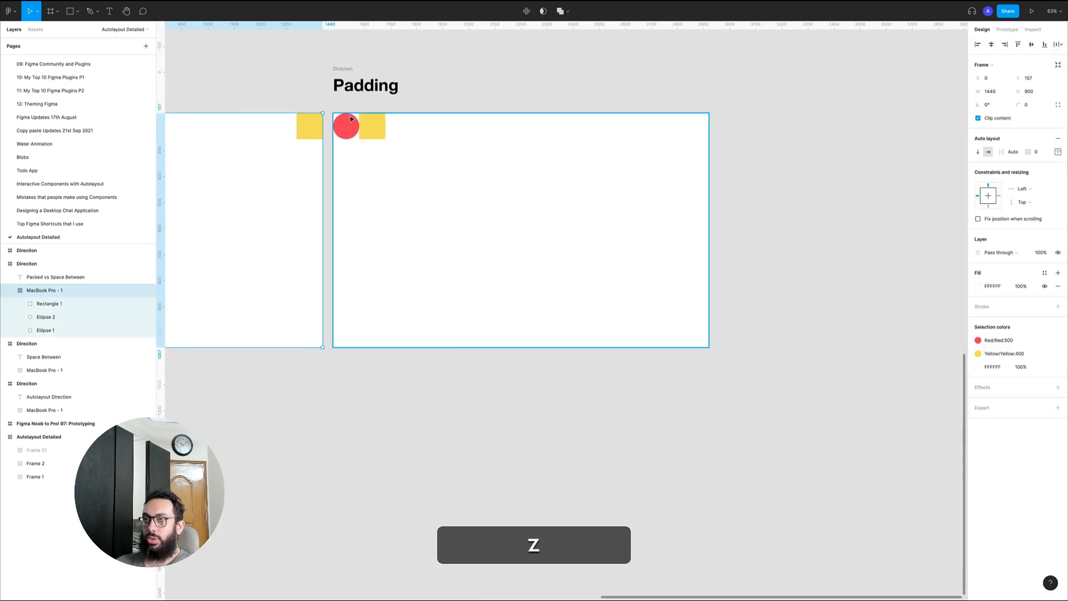
key(n)
click(338, 144)
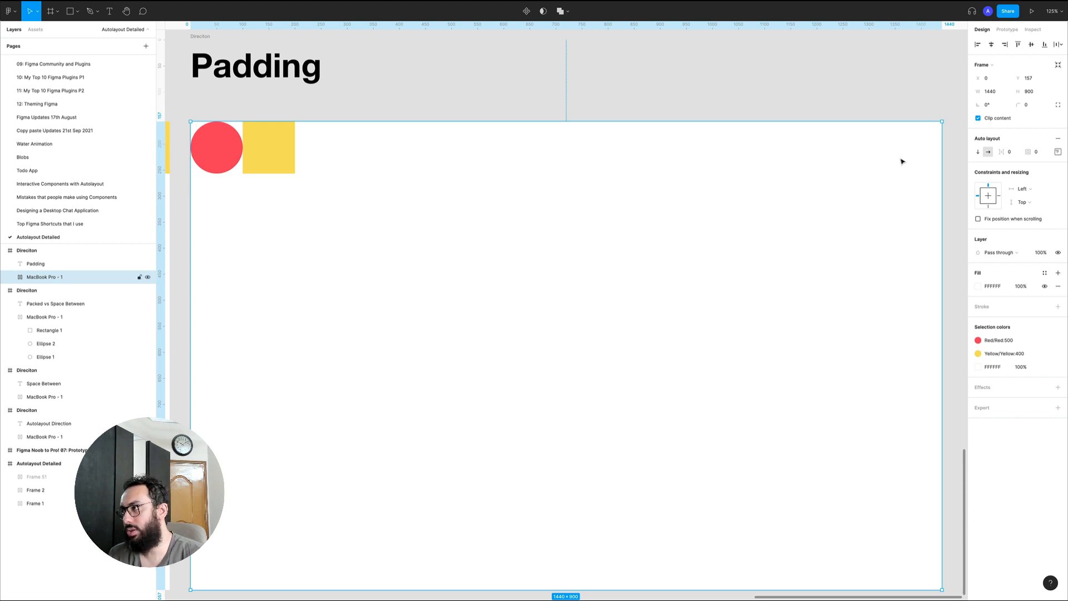
Set the Padding frame's top padding and left padding to 24 each
click(1062, 153)
click(1062, 153)
click(1045, 153)
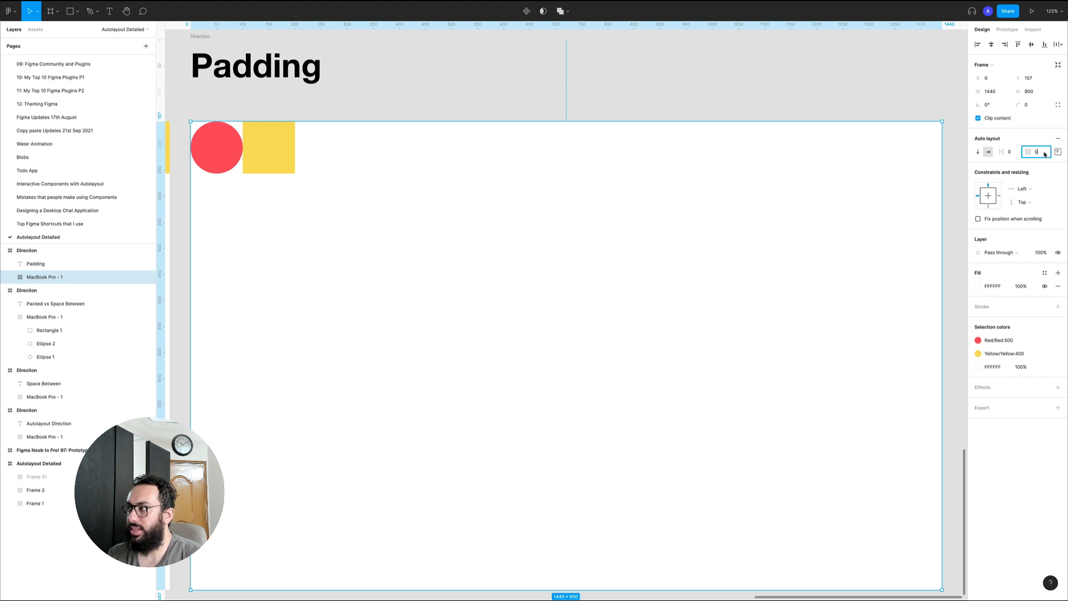
click(1058, 153)
text(24)
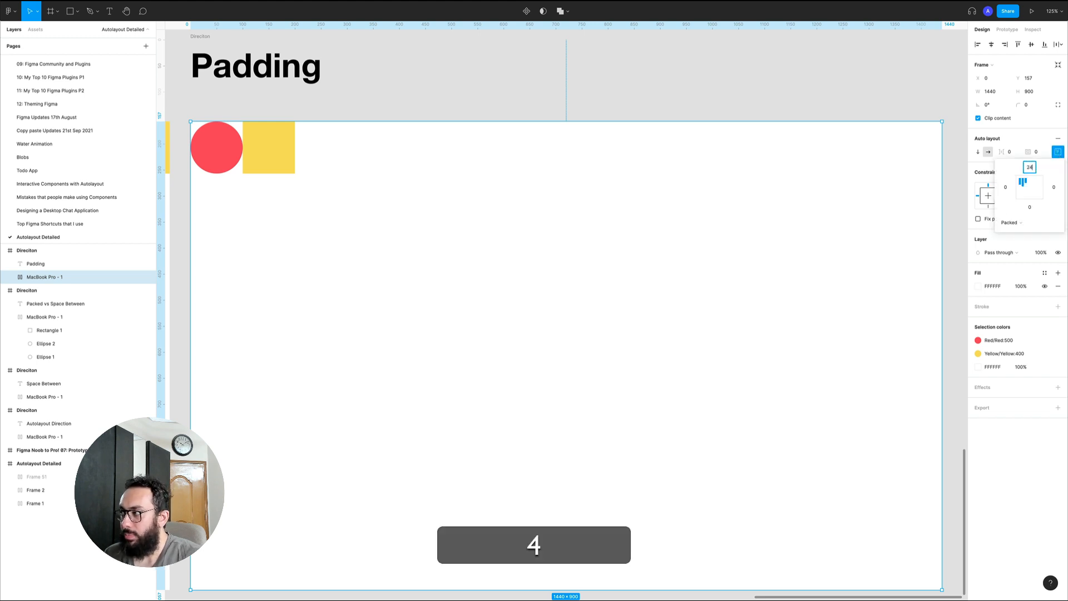
key(Return)
click(1006, 187)
text(24)
key(Return)
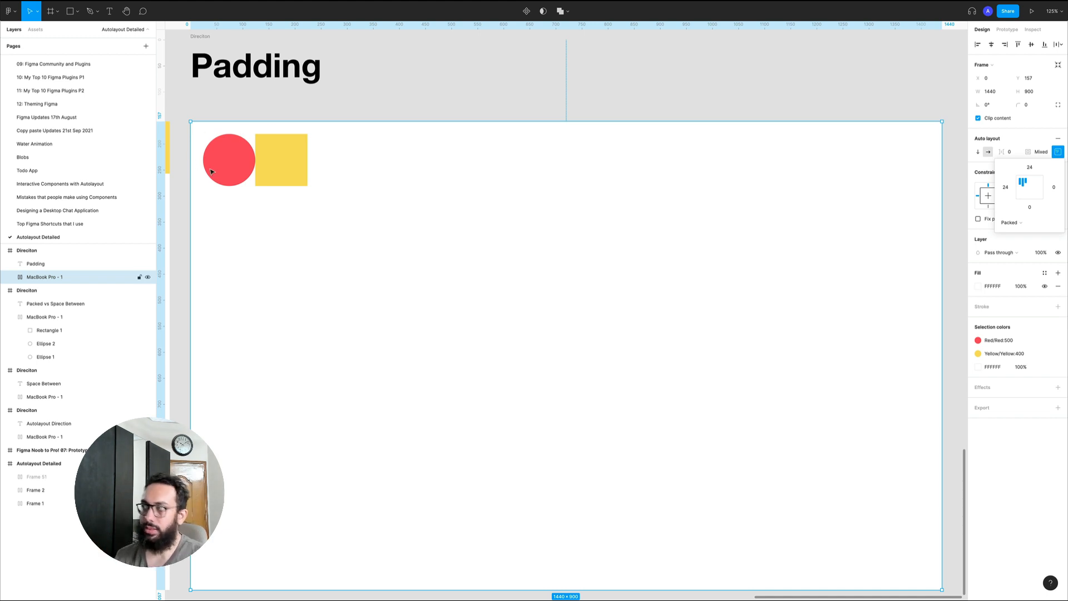
Set the Padding frame's item spacing to auto
click(1008, 152)
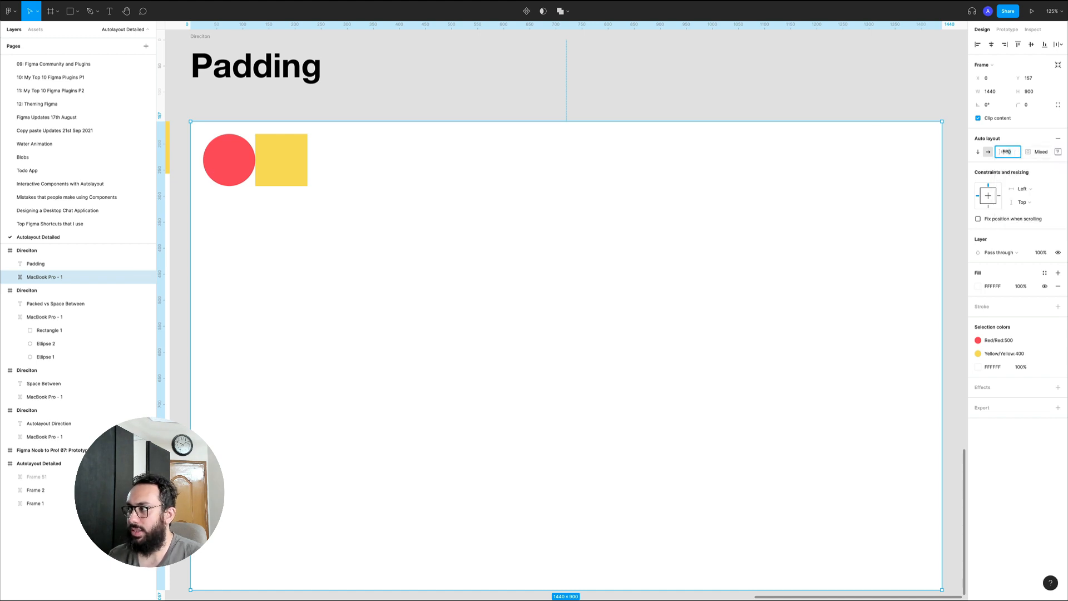
drag(1006, 151, 1030, 151)
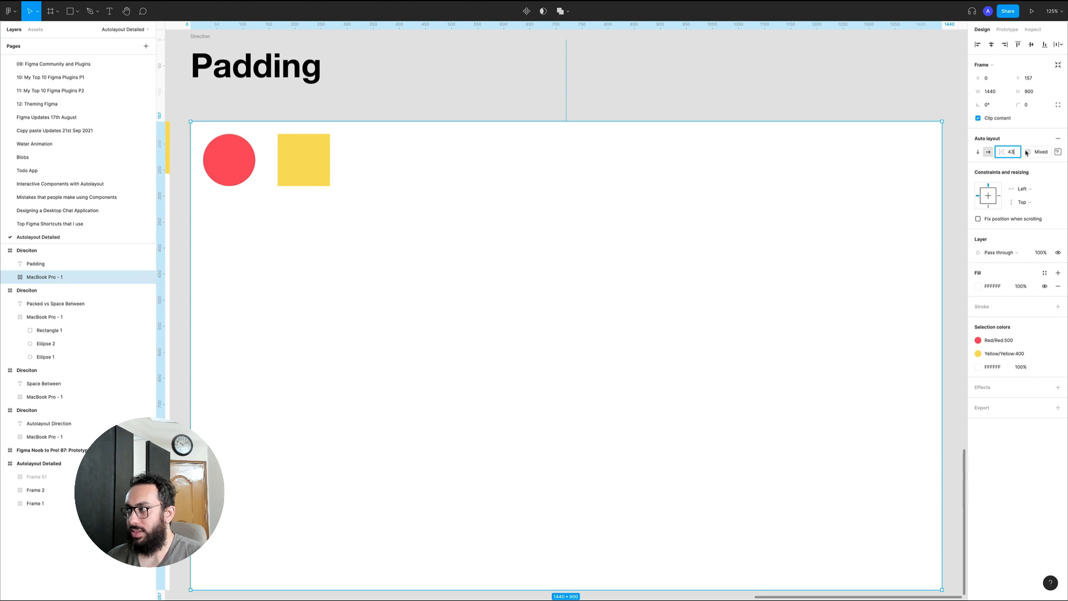
key(super+a)
text(auto)
key(Return)
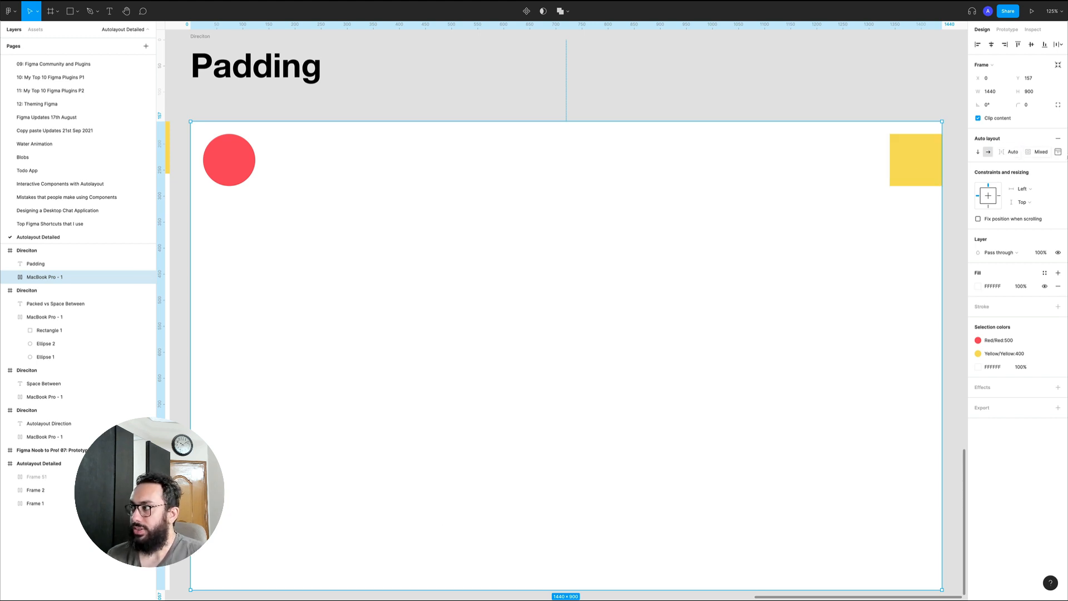
Set the Padding frame's right padding to 24
click(1059, 152)
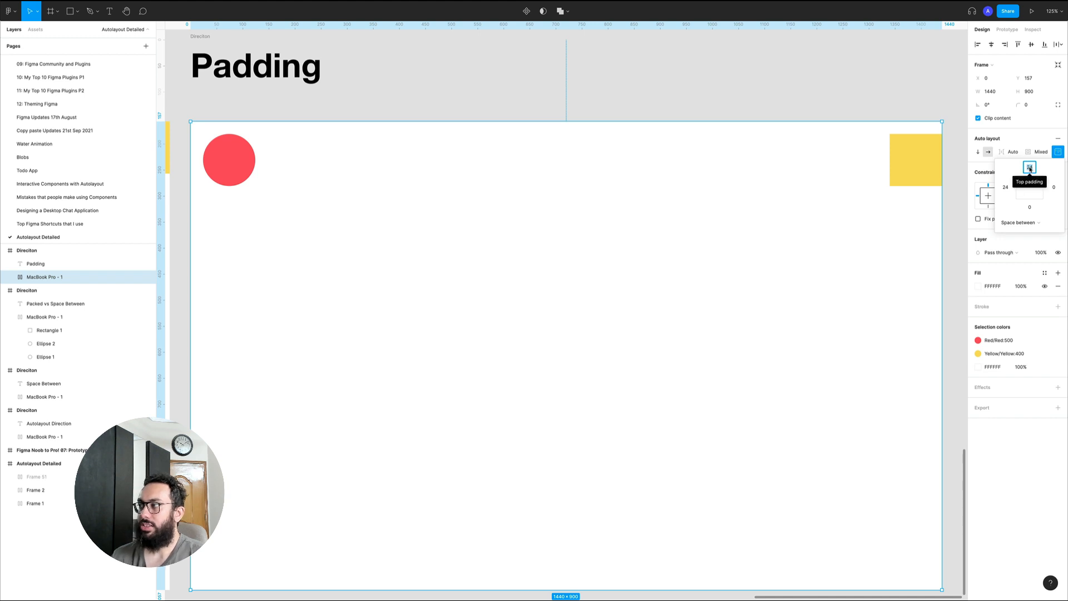
click(1055, 187)
text(24)
key(Return)
key(2)
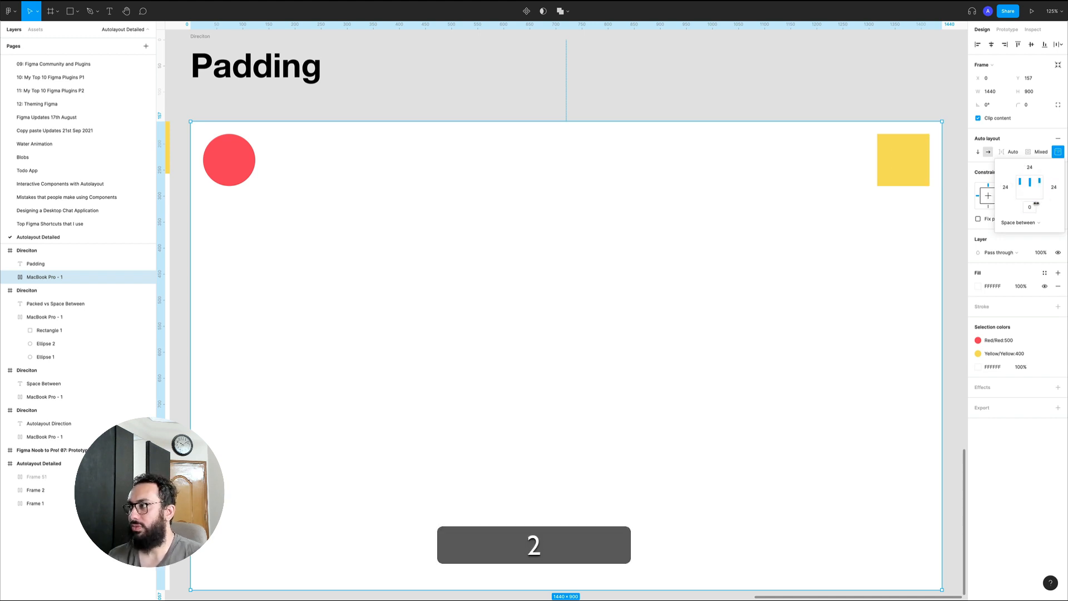
key(4)
key(super+z)
key(super+z)
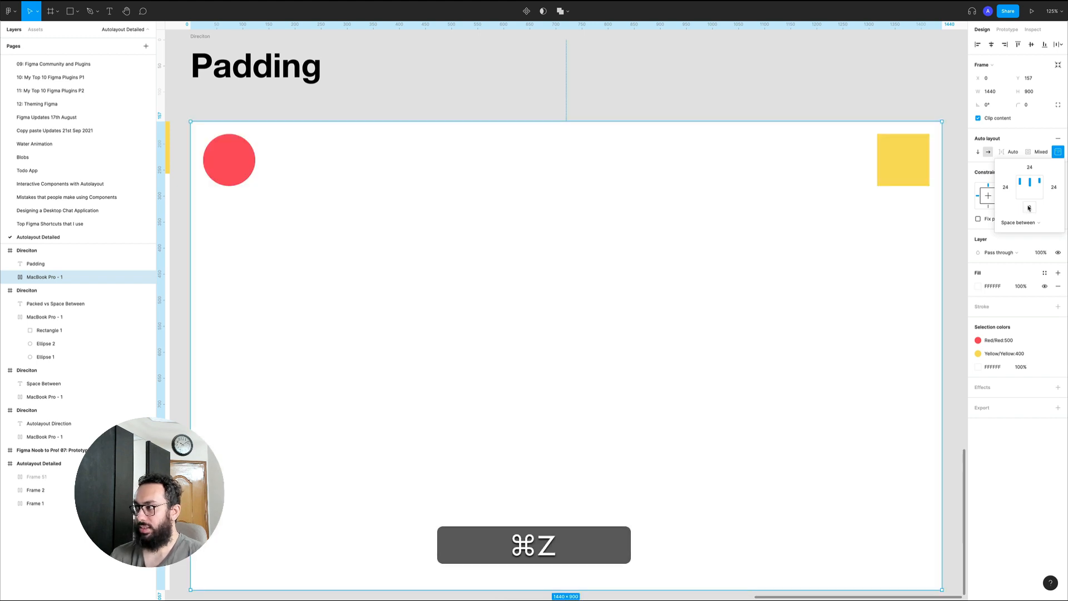
Set the Padding frame's bottom padding to 24 and reopen its alignment and padding settings
click(1029, 208)
text(24)
key(Return)
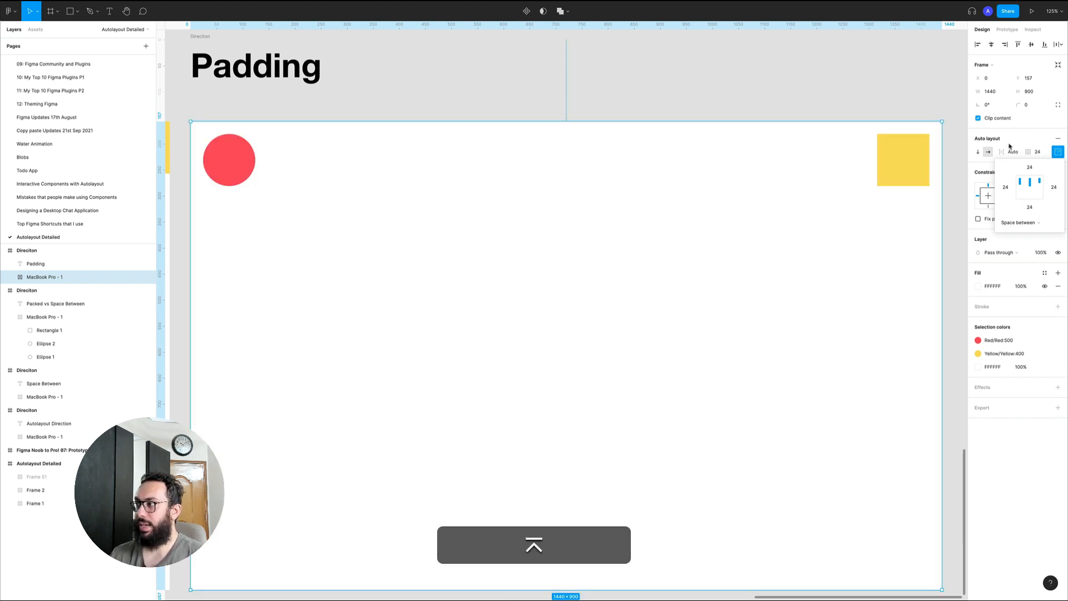
click(1013, 151)
click(1061, 151)
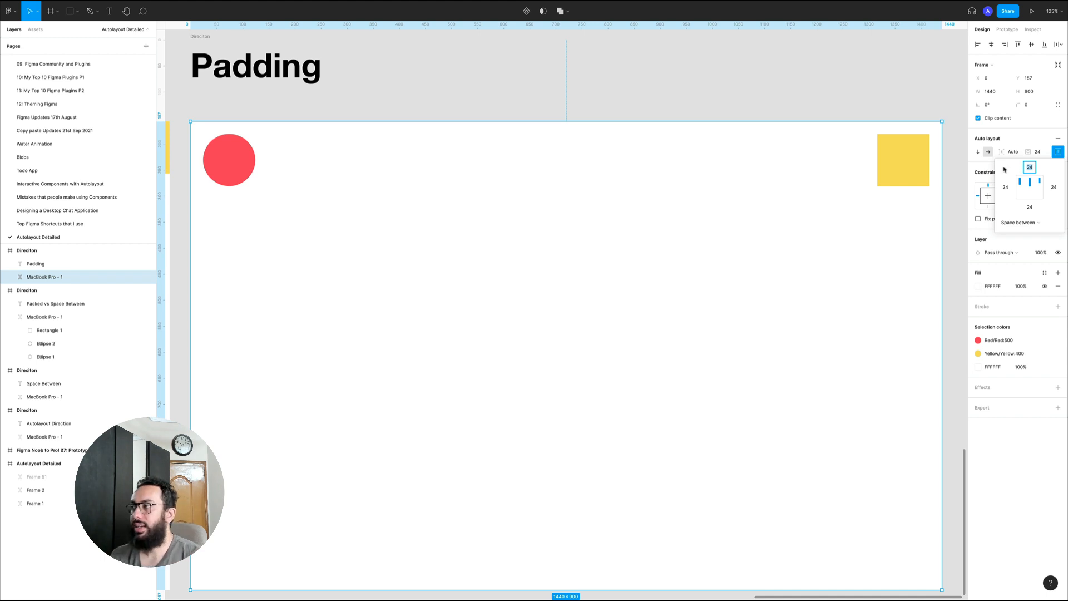
Change the Padding frame's auto layout direction to vertical and close the padding settings
click(979, 150)
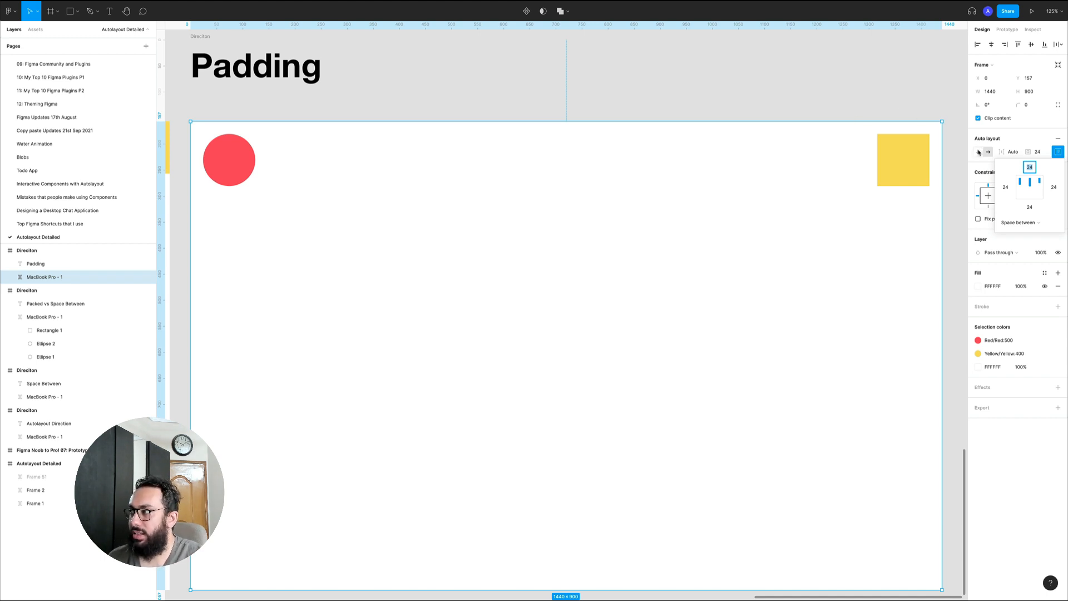
scroll(639, 57, down, 1)
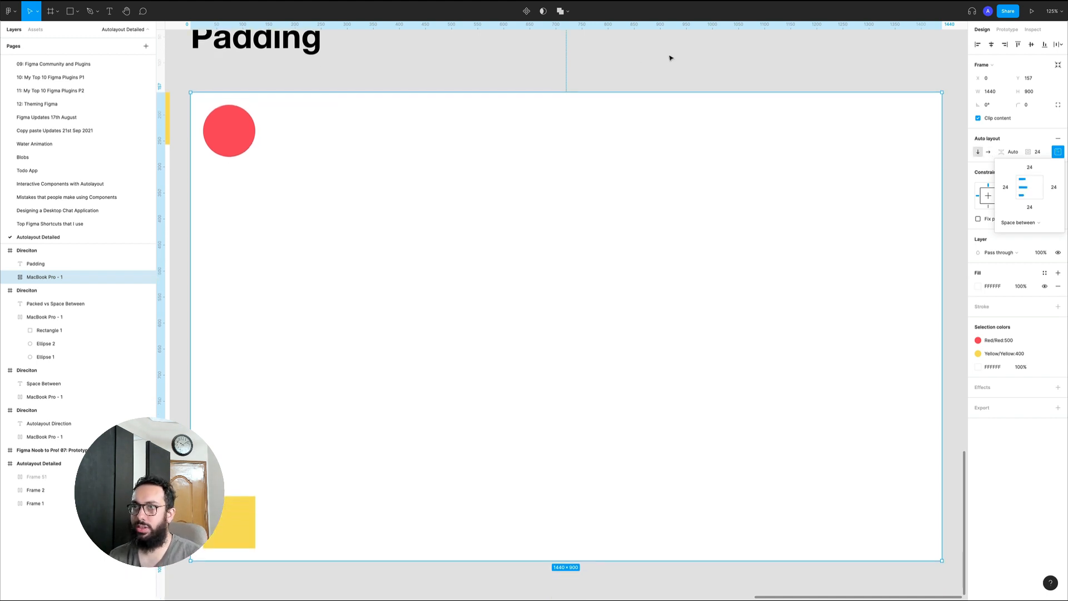
scroll(281, 404, down, 2)
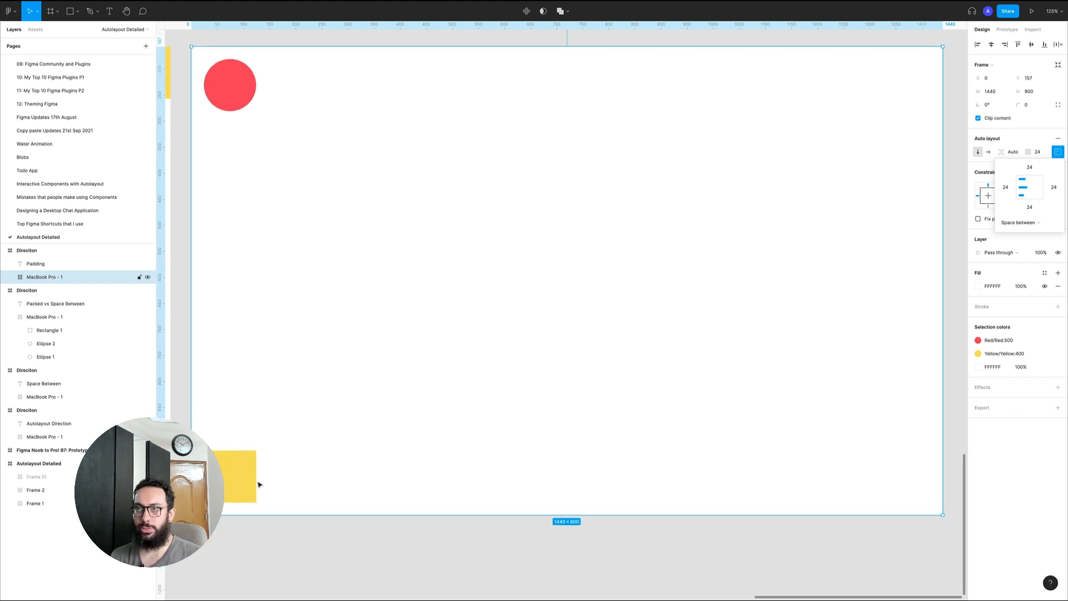
scroll(384, 278, up, 3)
scroll(417, 168, left, 1)
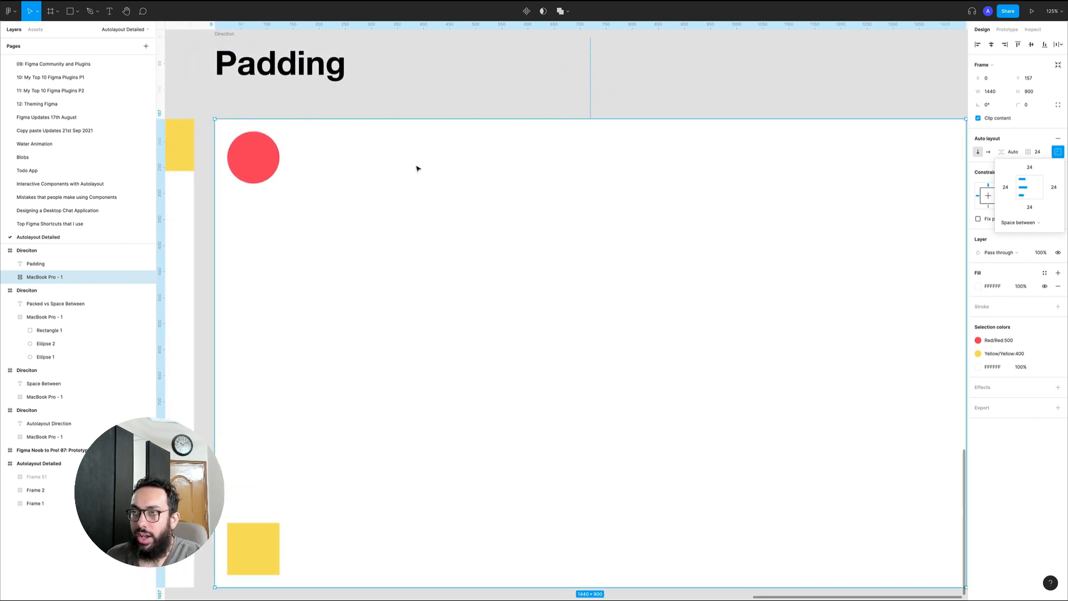
key(Escape)
click(409, 165)
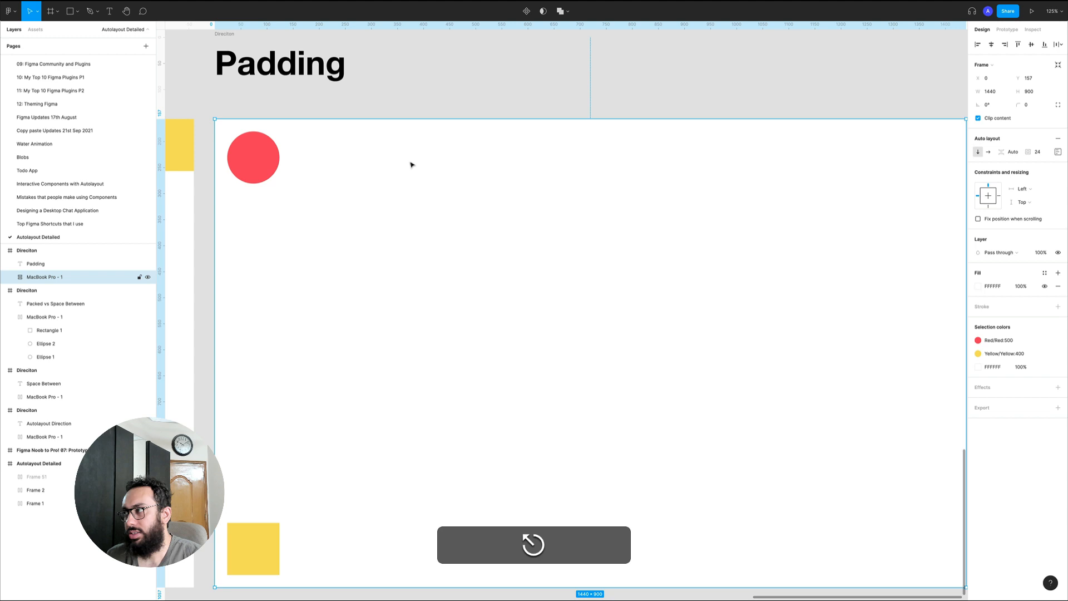
Set the vertical item spacing between the red circle and yellow square to 24
click(1018, 151)
text(24)
key(Return)
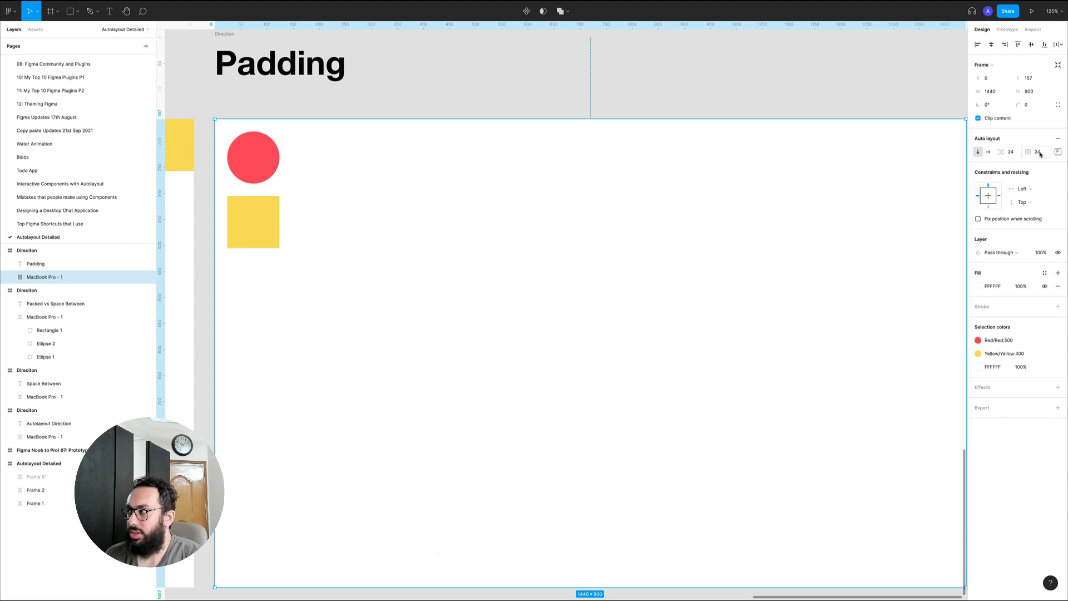
Change the Padding frame's auto layout direction to horizontal and open its alignment and padding settings
click(988, 152)
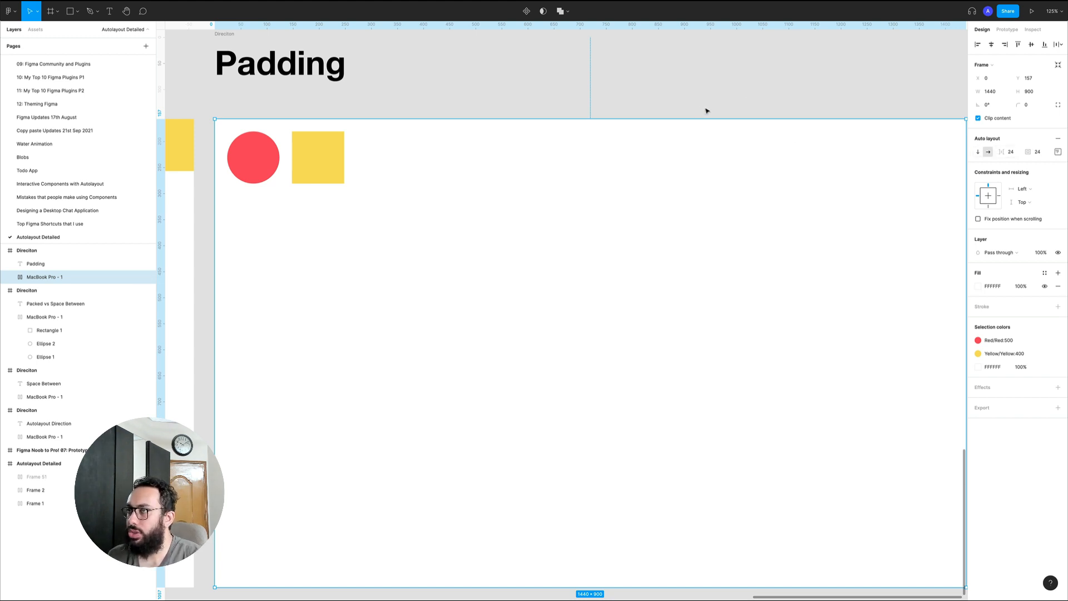
click(1061, 154)
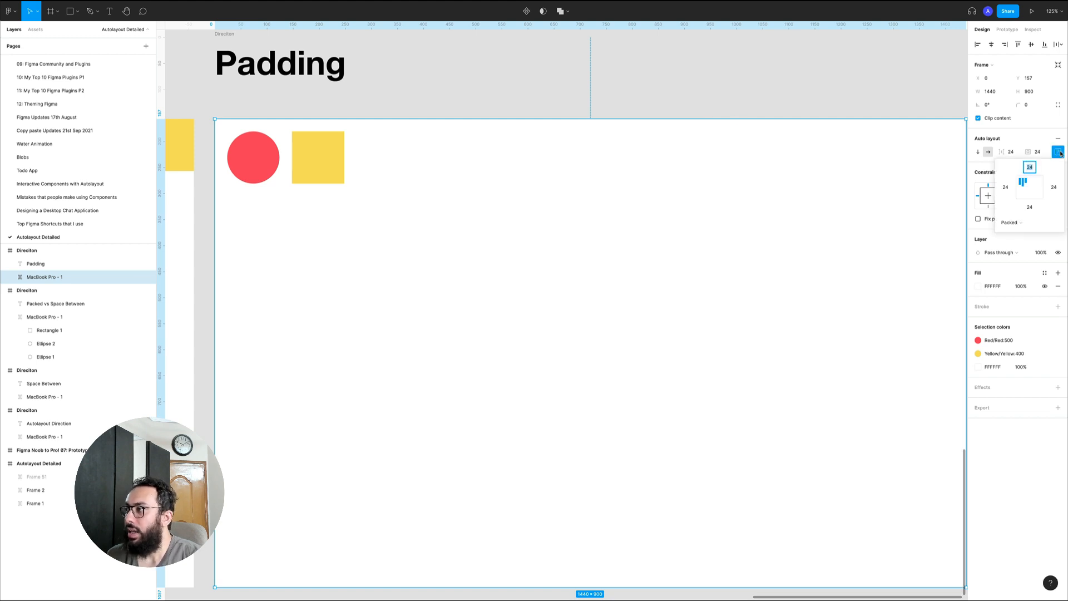
click(1060, 154)
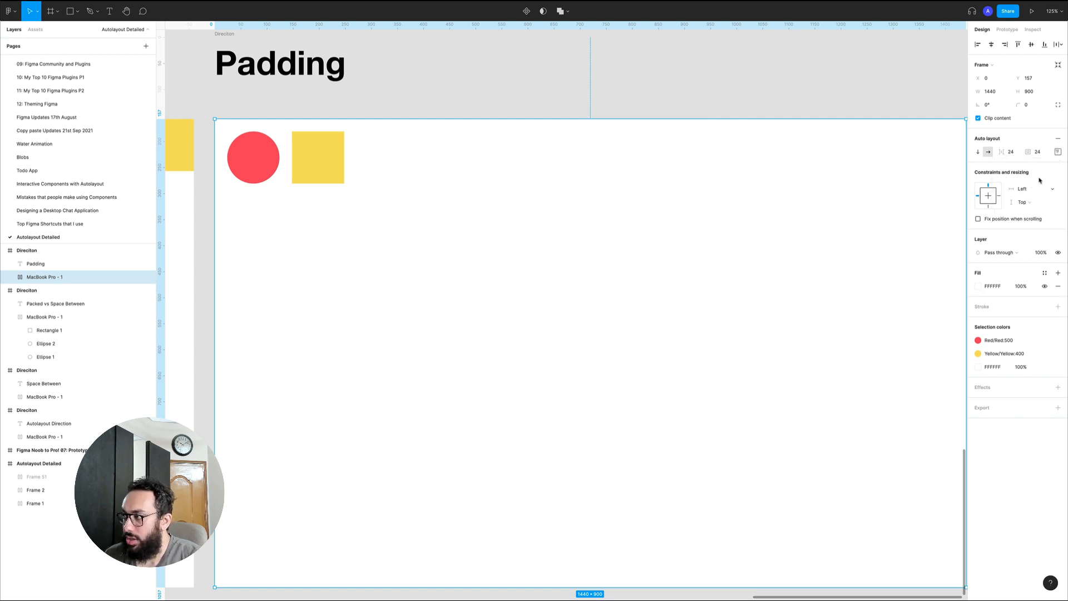
click(1059, 152)
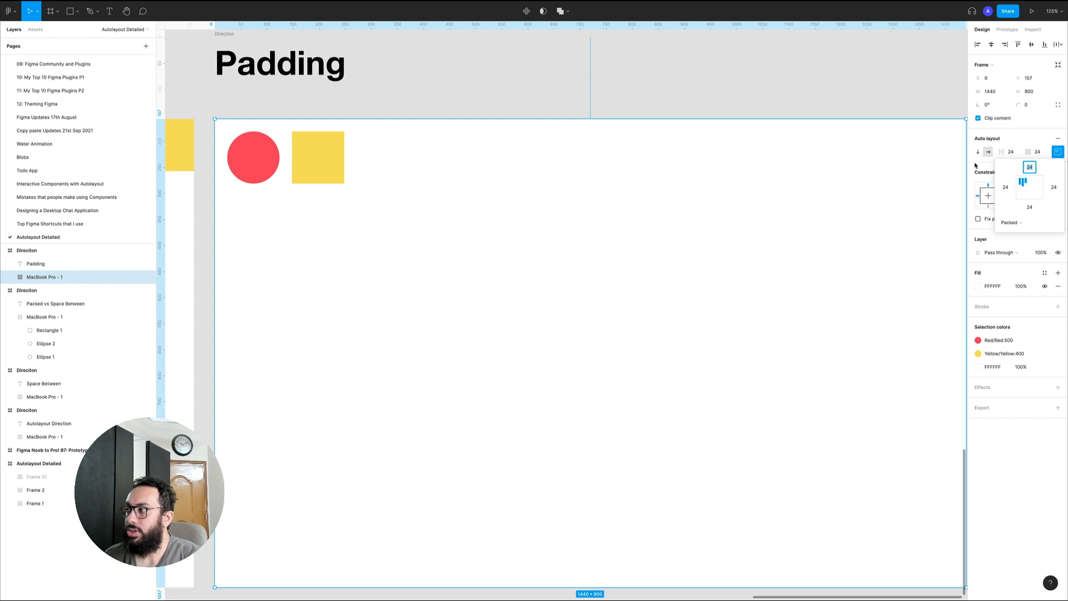
click(1060, 153)
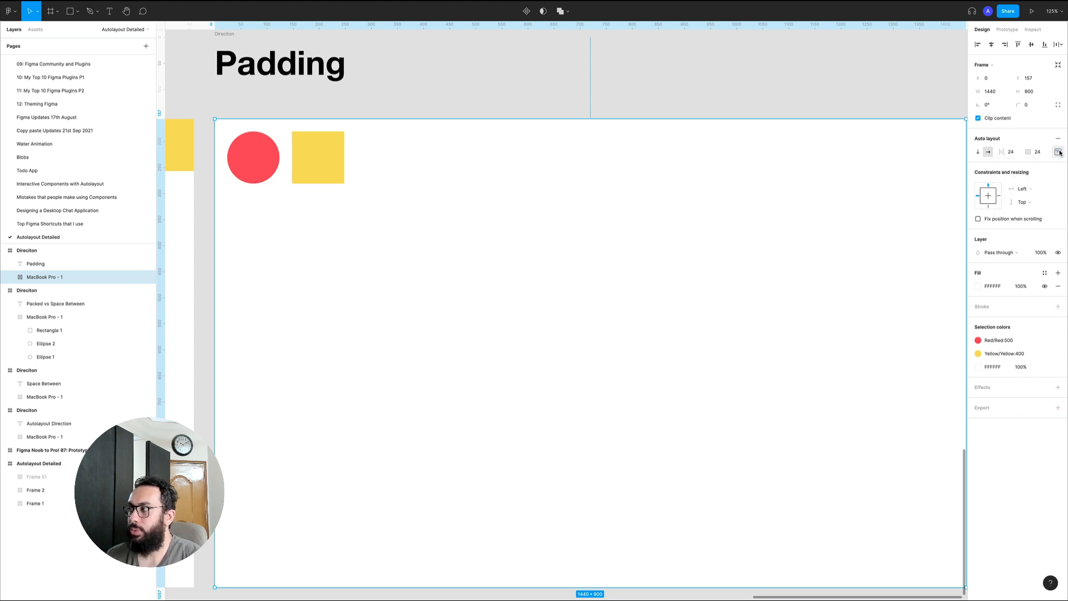
click(1059, 153)
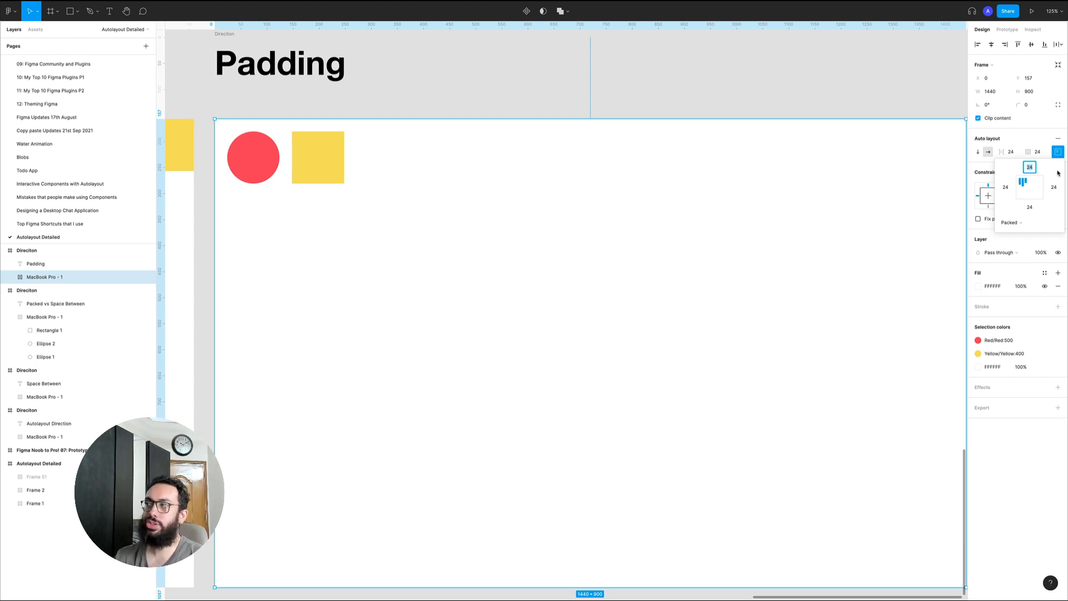
scroll(767, 73, right, 2)
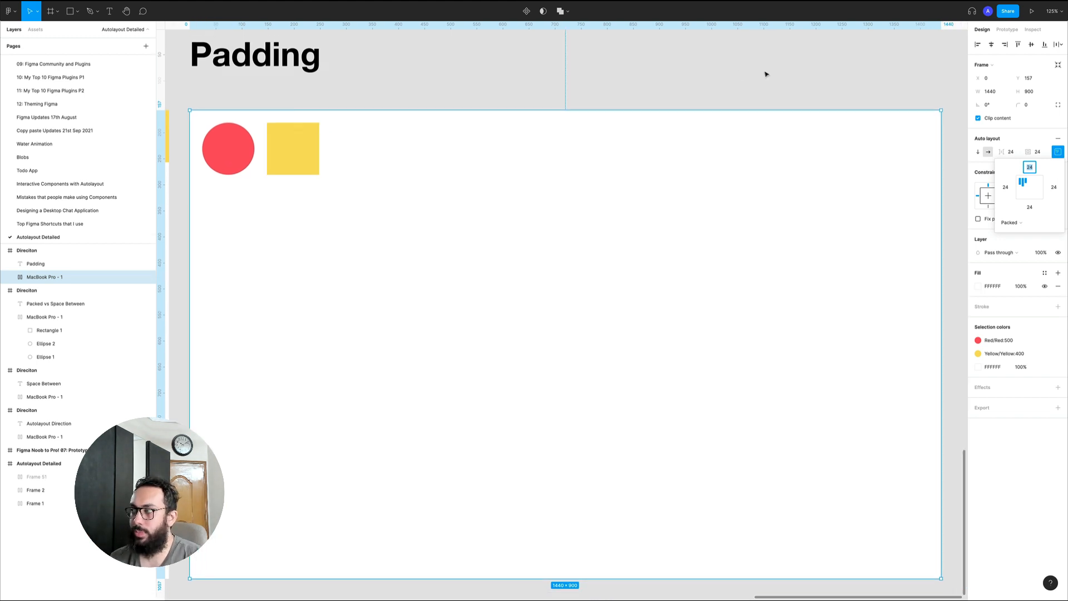
scroll(767, 74, down, 2)
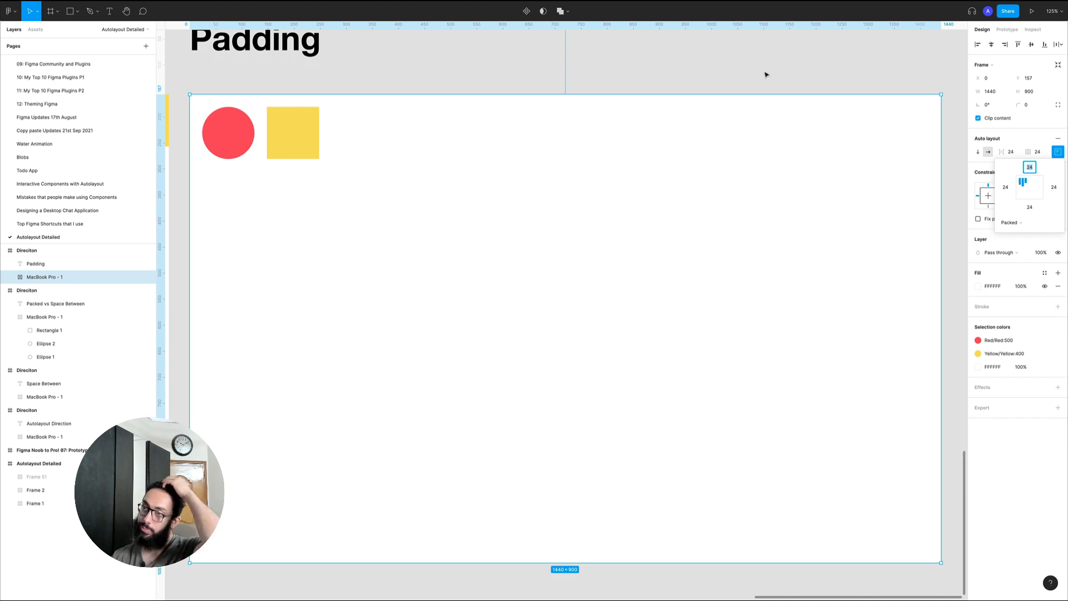
Try the Packed alignment positions on the Padding frame's shapes, from bottom left through center and right, and return to top left
click(1021, 196)
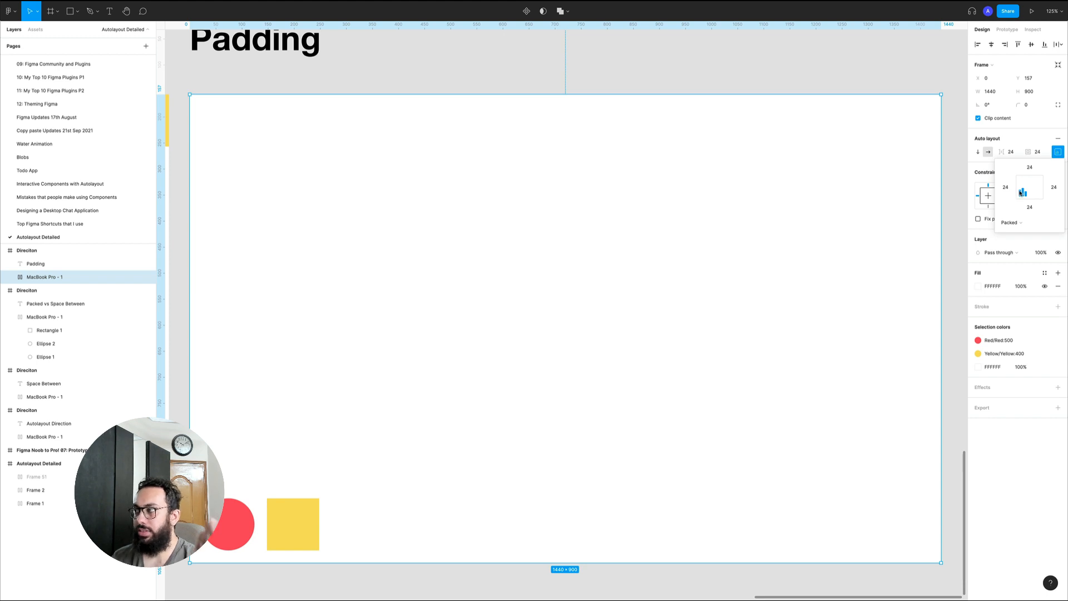
click(1021, 190)
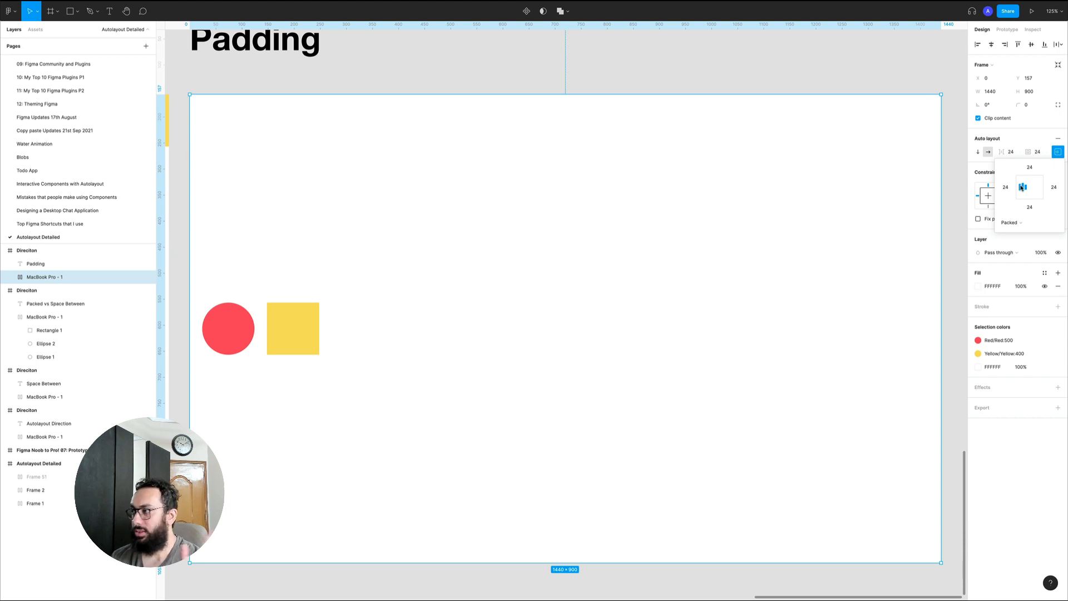
click(1030, 187)
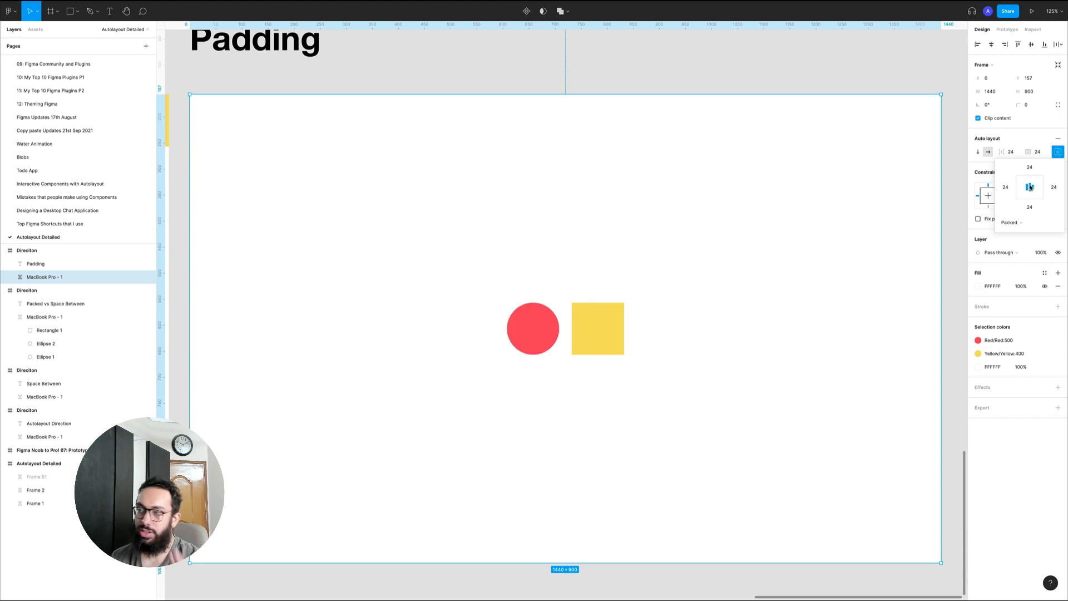
click(1030, 182)
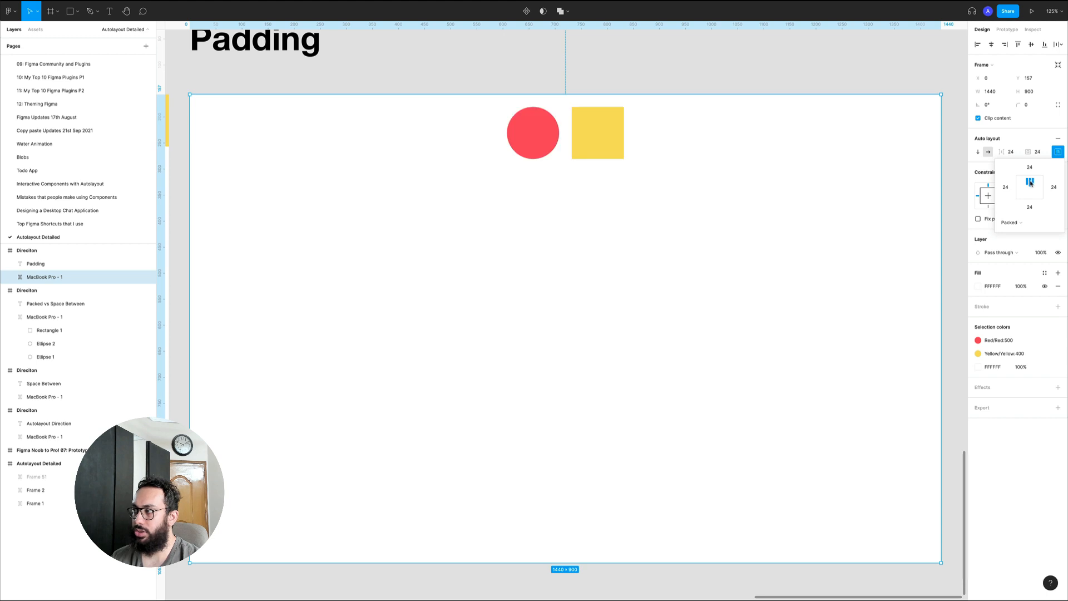
click(1031, 194)
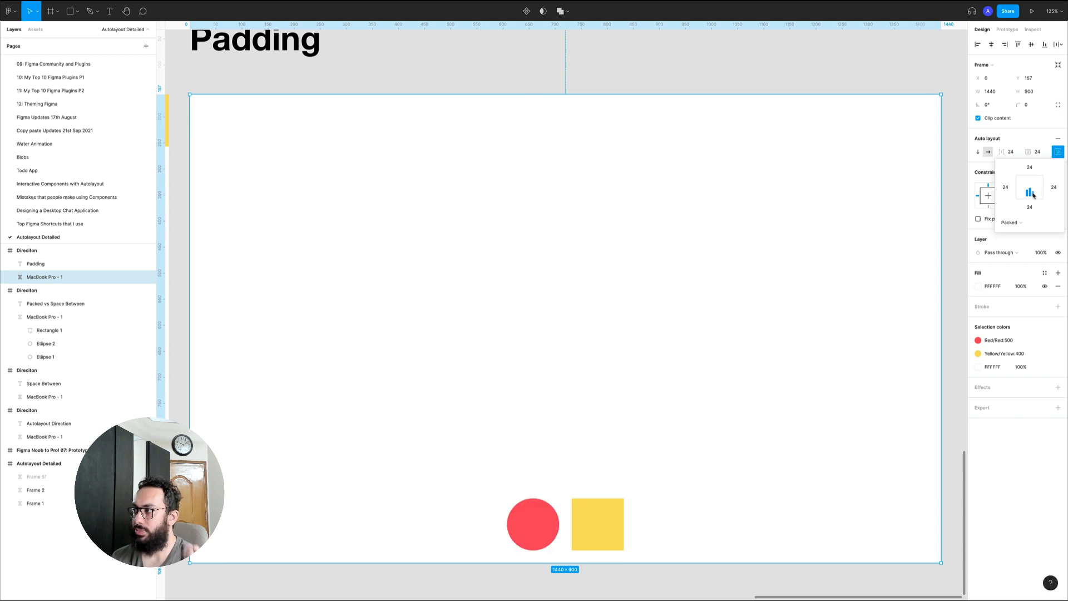
click(1036, 193)
click(1037, 187)
click(1037, 182)
click(1030, 182)
click(1023, 182)
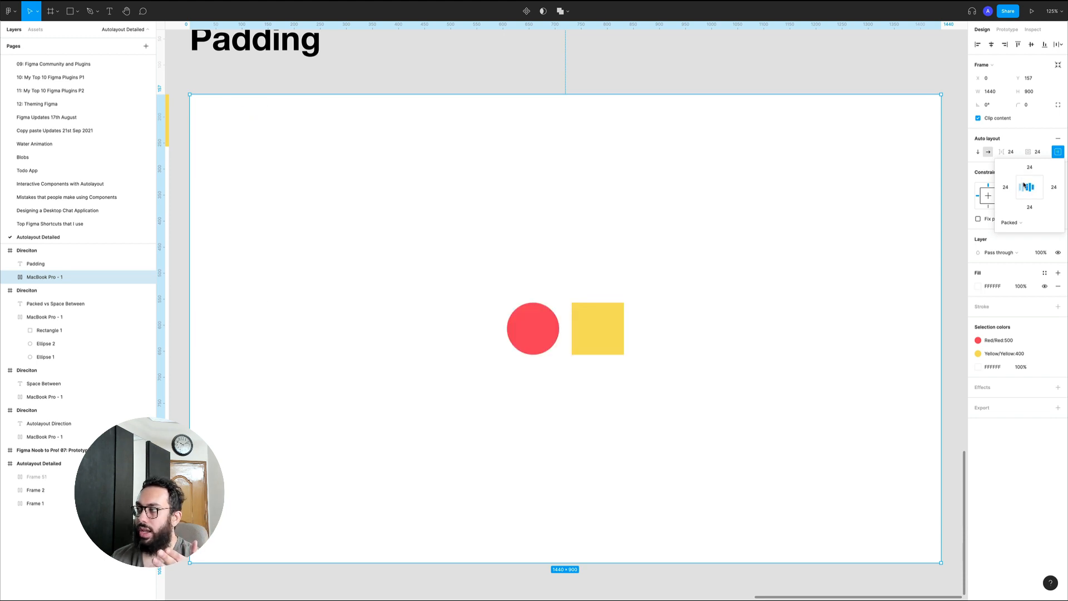
click(678, 82)
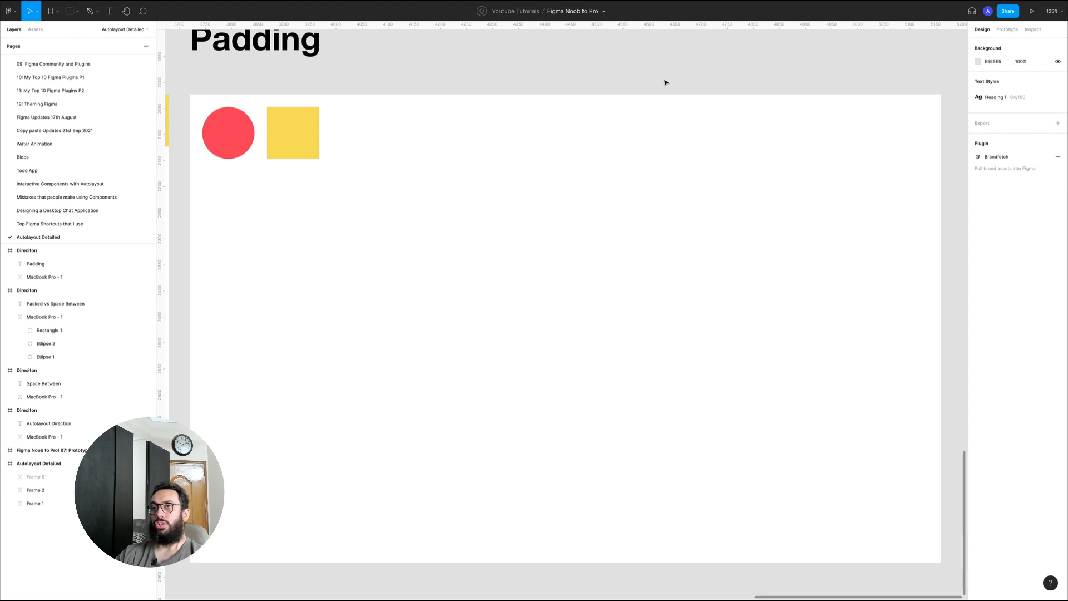
Duplicate the entire Padding example section, including its title and frame
key(alt+z)
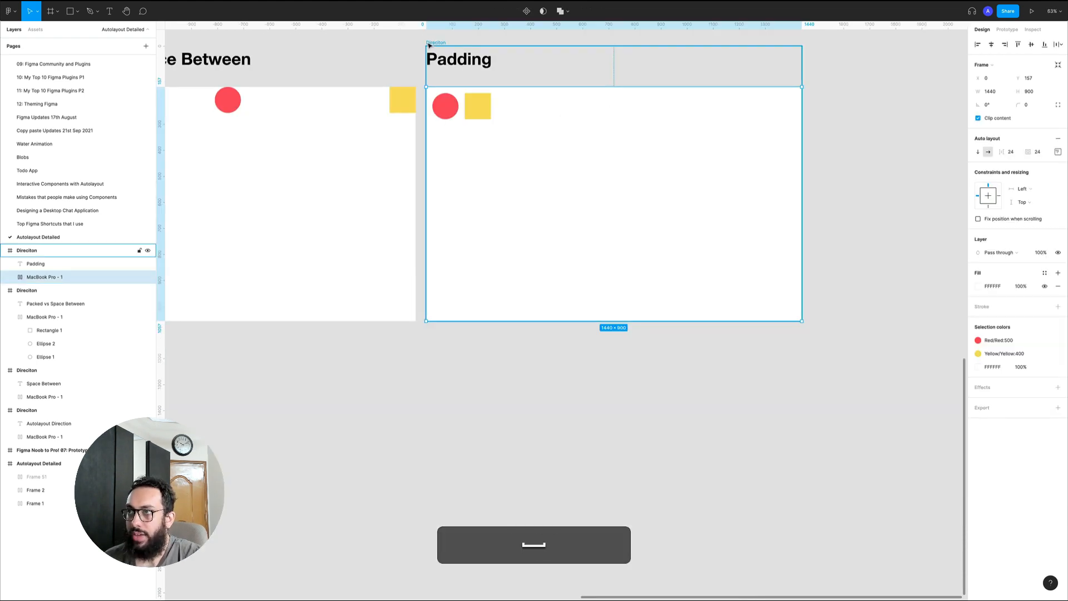
click(429, 42)
key(super+d)
drag(613, 79, 430, 88)
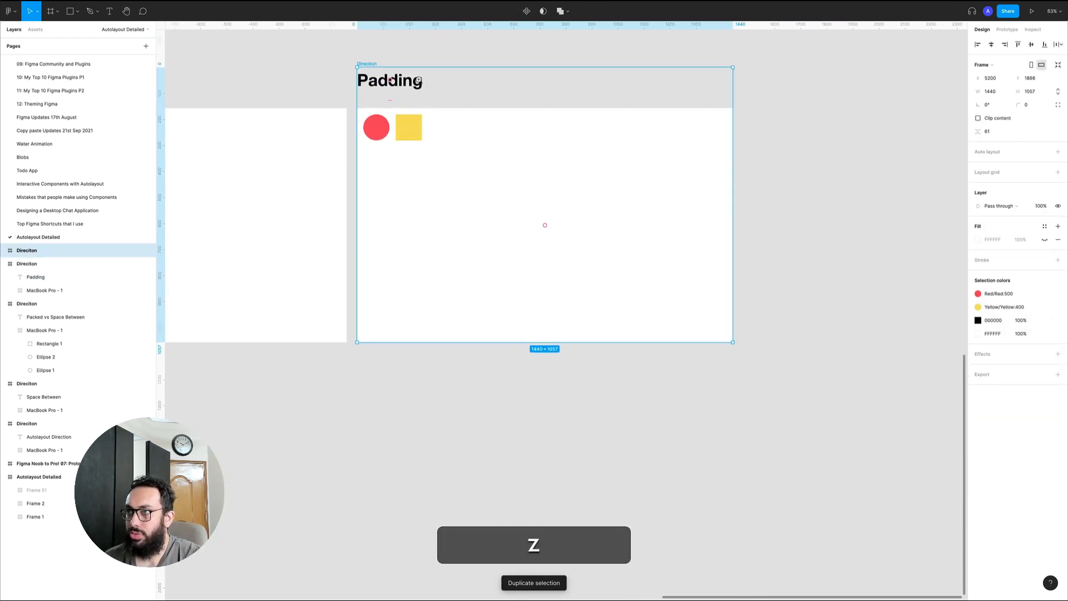
Change the duplicated section's title to "Fill Container/Hug Contents/Fixed Width"
super+double_click(415, 82)
text(Fil)
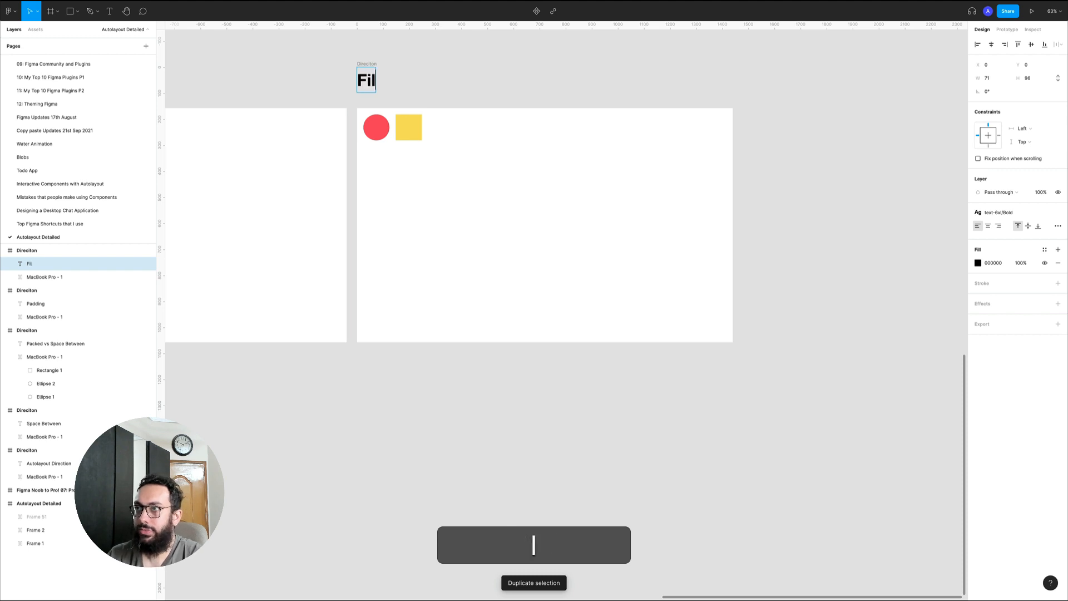
text(l Container/ H)
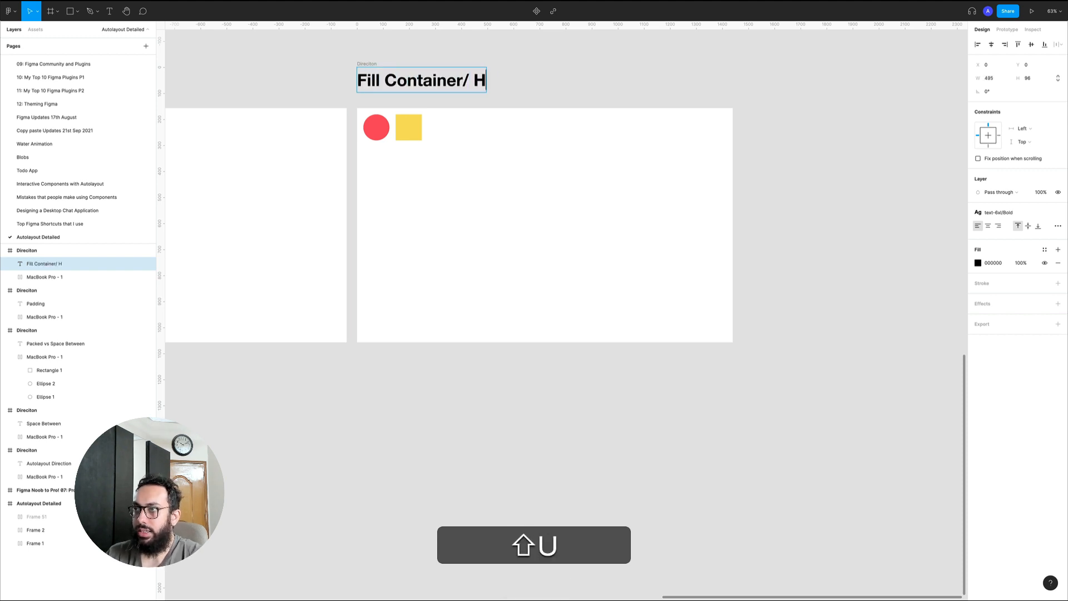
key(BackSpace)
key(BackSpace)
text(Hug Contens)
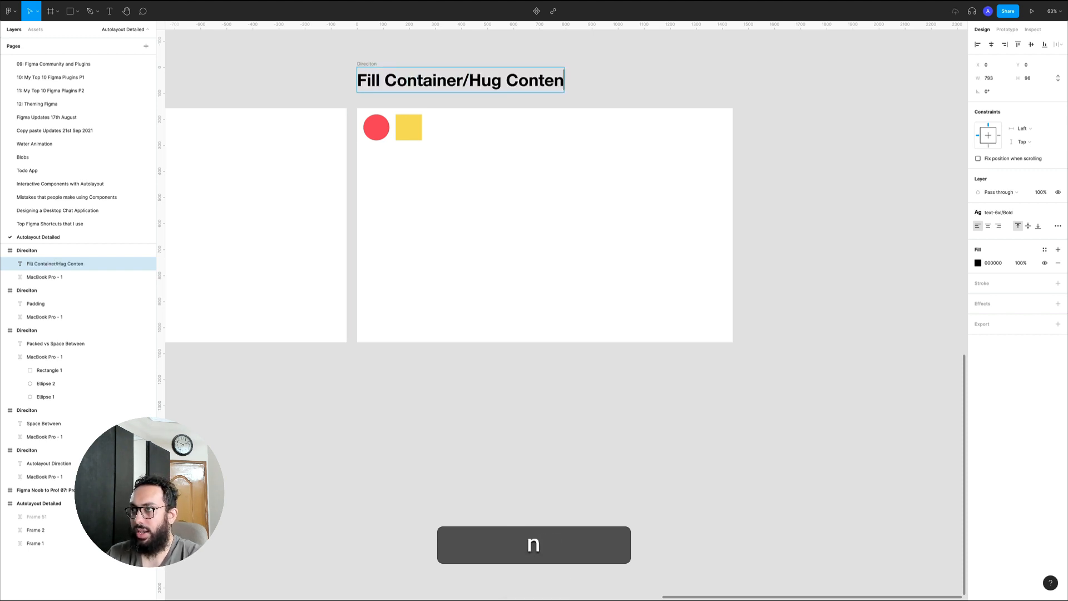
key(BackSpace)
key(BackSpace)
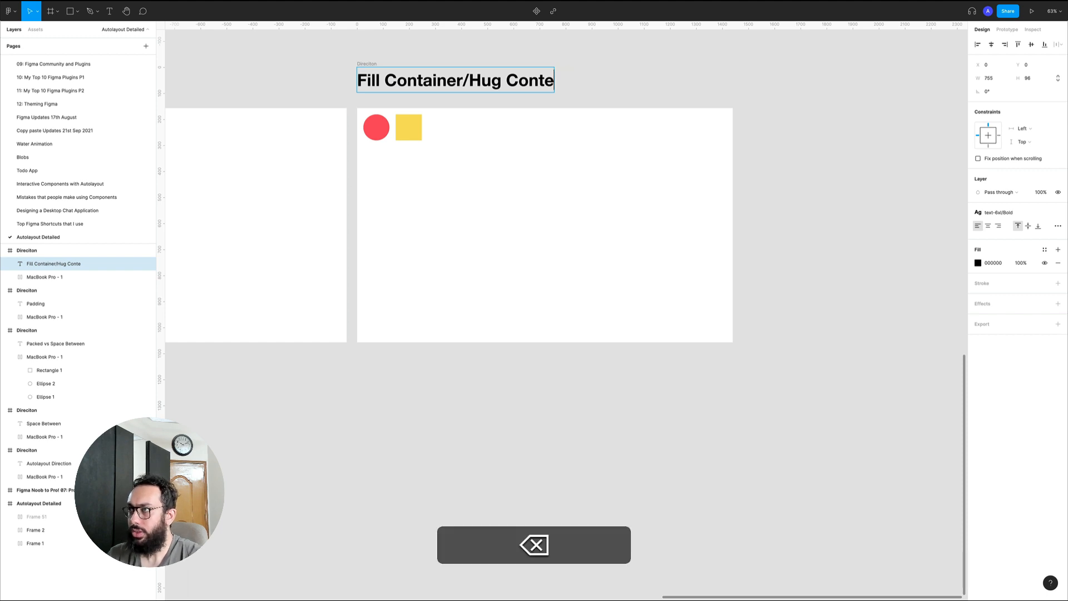
text(nts/Fixed Width)
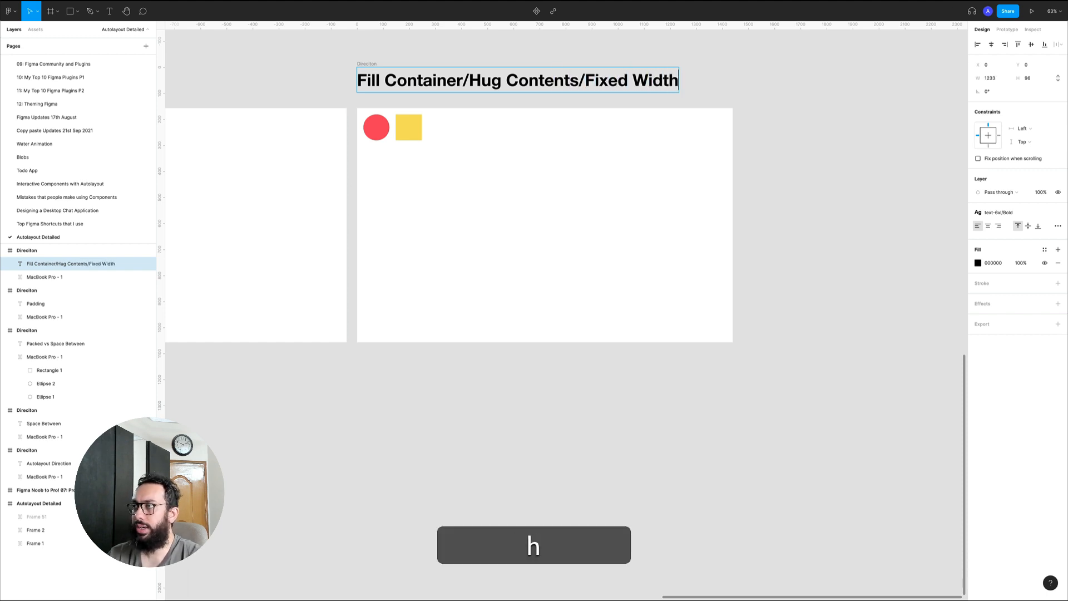
key(Escape)
key(Escape)
Remove the red circle from the Fill Container/Hug Contents/Fixed Width frame
key(z)
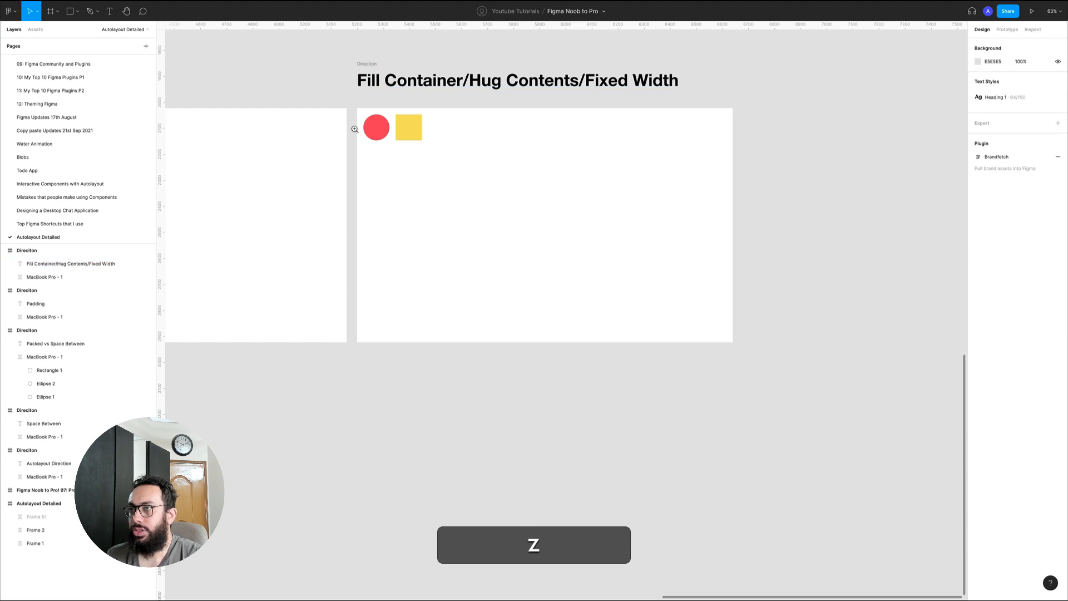
click(355, 128)
key(space)
drag(470, 119, 252, 79)
key(alt+z)
alt+click(278, 91)
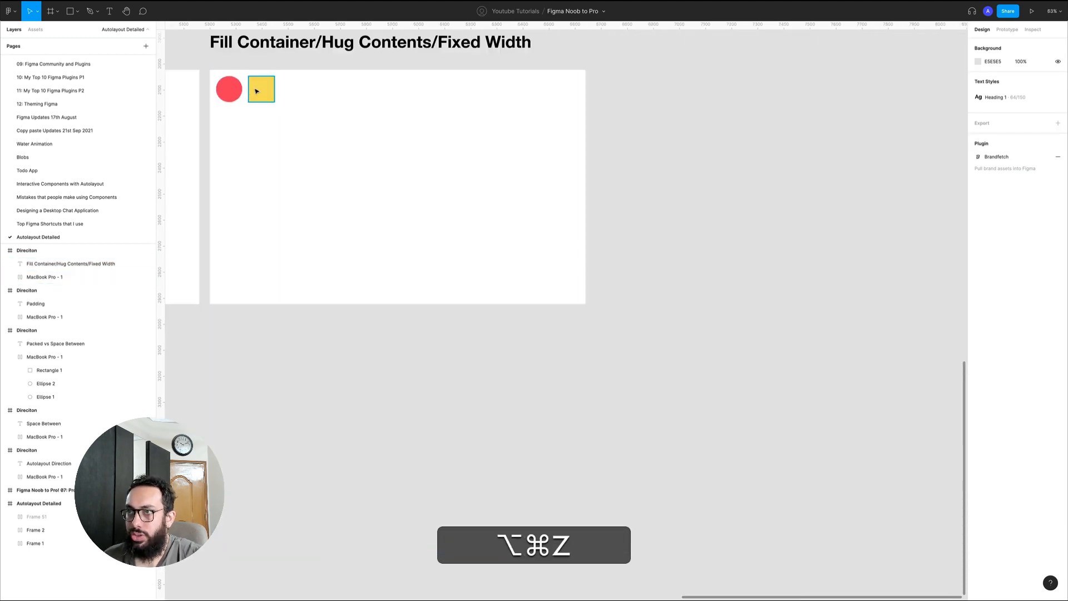
key(n)
super+click(289, 160)
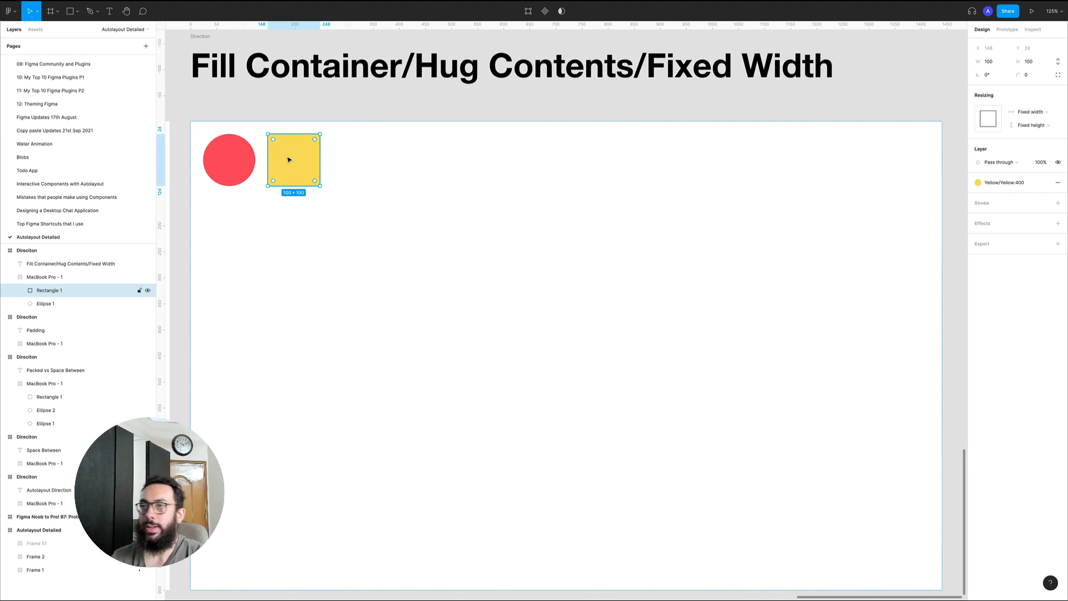
click(233, 161)
key(super+x)
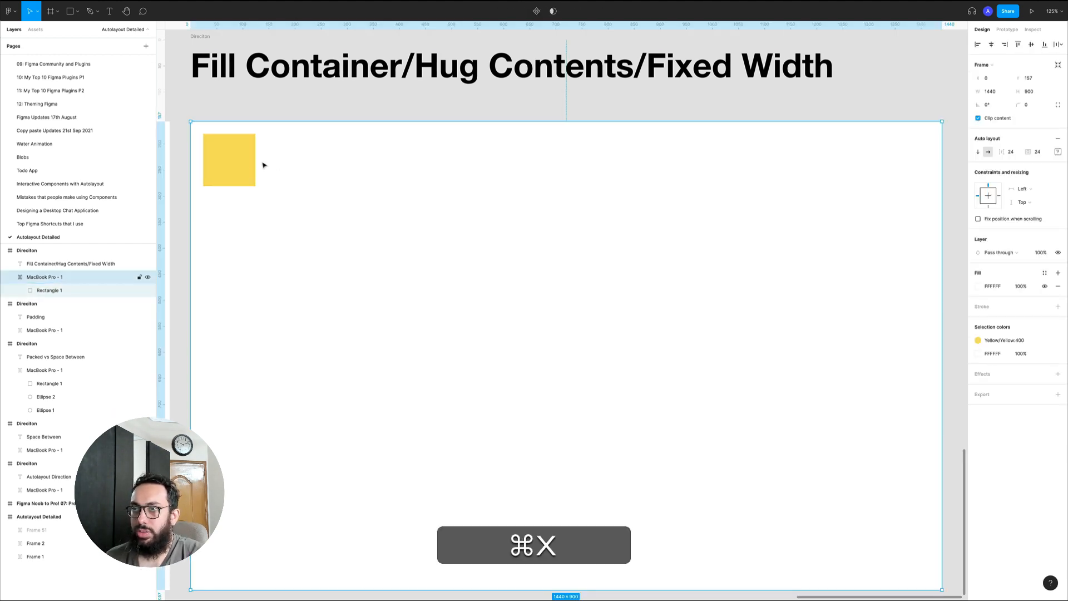
Duplicate the yellow square and apply the Red:500 color style to the copy
click(245, 164)
key(super+d)
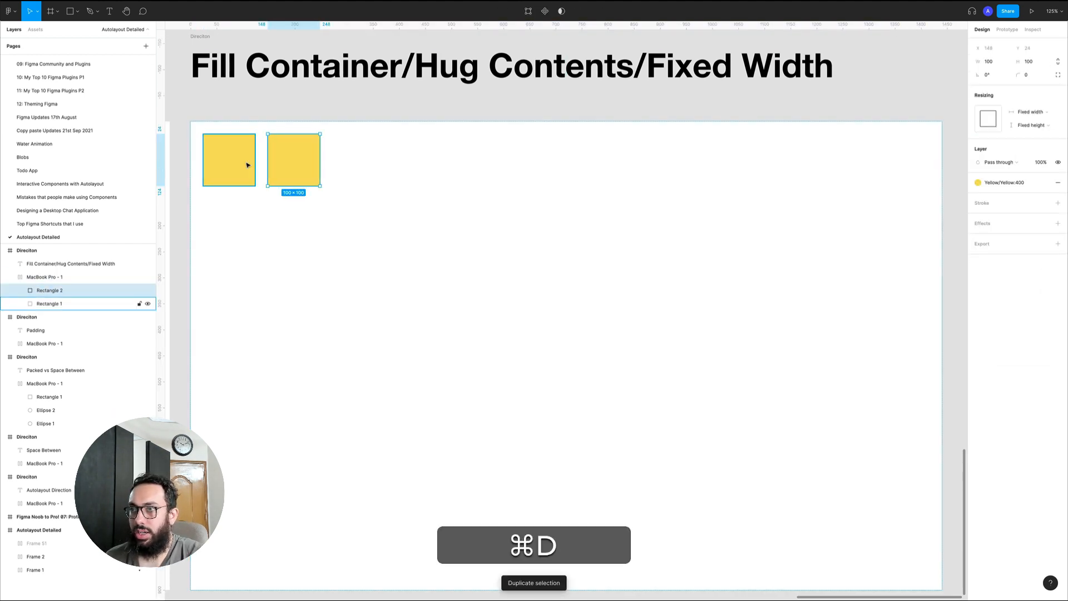
click(1013, 182)
text(red)
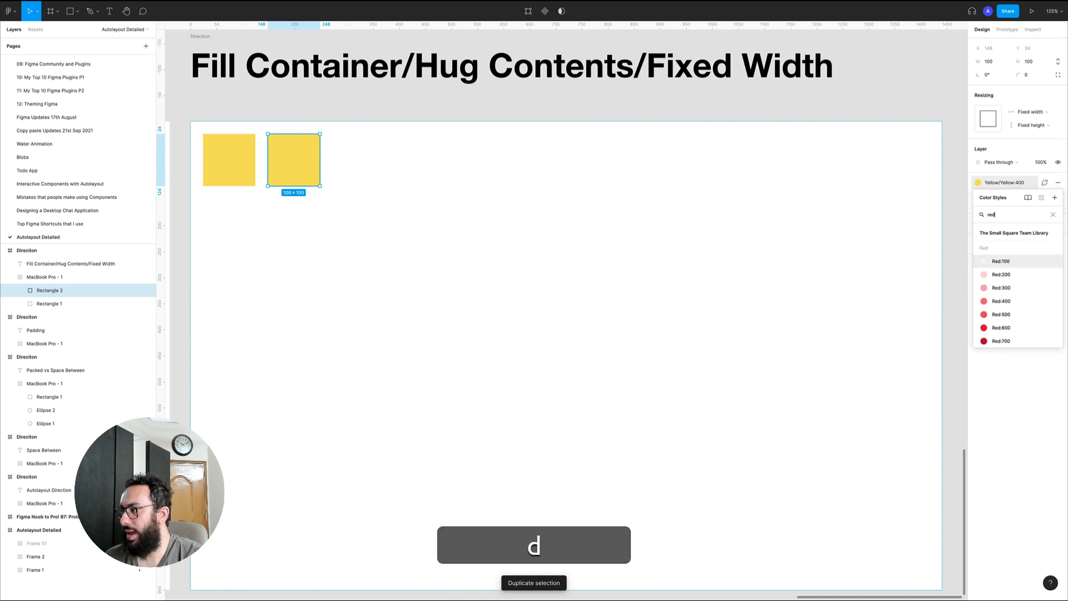
click(1016, 302)
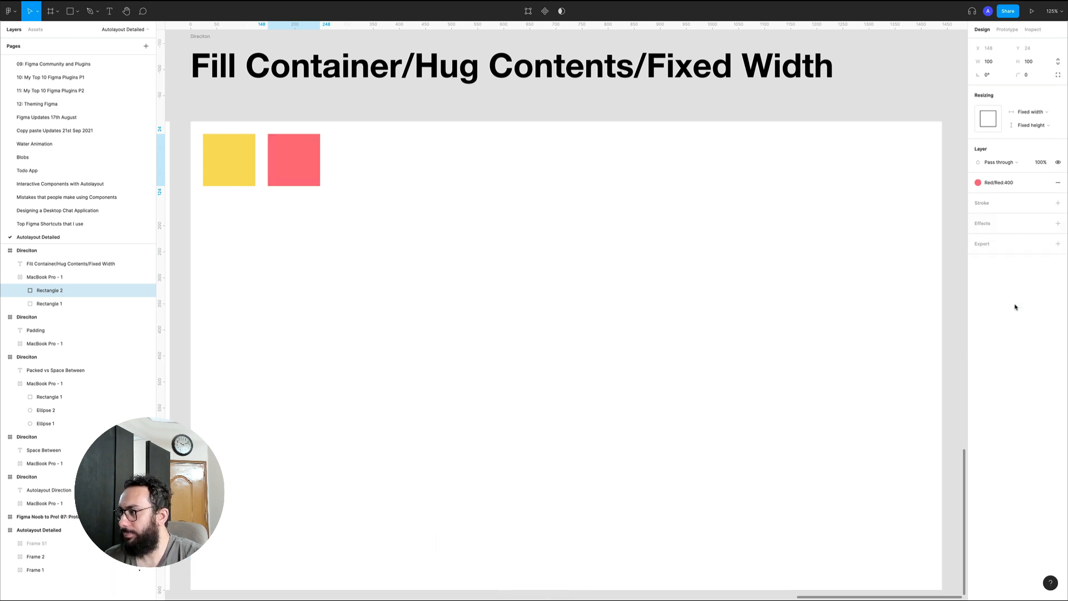
click(1004, 185)
click(1004, 341)
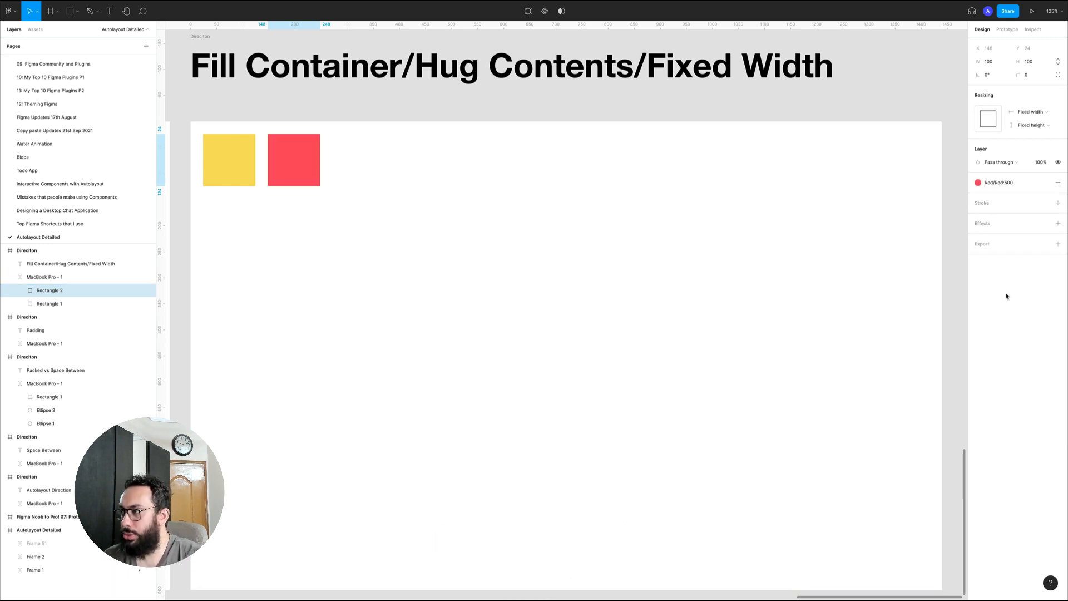
click(367, 111)
click(344, 145)
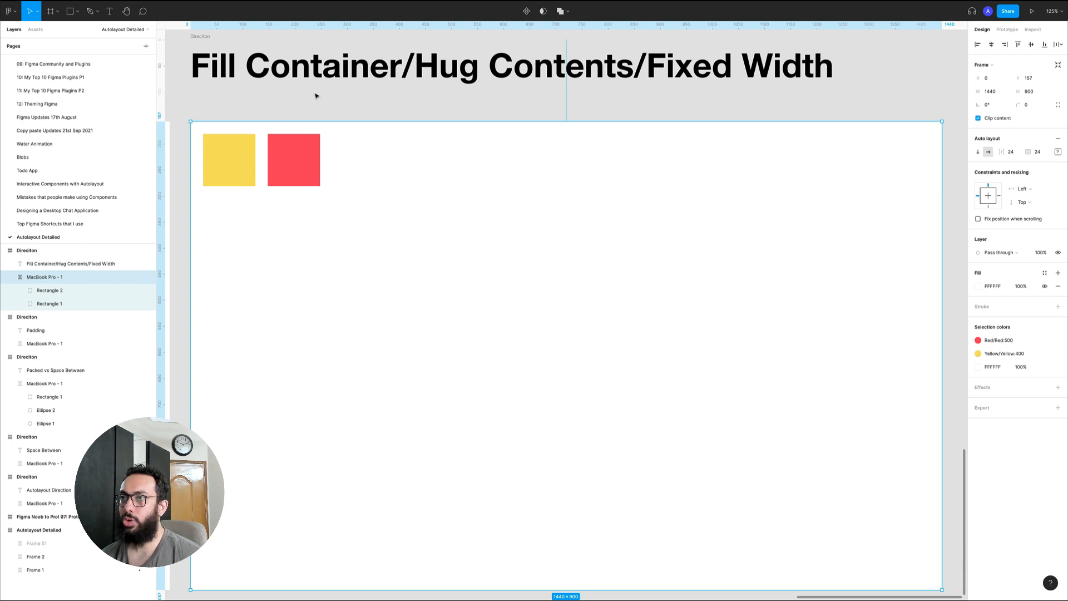
Look over the row of auto layout example sections on the page
double_click(248, 170)
key(z)
alt+click(306, 155)
alt+click(305, 156)
key(space)
drag(325, 153, 887, 257)
key(z)
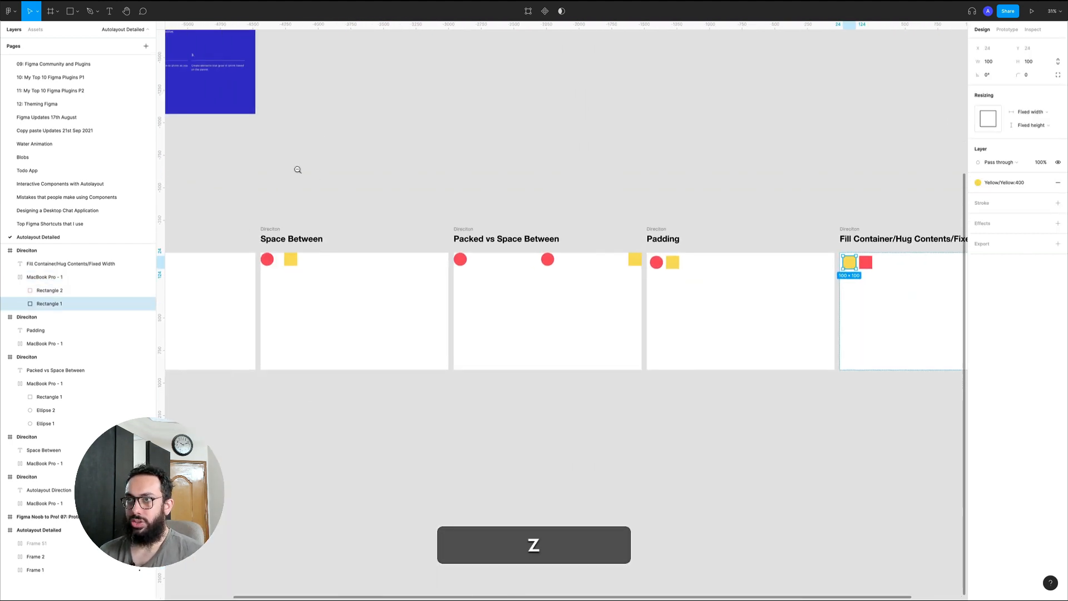
alt+click(298, 169)
key(space)
drag(355, 112, 494, 224)
Add a text layer reading "Button" after the red square in the Fill Container/Hug Contents/Fixed Width frame
key(z)
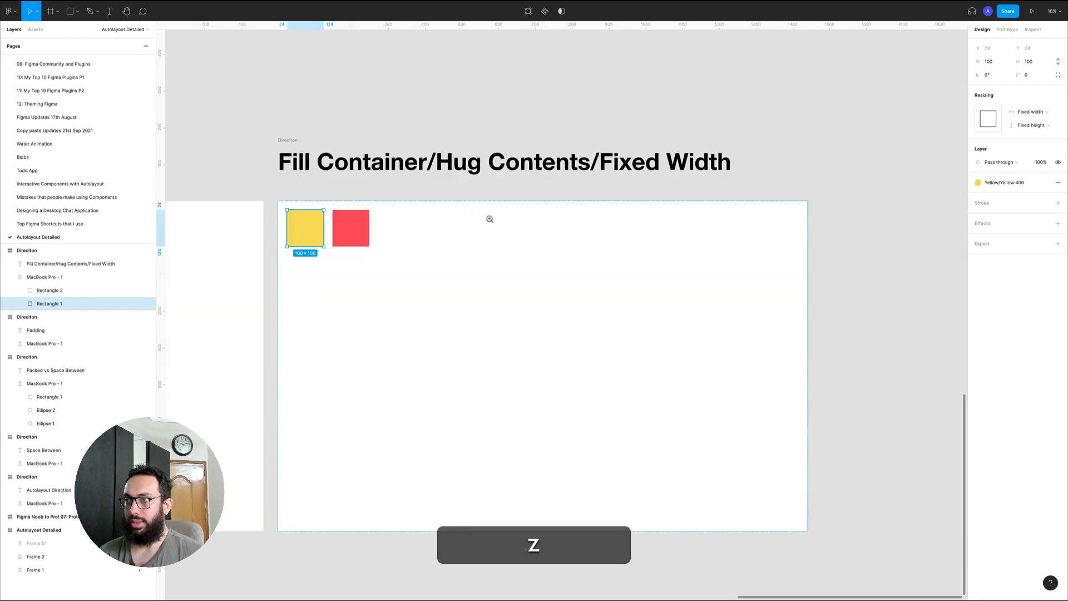
click(384, 265)
key(t)
click(551, 286)
text(B)
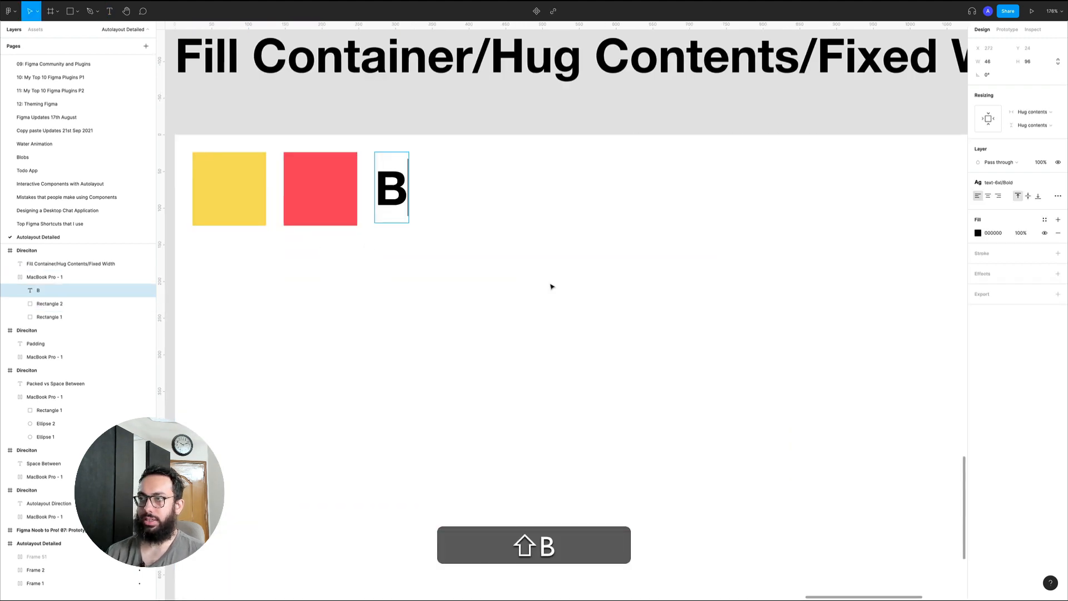
text(utton)
key(Escape)
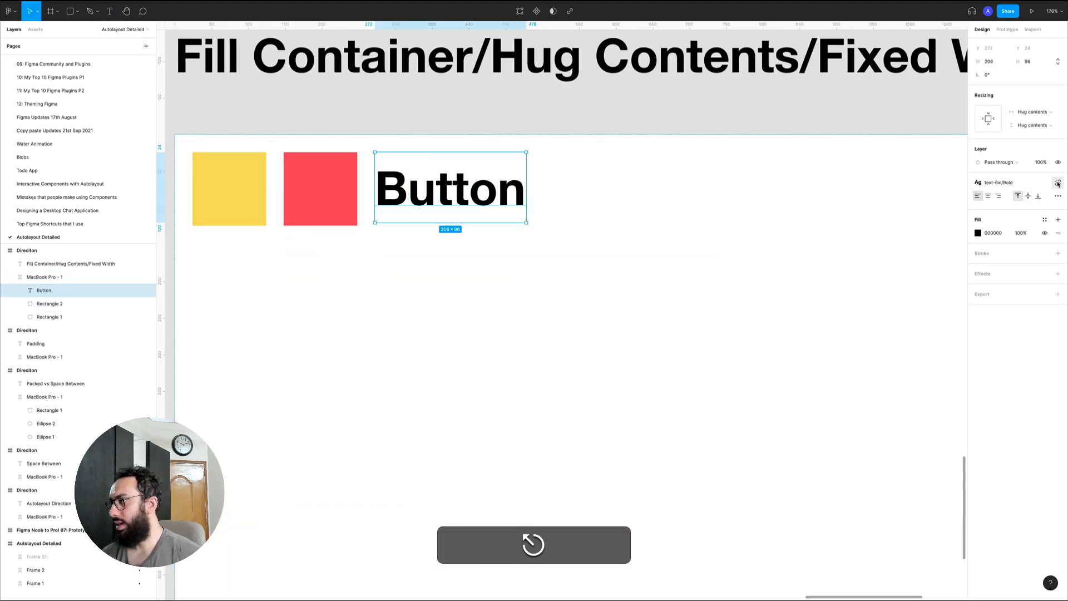
Detach the text style from the "Button" text layer and set its font size to 24
click(1035, 184)
click(1059, 184)
click(1034, 209)
text(24)
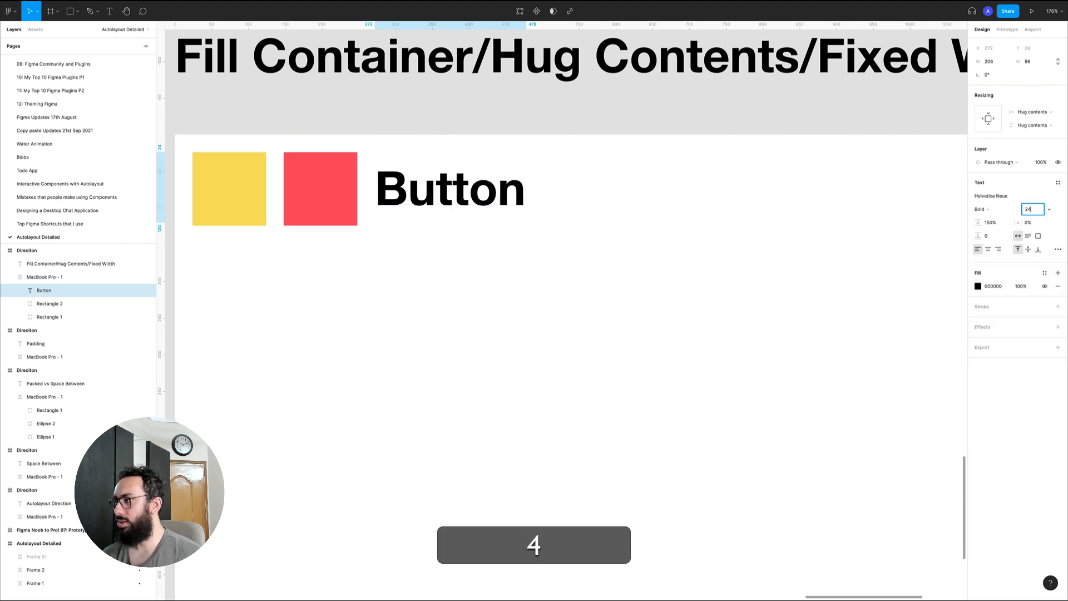
key(Return)
Wrap the "Button" text in an auto layout frame and fill it with the yellow square's color
key(shift+a)
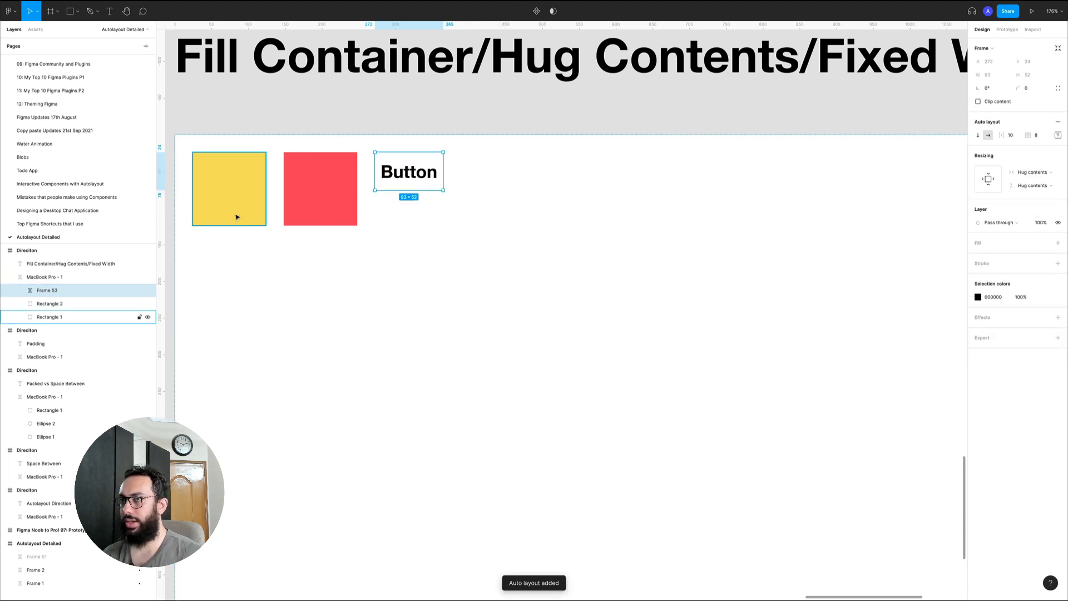
key(i)
click(232, 184)
Duplicate the yellow button frame and fill the copy with the red square's color
key(super+d)
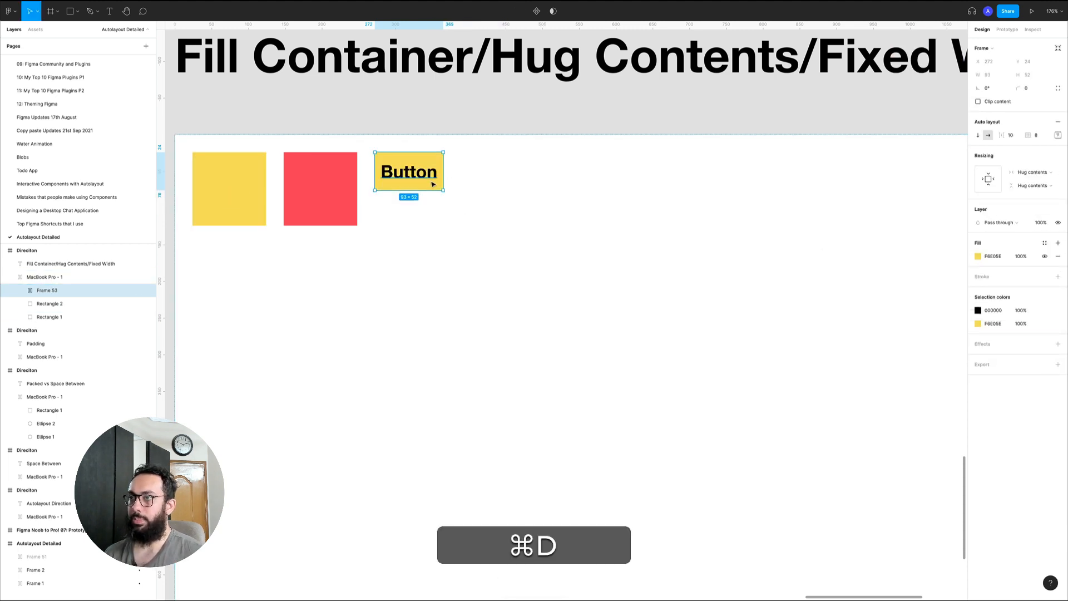
key(i)
click(332, 177)
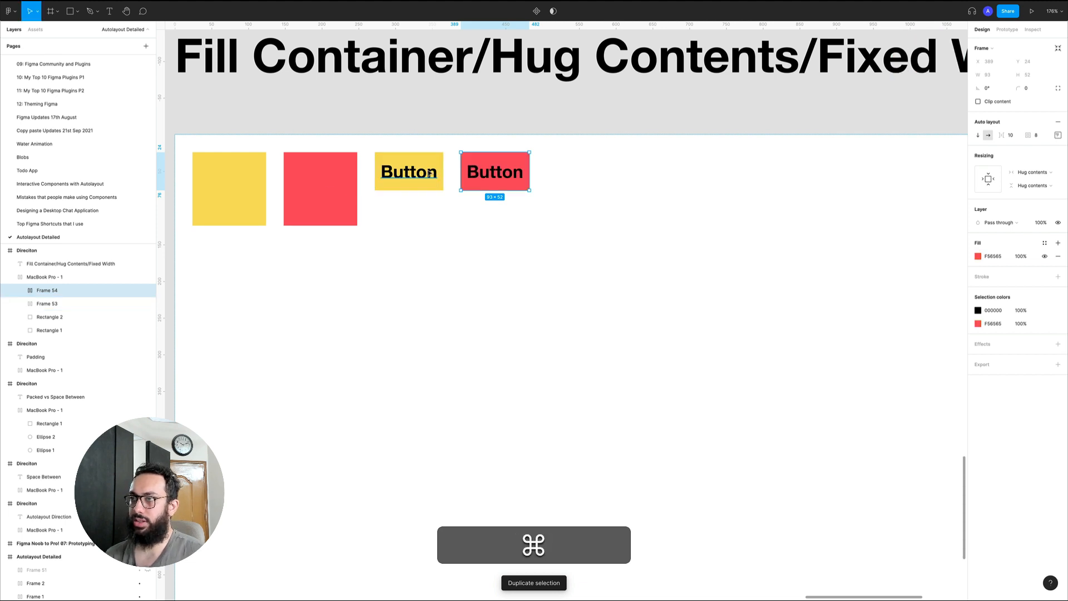
Change the yellow button's label to "Button Yellow"
super+click(429, 175)
double_click(429, 174)
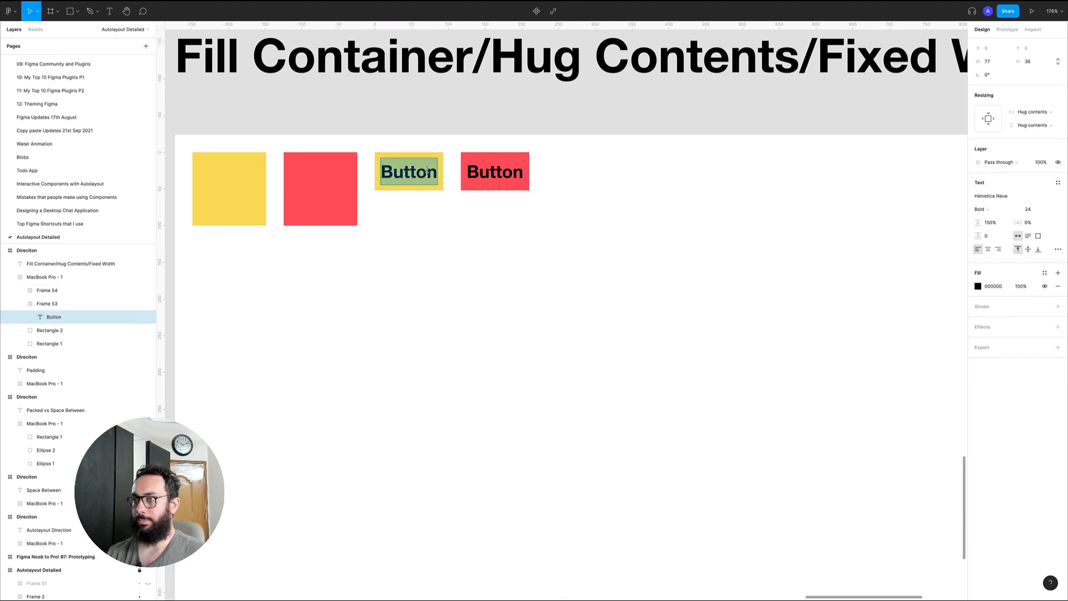
text(Yellow)
key(Escape)
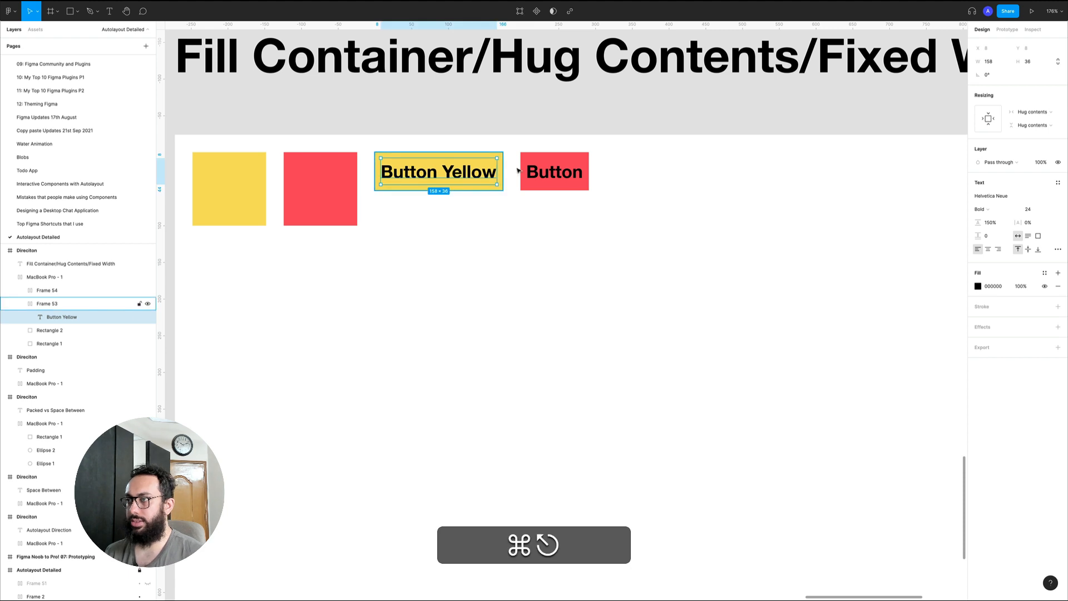
Change the red button's label to "Button Red"
super+double_click(549, 172)
key(Right)
text(Red)
key(Escape)
Remove the yellow and red squares from the frame, leaving the two buttons
click(234, 174)
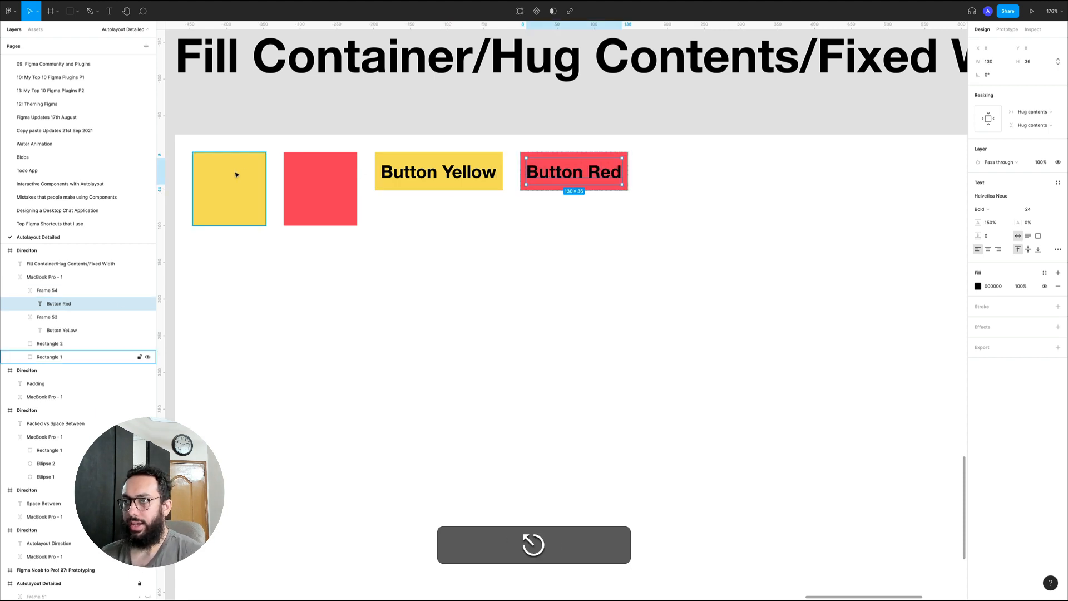
key(super+x)
click(256, 181)
key(super+x)
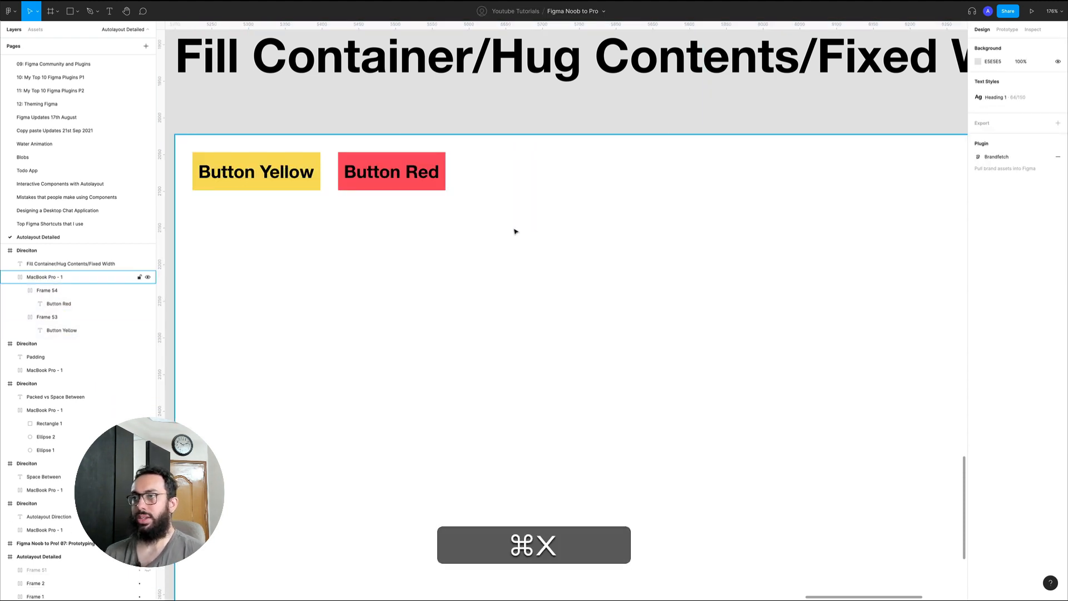
Examine the buttons in the Fill Container/Hug Contents/Fixed Width frame and the yellow button's horizontal resizing options
click(514, 229)
key(z)
click(515, 229)
scroll(489, 251, right, 4)
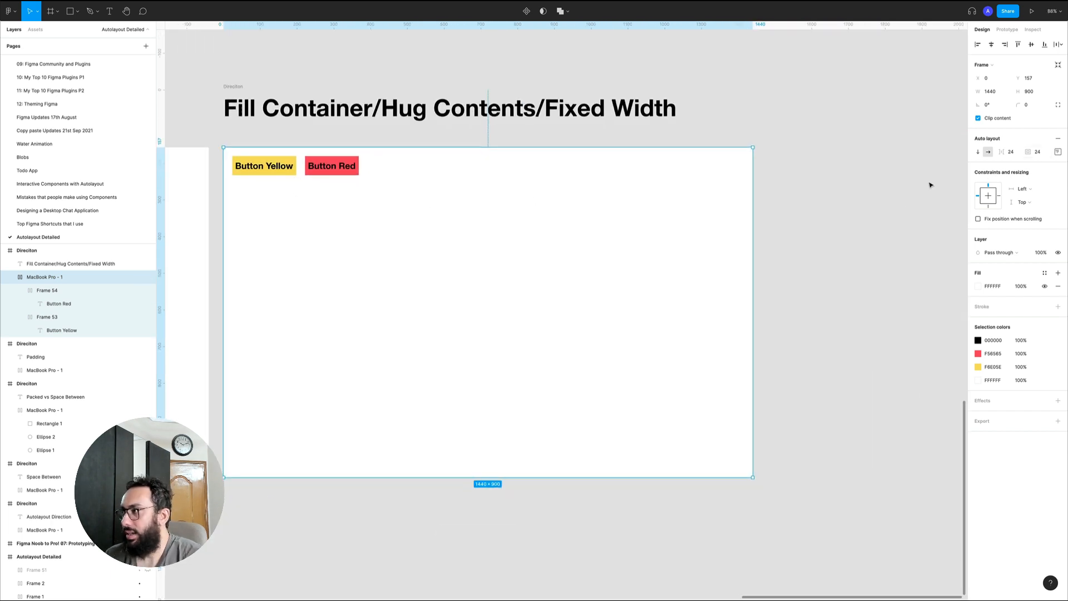
key(z)
drag(225, 125, 789, 493)
key(space)
scroll(406, 267, up, 2)
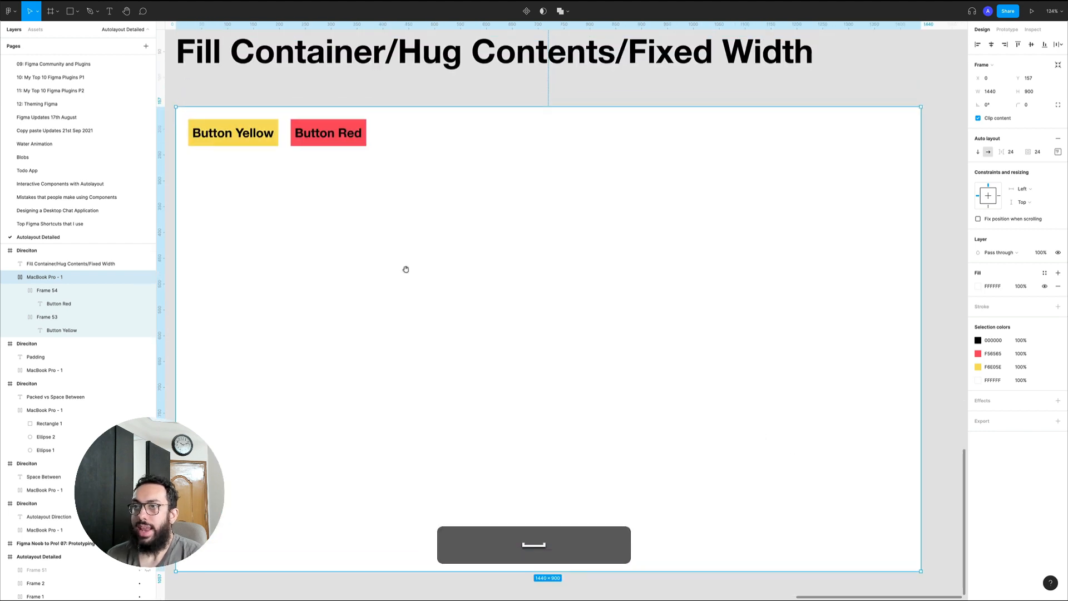
click(217, 138)
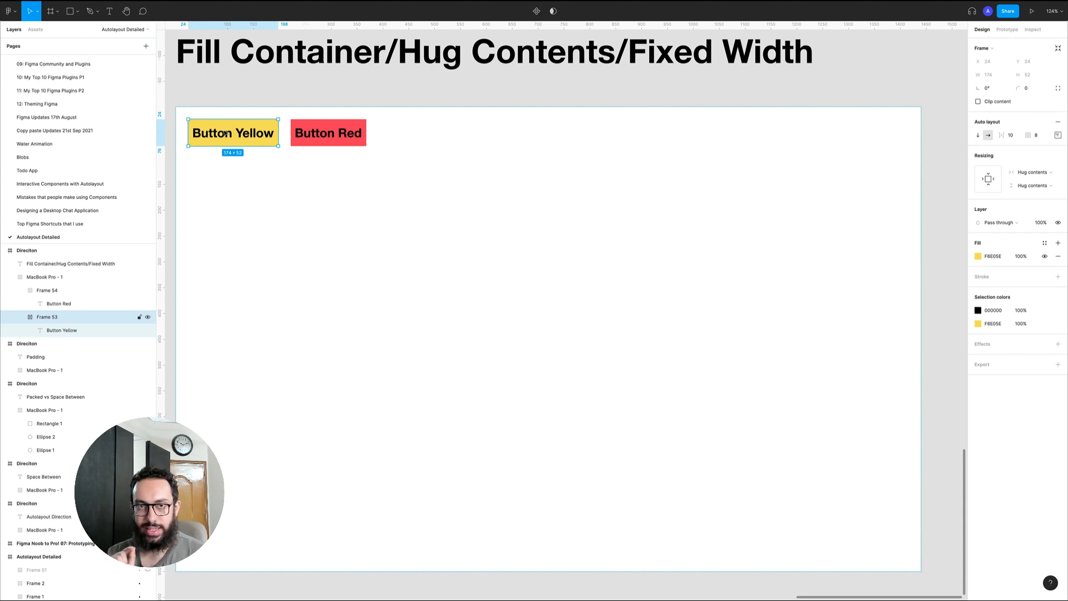
click(1034, 173)
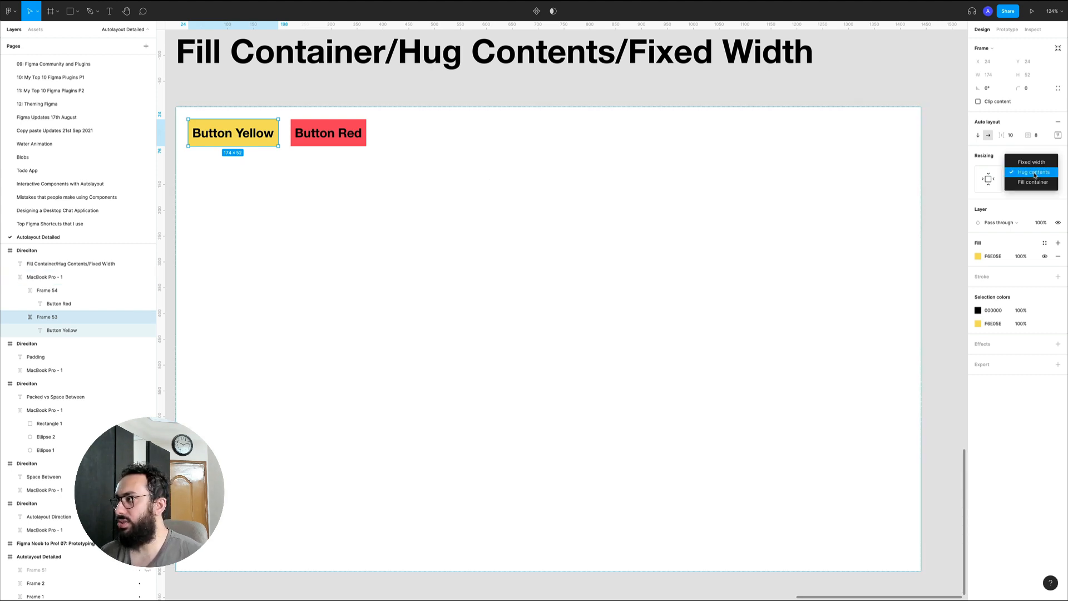
click(1035, 175)
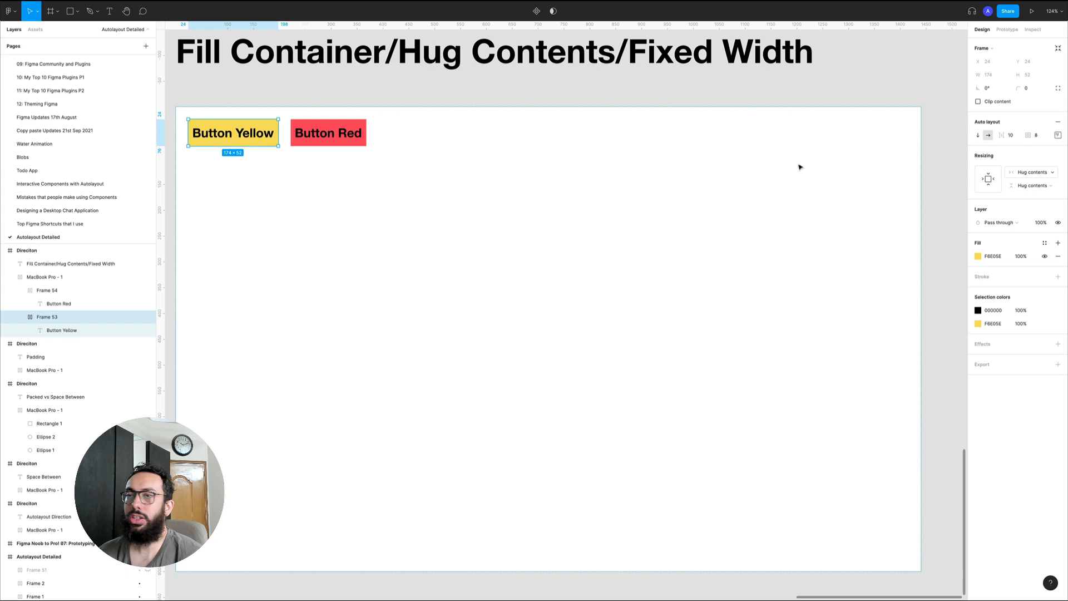
Shorten the yellow button's label to "Button"
super+double_click(214, 134)
text(Button)
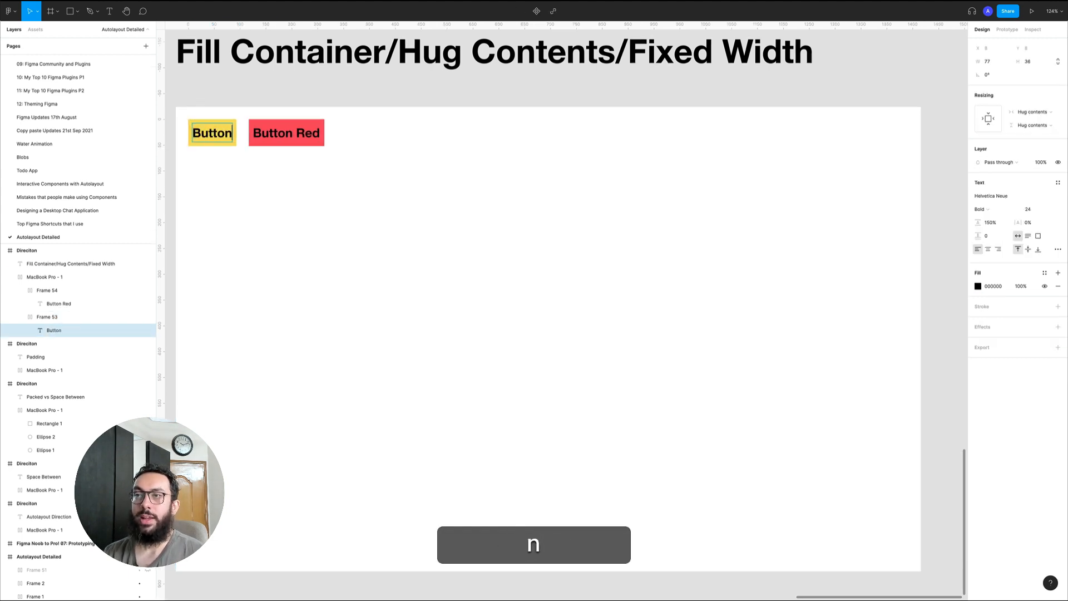
key(Escape)
Extend the yellow button's label back to "Button Yellow" and reselect its frame
double_click(230, 138)
double_click(229, 138)
key(super+Right)
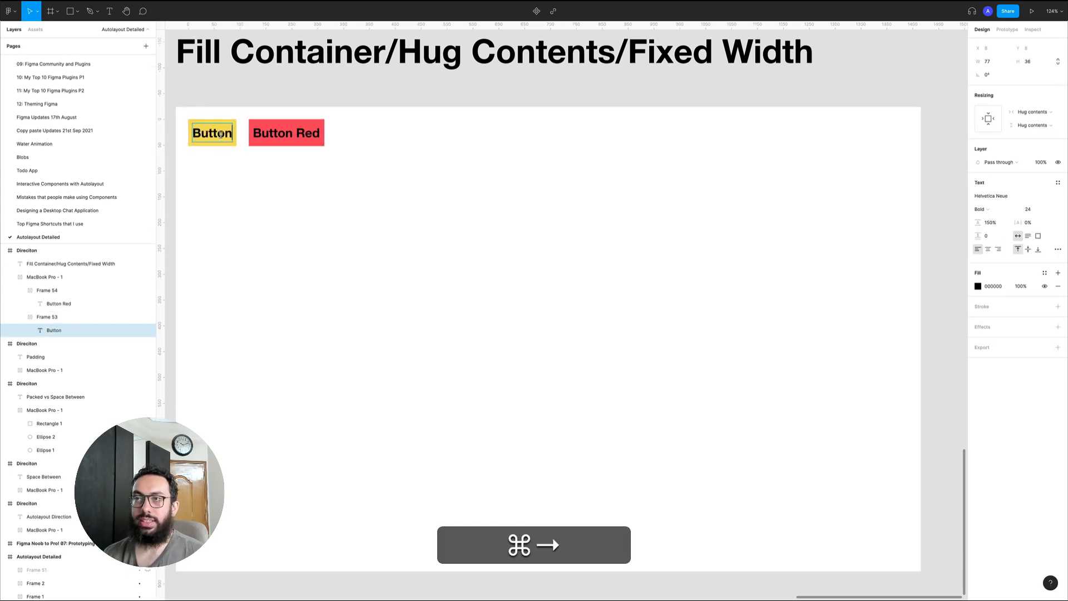
text(Yllow)
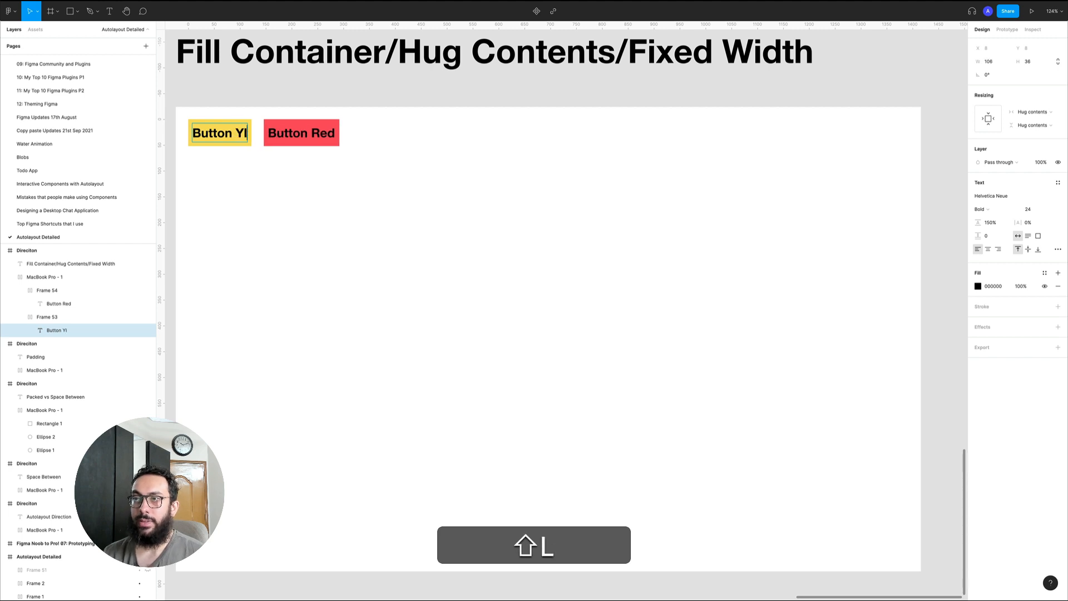
key(BackSpace)
key(BackSpace)
key(BackSpace)
key(BackSpace)
text(ellow)
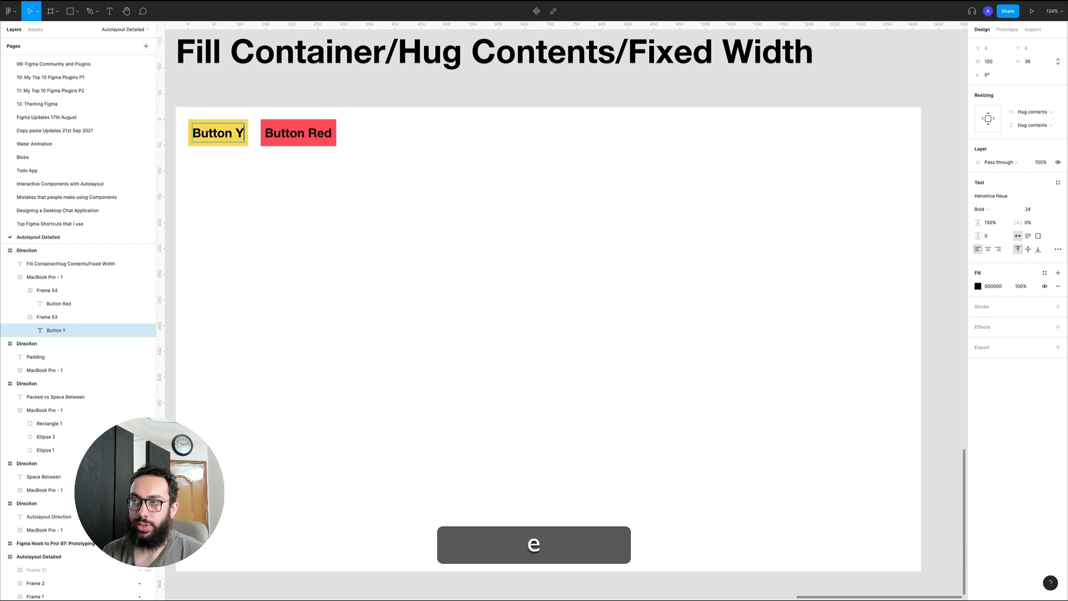
key(Escape)
key(Escape)
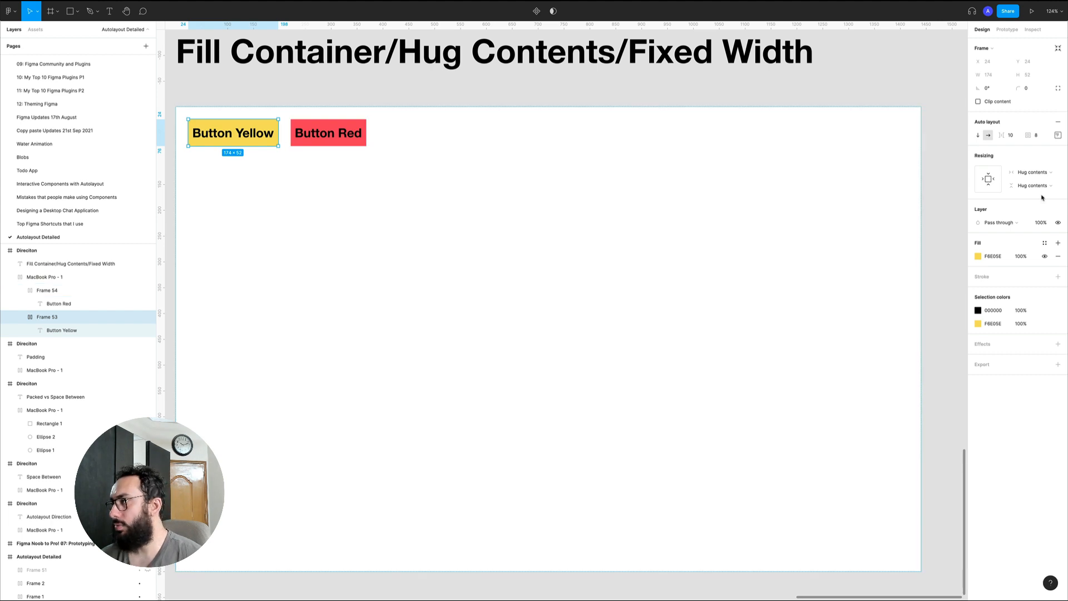
Stretch the yellow button horizontally and set its fixed width to 280
click(1041, 173)
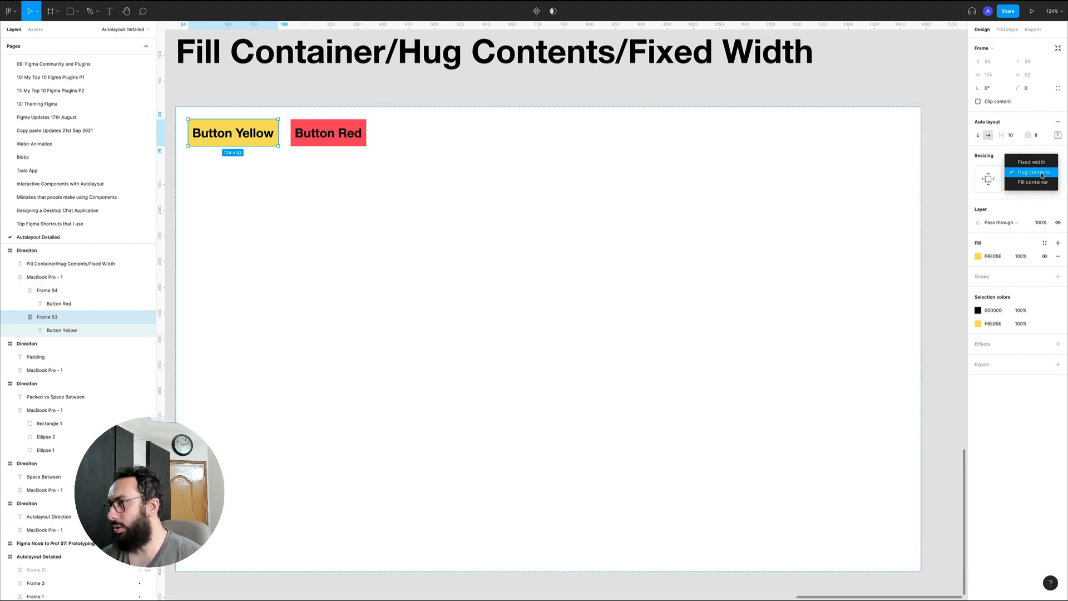
click(1013, 150)
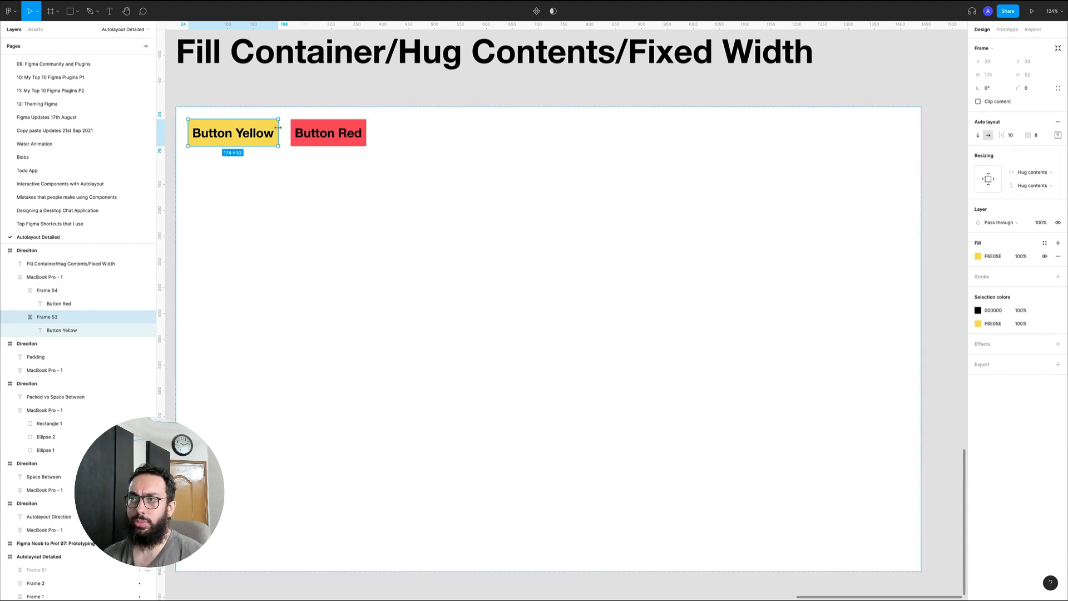
drag(277, 128, 330, 129)
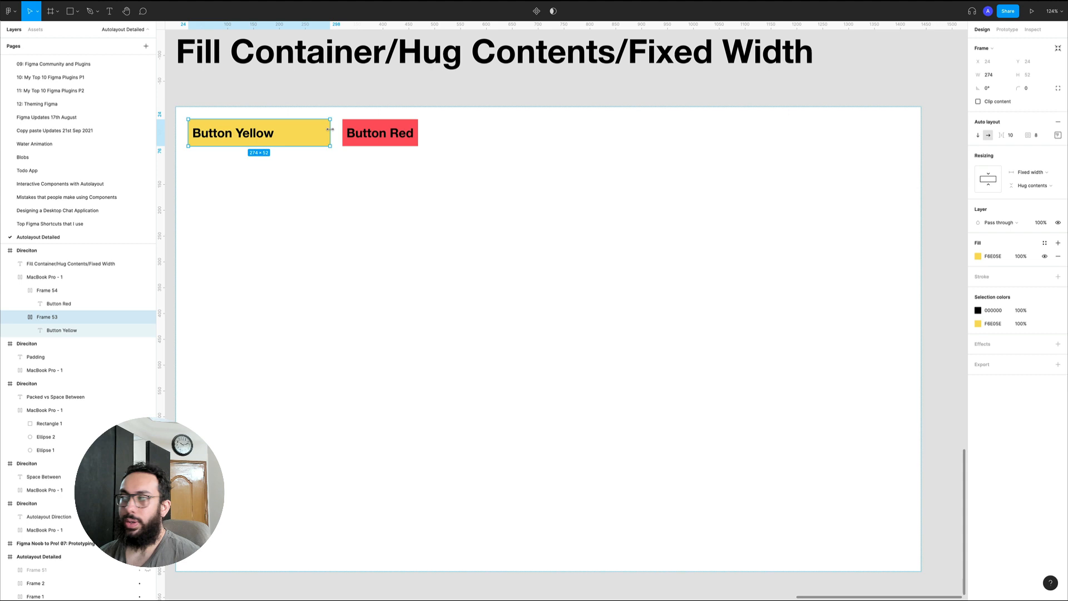
click(990, 75)
text(280)
key(Return)
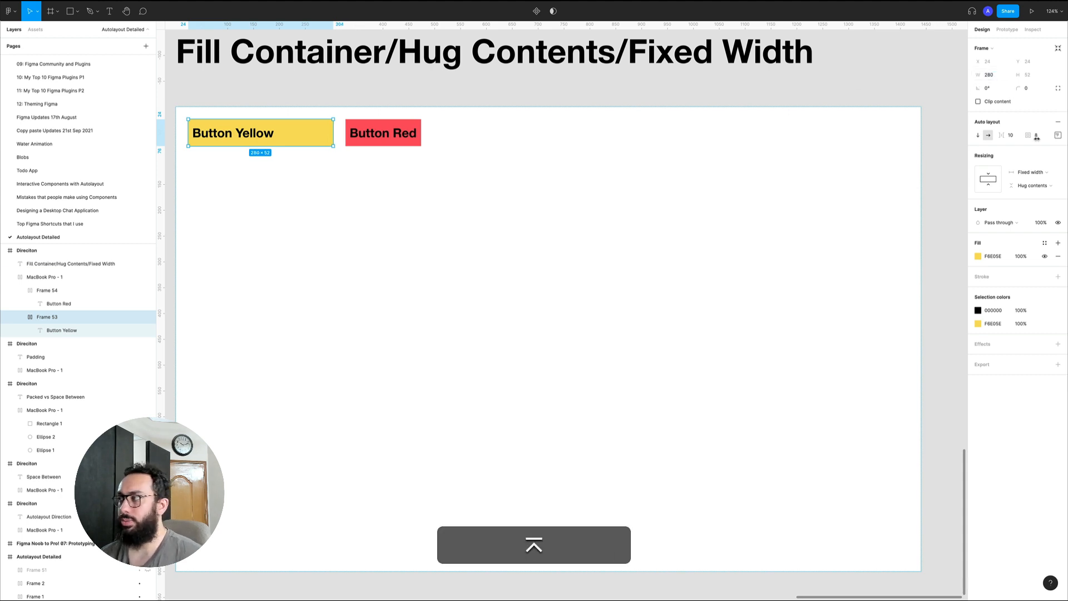
Set the yellow button's auto layout alignment to center so its label sits in the middle
click(1058, 135)
click(1030, 171)
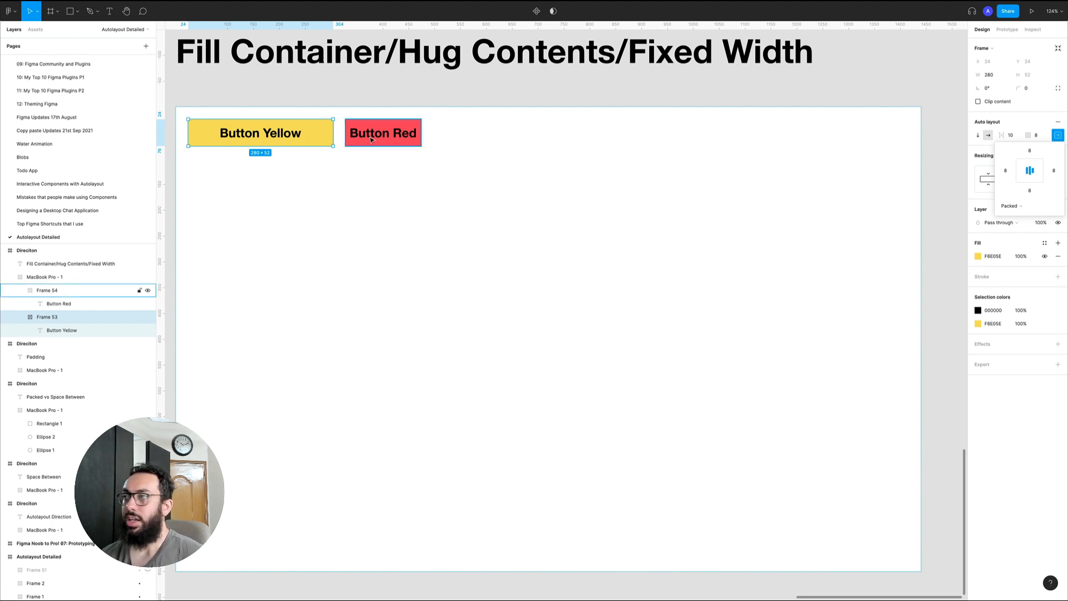
click(429, 147)
double_click(297, 137)
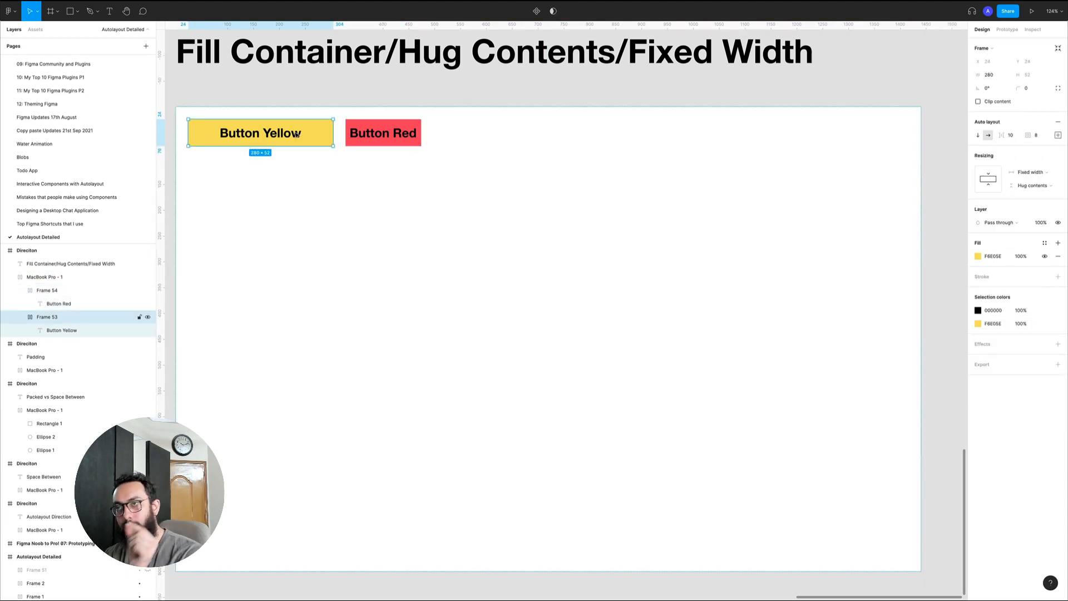
Try center alignment on the parent frame holding both buttons and restore its top-left alignment
click(269, 117)
click(1058, 152)
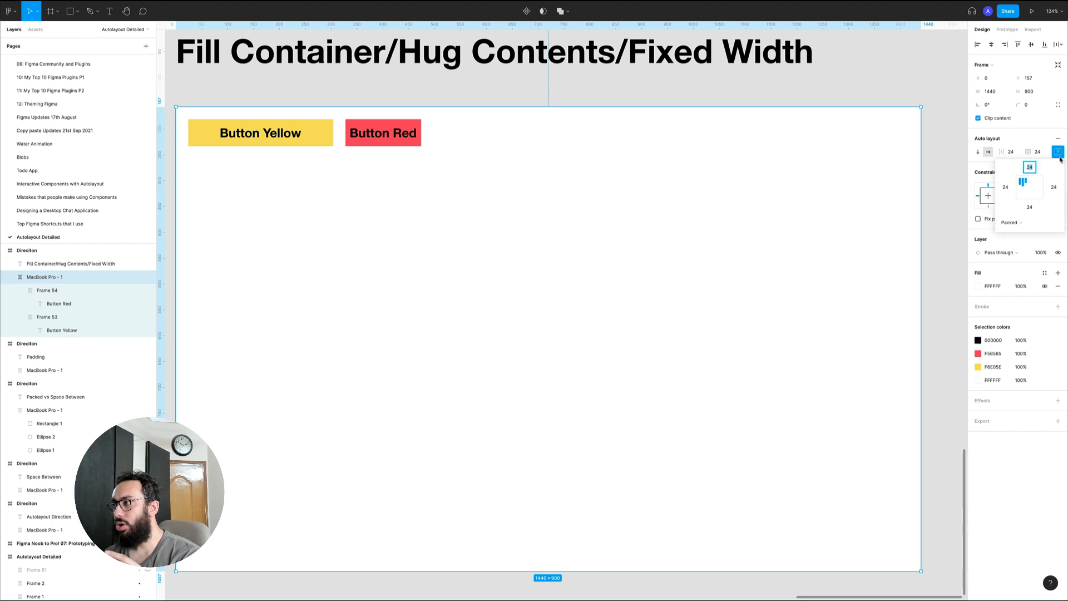
click(1030, 188)
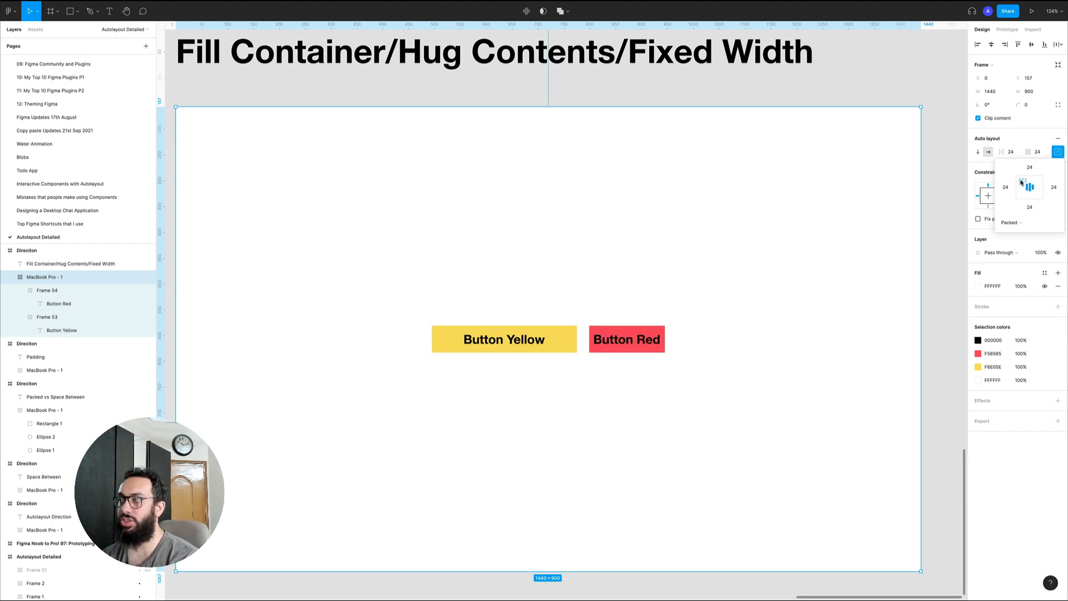
click(1022, 181)
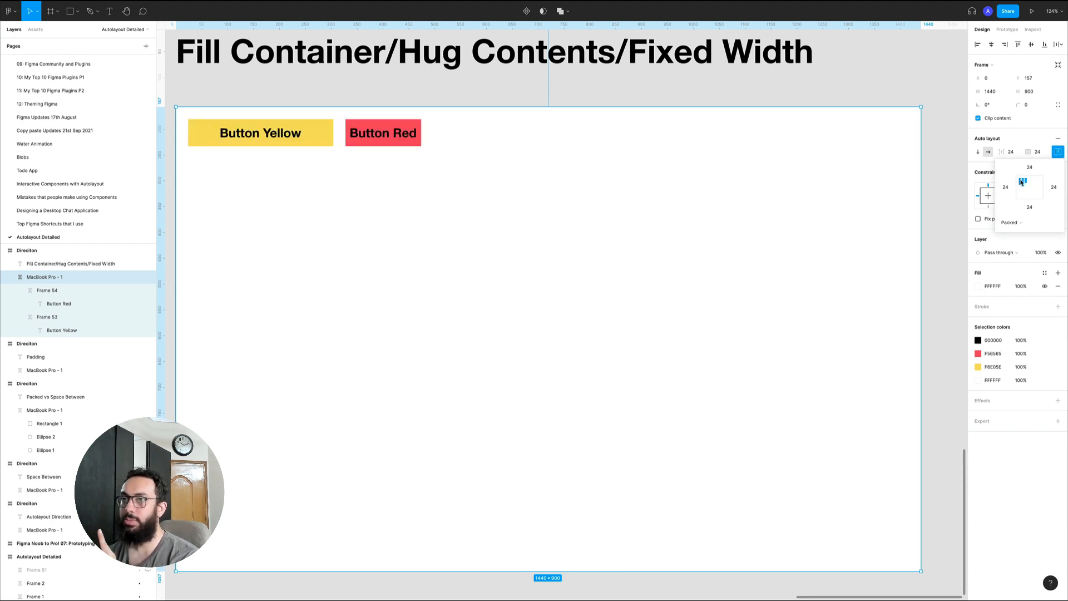
Check the horizontal resizing options of the yellow fixed-width button
click(268, 137)
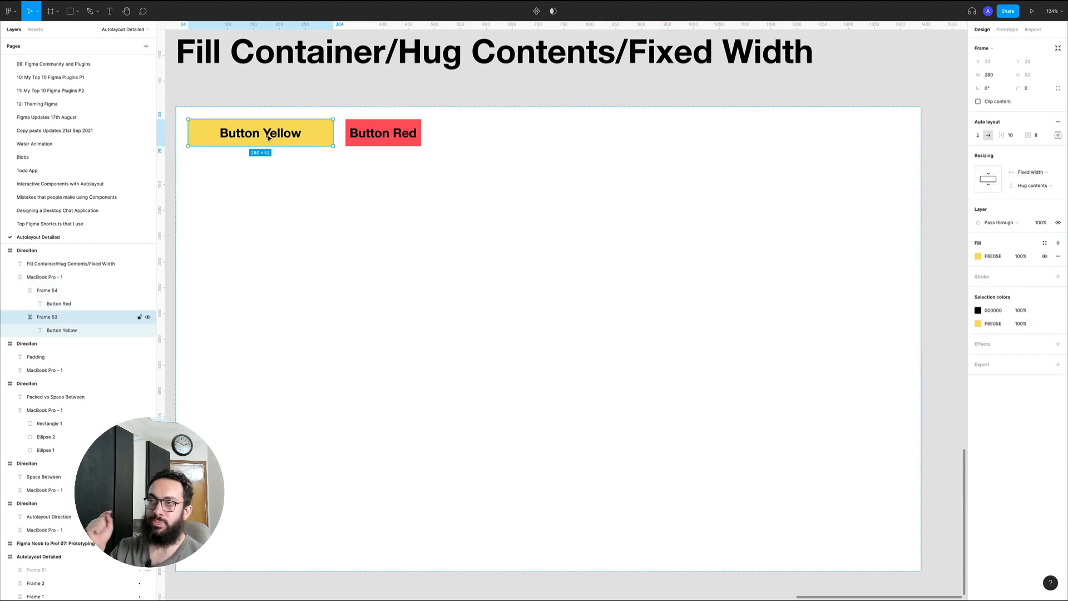
click(1021, 175)
key(Escape)
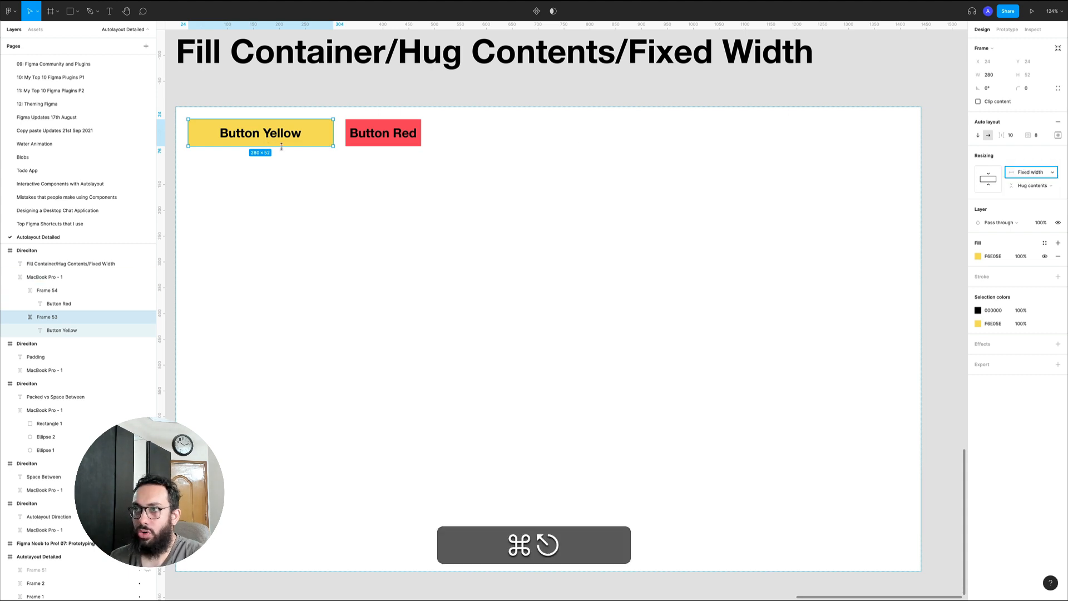
Append the filler text "asdsadp[ asdp[sa[pdo ap" to the yellow button's label to test the fixed width
super+double_click(282, 136)
key(super+Right)
text(asdsadp[ asdp[sa[pdo aps[dops)
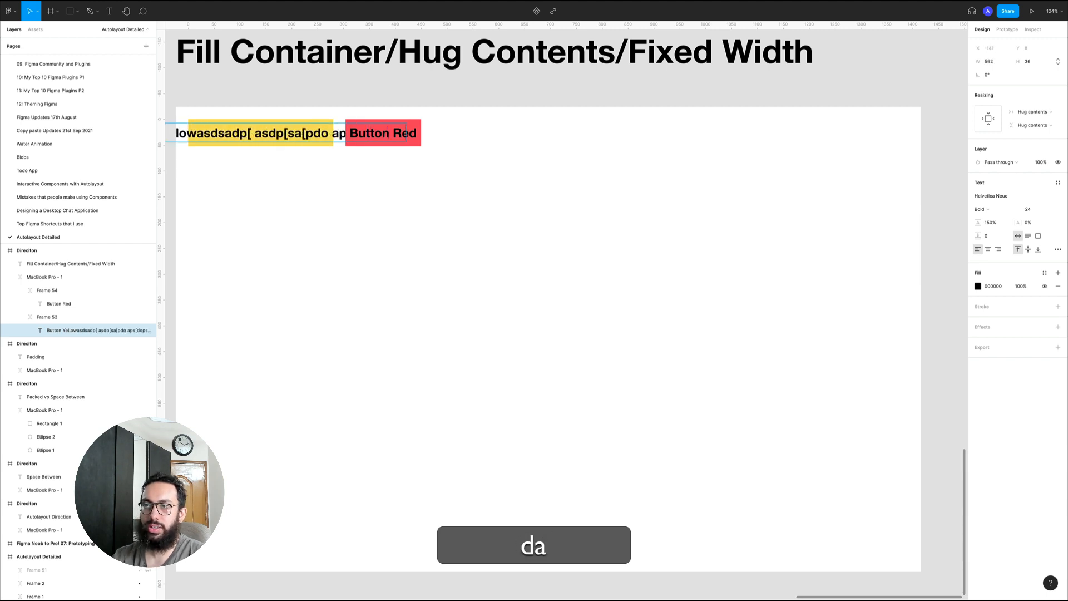
key(Escape)
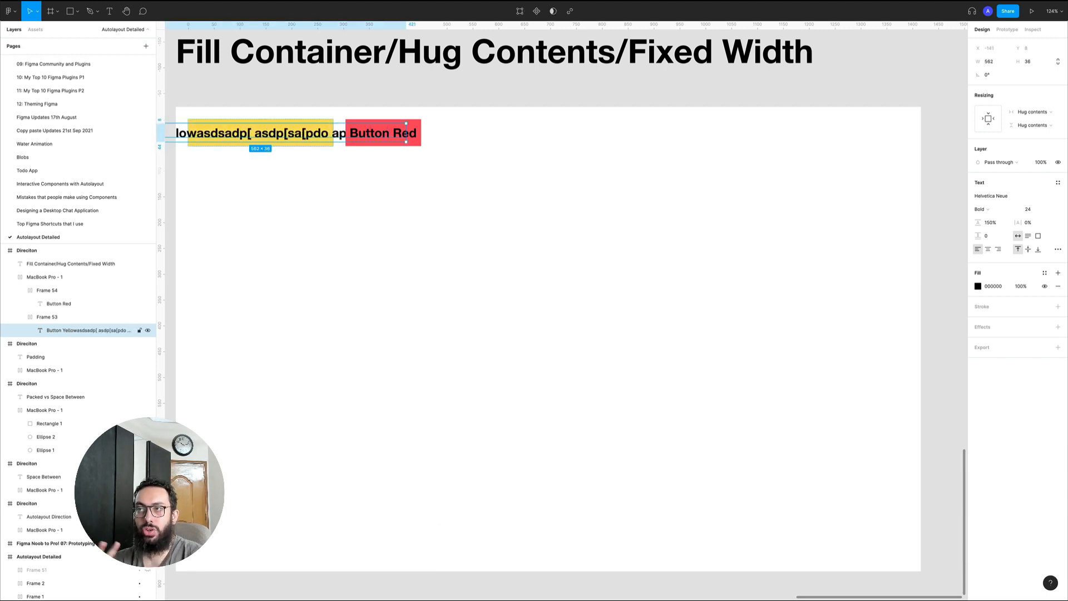
Undo the filler text added to the yellow button's label
key(super)
key(super+z)
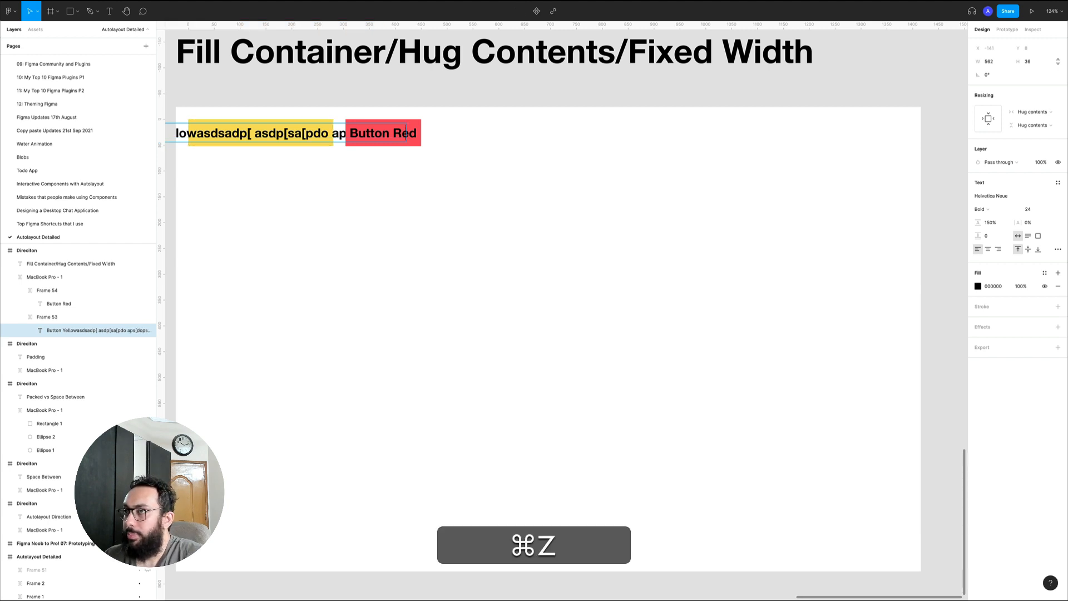
key(Escape)
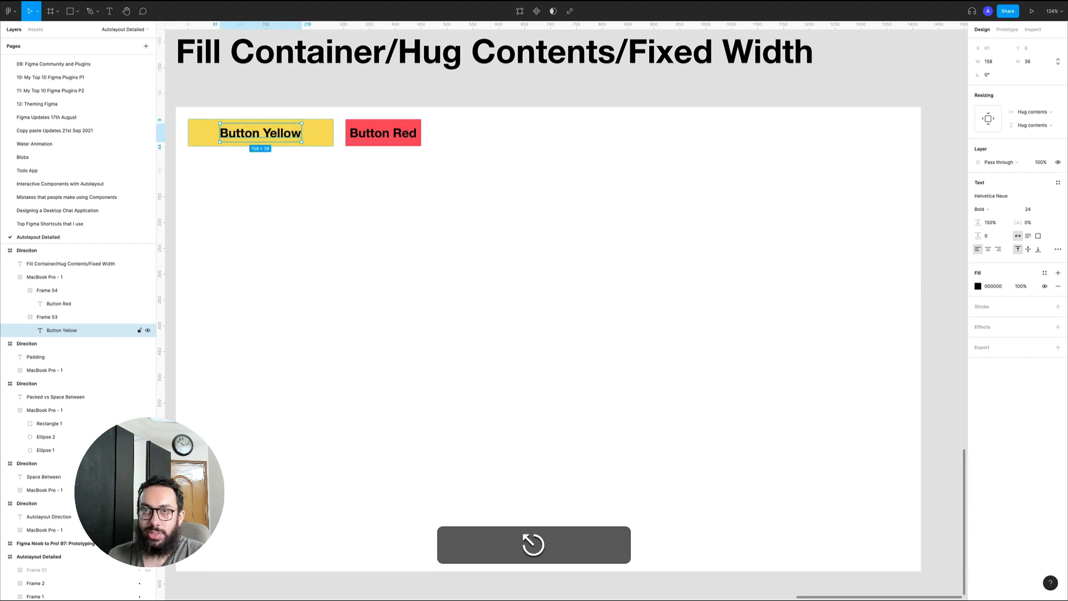
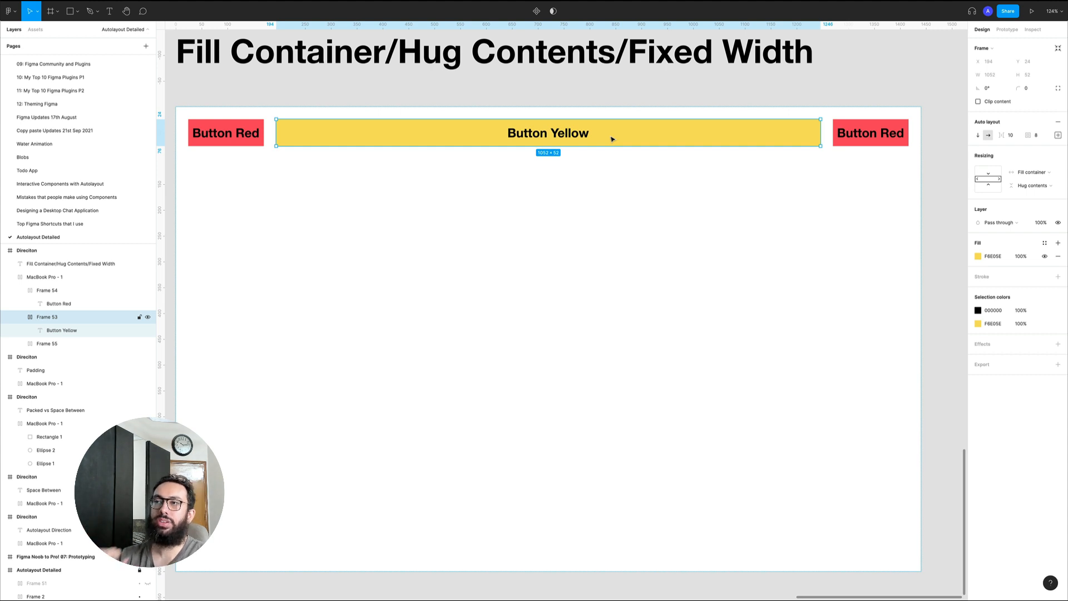
Try widening the parent frame holding the three buttons to about 1873 px and undo the resize
click(183, 109)
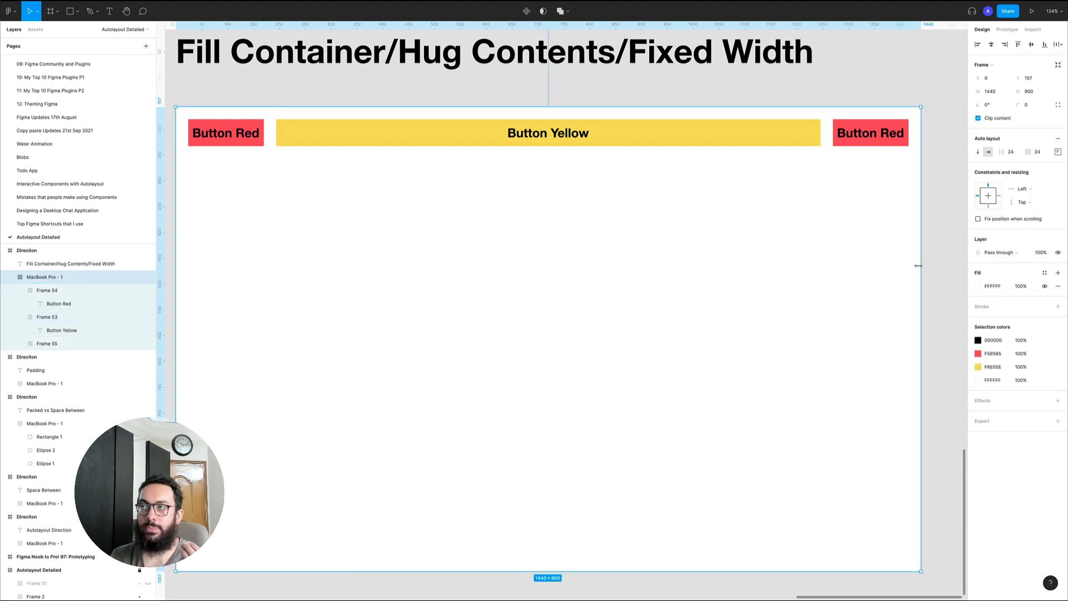
mouse_move(915, 265)
mouse_down()
mouse_move(542, 268)
mouse_move(966, 266)
mouse_move(914, 263)
mouse_up()
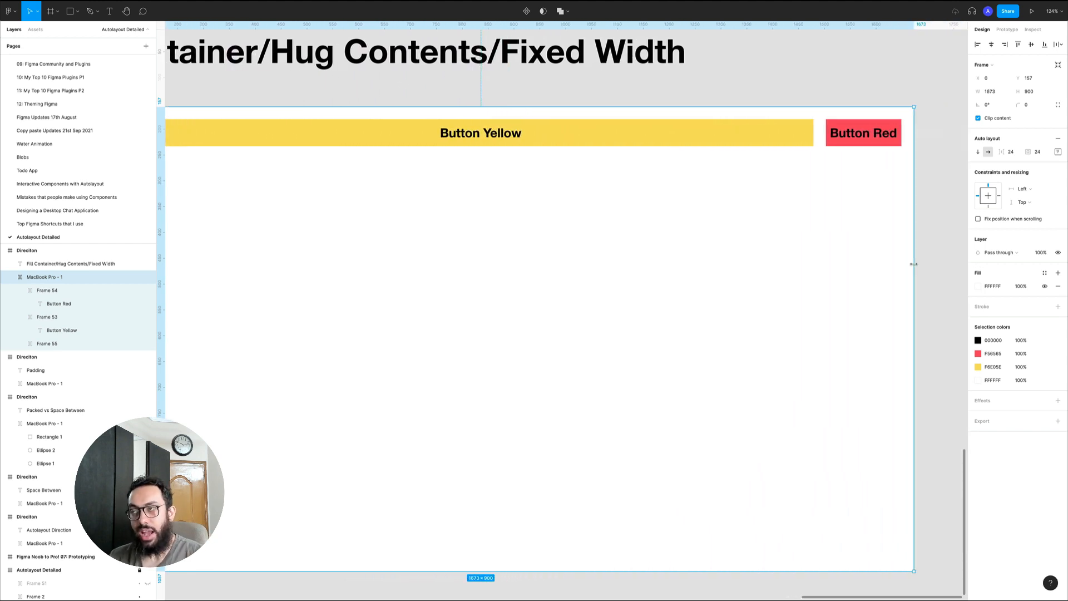
key(super+z)
key(super+z)
key(space)
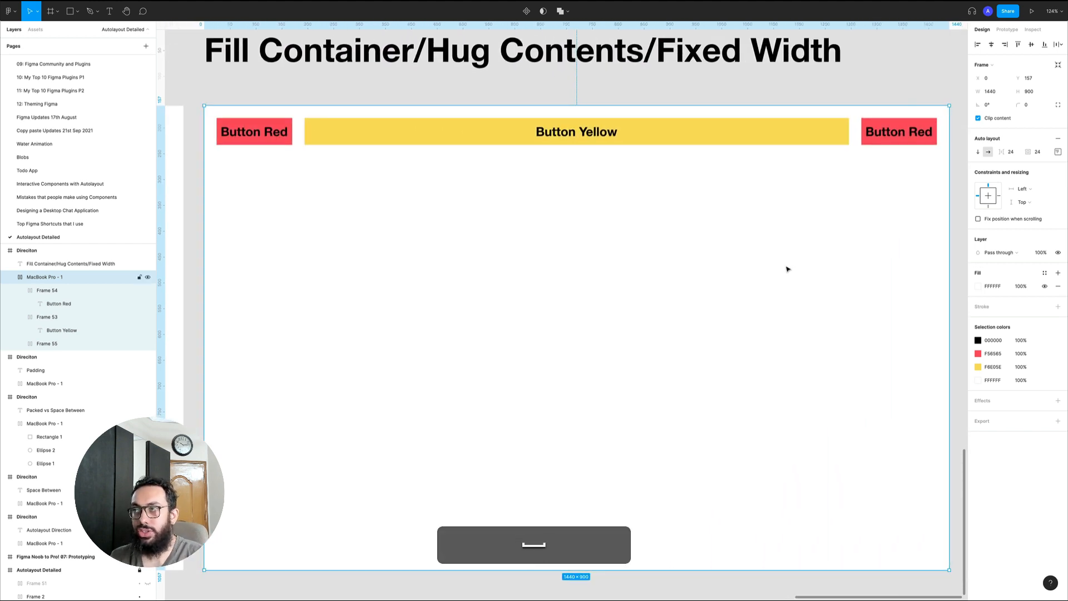
Set the yellow button's vertical resizing to Fill container
click(574, 135)
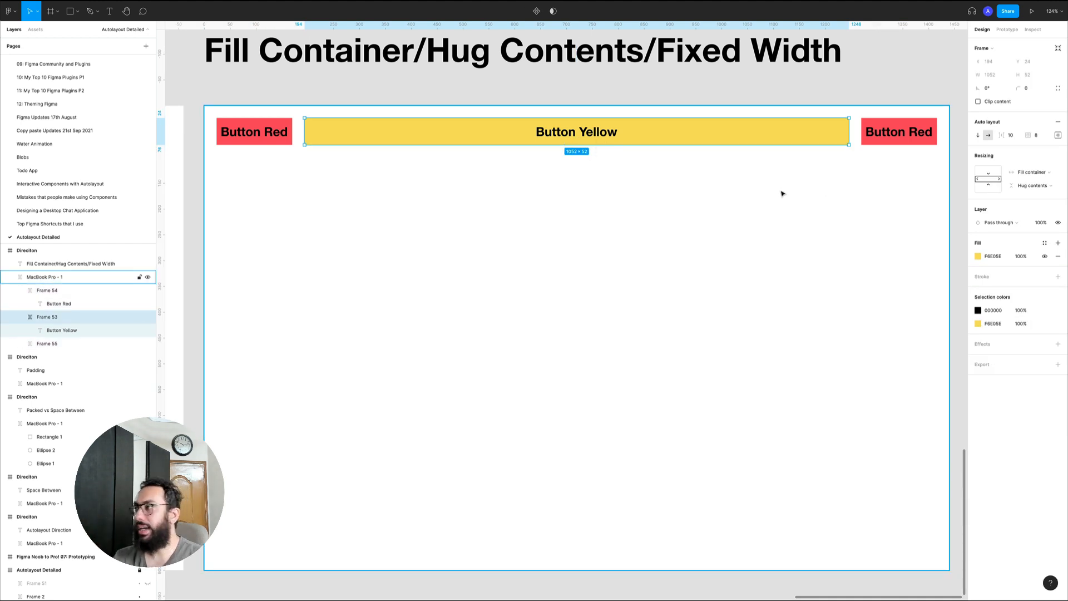
click(1034, 186)
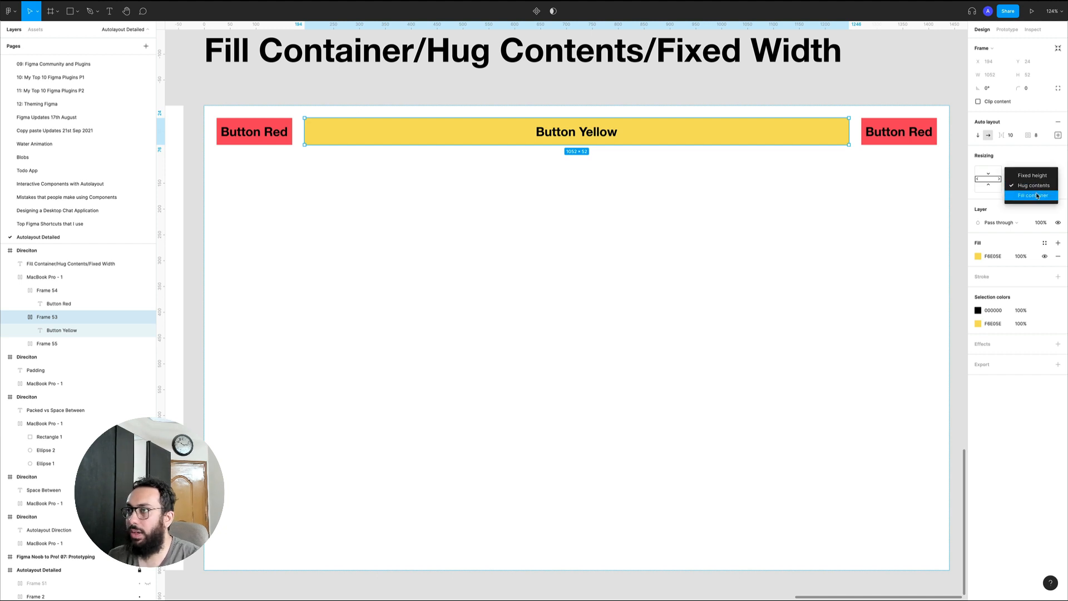
click(1038, 196)
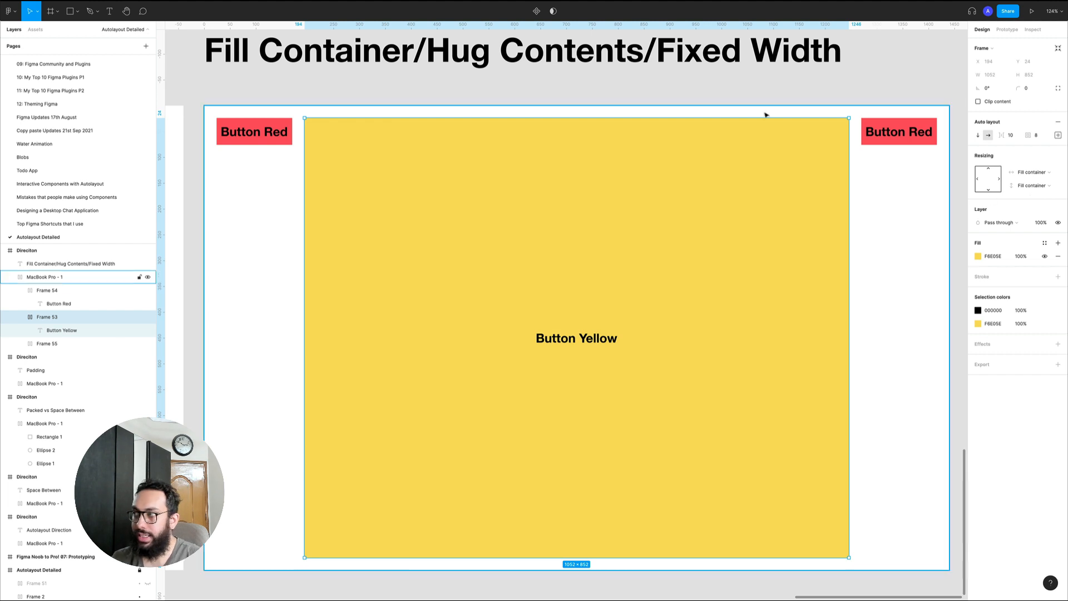
Try shrinking the parent frame to about 840 × 501 px to test the fill behaviour and undo the resize
click(216, 108)
scroll(885, 417, down, 1)
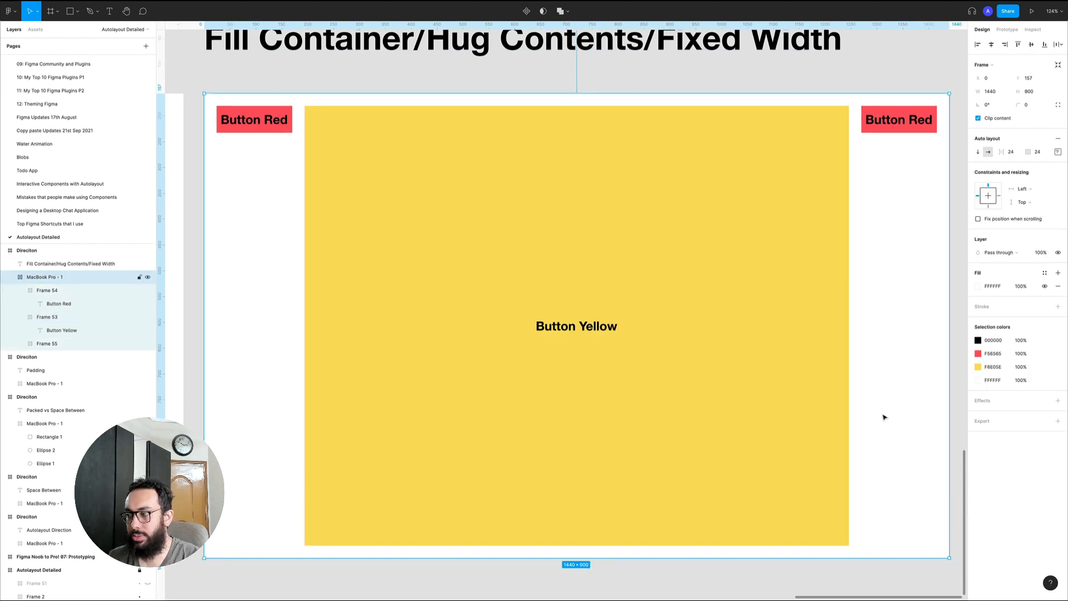
drag(948, 557, 639, 347)
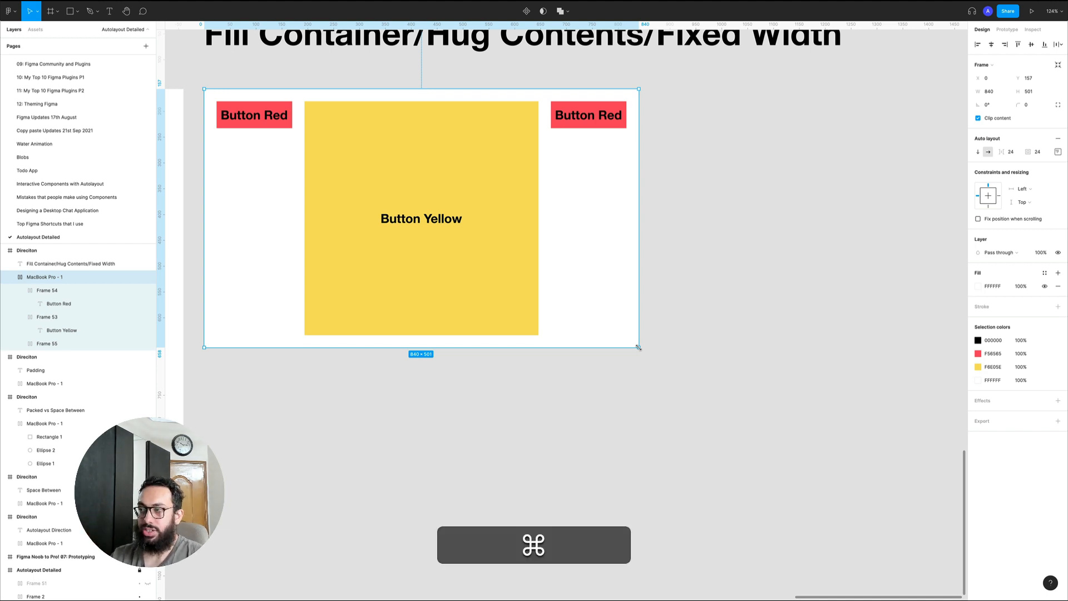
key(super+z)
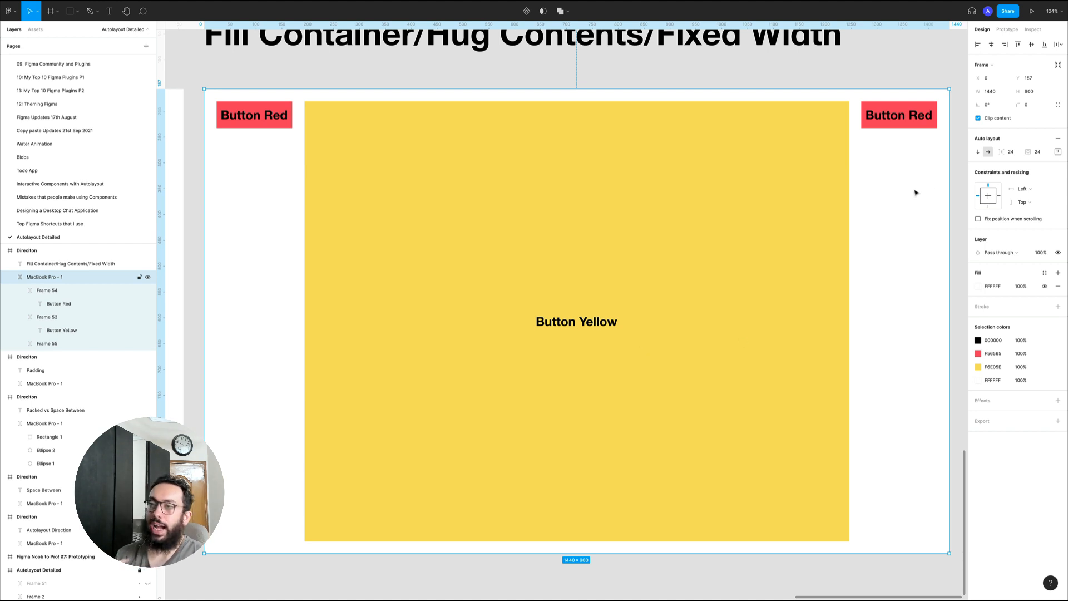
Switch to the Saving Concept App file, select the Main Page frame and collapse the layer list
key(super)
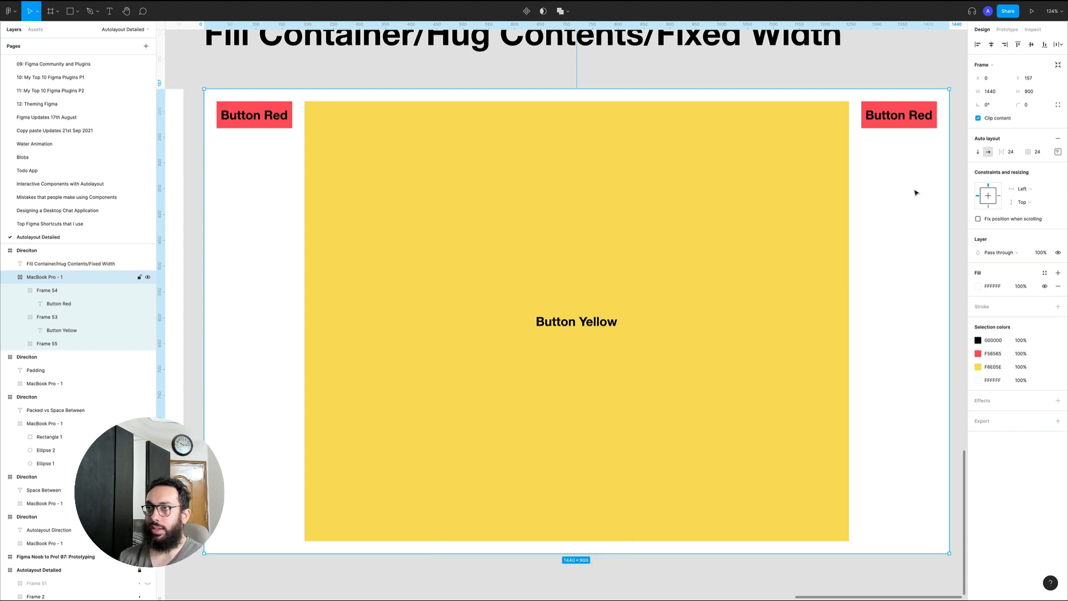
key(super+3)
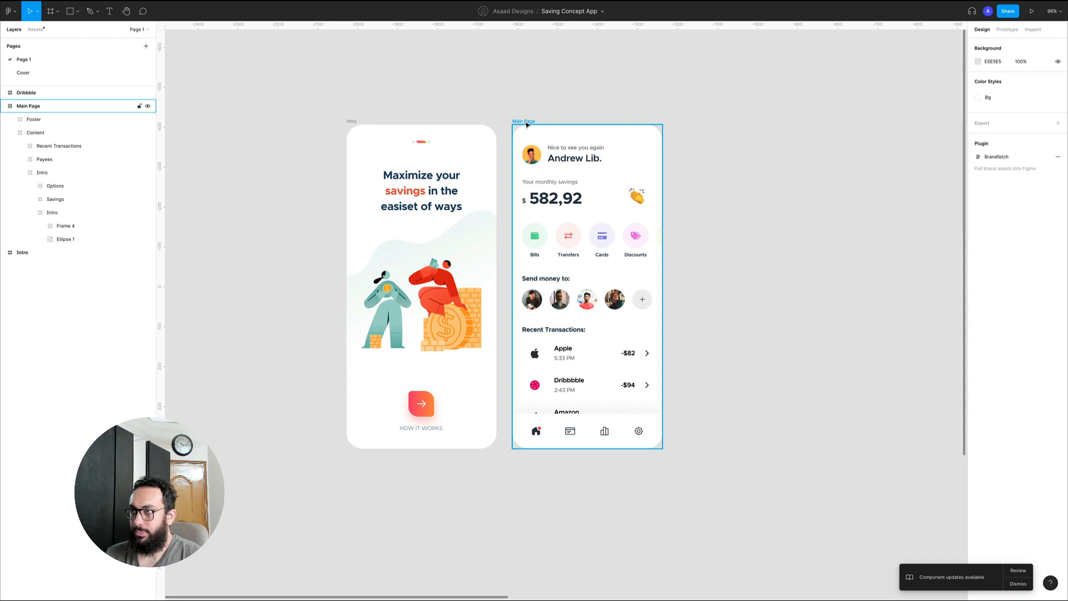
click(527, 125)
key(alt+l)
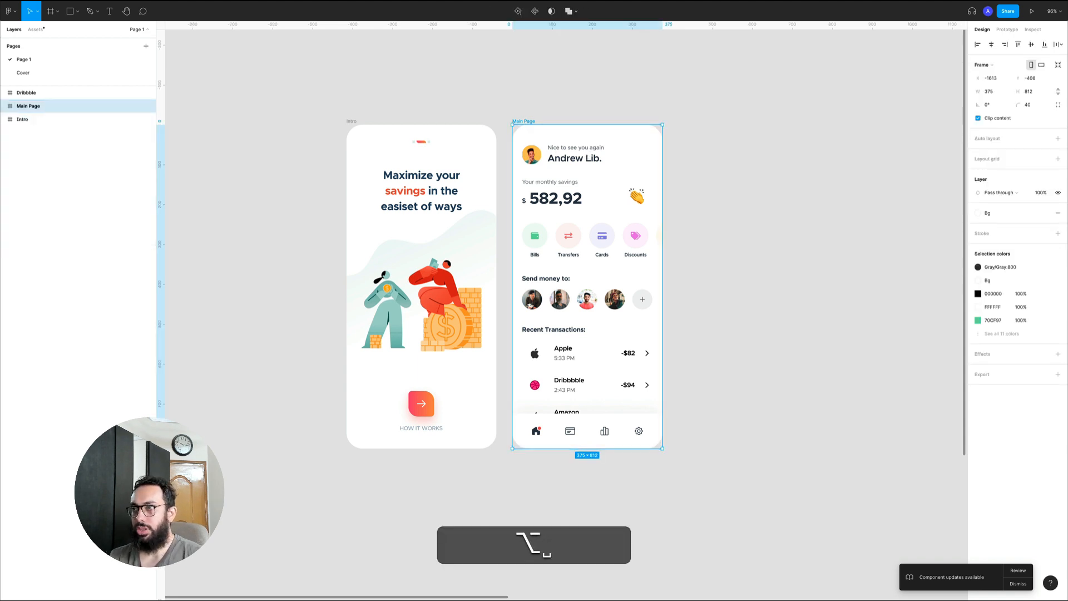
key(z)
drag(432, 77, 790, 450)
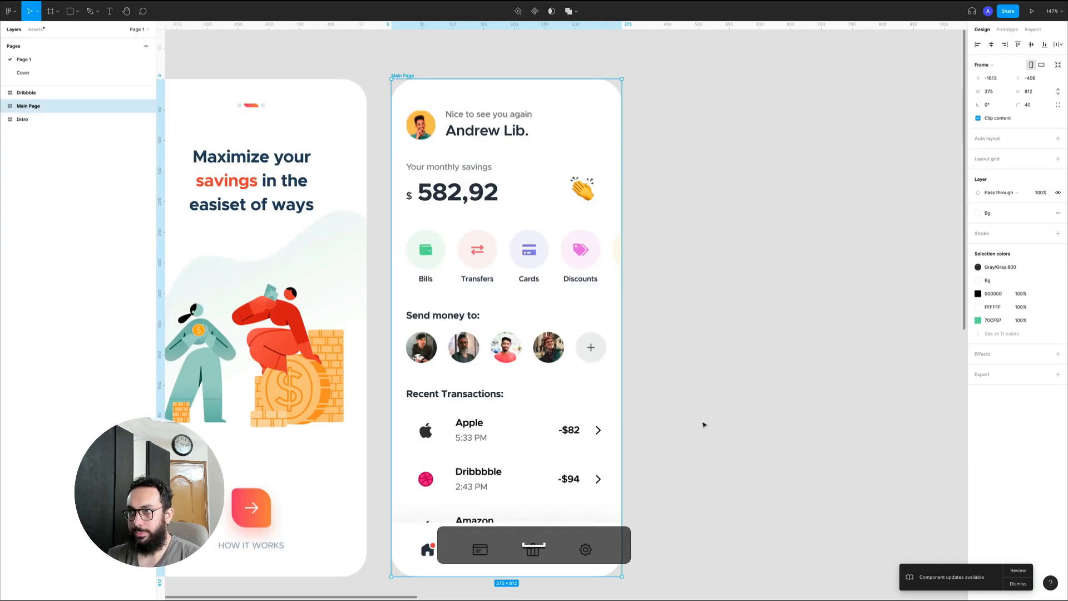
Examine the auto layout and resizing settings of Main Page's footer and its icon frames
key(Return)
key(Return)
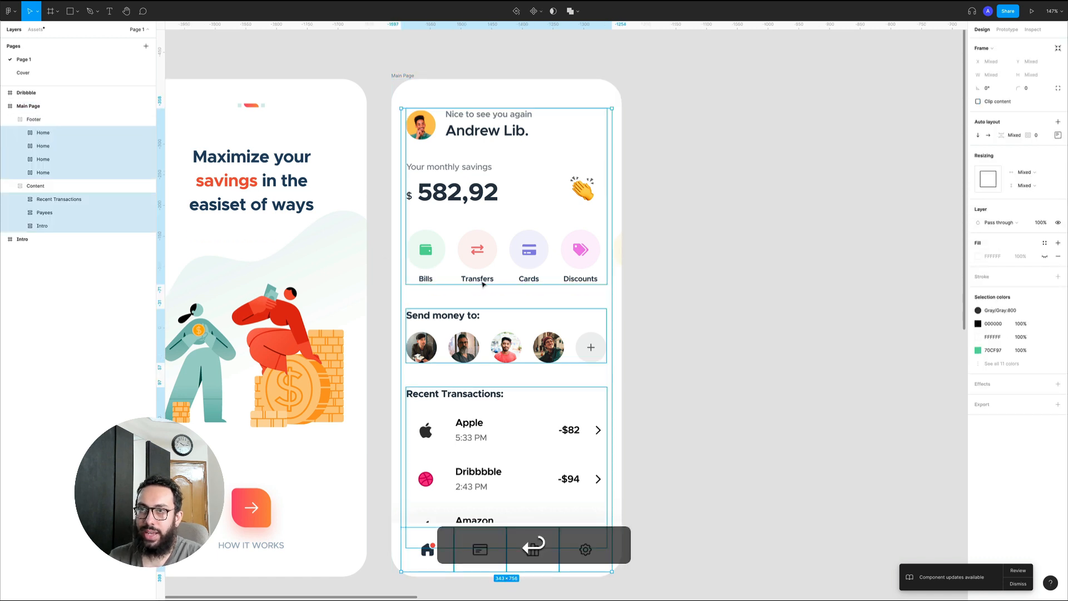
click(55, 119)
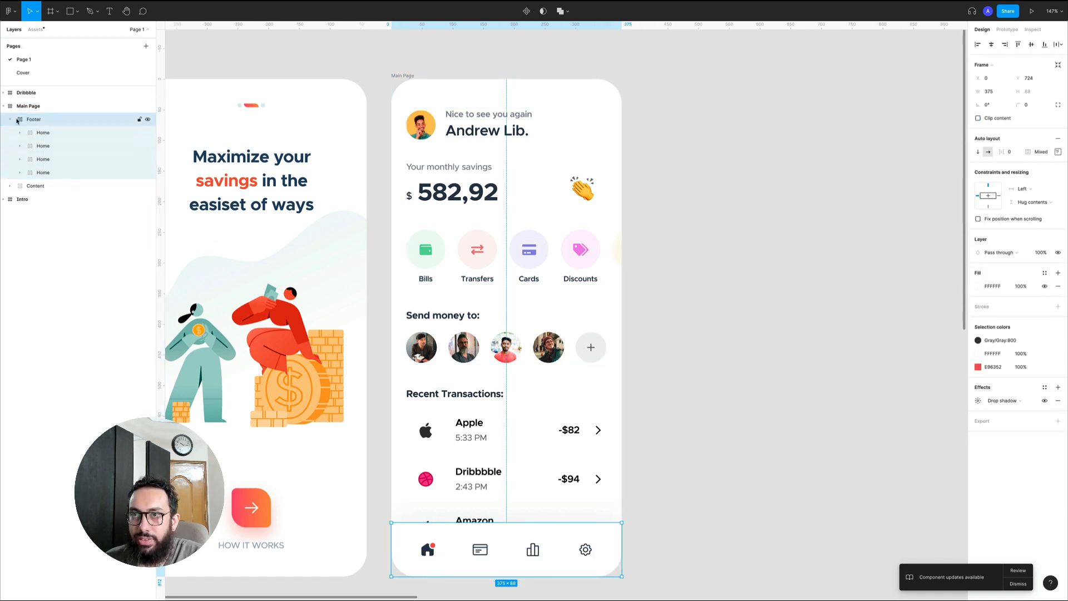
scroll(594, 323, down, 3)
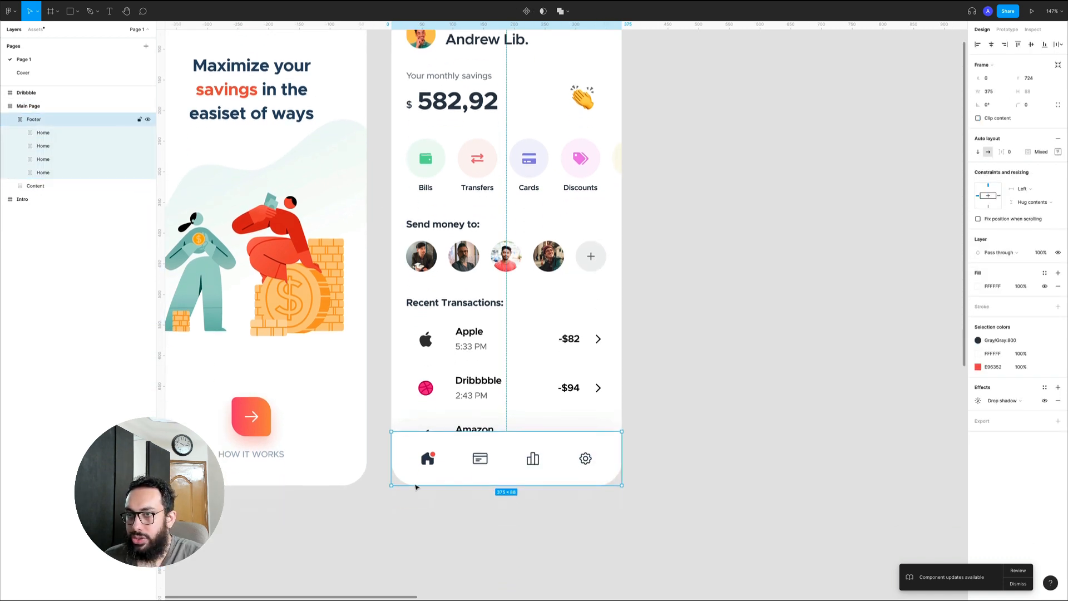
click(434, 461)
click(577, 462)
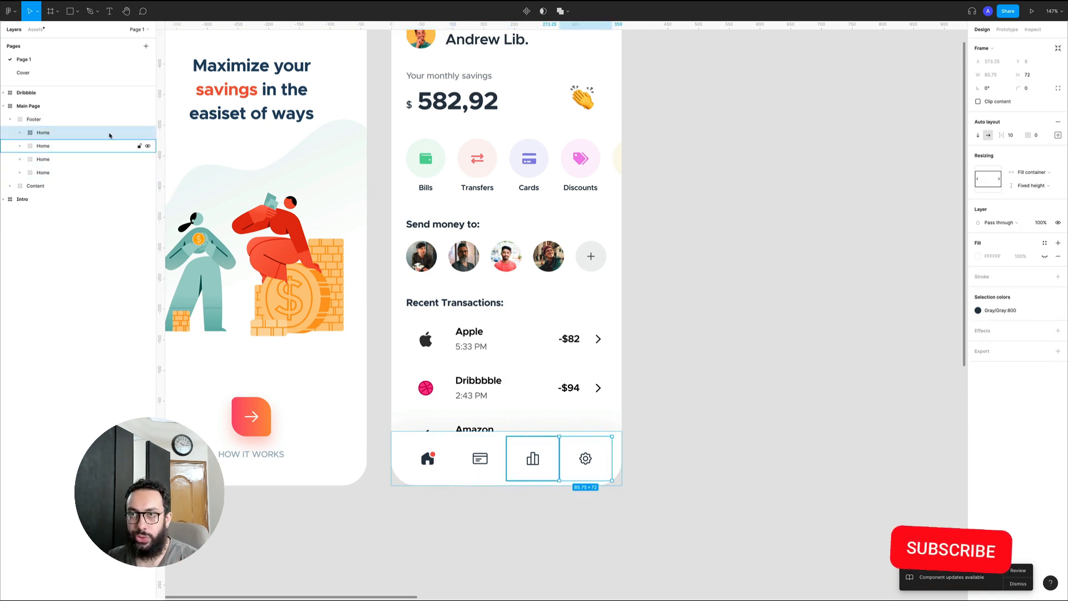
click(68, 123)
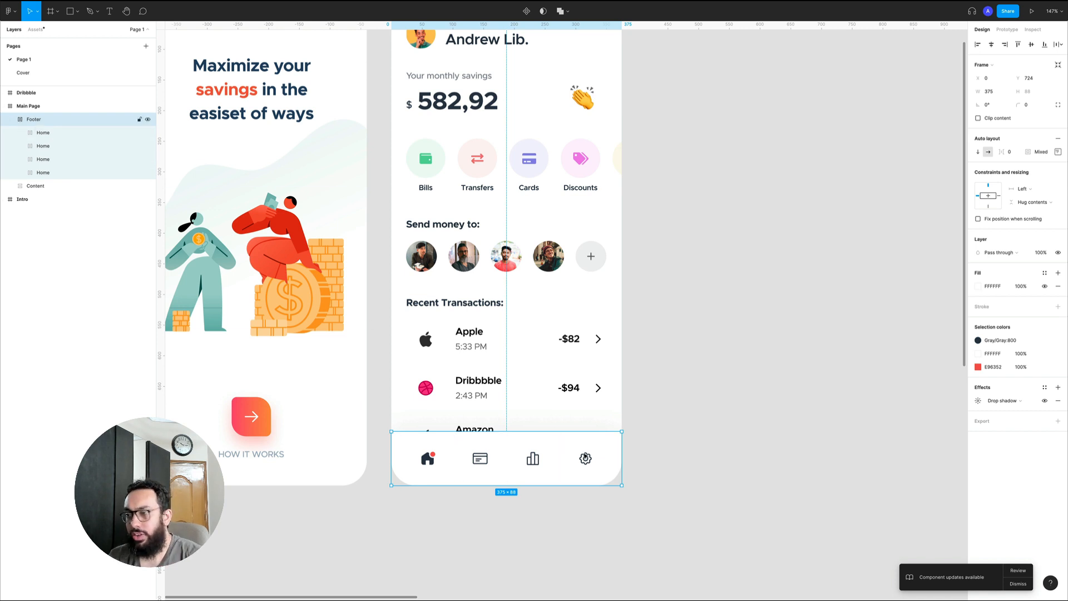
Try moving the footer's card icon one place to the right and return it to its original place
double_click(480, 459)
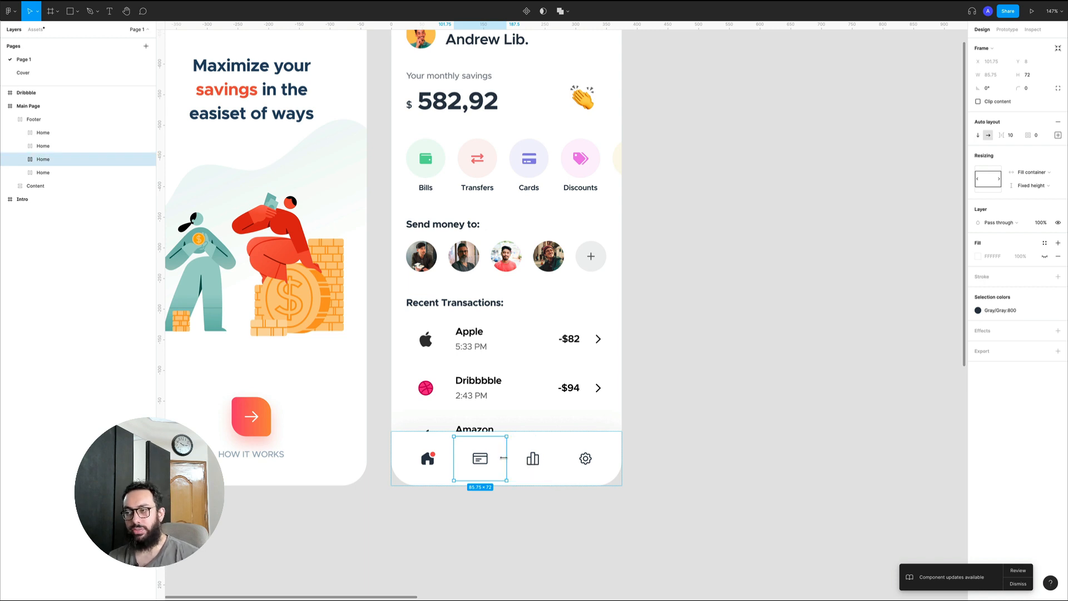
key(Right)
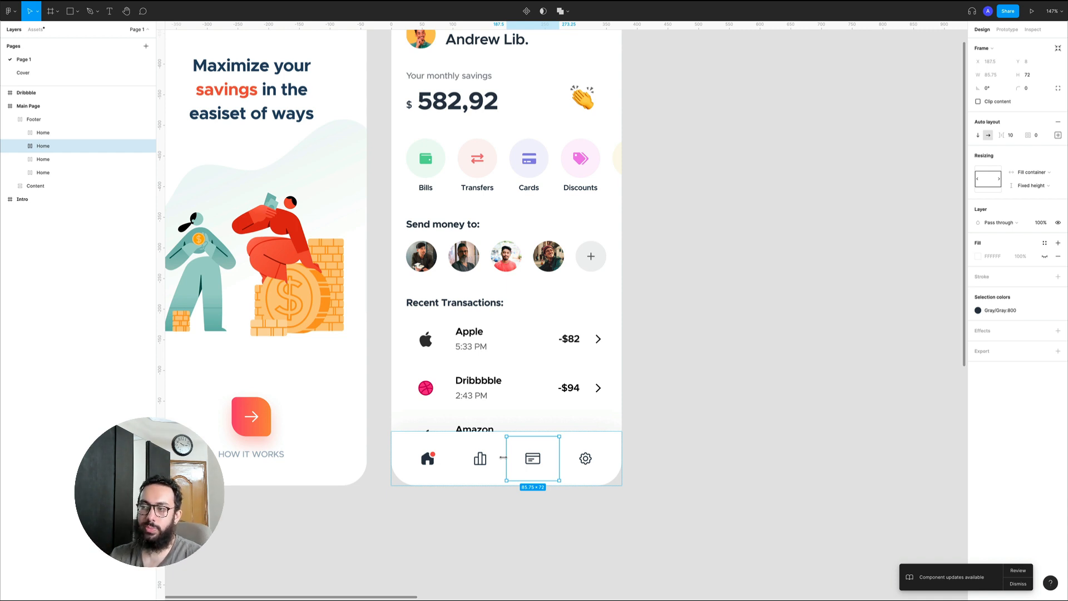
shift+click(488, 462)
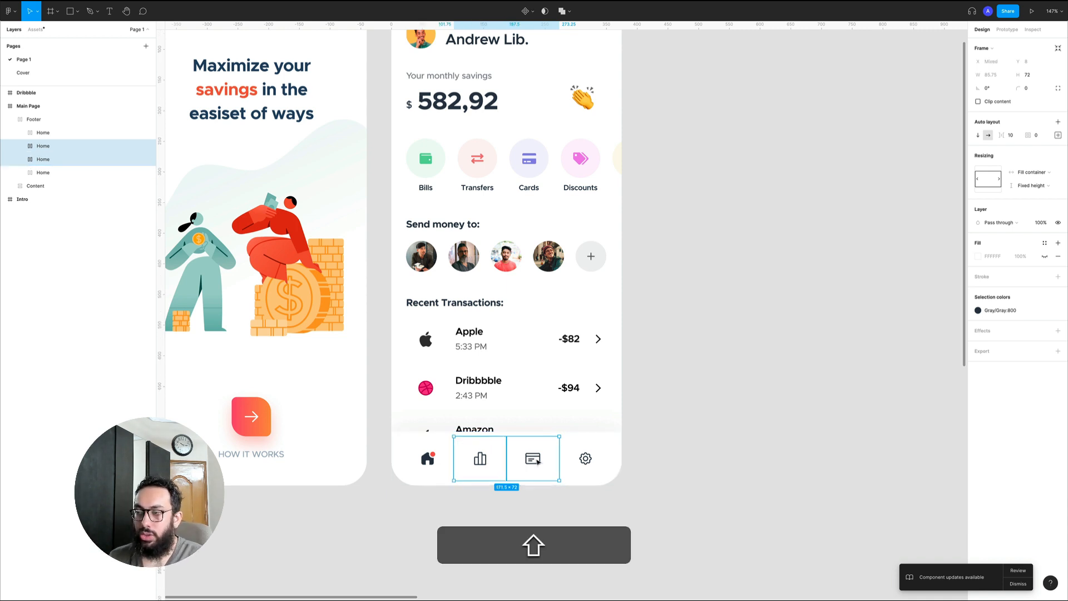
click(663, 447)
click(535, 459)
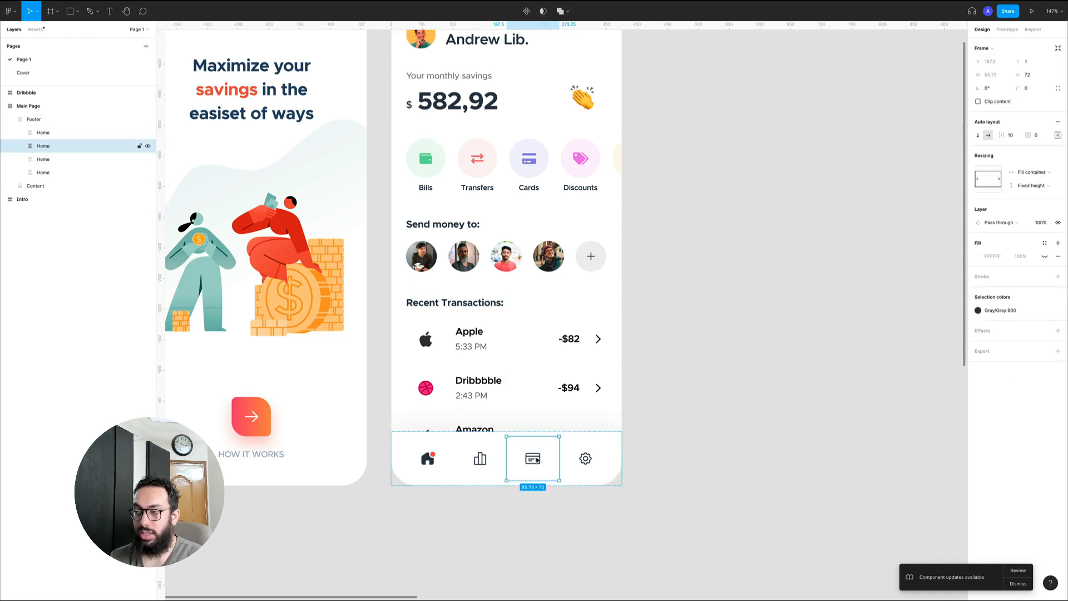
key(Left)
Draw a new frame beside Main Page and place a vertical column of three 59 × 70 rectangles inside it
click(673, 417)
scroll(703, 274, right, 3)
key(a)
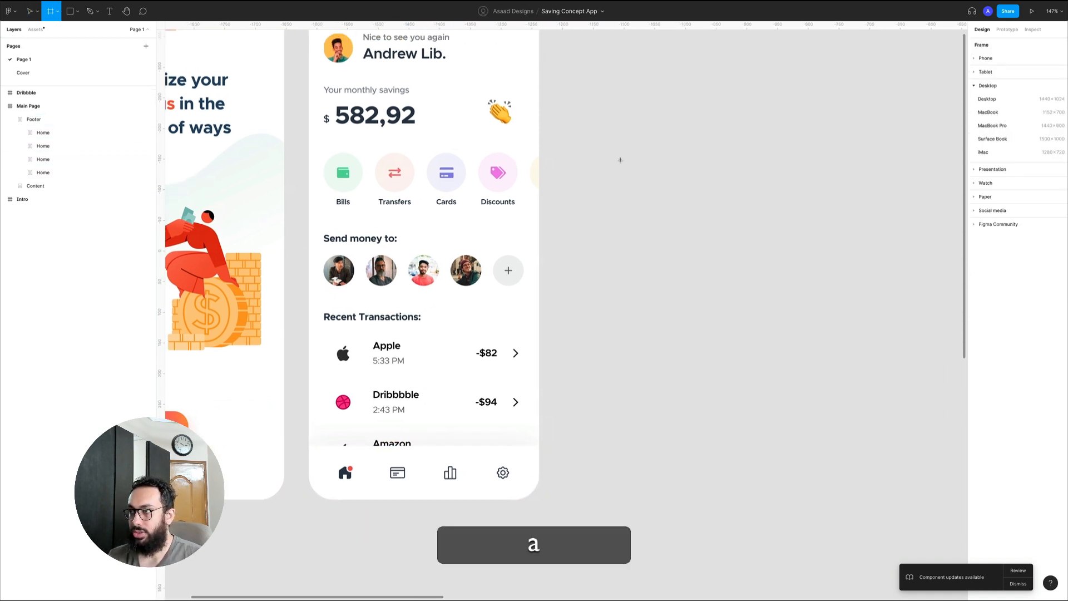
drag(620, 157, 904, 451)
key(r)
mouse_move(685, 207)
mouse_down()
mouse_move(721, 249)
mouse_move(708, 240)
mouse_move(700, 305)
mouse_move(700, 285)
mouse_up()
drag(700, 284, 703, 426)
key(super+z)
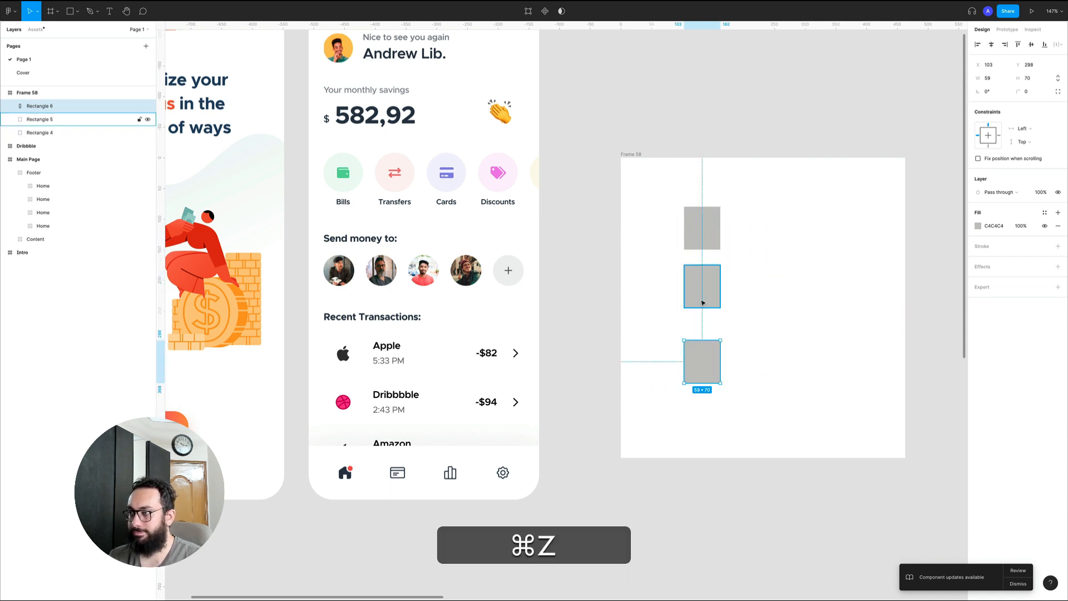
Stretch the middle rectangle to about 102 high and fill it with the Transfers icon's pale pink background color
click(704, 300)
drag(702, 306, 702, 327)
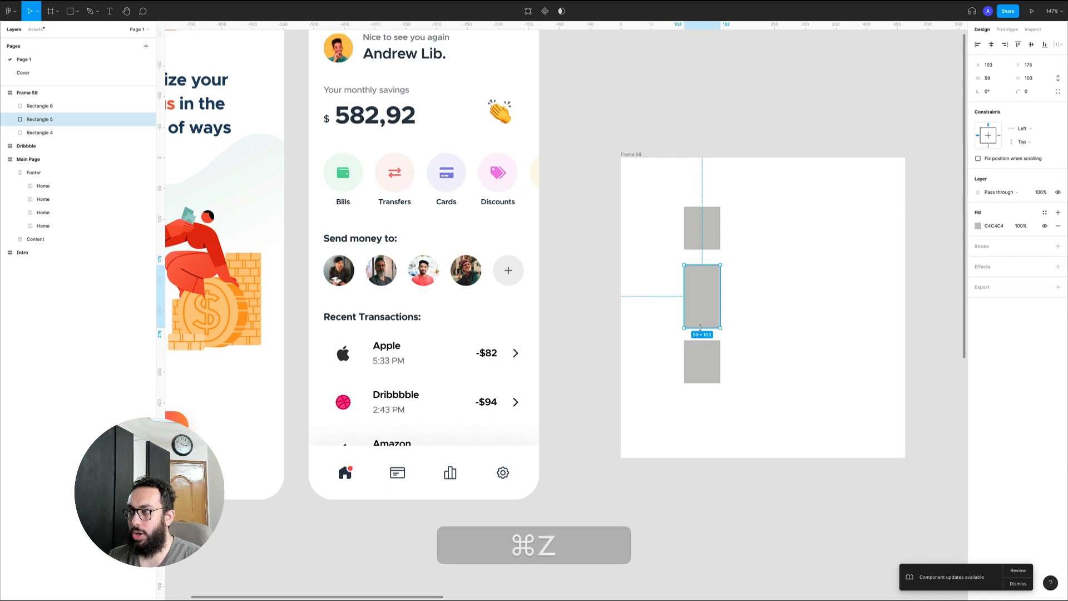
click(1046, 215)
click(1045, 214)
key(i)
click(411, 184)
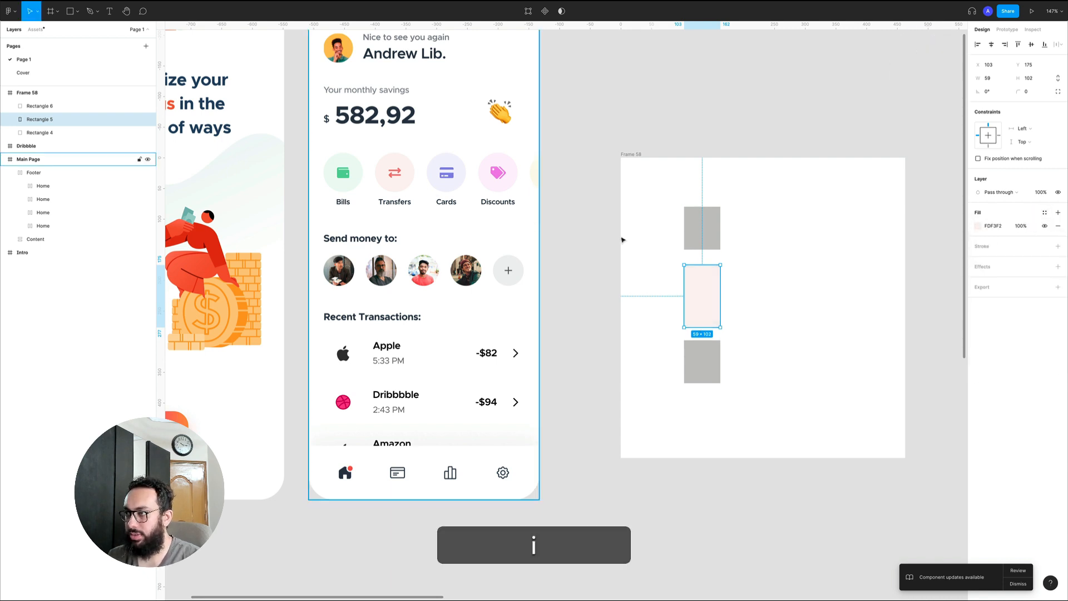
Fill the upper rectangle with the Cards icon's pale background color and the lower one with the Discounts icon's magenta
click(695, 230)
key(i)
click(460, 180)
click(702, 362)
key(i)
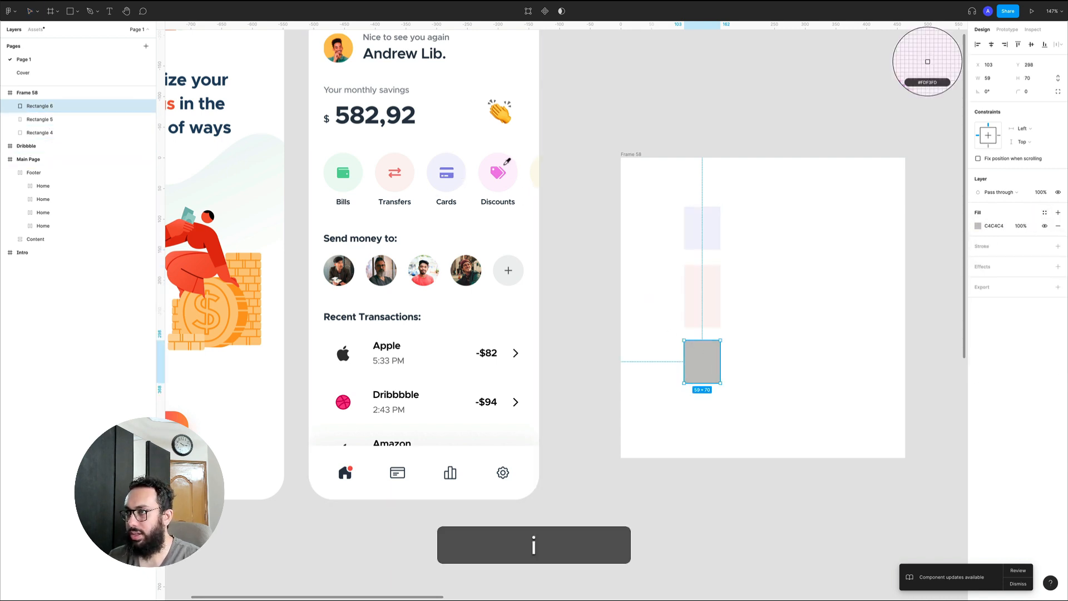
click(501, 170)
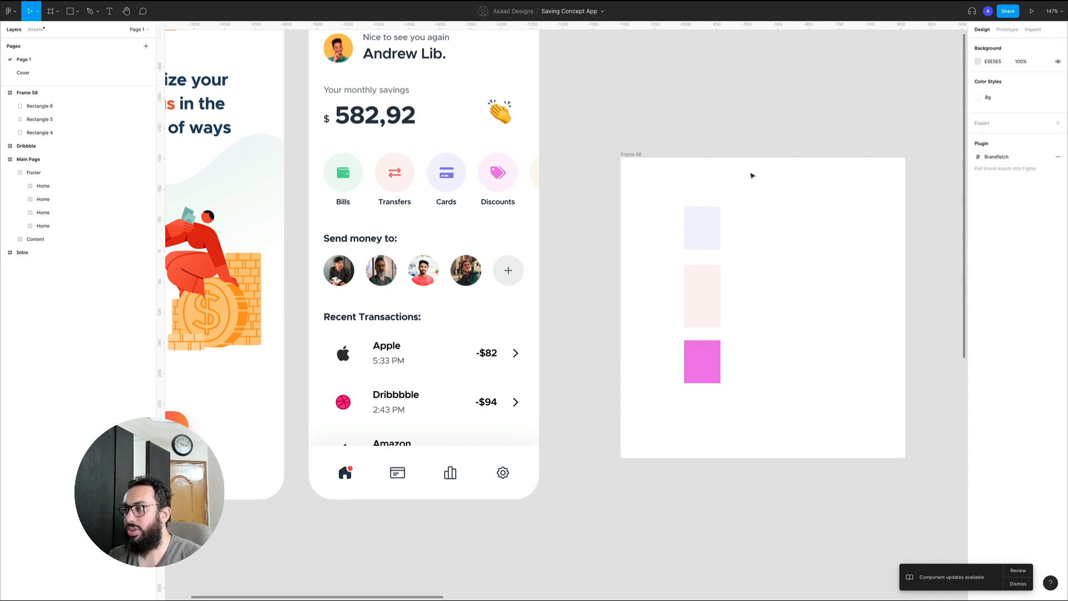
Try swapping the pale pink and magenta rectangles through smart selection and undo the swap
shift+click(708, 315)
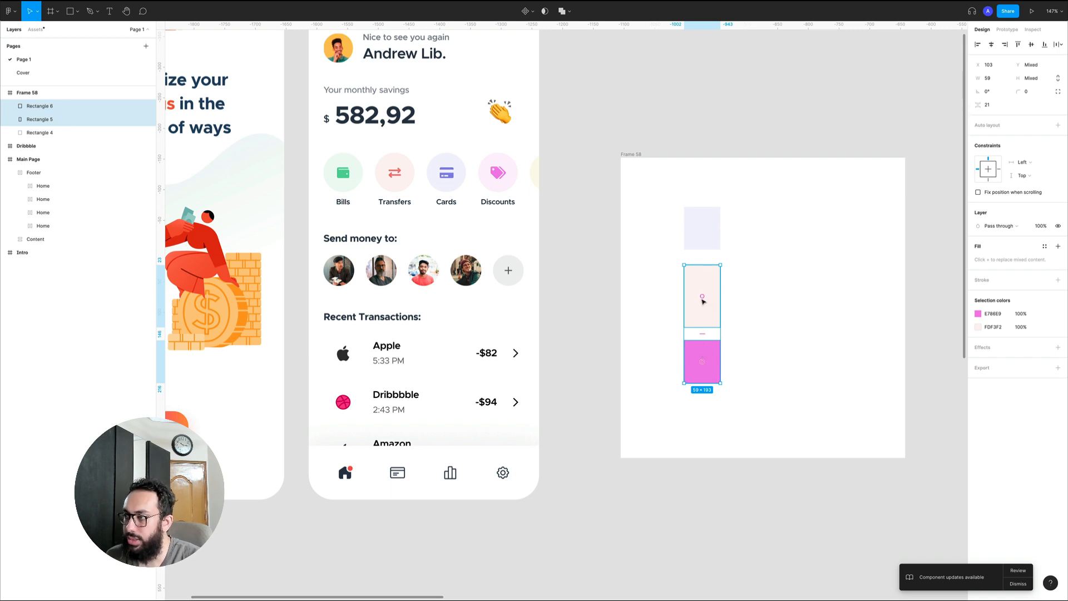
drag(703, 301, 699, 353)
click(745, 336)
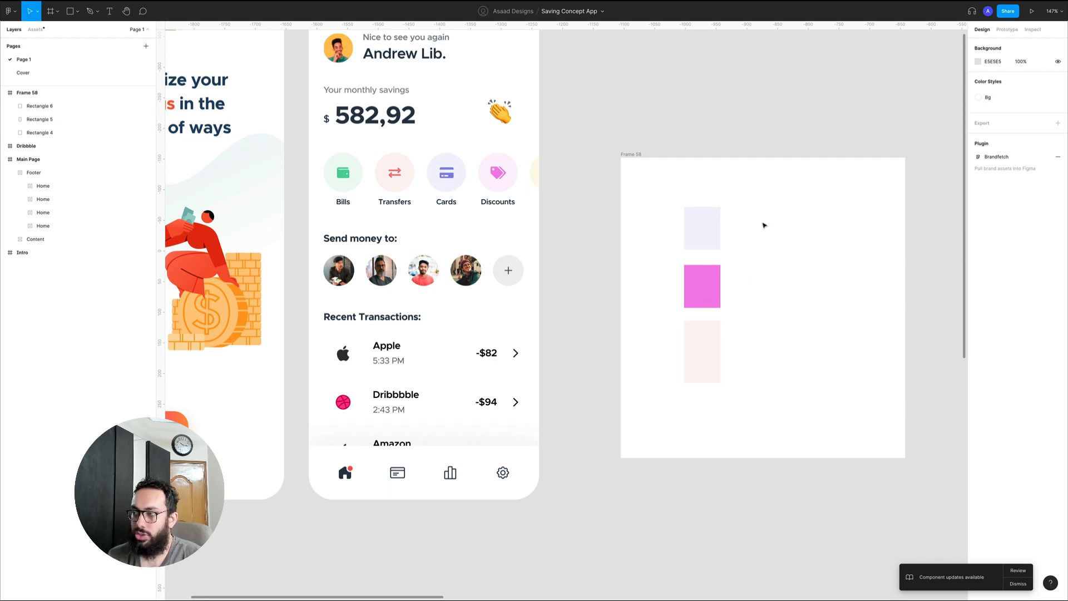
drag(768, 212, 682, 386)
click(745, 328)
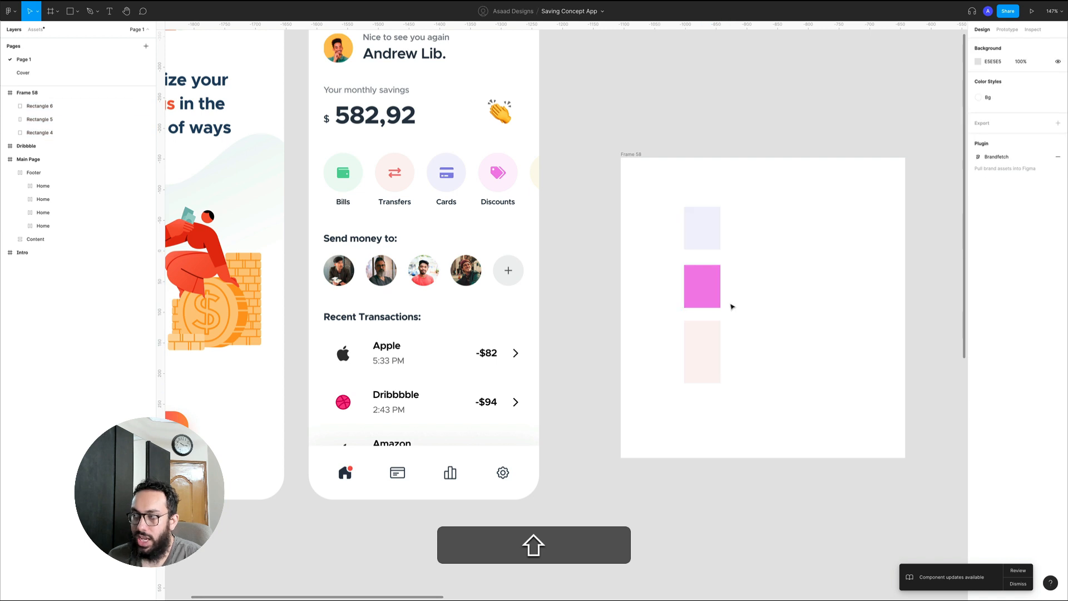
key(super+z)
Add auto layout to the three colored rectangles in the new frame
drag(777, 397, 666, 191)
key(shift+a)
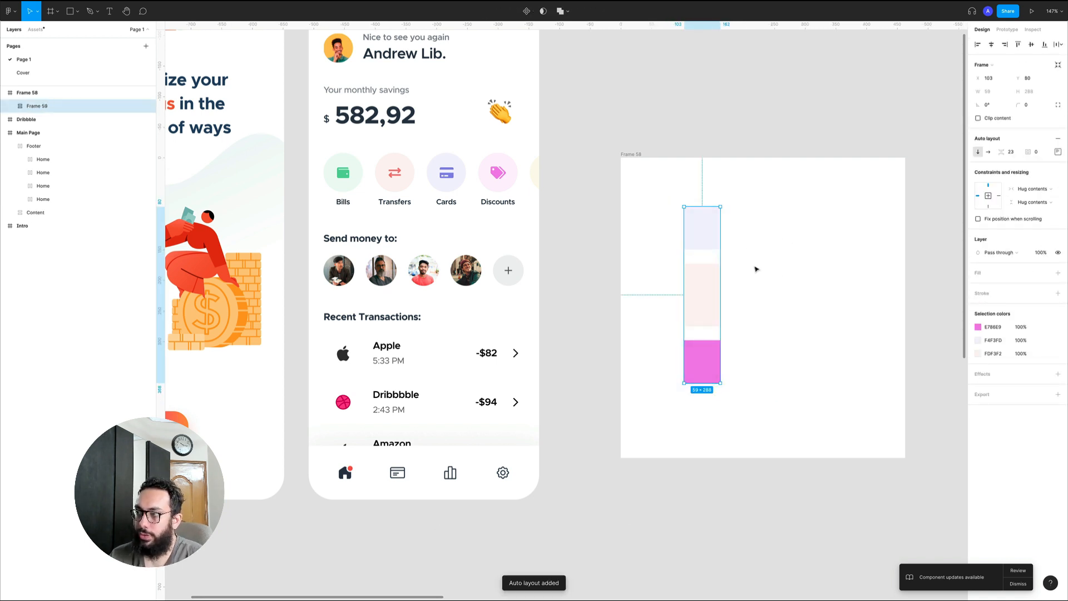
click(757, 269)
Reorder the magenta rectangle up and down within the auto layout stack, leaving it first
double_click(698, 354)
key(Up)
key(Up)
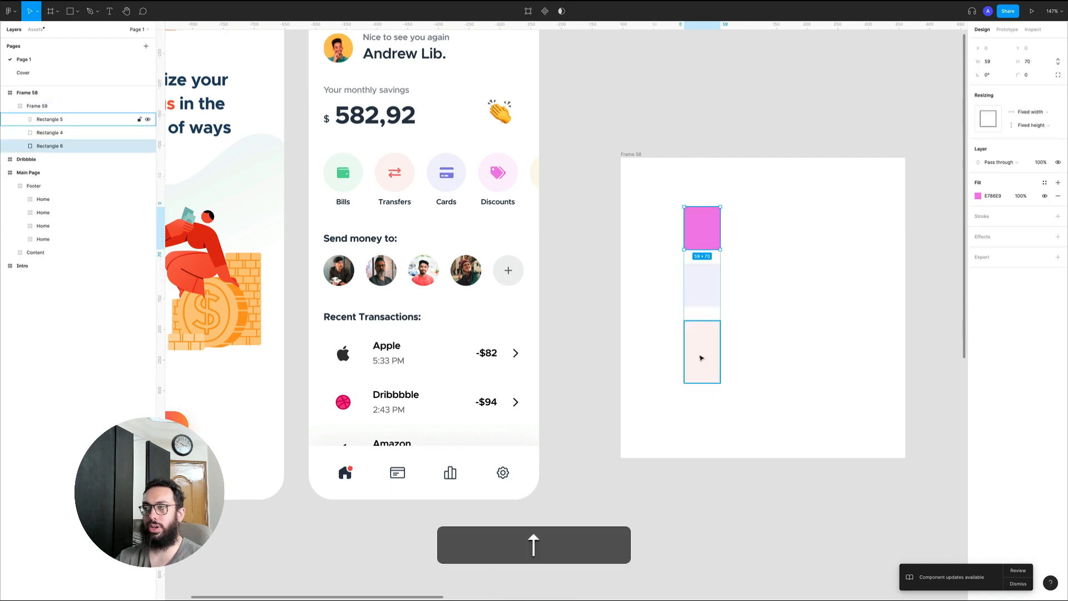
key(Down)
key(Down)
key(Up)
key(Up)
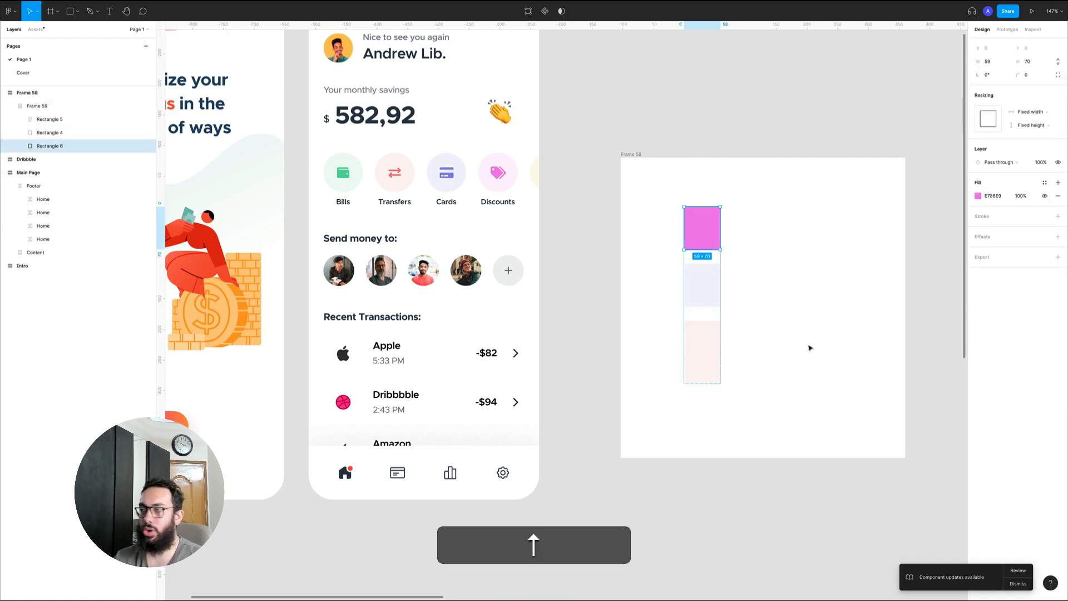
Cut the whole demo frame with the colored rectangles from the canvas
click(778, 369)
click(632, 155)
key(super+x)
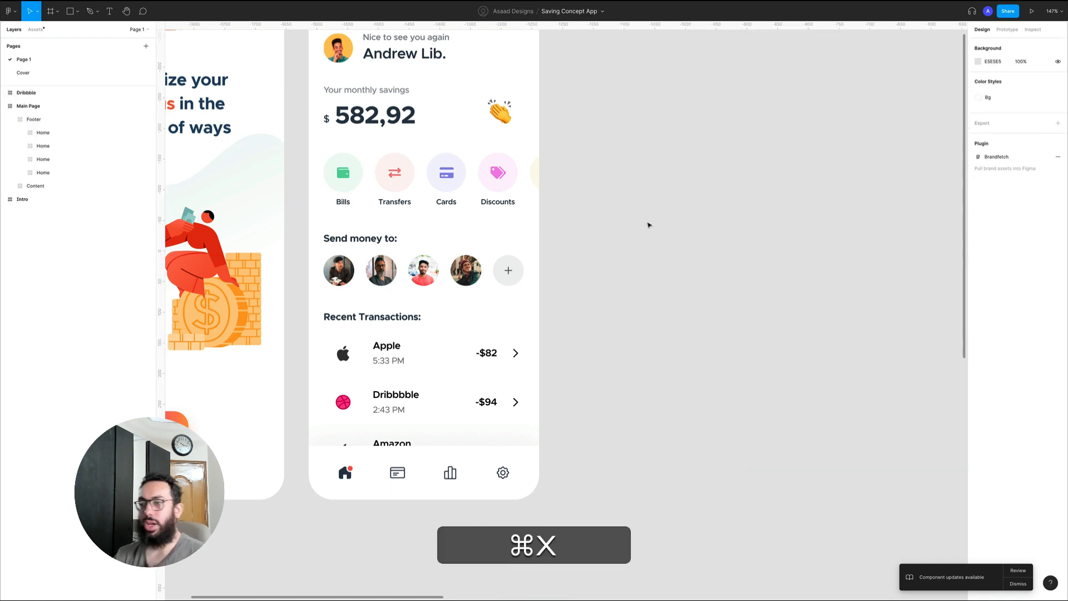
Move the card icon item in the footer one place toward the settings icon and back to second place
click(434, 483)
click(450, 473)
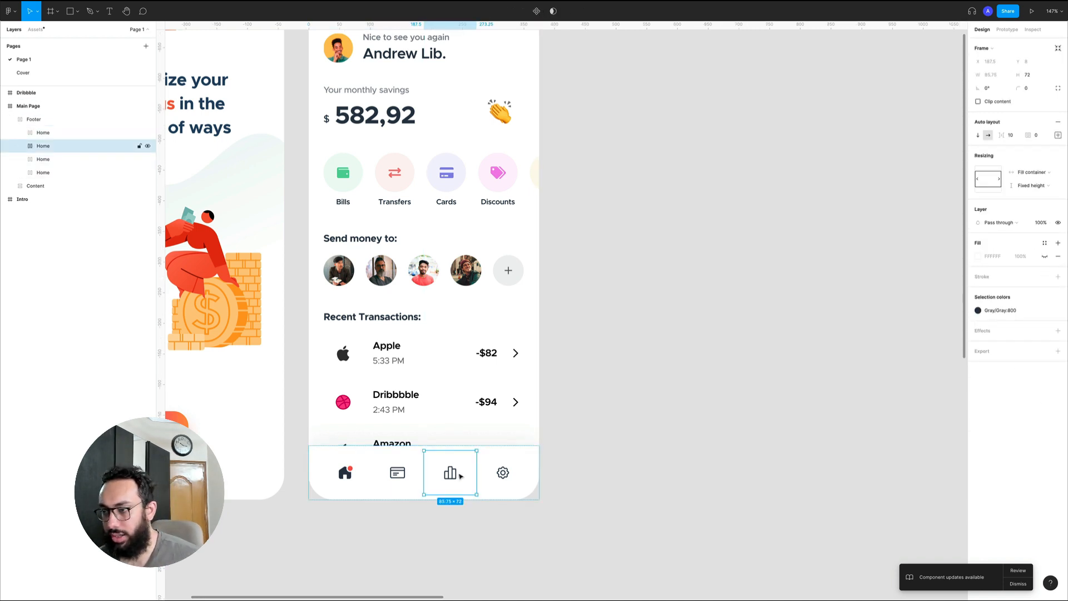
click(395, 473)
key(Right)
key(Left)
Select the parent Footer frame on the Main Page and examine its auto layout settings
scroll(518, 461, down, 3)
scroll(518, 460, right, 3)
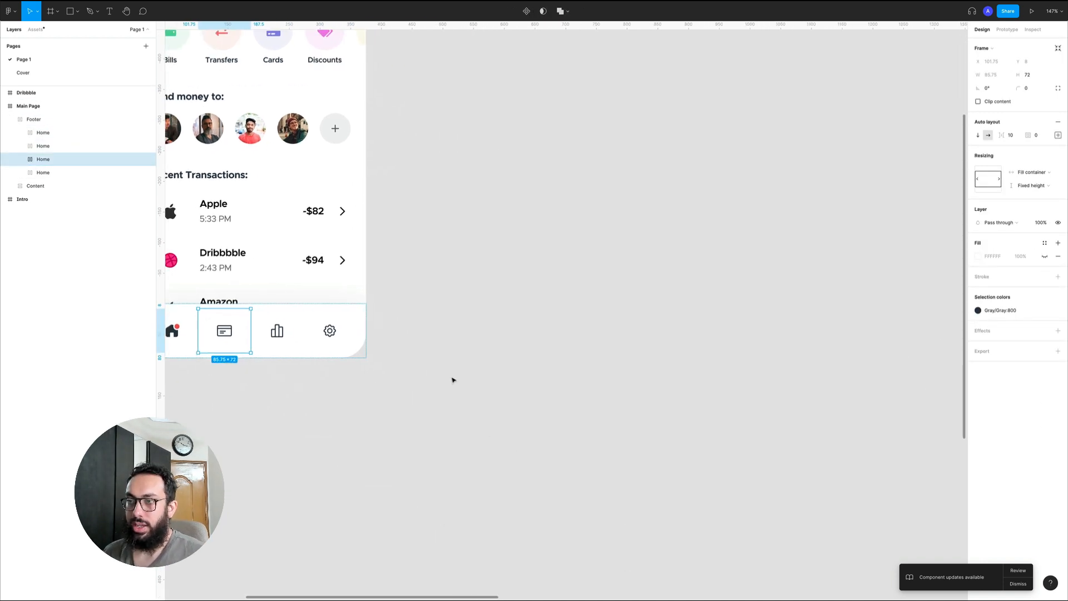
scroll(453, 381, up, 2)
scroll(454, 381, left, 1)
scroll(453, 381, up, 4)
scroll(454, 380, left, 2)
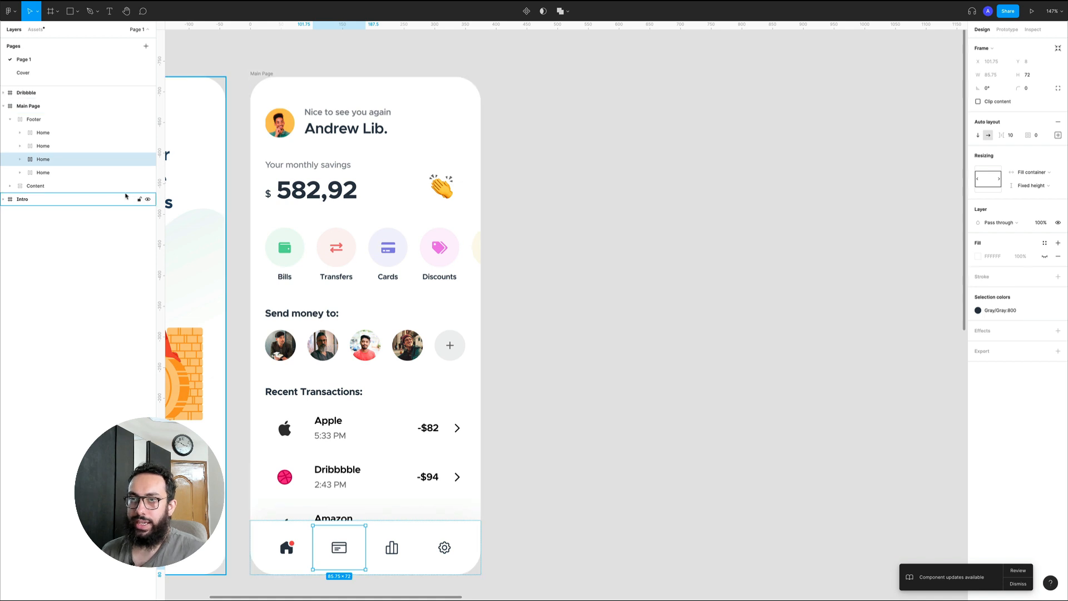
key(shift+Return)
scroll(273, 367, down, 2)
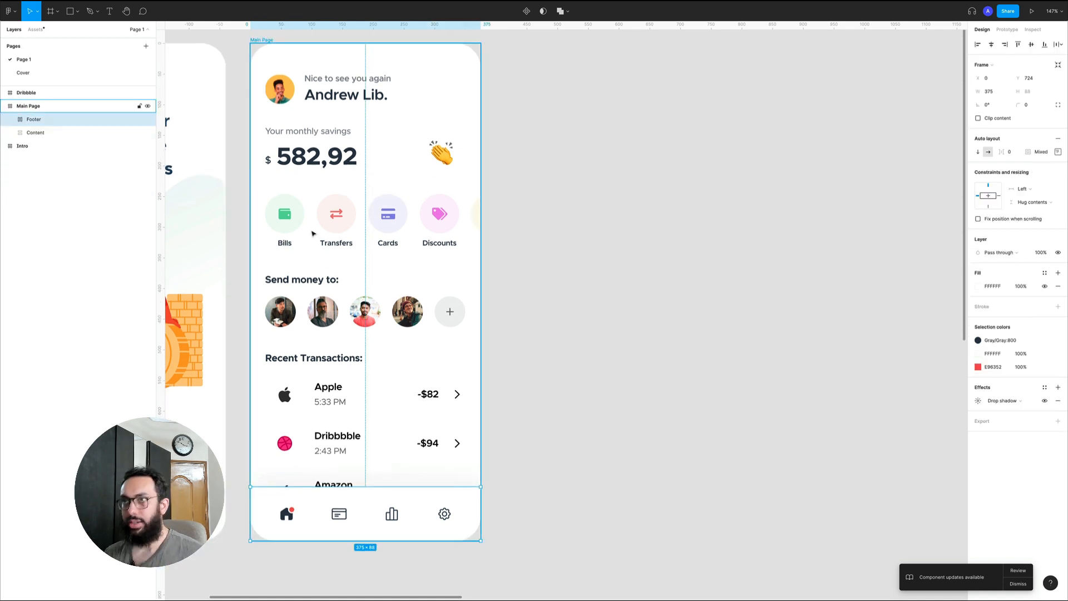
scroll(342, 393, down, 1)
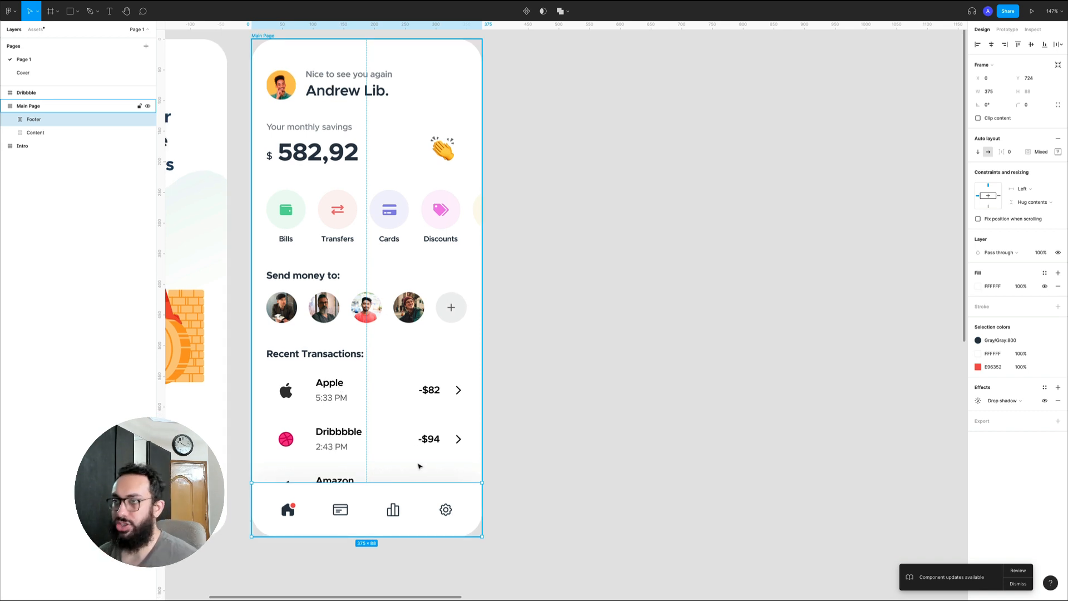
scroll(400, 206, left, 1)
Examine the auto layout of the Content frame and the intro frames nested inside it
double_click(336, 89)
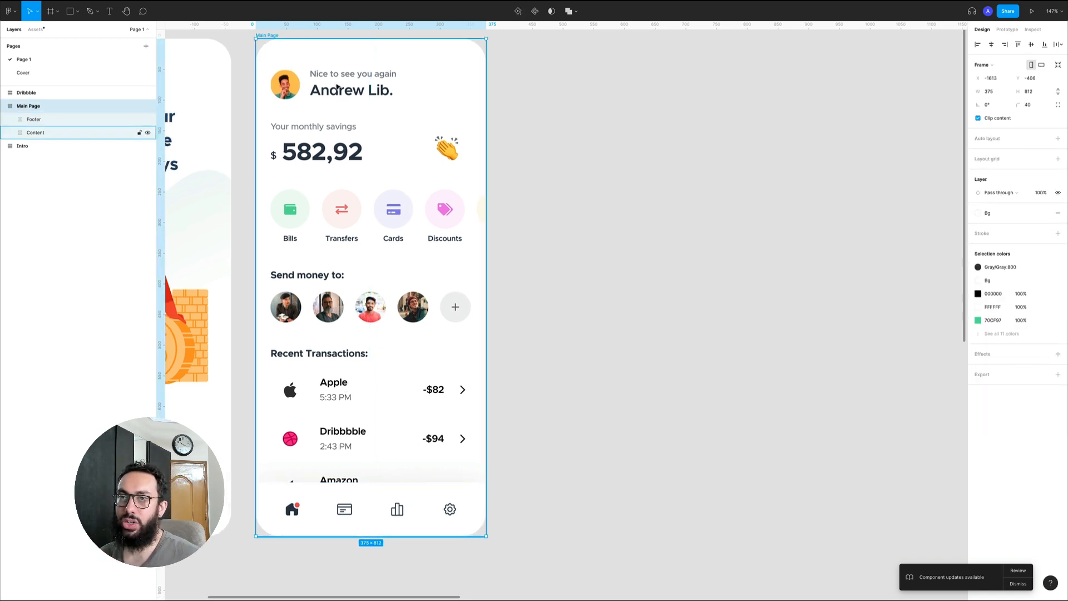
double_click(337, 90)
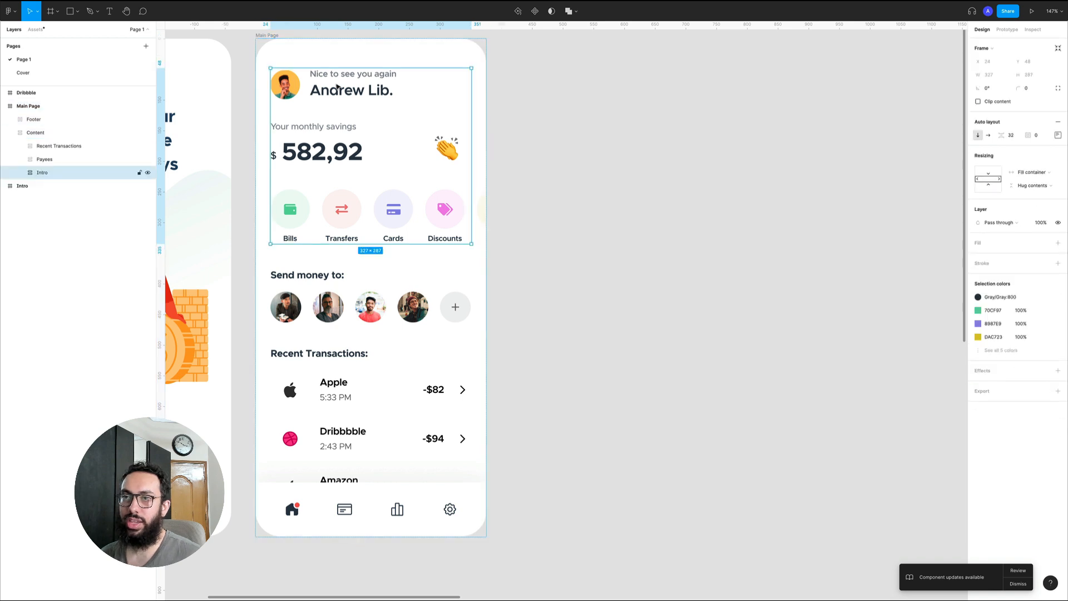
click(61, 138)
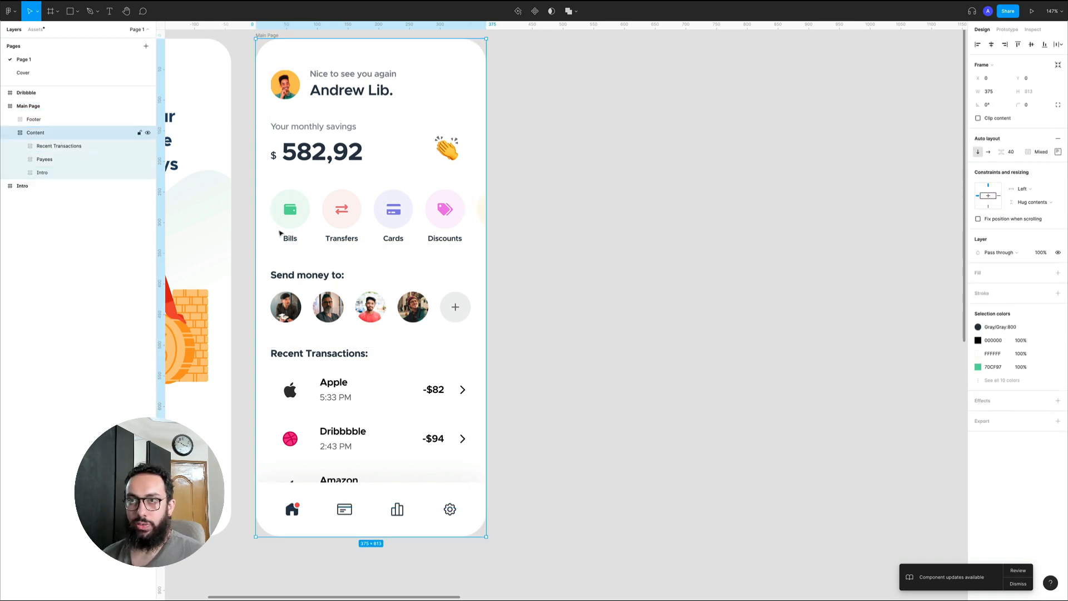
double_click(332, 82)
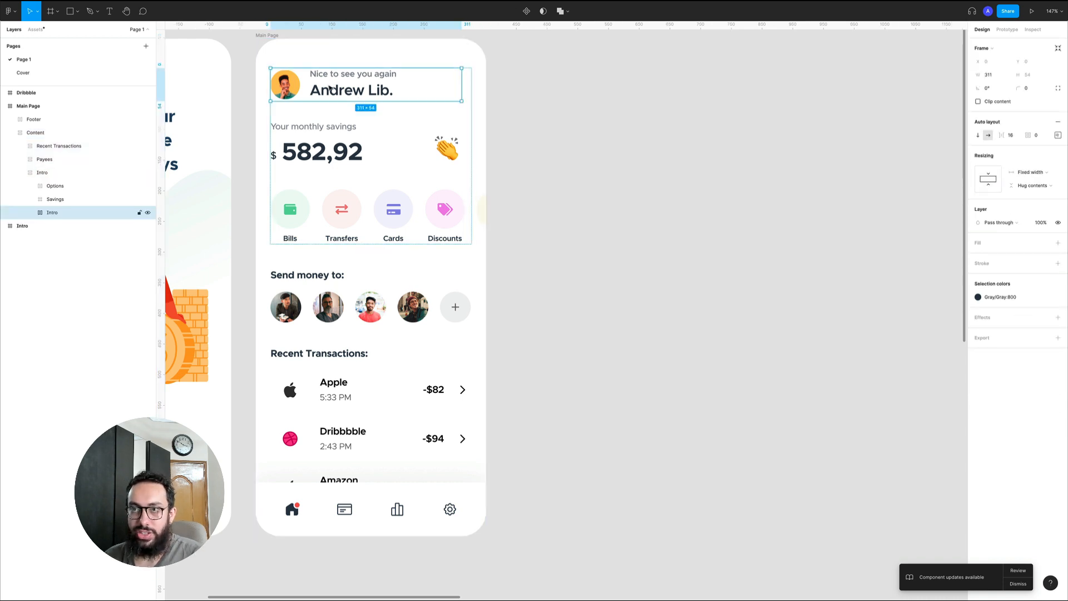
Rename the outer Intro frame inside Content to Intro Section
click(410, 116)
key(super+r)
key(Right)
text(Section)
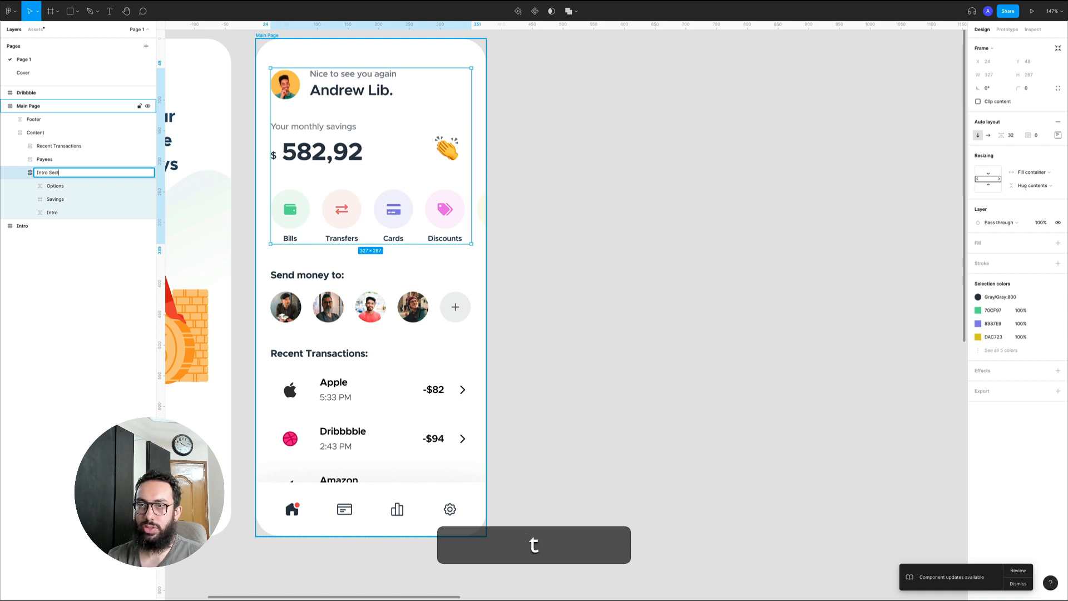
key(Return)
Rename the nested Intro frame with the avatar and greeting to Welcome
click(84, 213)
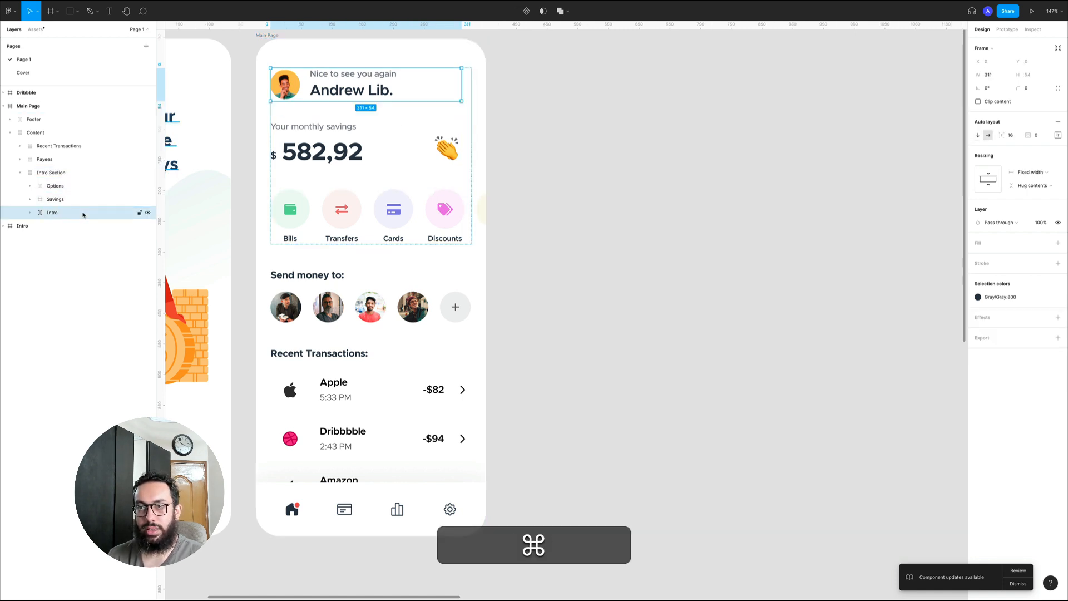
key(super+r)
text(Welcome)
key(Return)
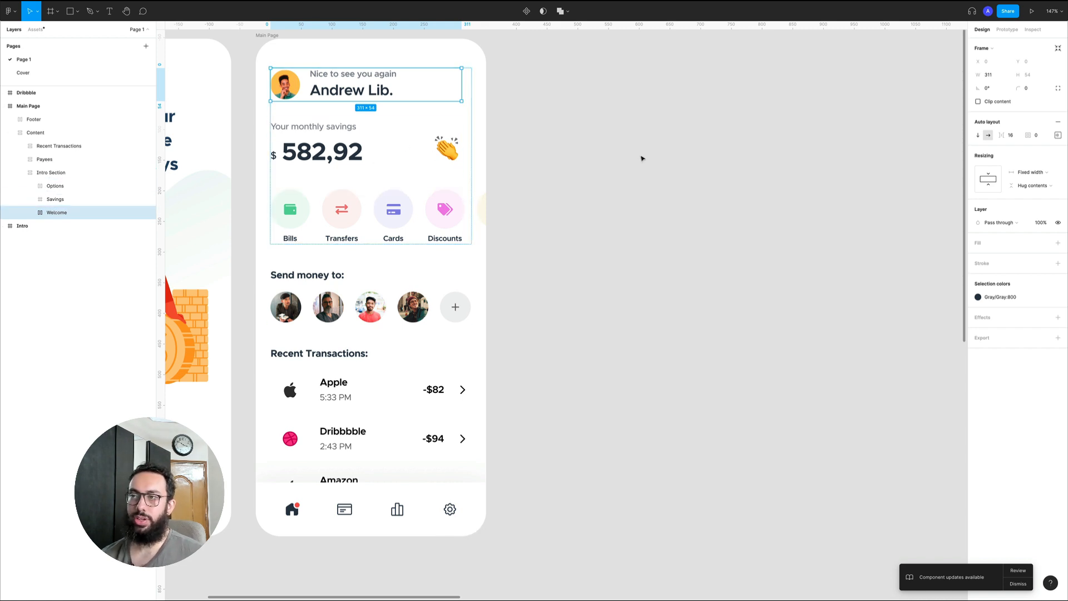
Move the Welcome block to the end of the Intro Section stack and the Savings block below Options
key(Down)
key(Down)
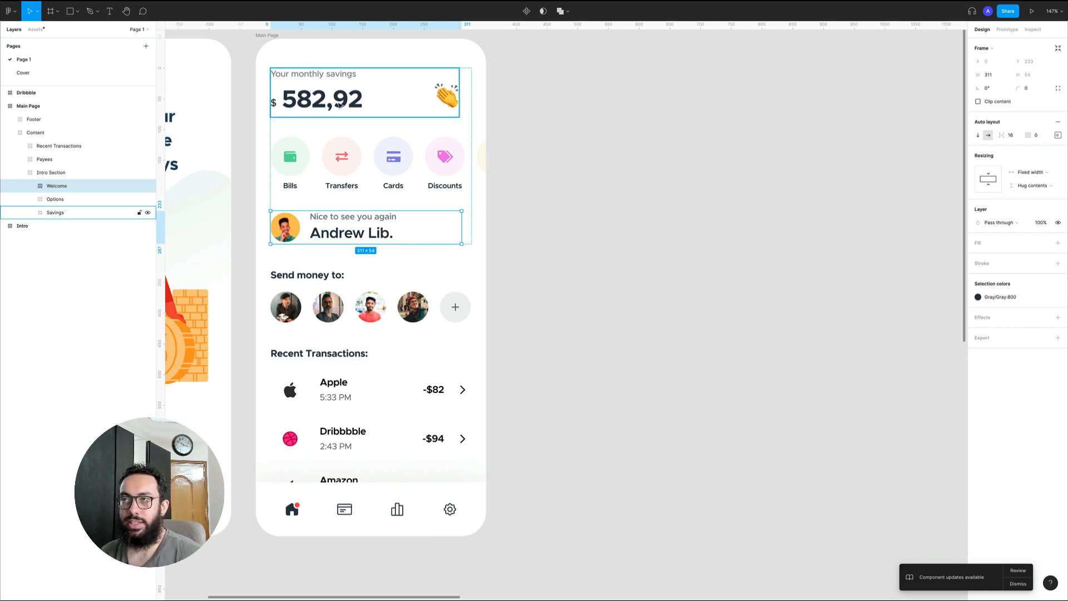
click(319, 94)
key(Down)
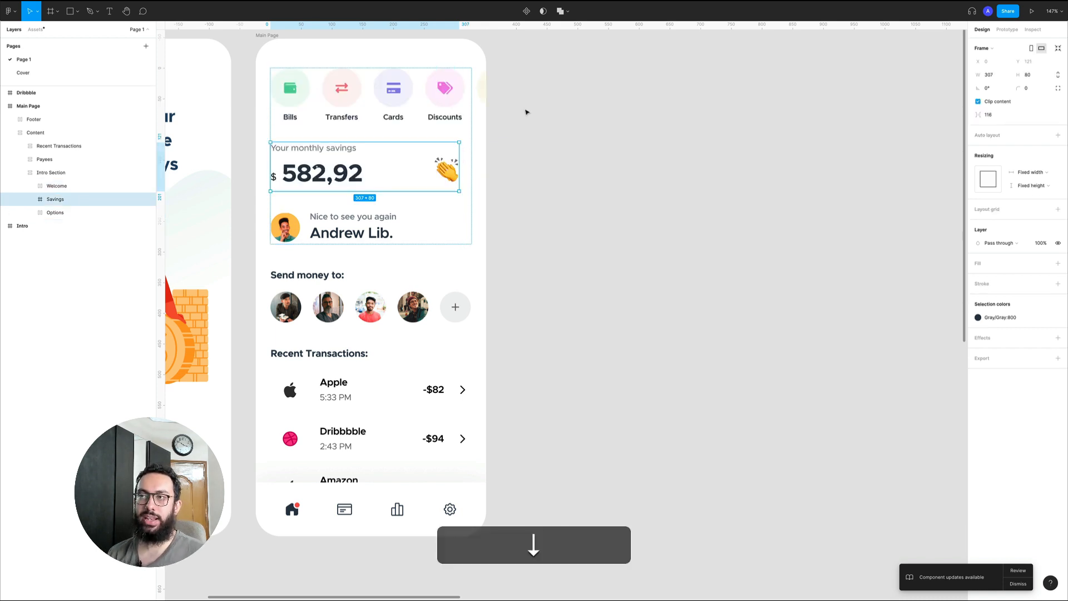
Restore the Intro Section order by moving Options below Savings and Welcome back to the start of the stack
click(391, 113)
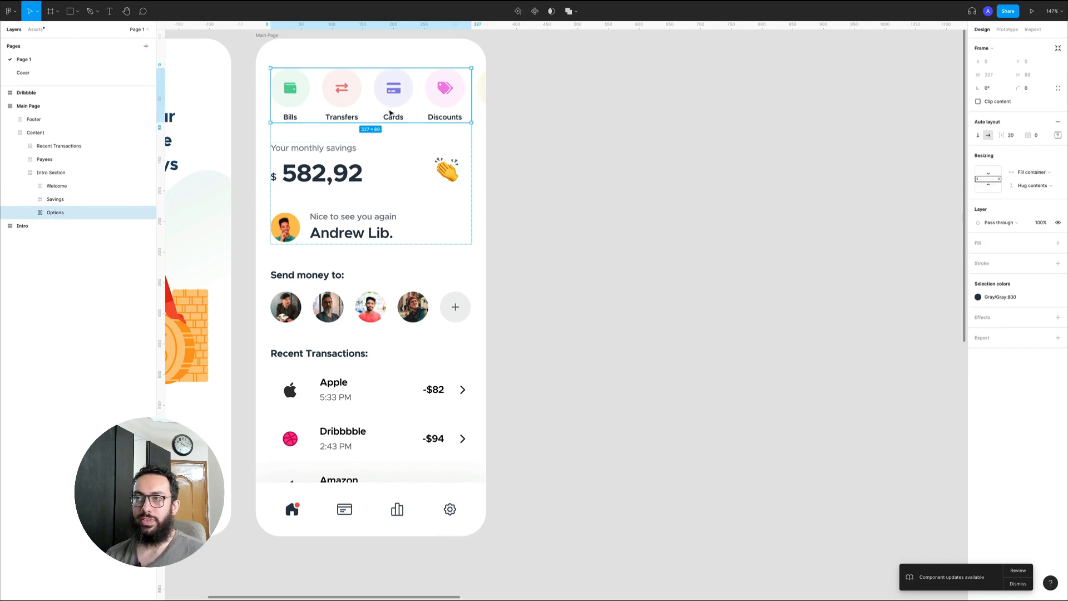
key(Down)
click(348, 218)
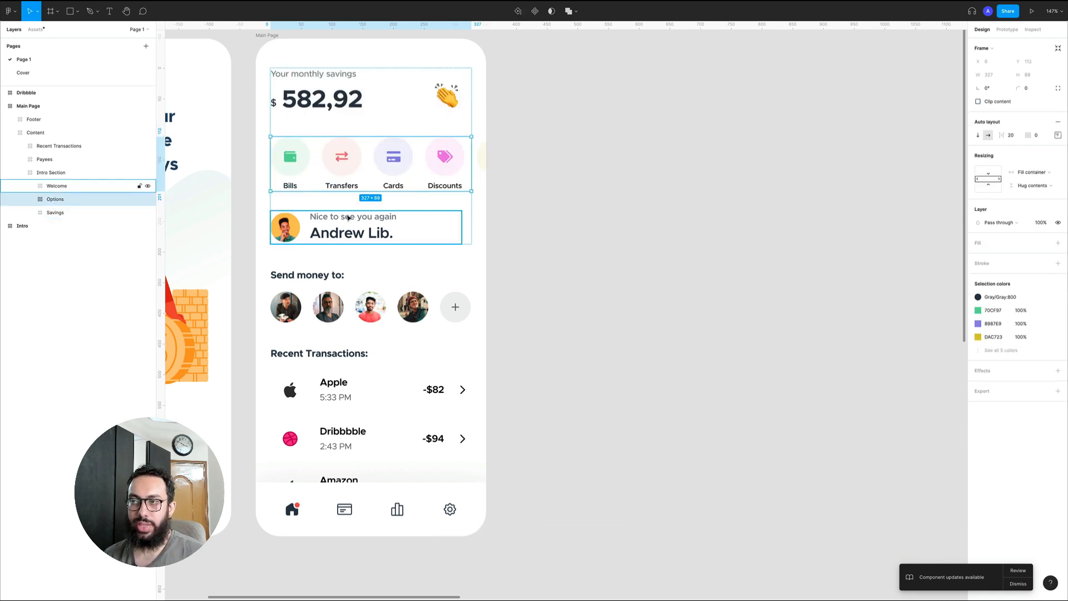
key(Up)
key(Up)
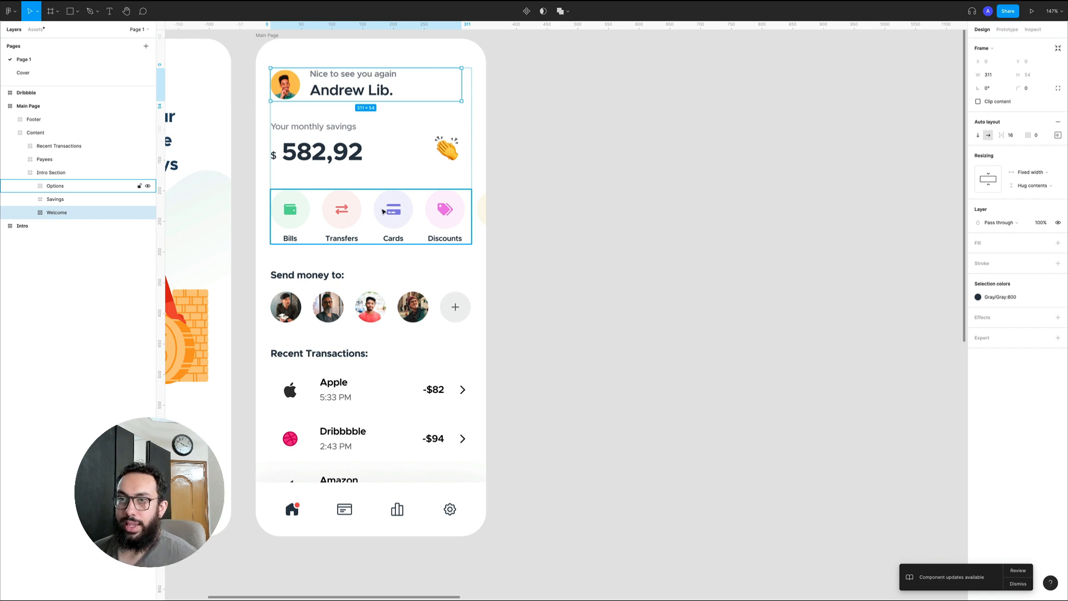
Examine the auto layout of the Options row and its Bills and Discounts cards
double_click(289, 213)
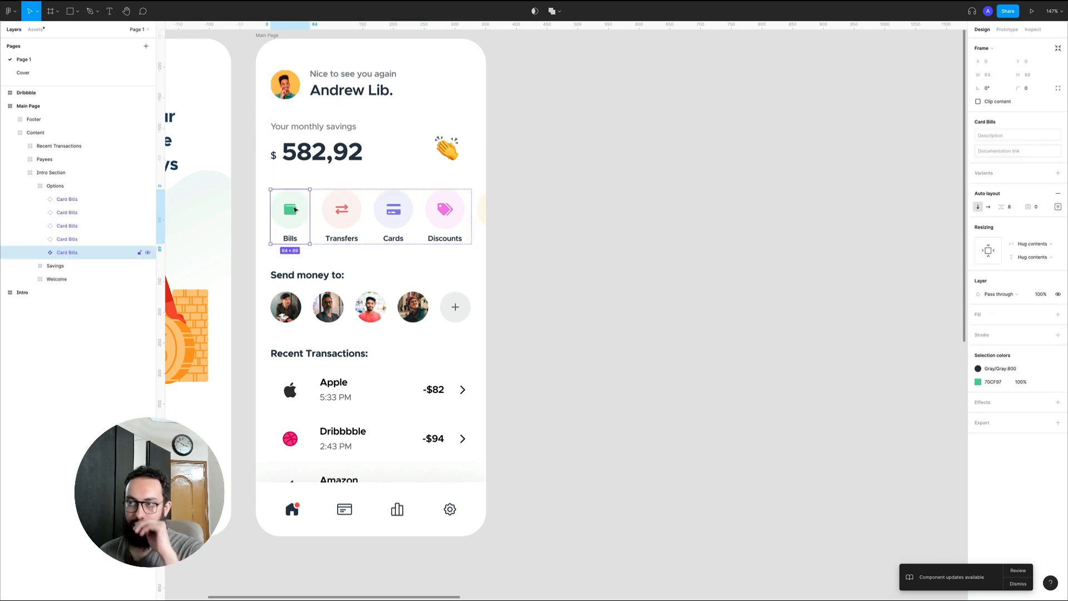
click(315, 192)
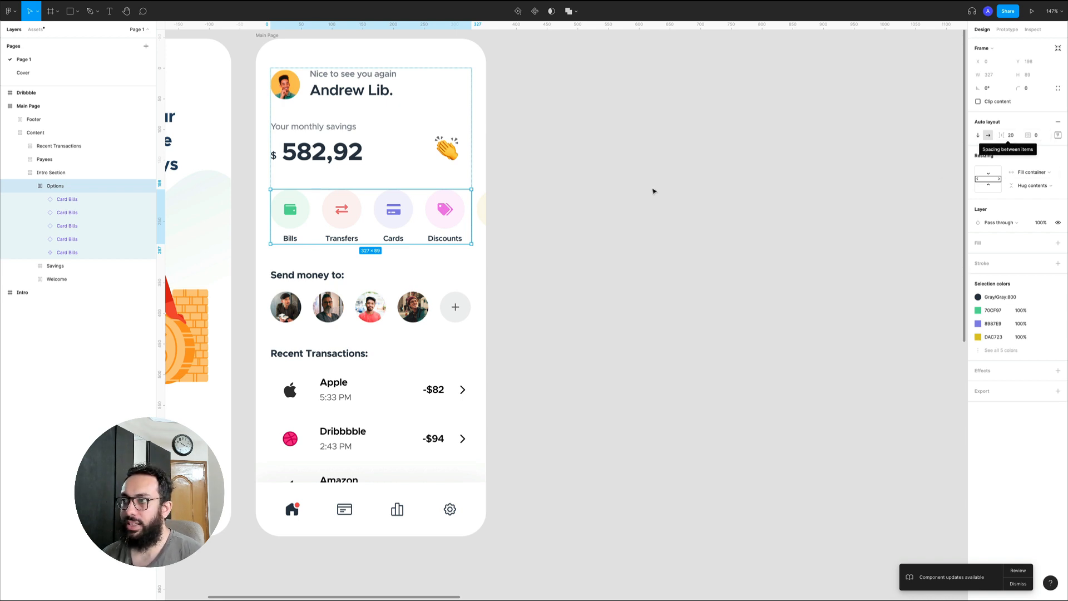
click(451, 210)
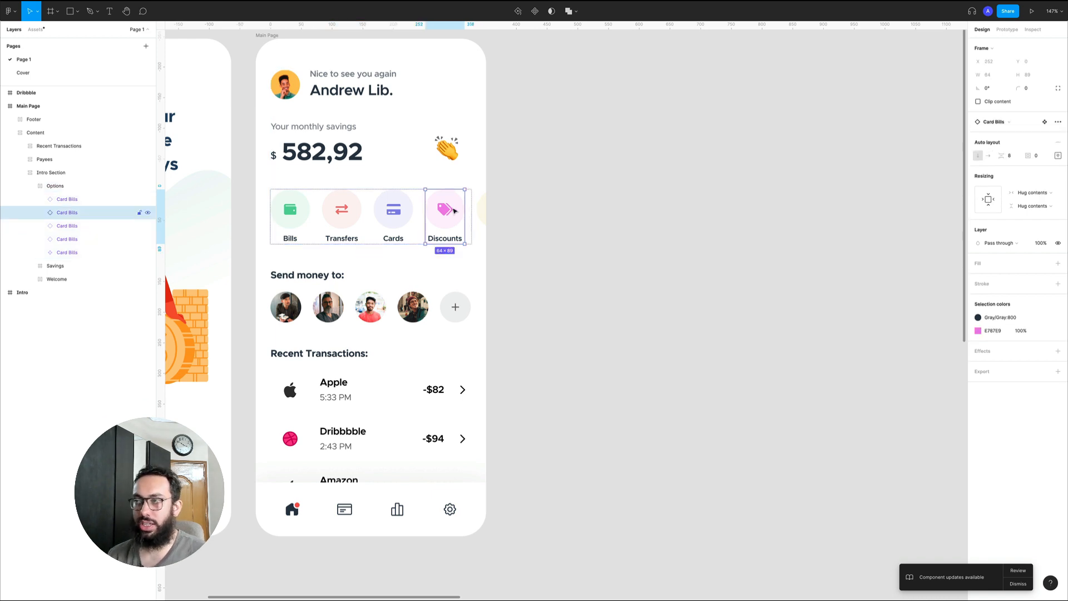
click(538, 208)
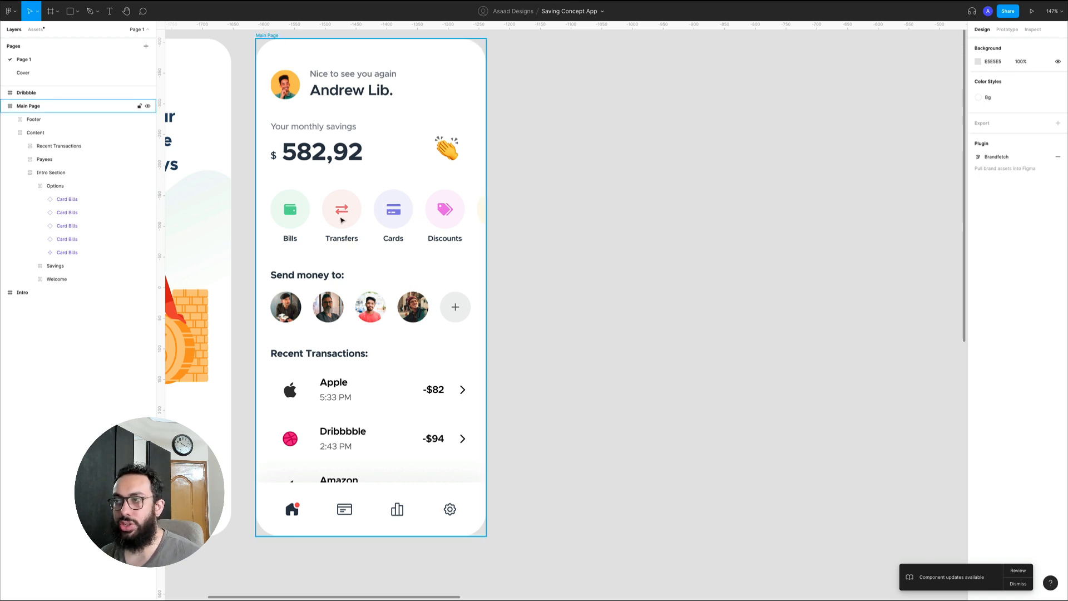
Move the Discounts card one place right in the Options row and back to fourth place
click(457, 214)
click(458, 211)
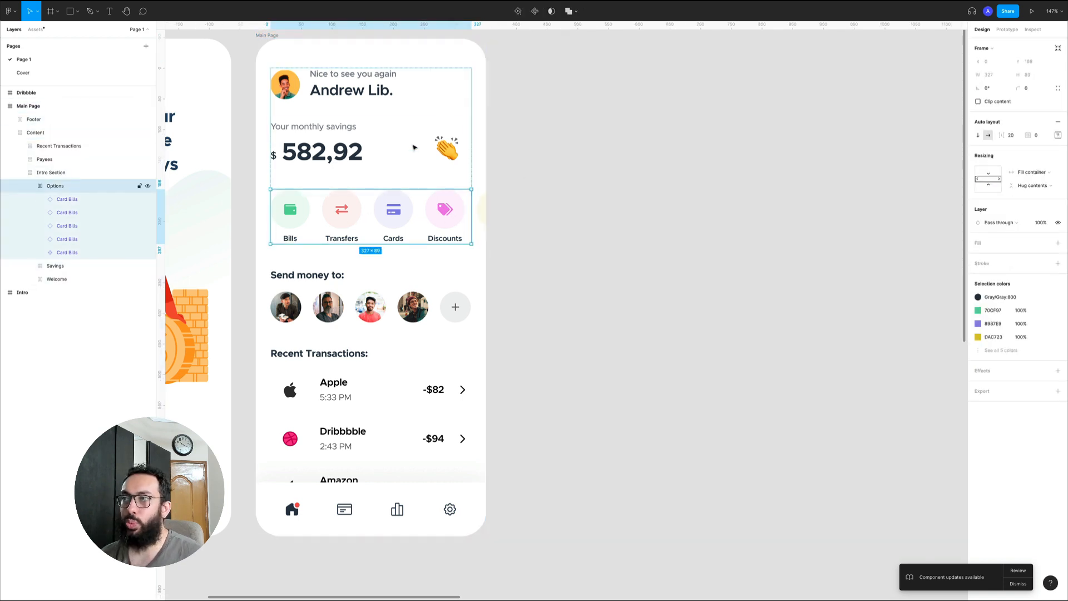
click(447, 217)
key(Left)
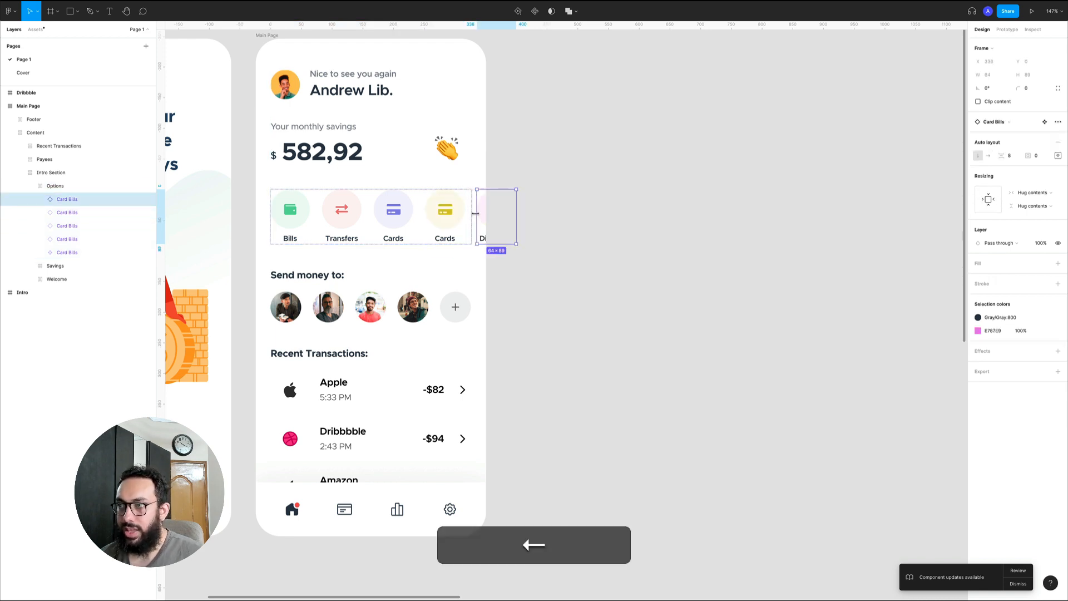
Move the purple Cards item to the front of the Options row and back to third place
key(z)
drag(260, 142, 588, 285)
key(space)
click(792, 255)
triple_click(564, 271)
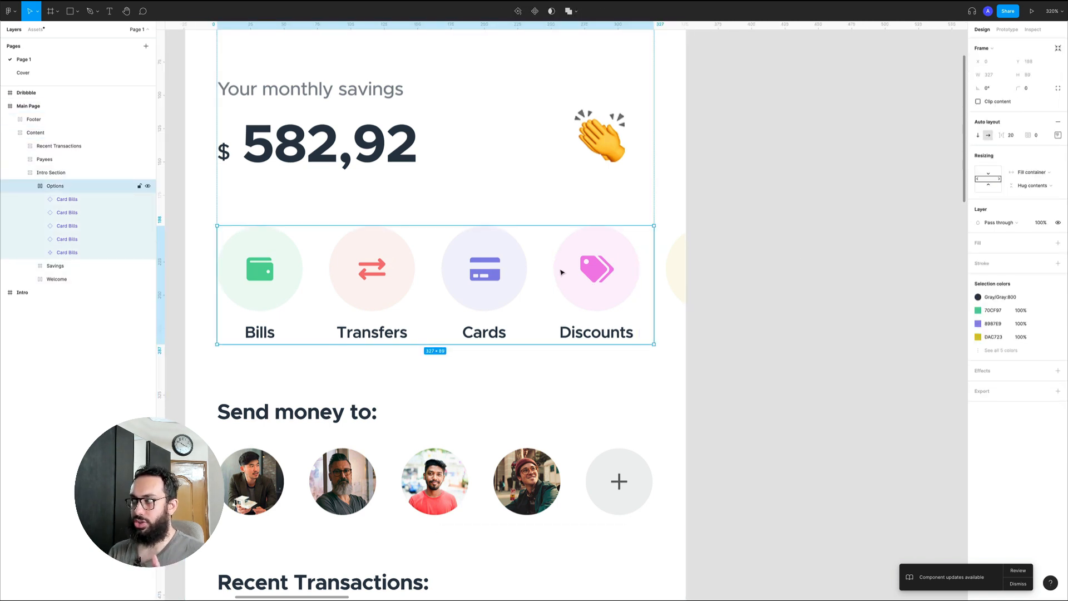
click(685, 264)
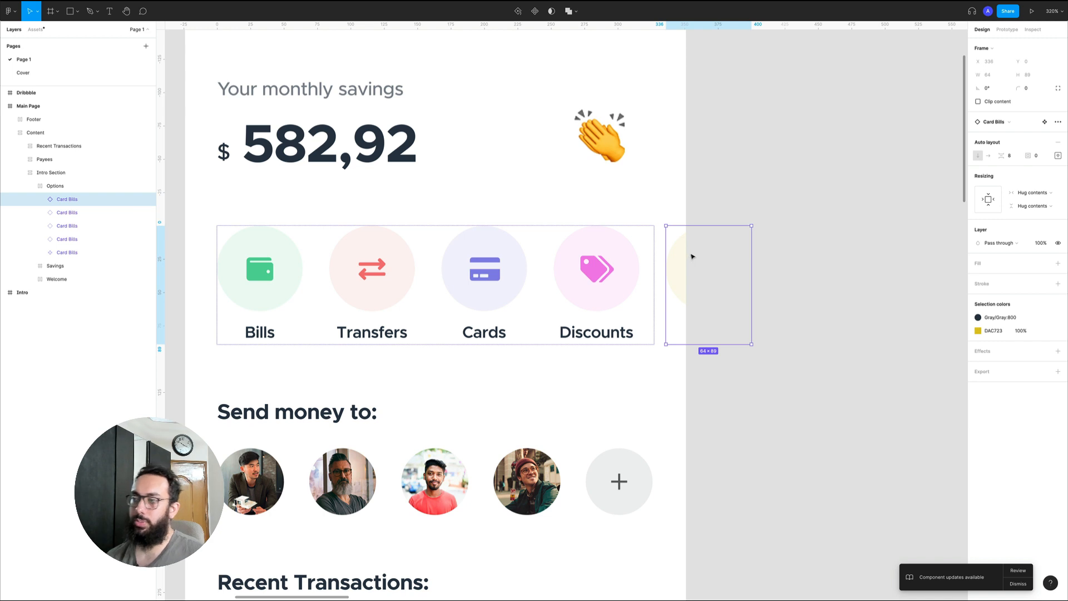
click(485, 266)
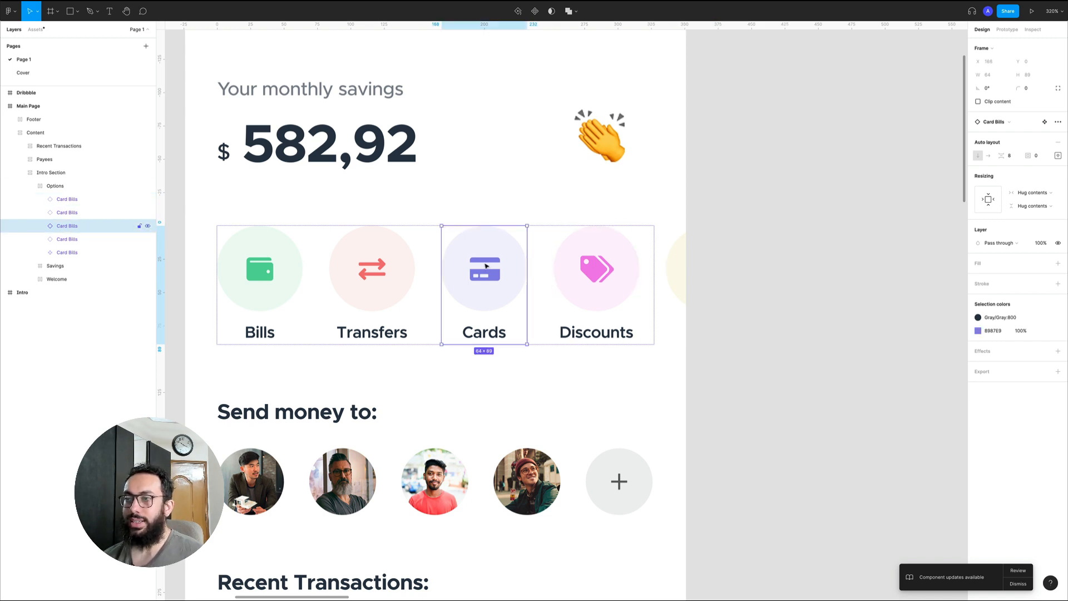
key(Left)
key(Left)
key(Right)
key(Right)
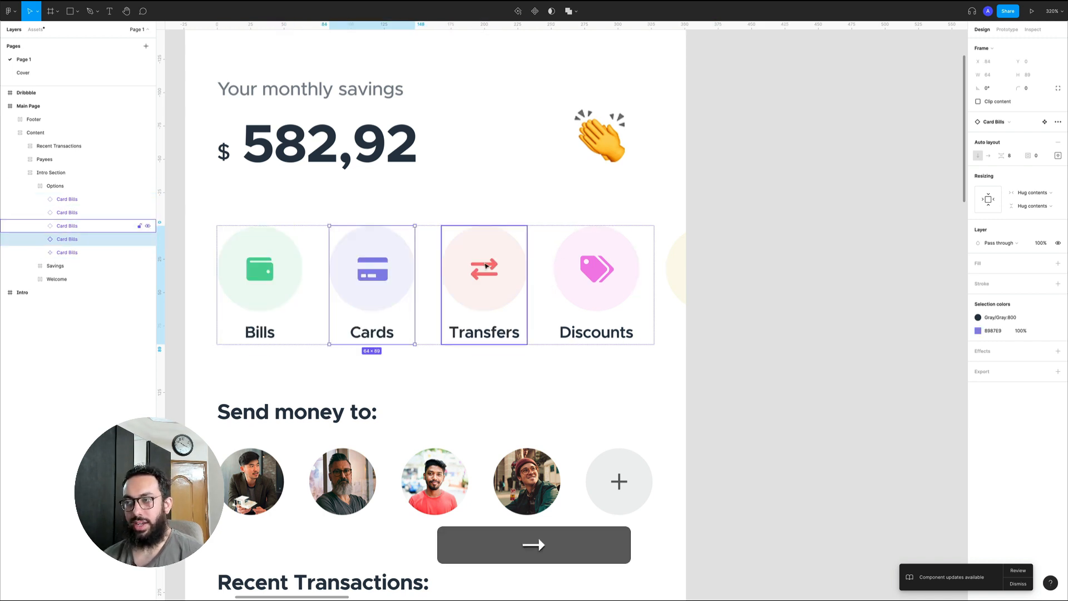
Select the Main Page frame and its Intro Section to examine their layout settings
key(alt+z)
alt+click(553, 287)
alt+click(554, 285)
click(687, 274)
key(space)
drag(677, 275, 641, 245)
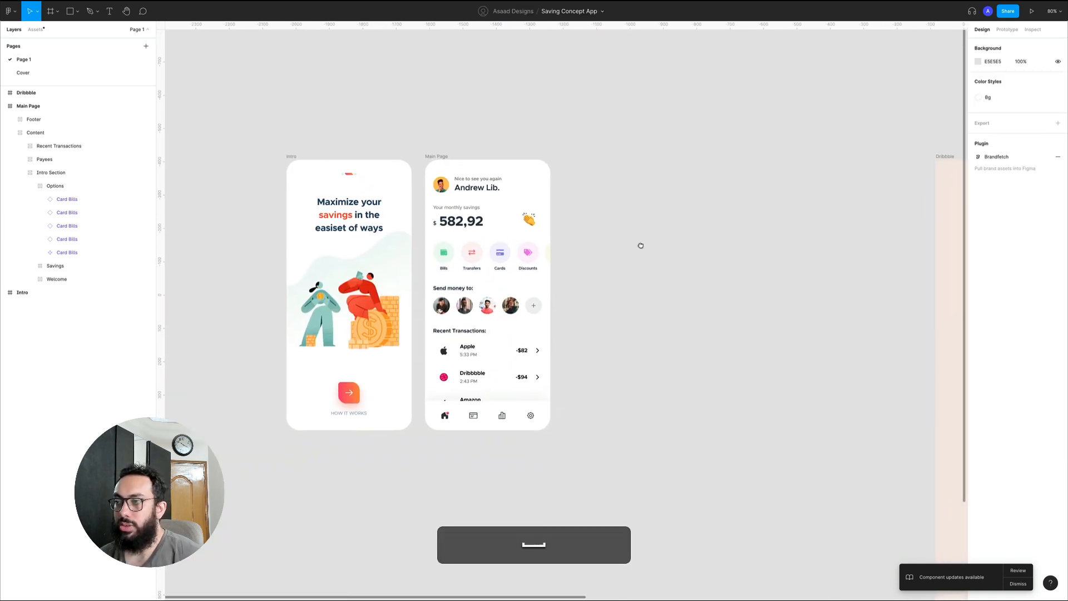
click(455, 232)
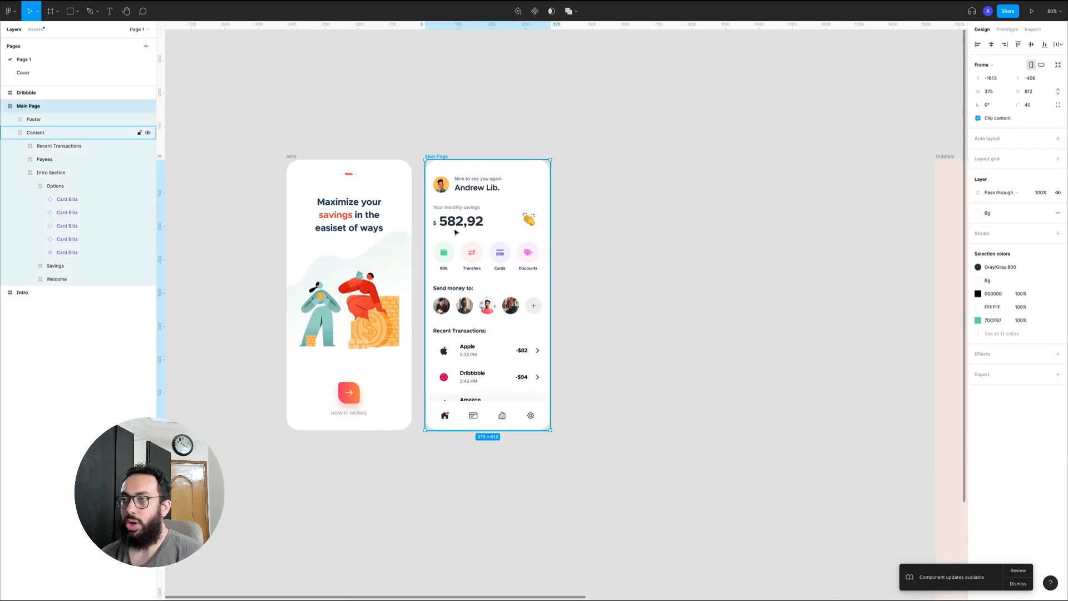
click(477, 227)
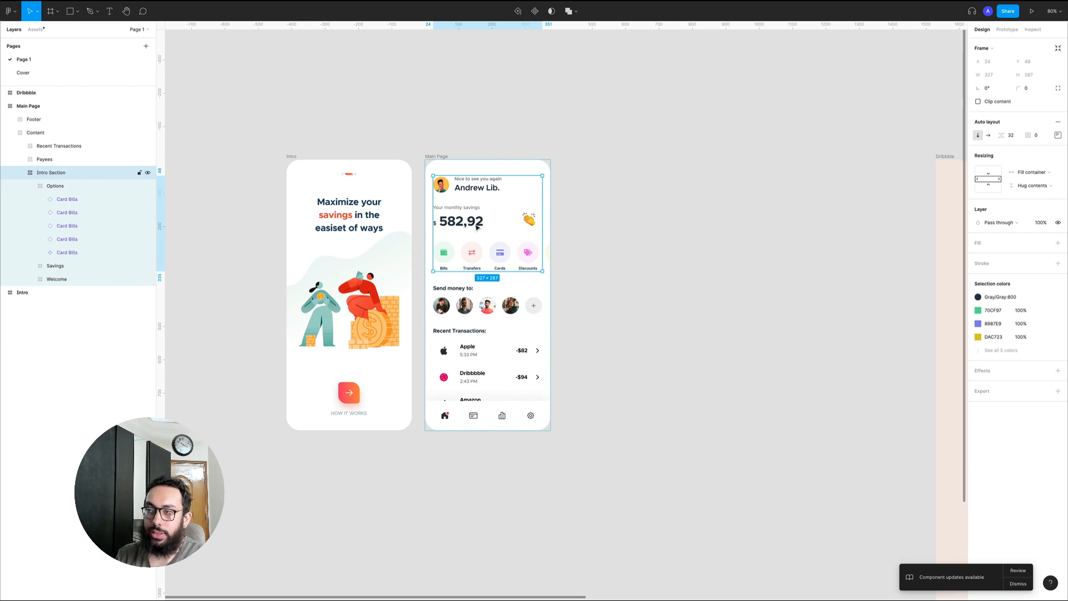
key(z)
click(538, 226)
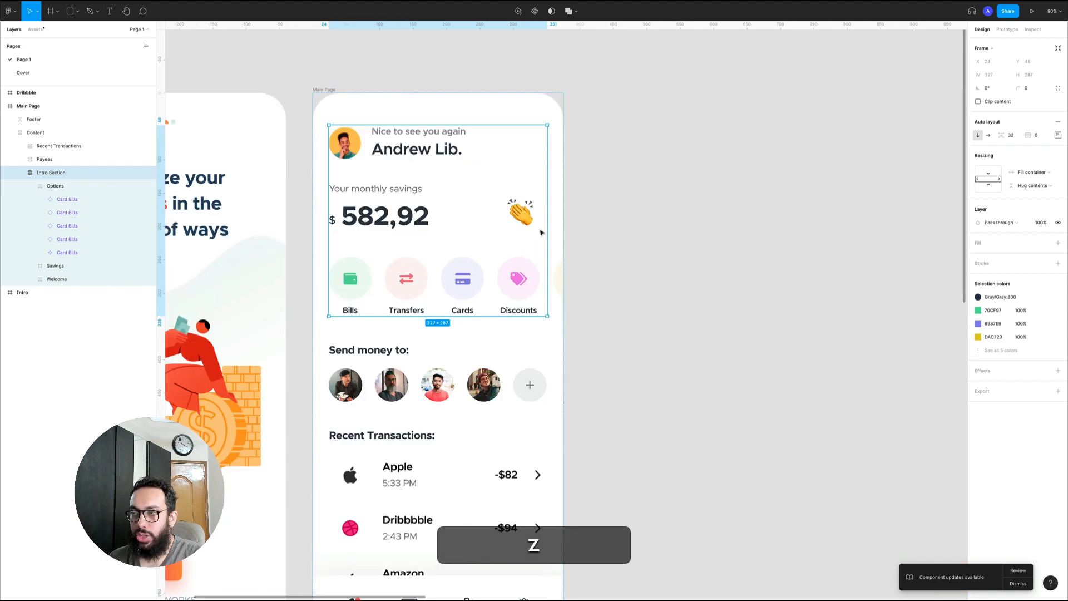
key(space)
drag(600, 287, 582, 219)
Move the plus button to the first place in the Send money to row and back to the end
click(428, 317)
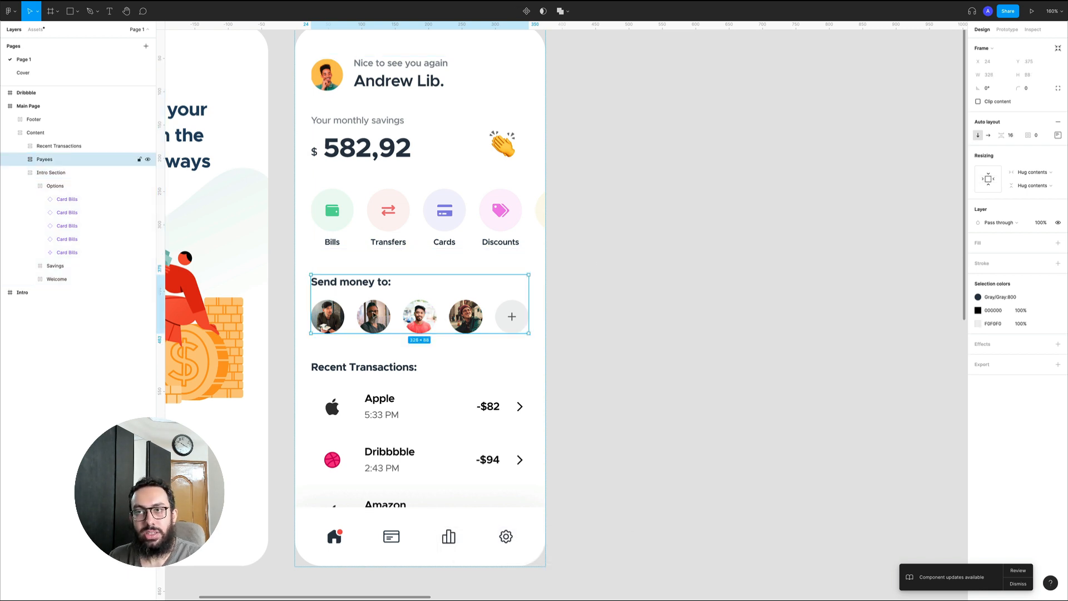
double_click(374, 315)
click(520, 315)
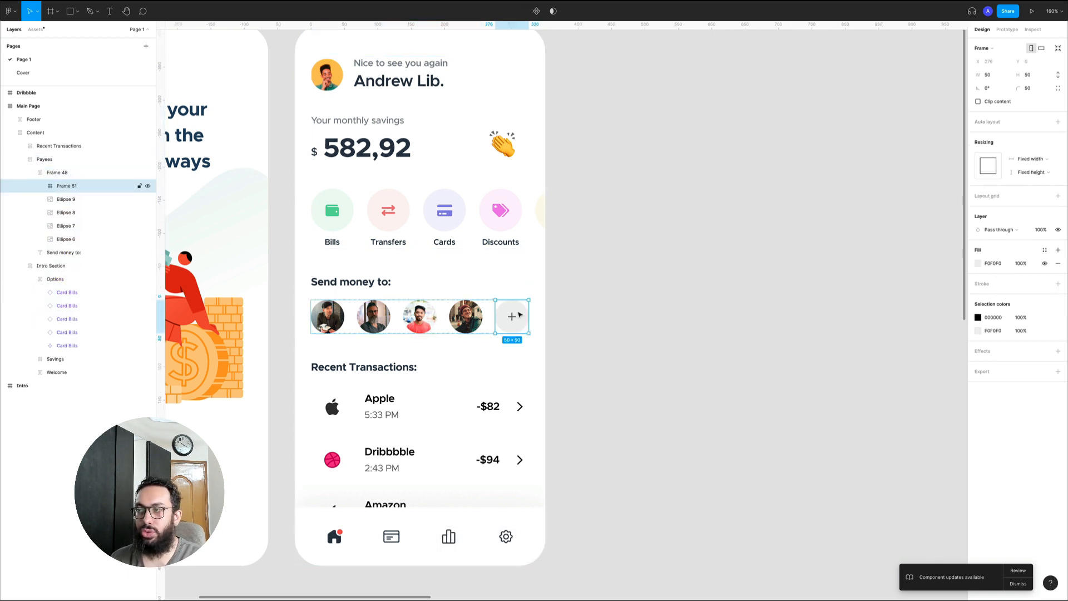
key(Left)
key(Left)
key(Left)
key(Left)
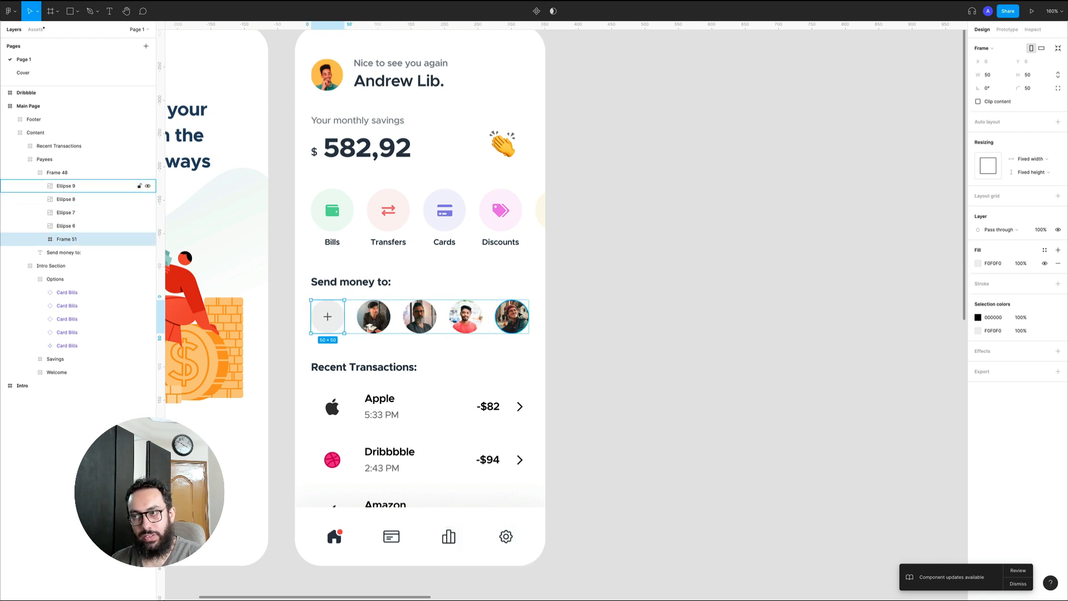
key(Right)
key(Right)
key(Right)
key(Right)
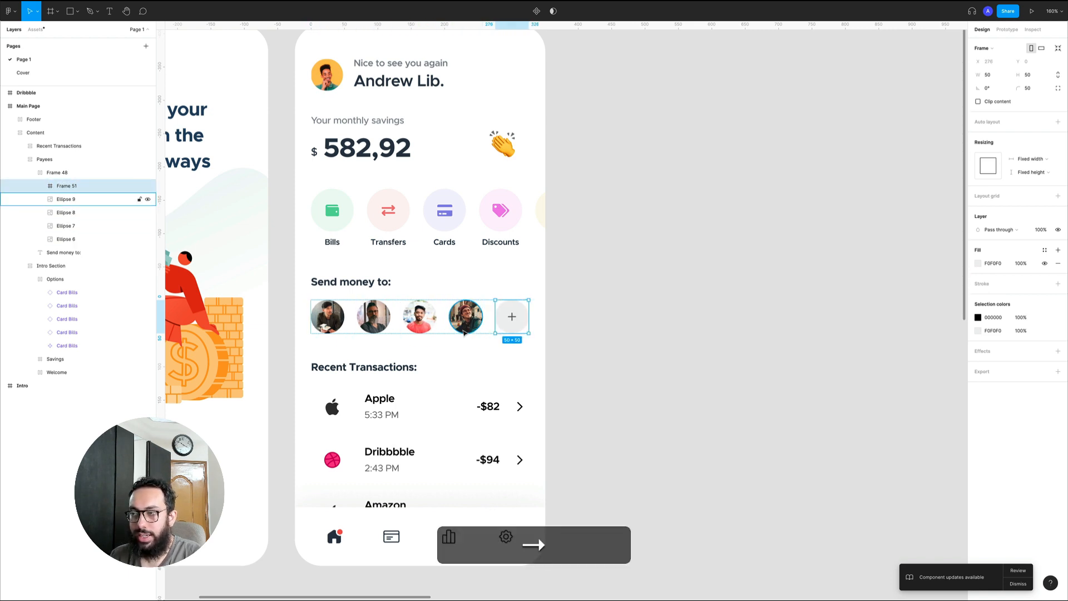
Move the fourth avatar in the Send money to row to second place and back to fourth
click(464, 328)
key(Left)
key(Right)
key(Left)
key(Left)
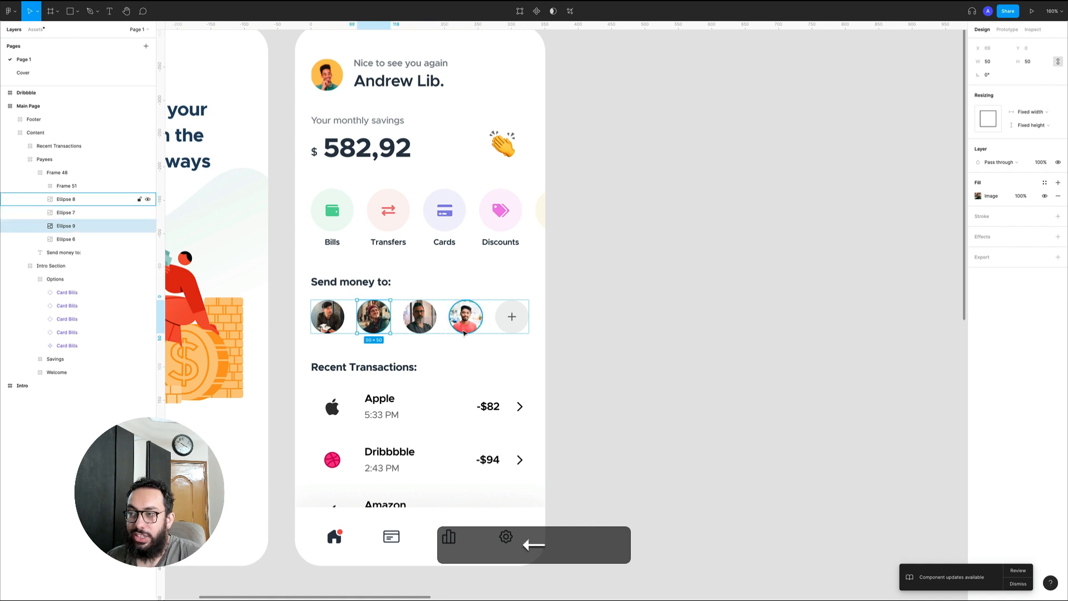
key(Right)
key(Right)
click(568, 303)
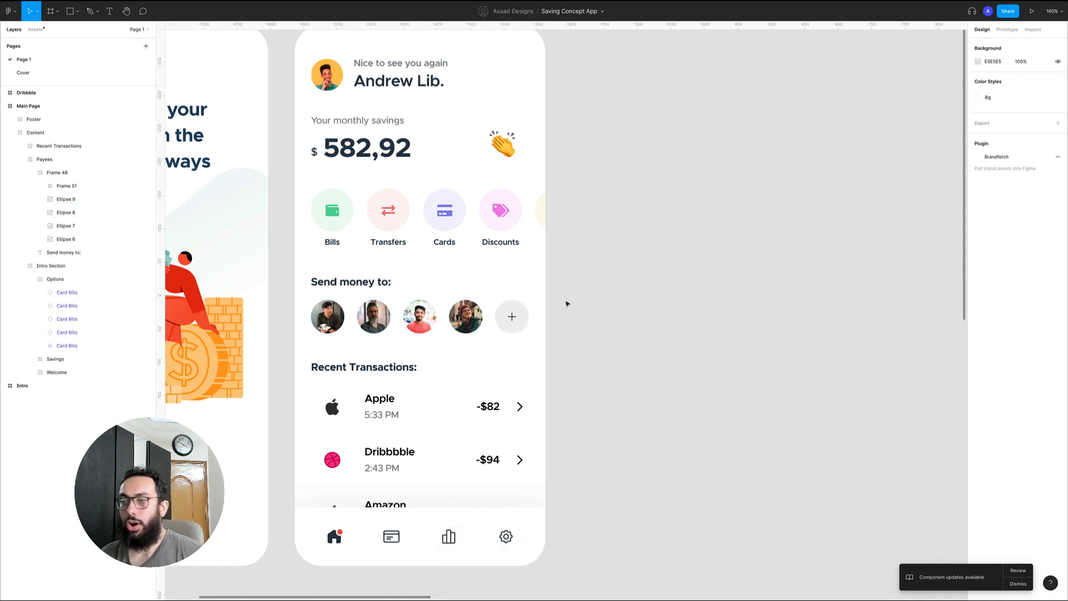
Move the Apple transaction item down the Recent Transactions list and back up to first place
double_click(398, 375)
double_click(398, 374)
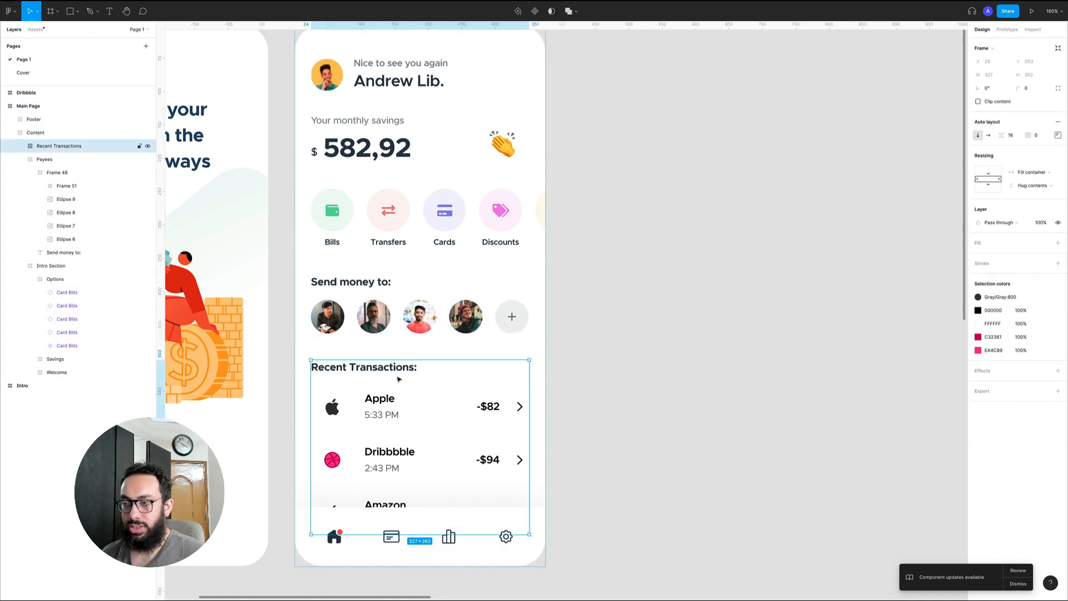
click(412, 405)
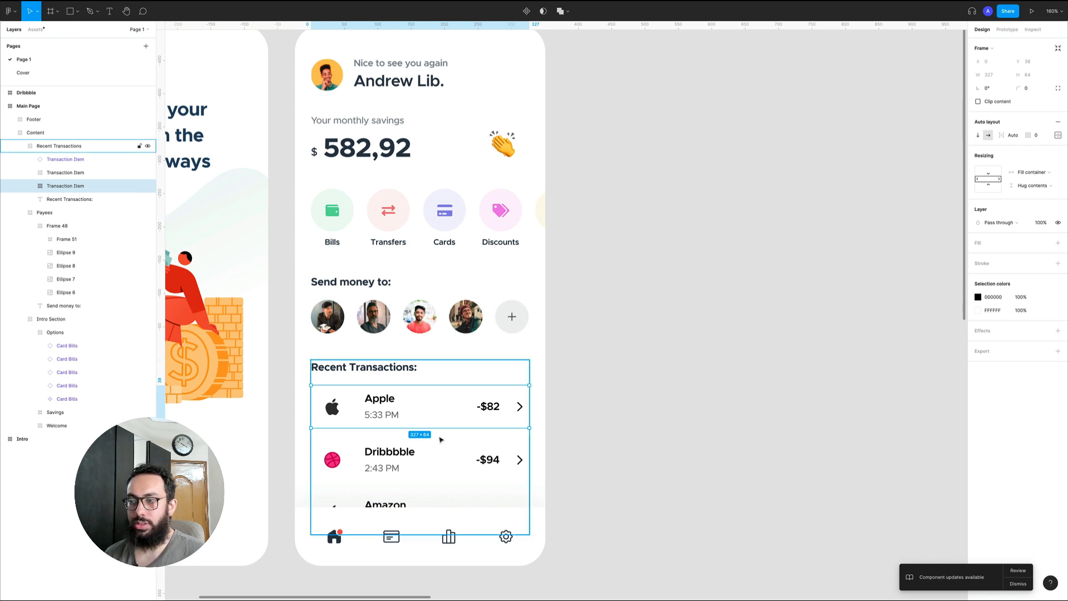
key(Down)
key(Down)
key(Up)
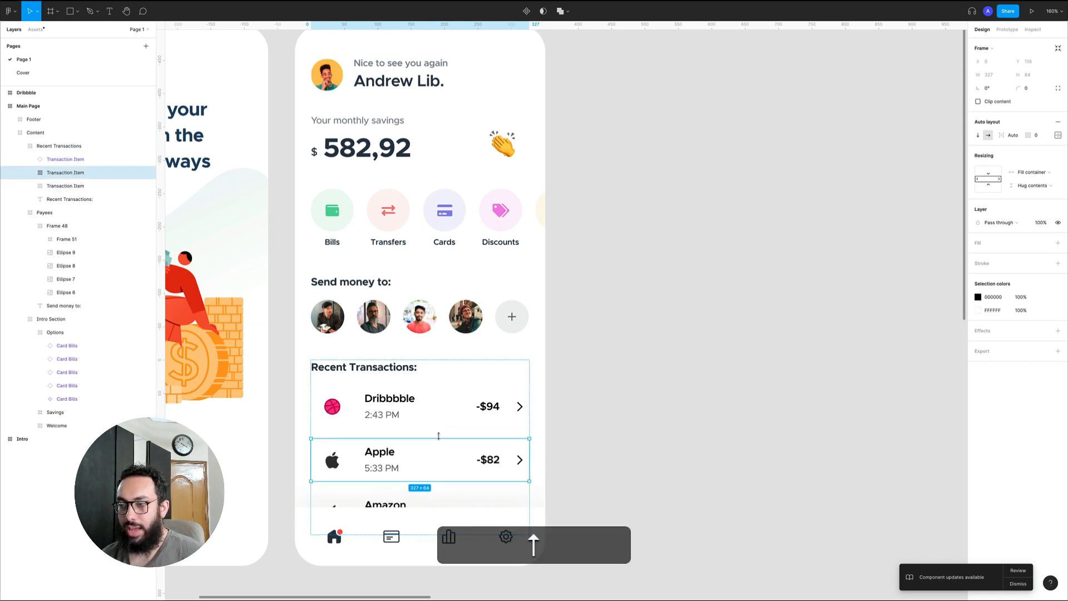
key(Up)
key(Up)
key(Down)
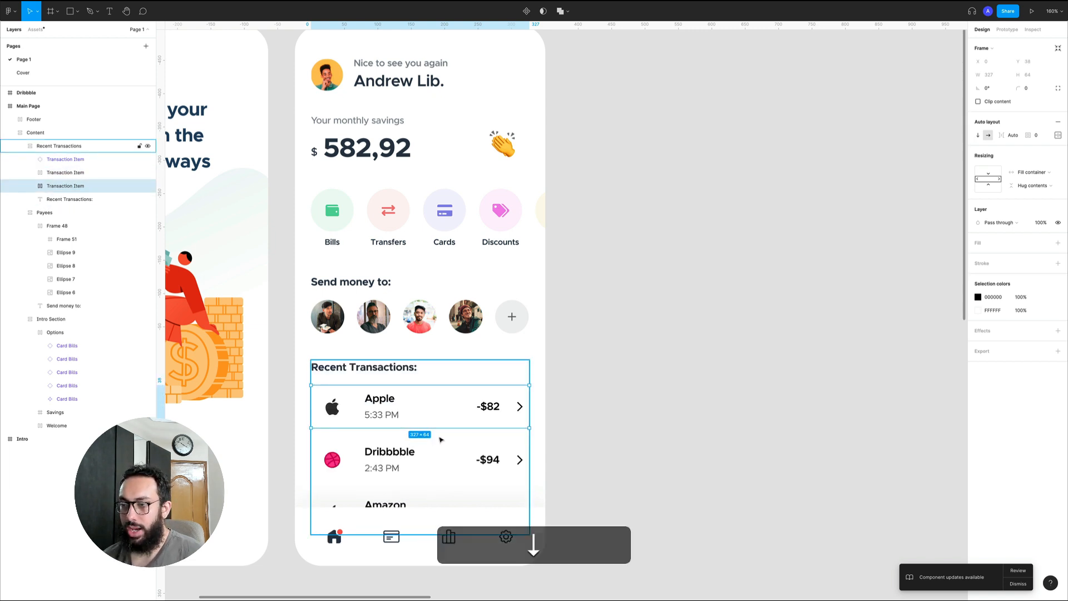
click(611, 406)
Move the whole Recent Transactions section above the other sections of the Content frame and undo the move
triple_click(449, 389)
key(Up)
key(Up)
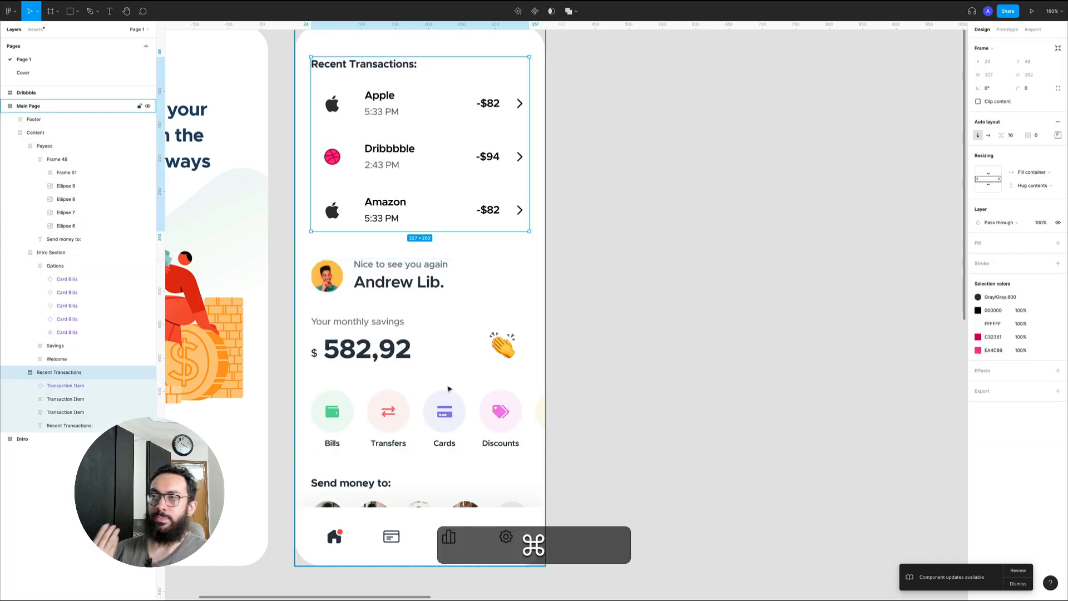
key(super+z)
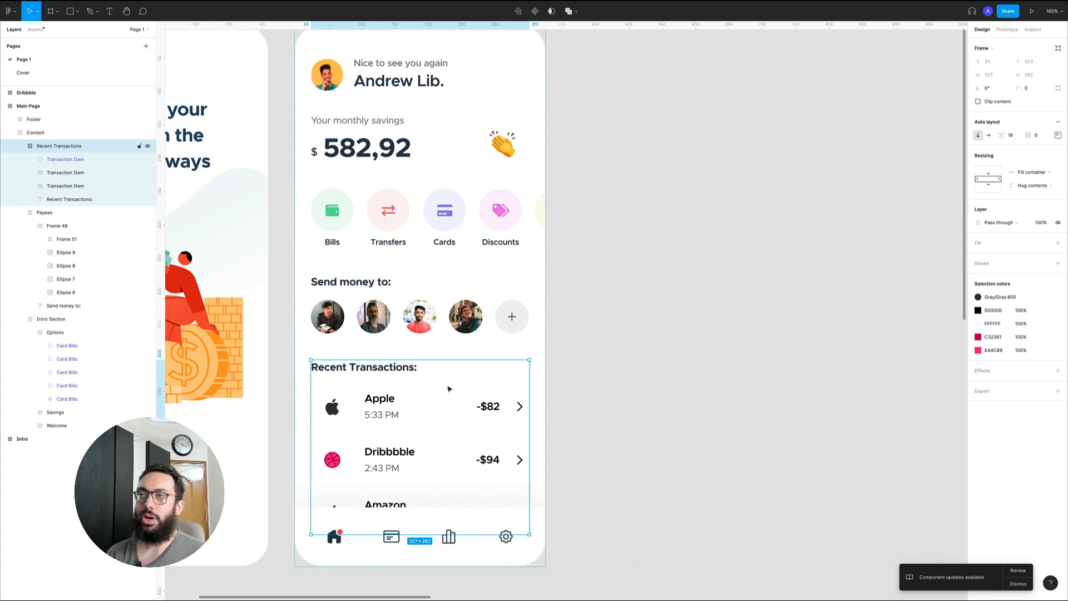
click(585, 410)
Select the Content frame of the Main Page and set its auto layout padding to 0
click(492, 318)
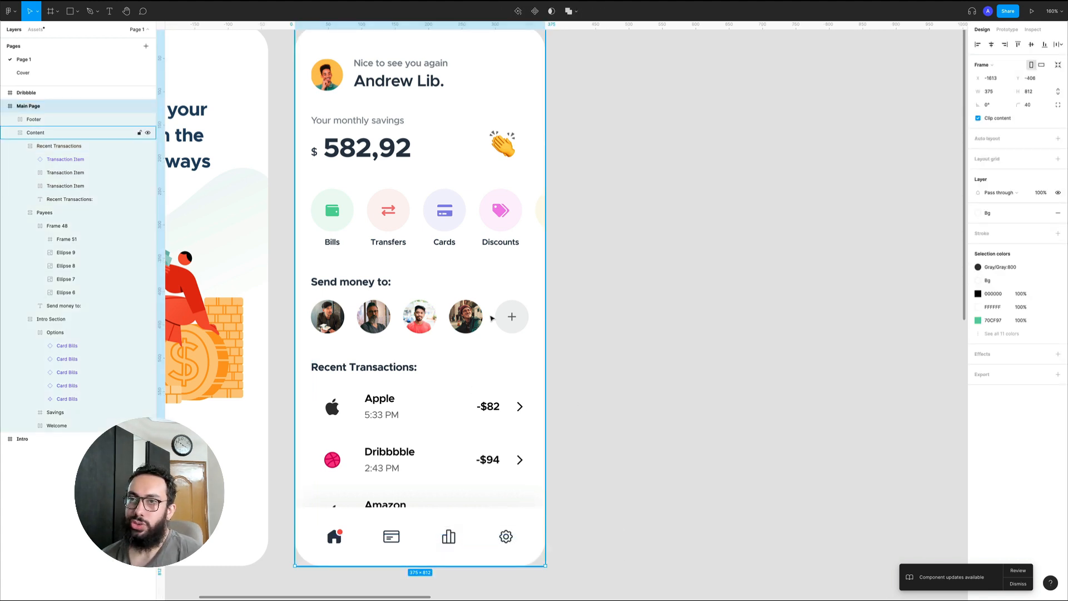
key(z)
alt+click(491, 317)
key(space)
drag(492, 317, 469, 310)
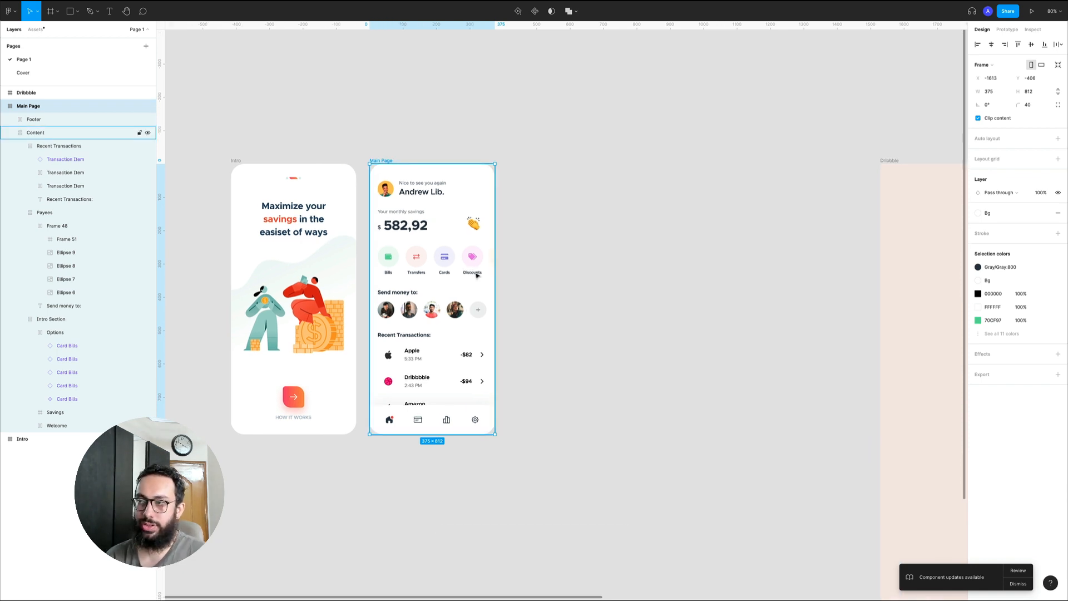
double_click(425, 260)
key(shift+Return)
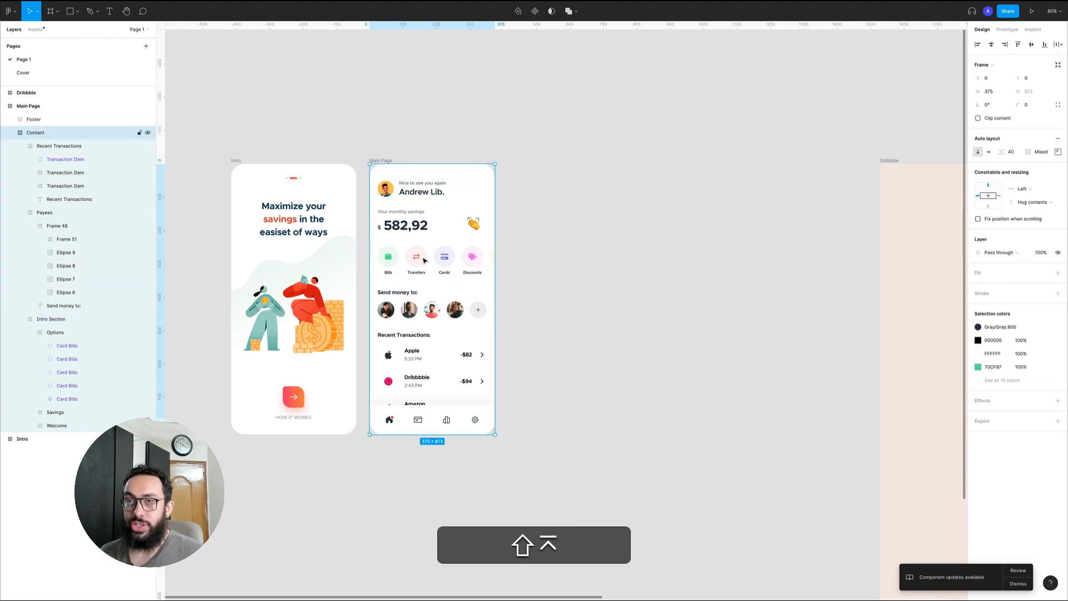
key(z)
drag(348, 122, 614, 450)
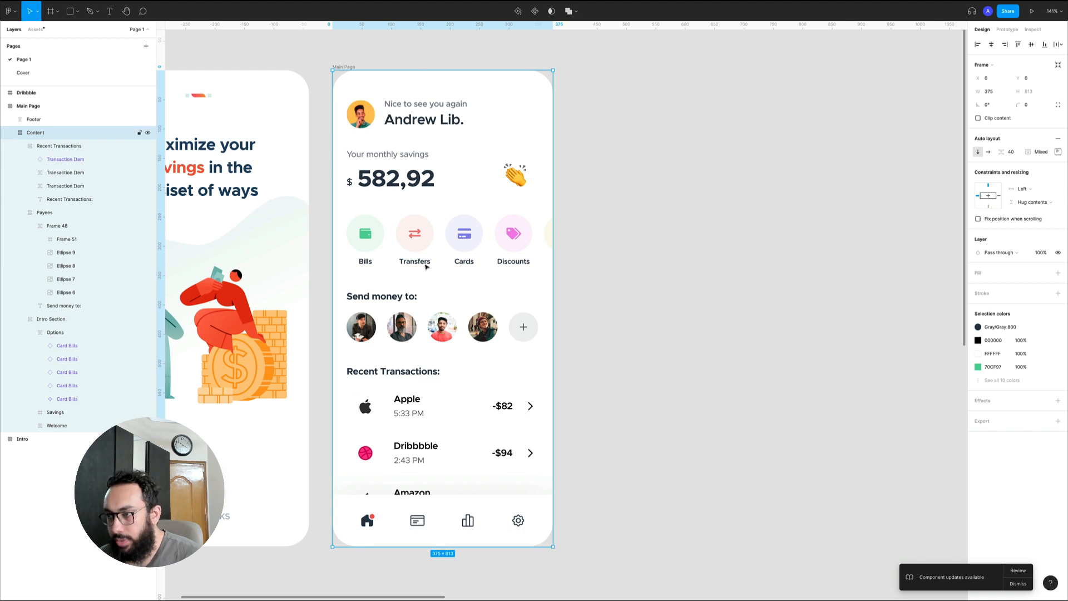
click(1058, 154)
click(1059, 155)
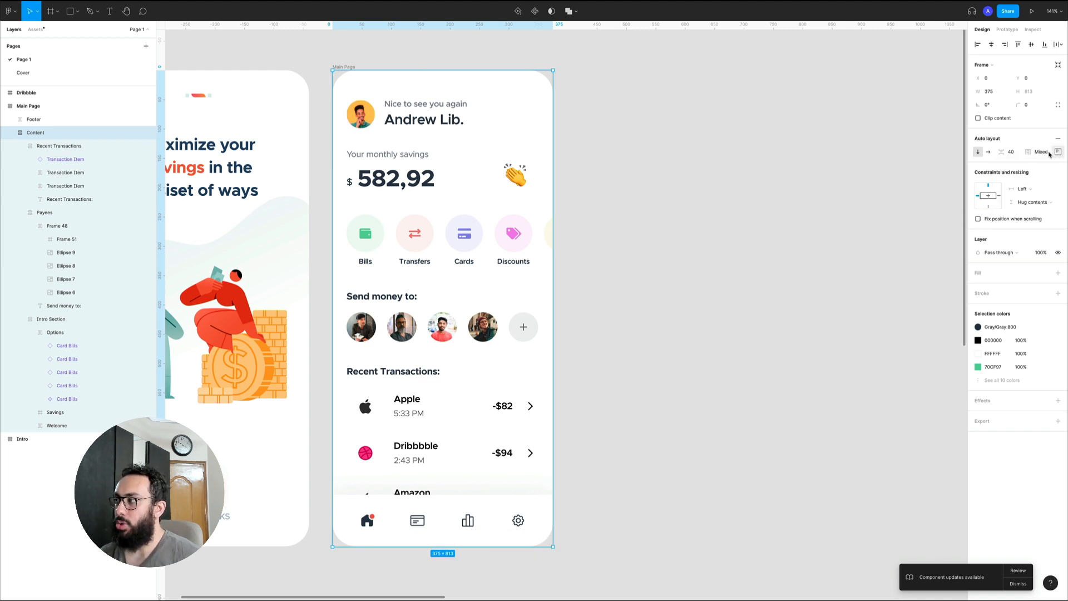
click(1041, 152)
text(0)
key(Return)
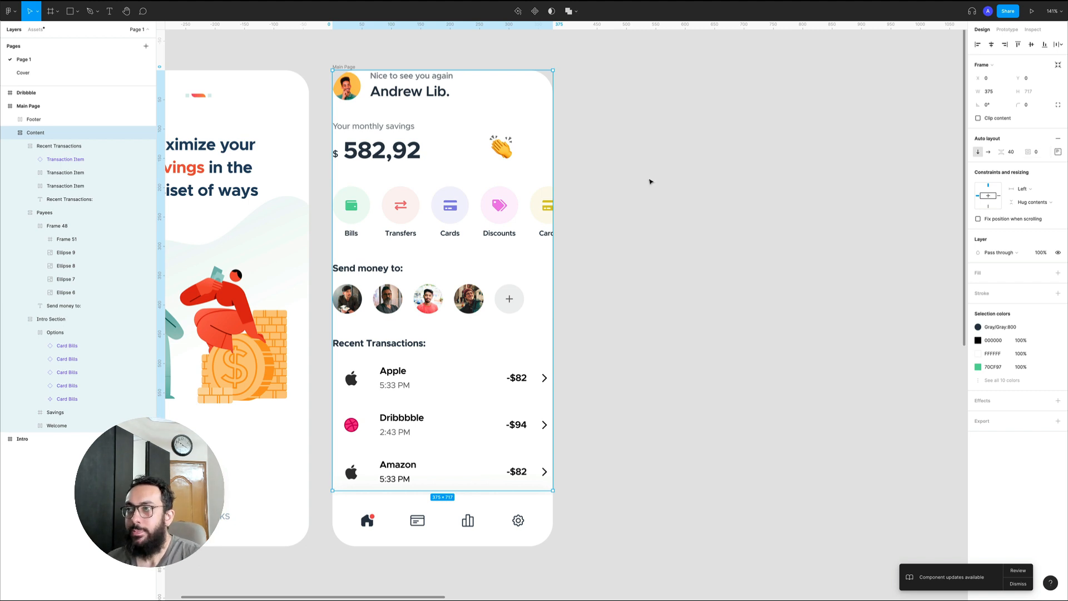
Set the Savings frame's width to Fill container and add auto layout to it
click(473, 144)
click(472, 144)
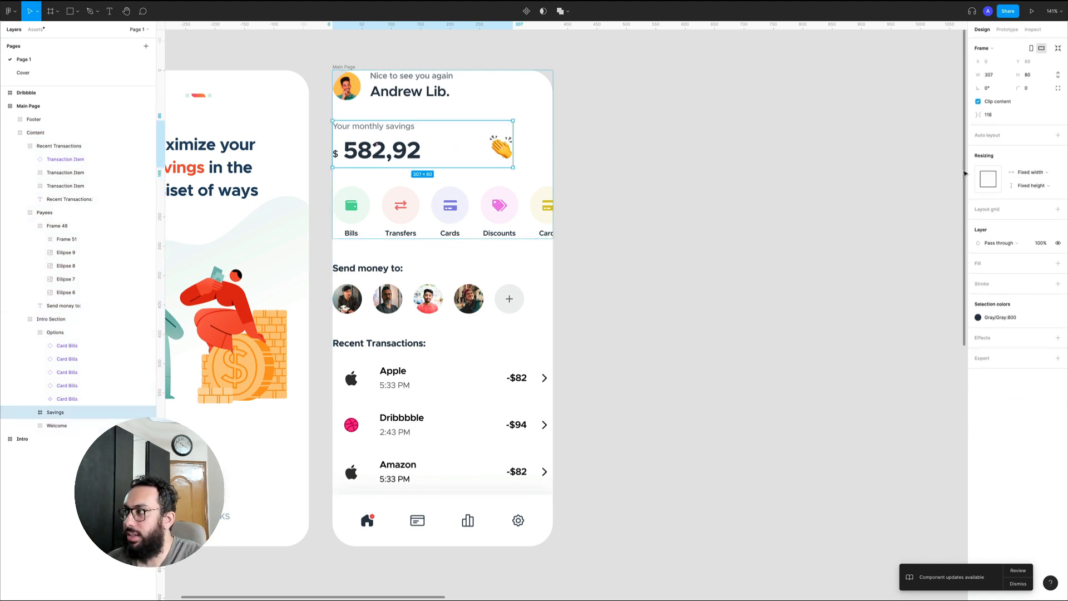
click(1031, 172)
click(1025, 181)
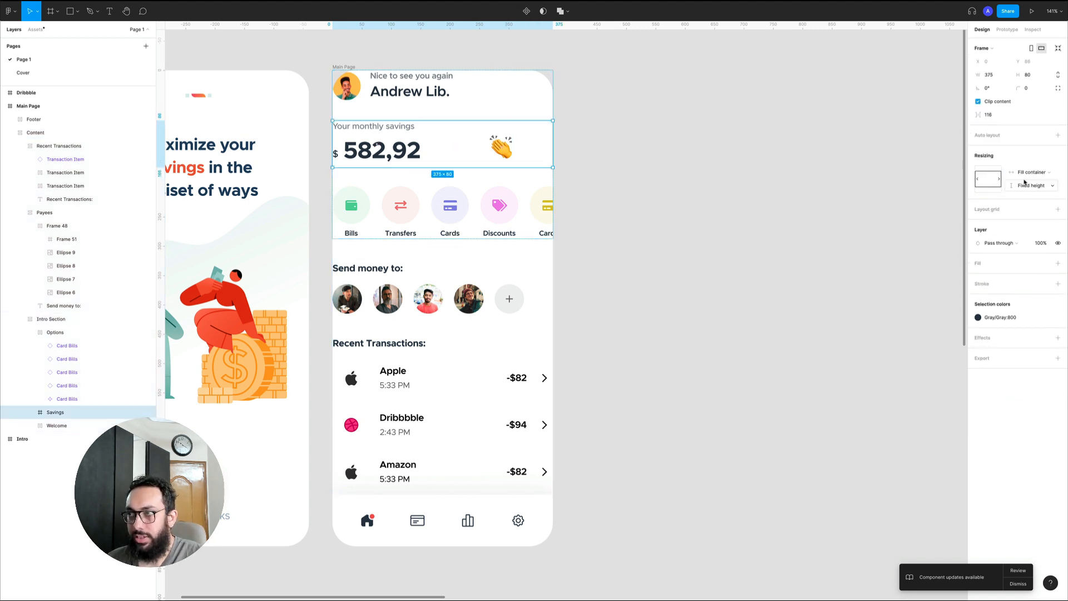
click(1058, 135)
click(1058, 136)
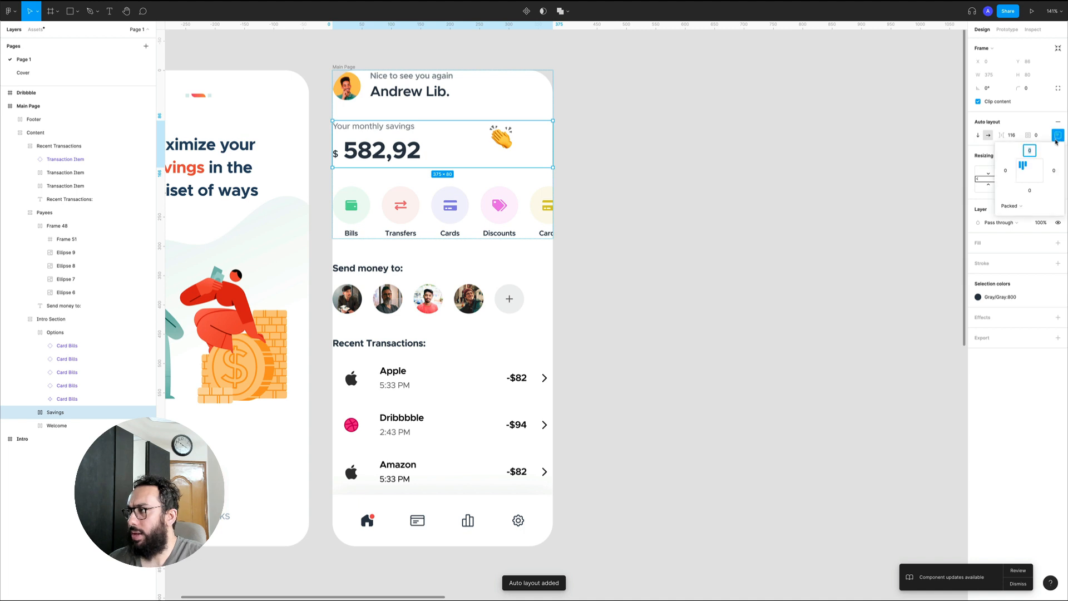
Align the Savings frame's items to the bottom left and set the spacing between them to Auto
click(1020, 177)
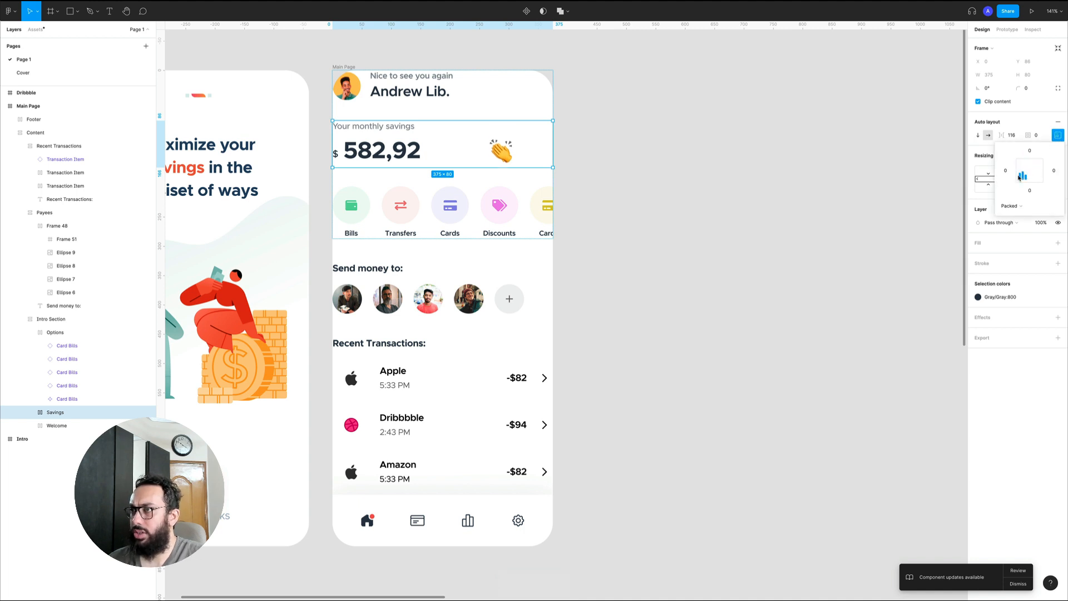
click(1013, 135)
text(auto)
key(Return)
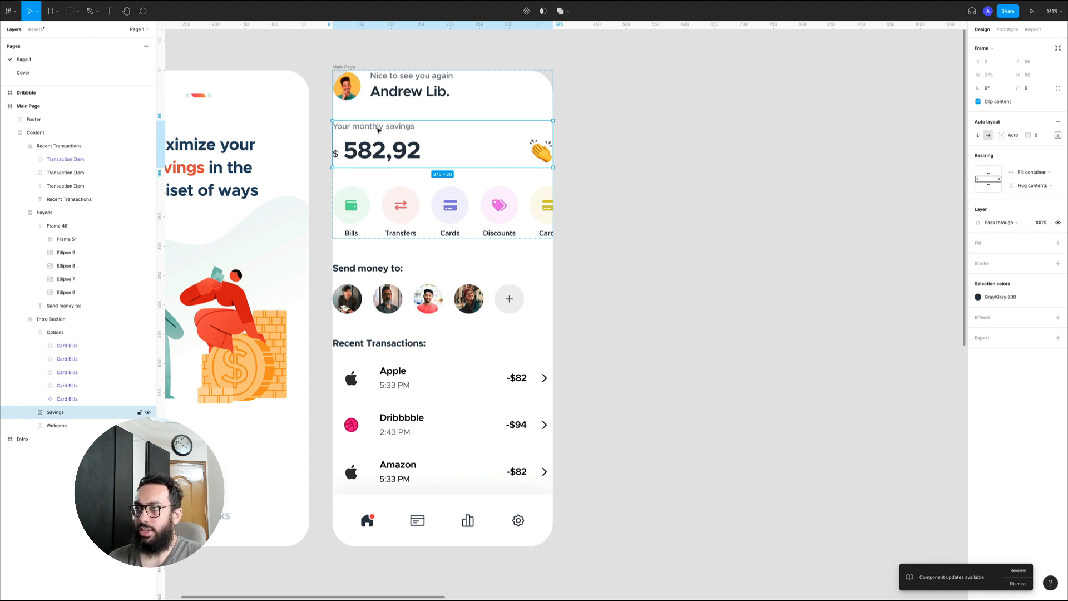
click(651, 97)
Set the Content frame's auto layout padding to 32 on all sides
click(485, 100)
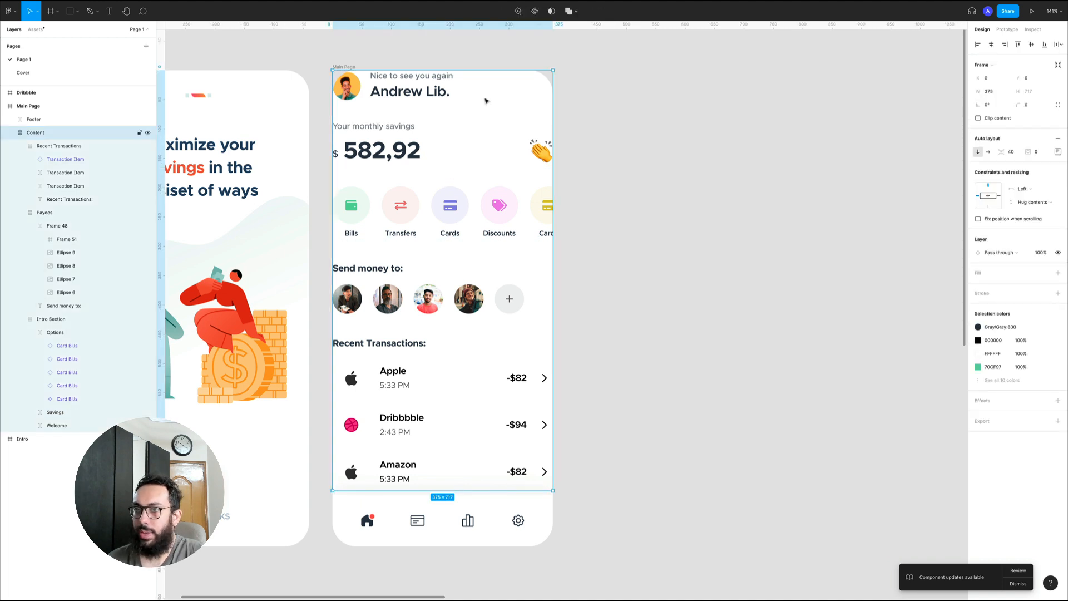
click(1059, 152)
click(1059, 152)
click(1036, 151)
text(24)
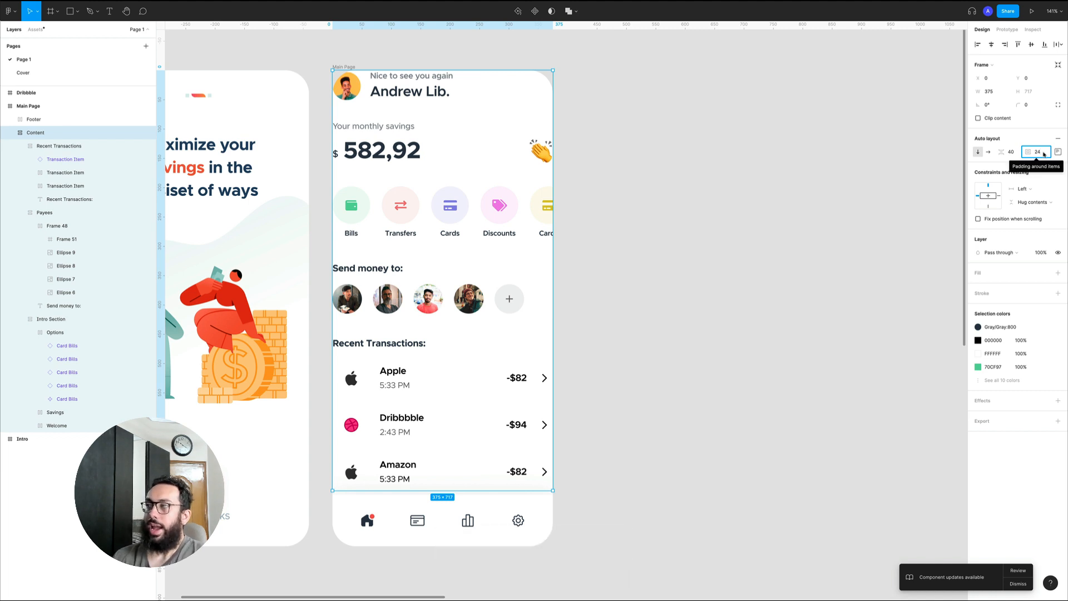
text(,32)
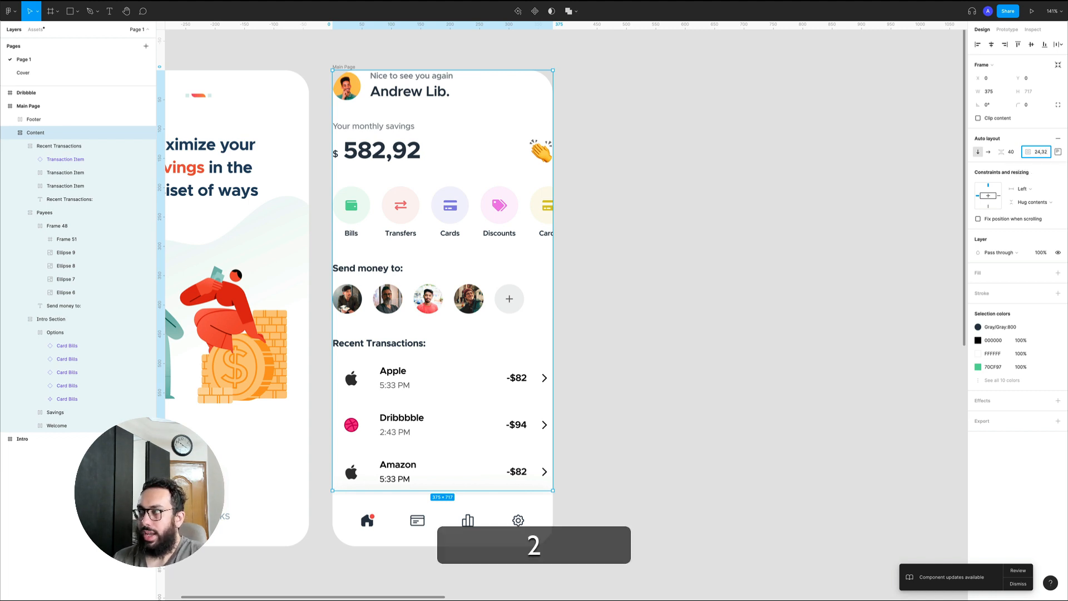
key(super+a)
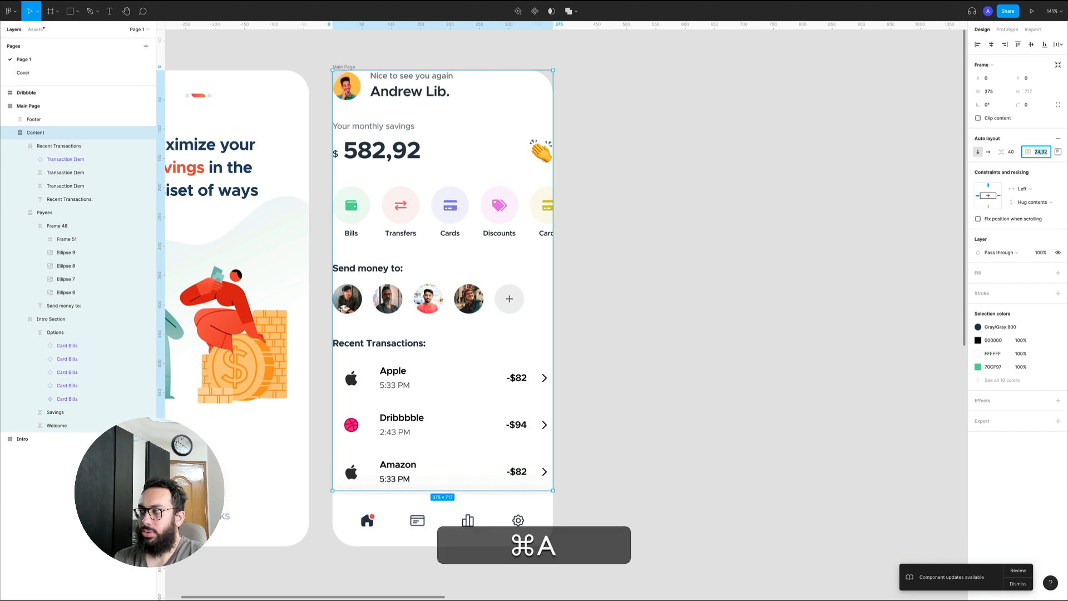
text(32)
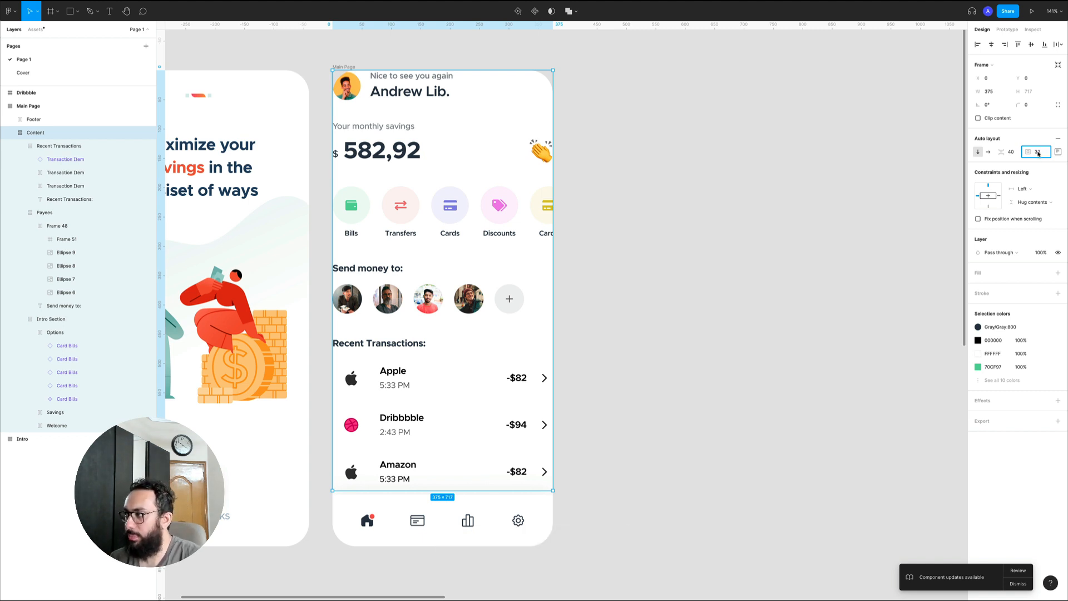
key(Return)
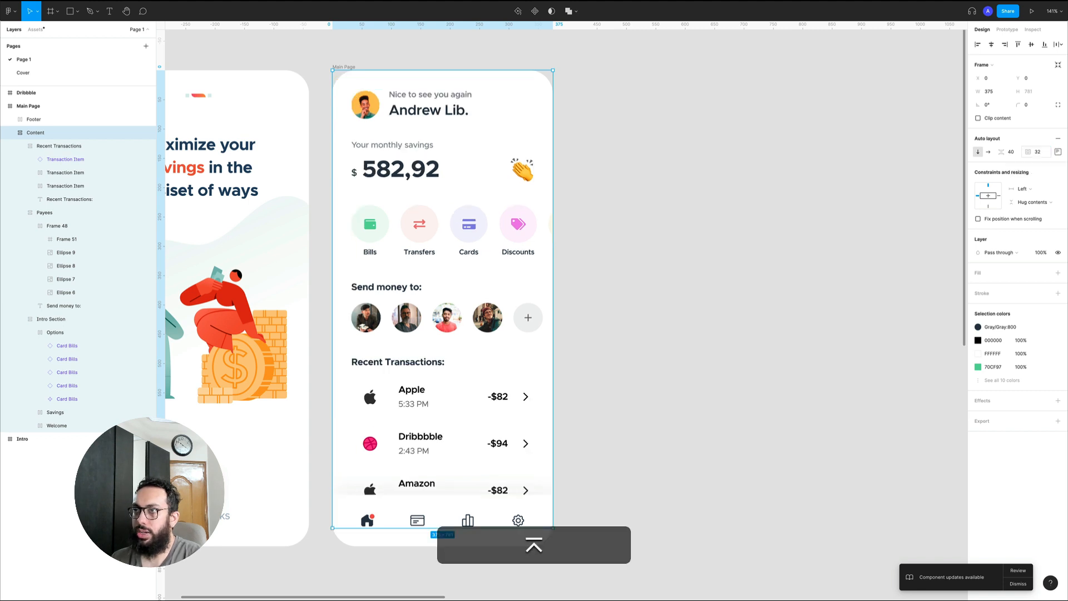
Set the Content frame's padding to 32,24 for 32 vertical and 24 horizontal
click(1038, 157)
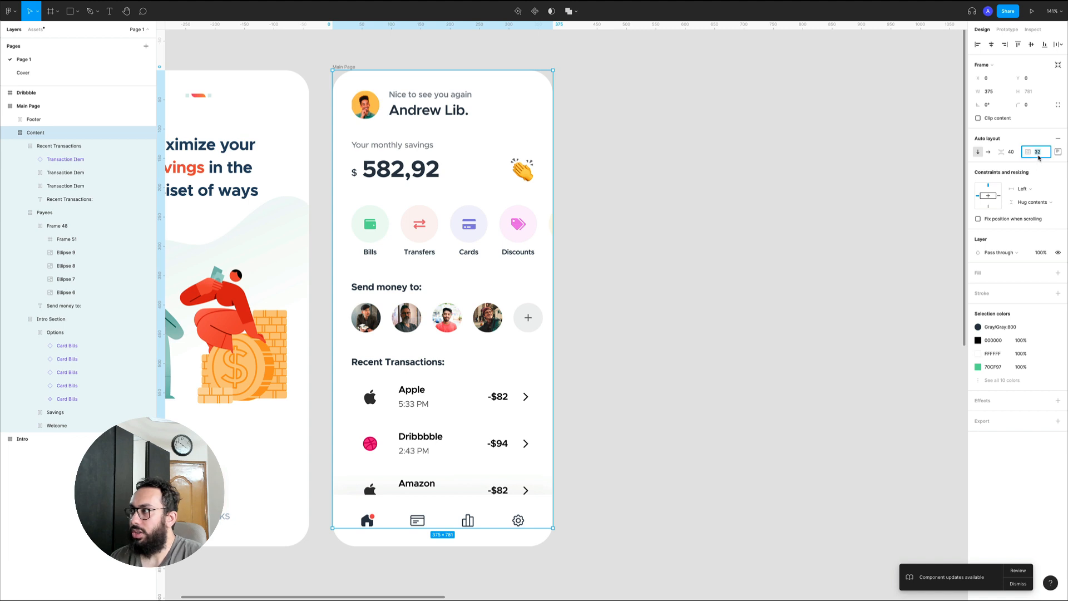
text(32,24)
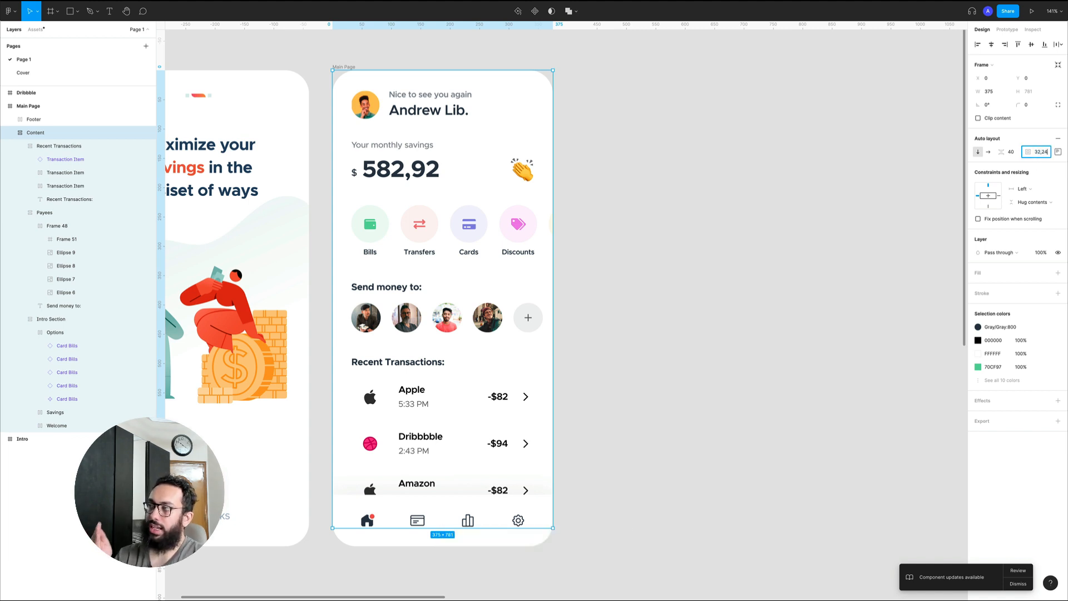
key(Return)
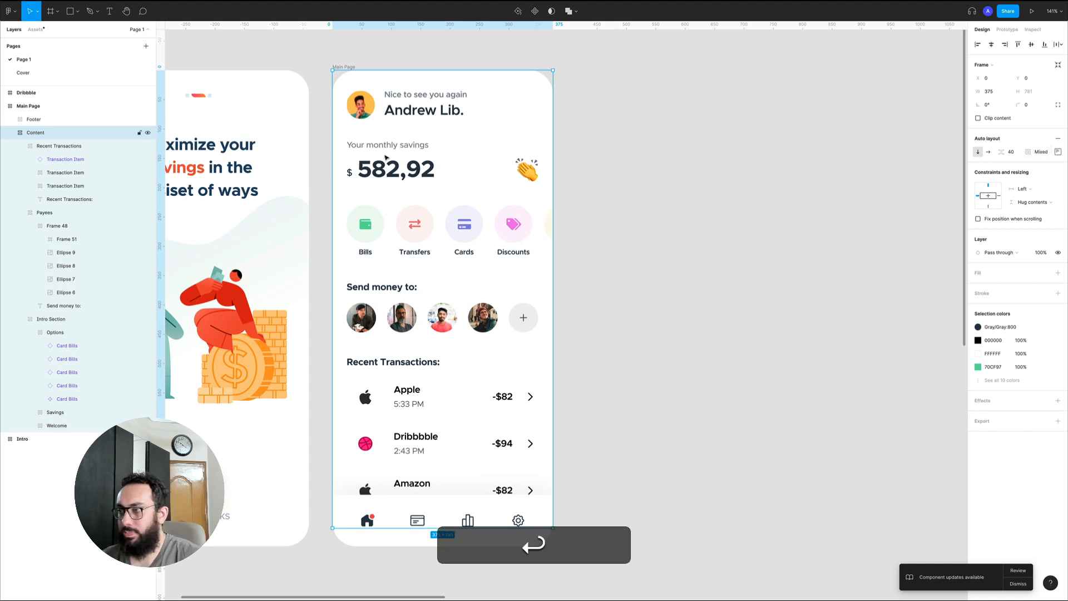
Select the sections inside the Content frame one after another to examine their layout and the new side spacing
click(418, 160)
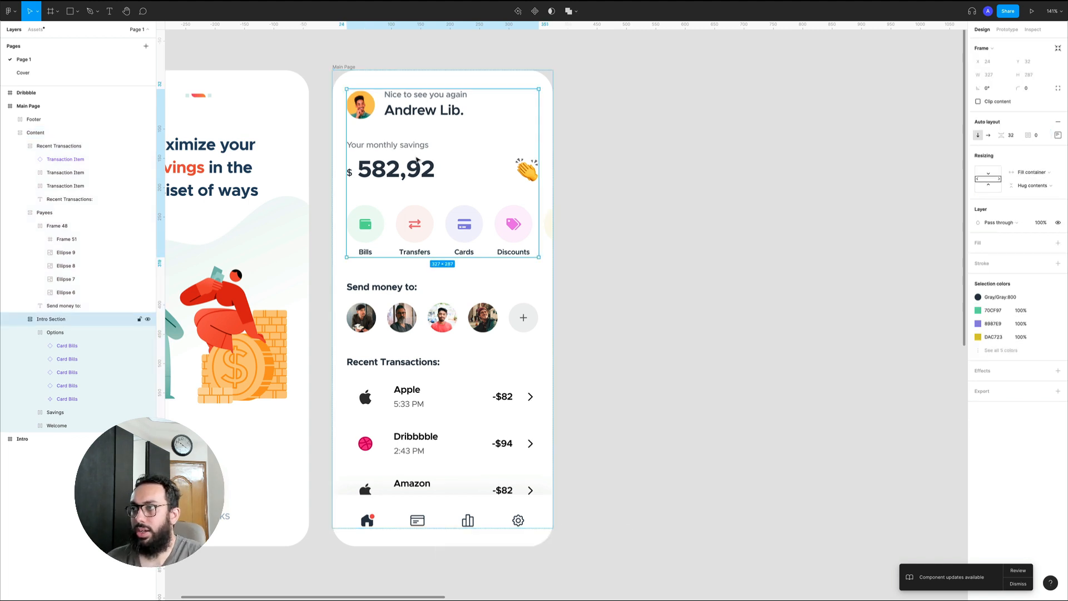
click(465, 171)
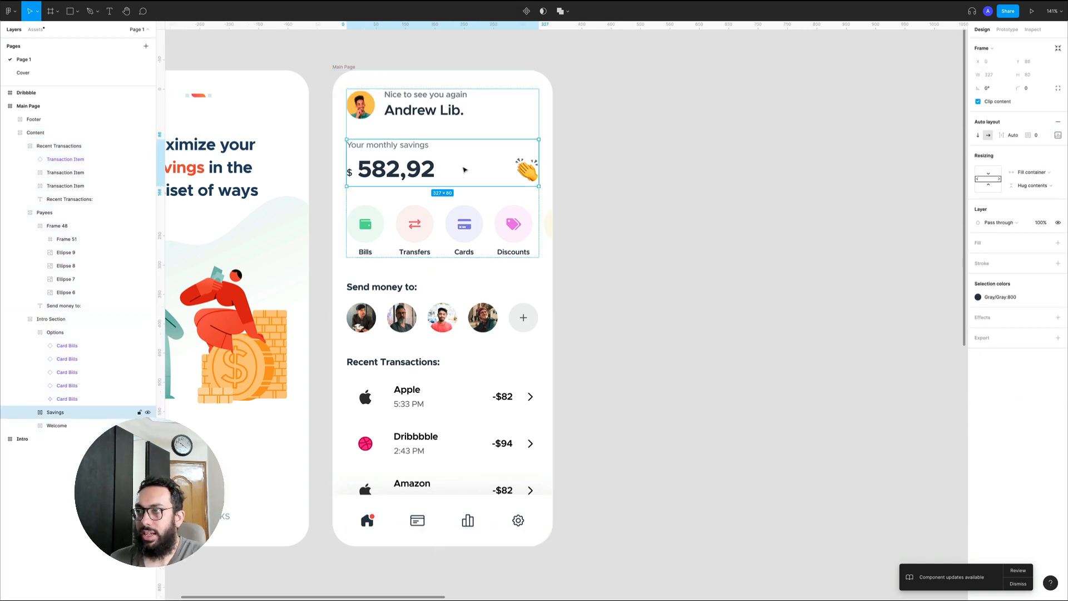
click(459, 304)
click(473, 366)
click(623, 330)
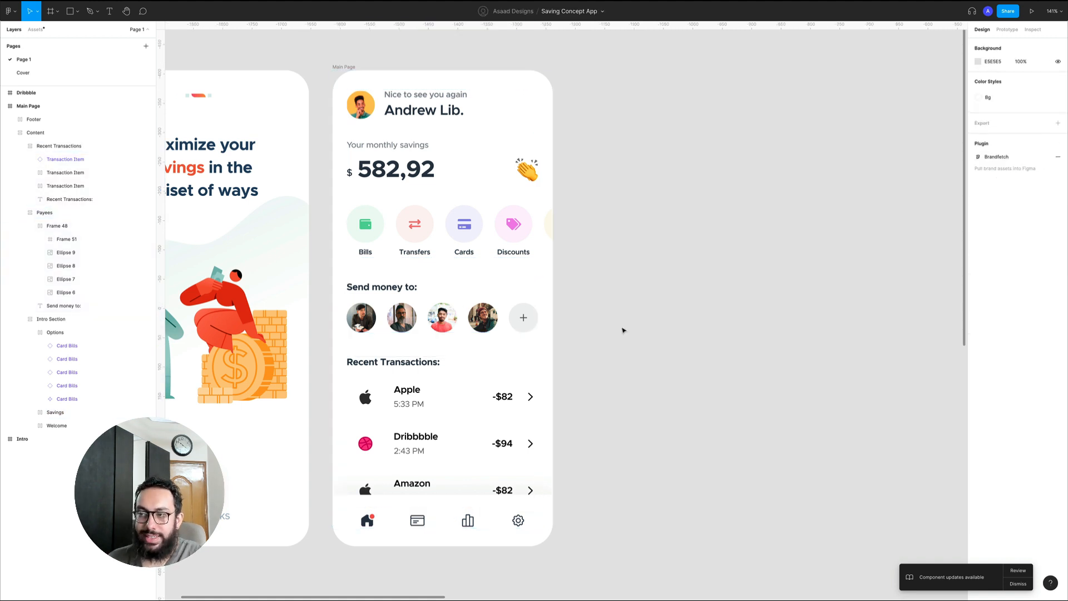
Remove auto layout from the Content frame
click(388, 177)
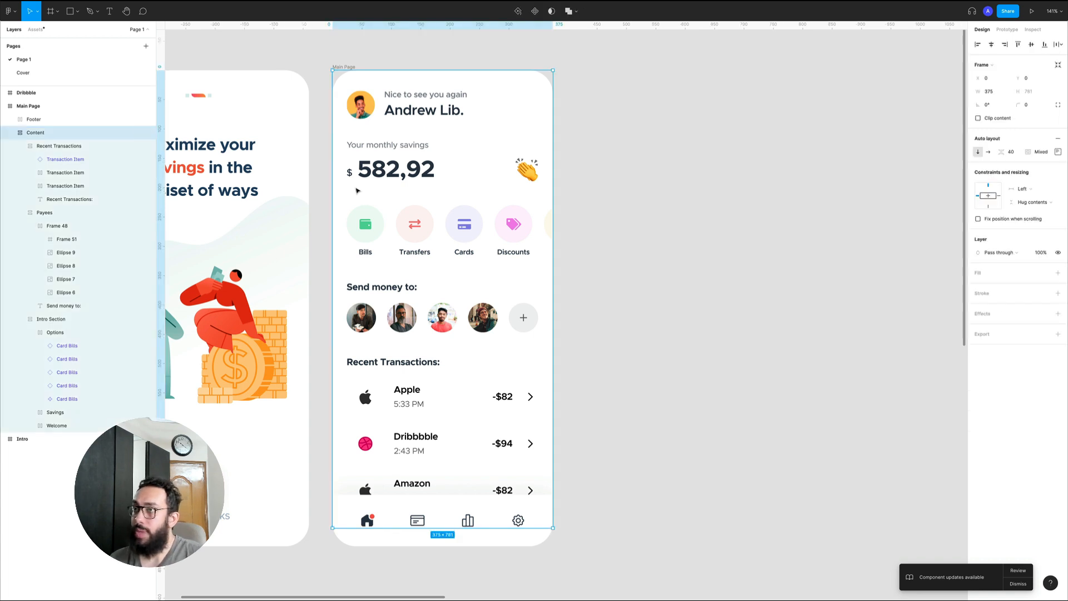
click(1058, 138)
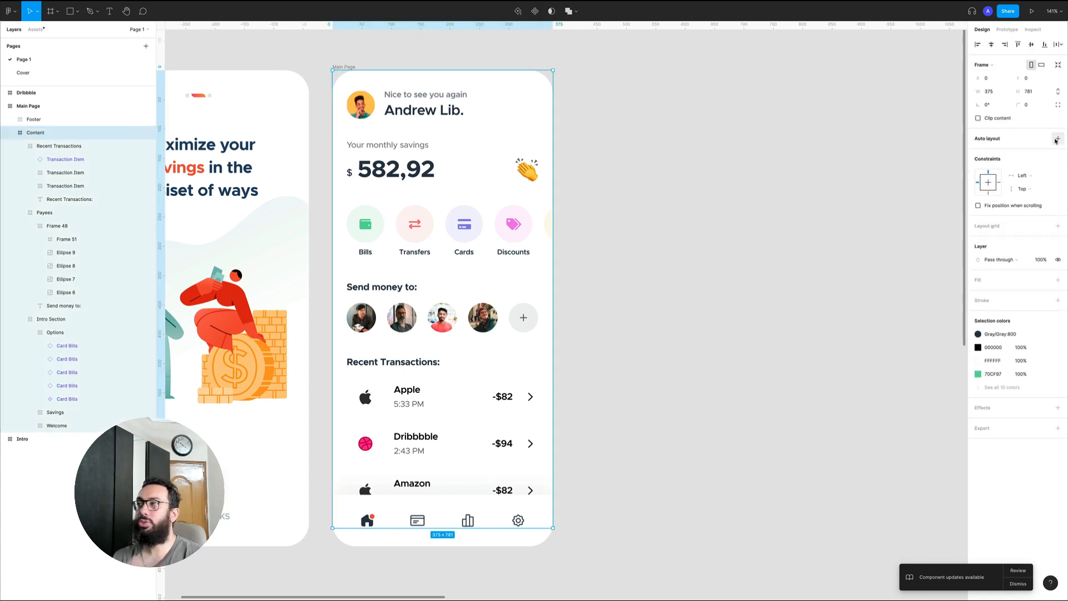
Shift the Intro Section manually to the right, to a horizontal position of about 32
click(376, 110)
key(alt)
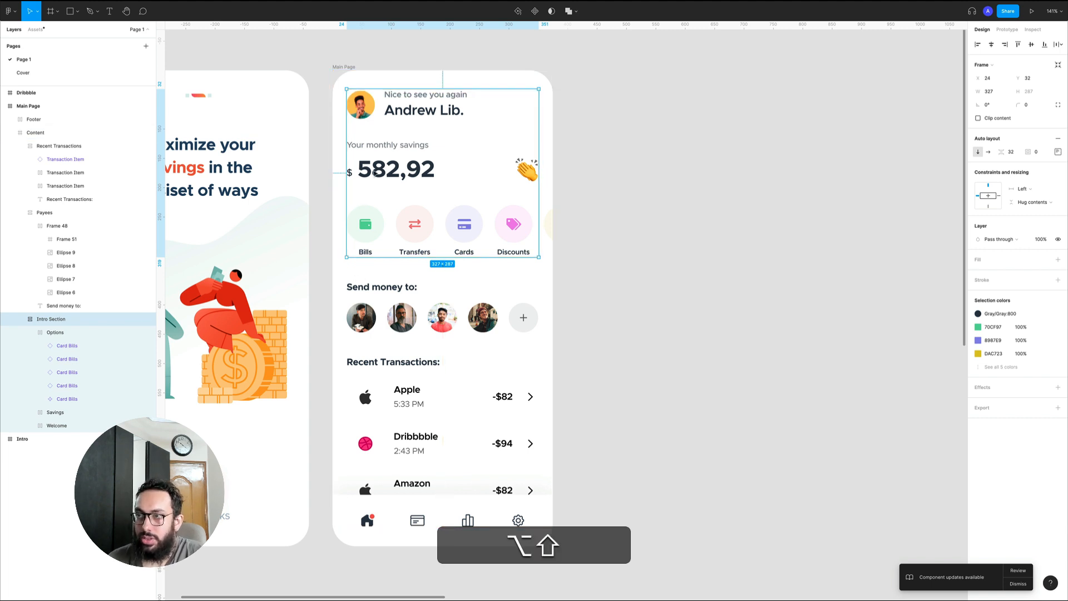
drag(350, 193, 359, 193)
key(alt+shift+Left)
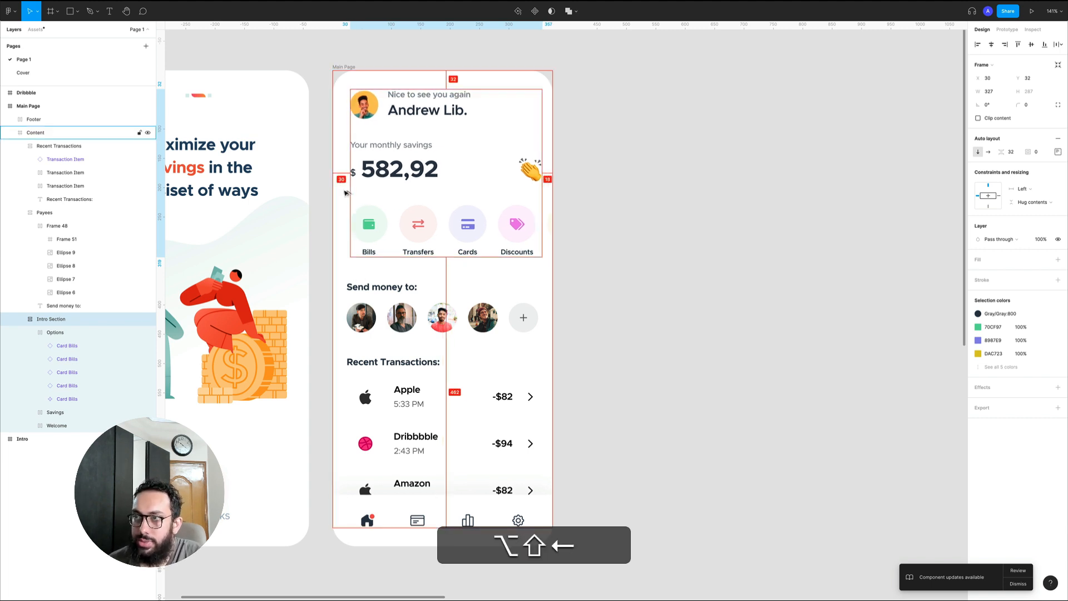
key(alt+shift+Right)
key(alt+Left)
key(alt+Left)
key(alt+Left)
key(alt+Left)
key(alt+Left)
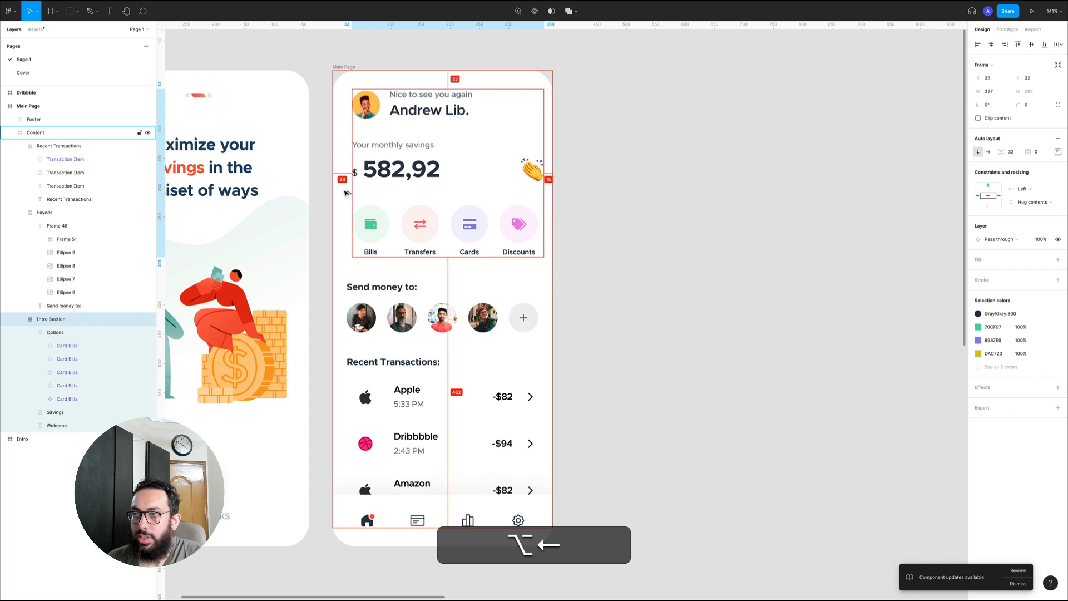
key(alt+Left)
Shift the Payees and Recent Transactions sections manually to X 32, lining them up with the Intro Section
click(388, 289)
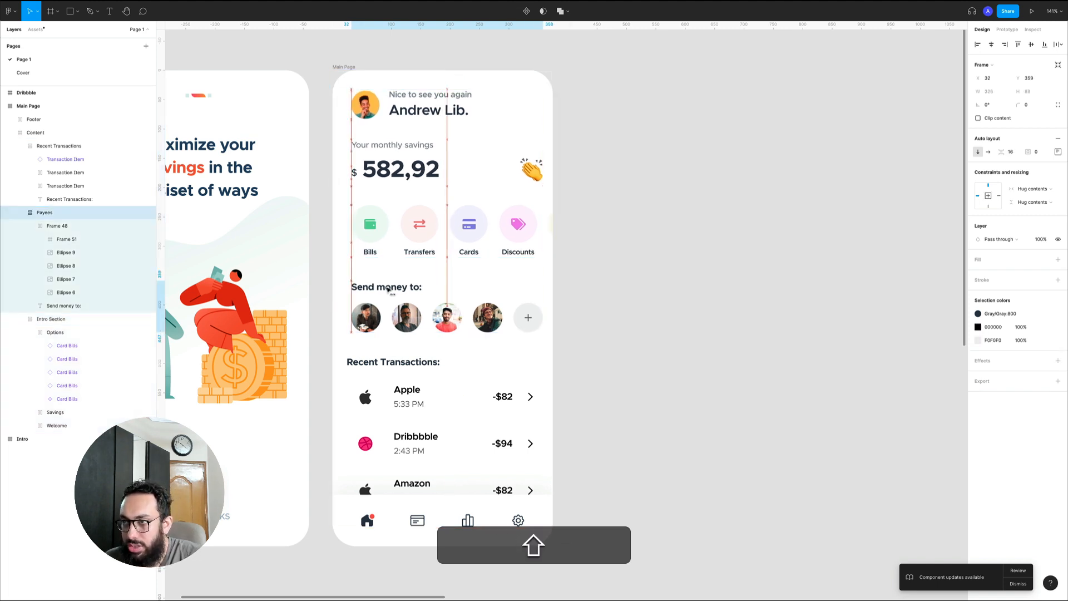
click(382, 363)
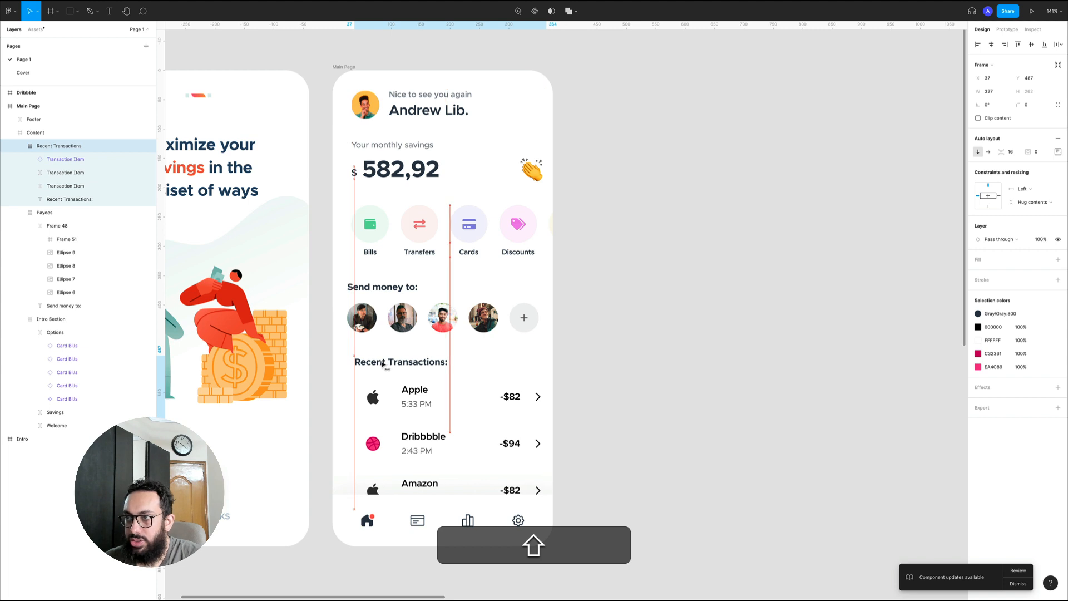
click(369, 304)
key(shift+Right)
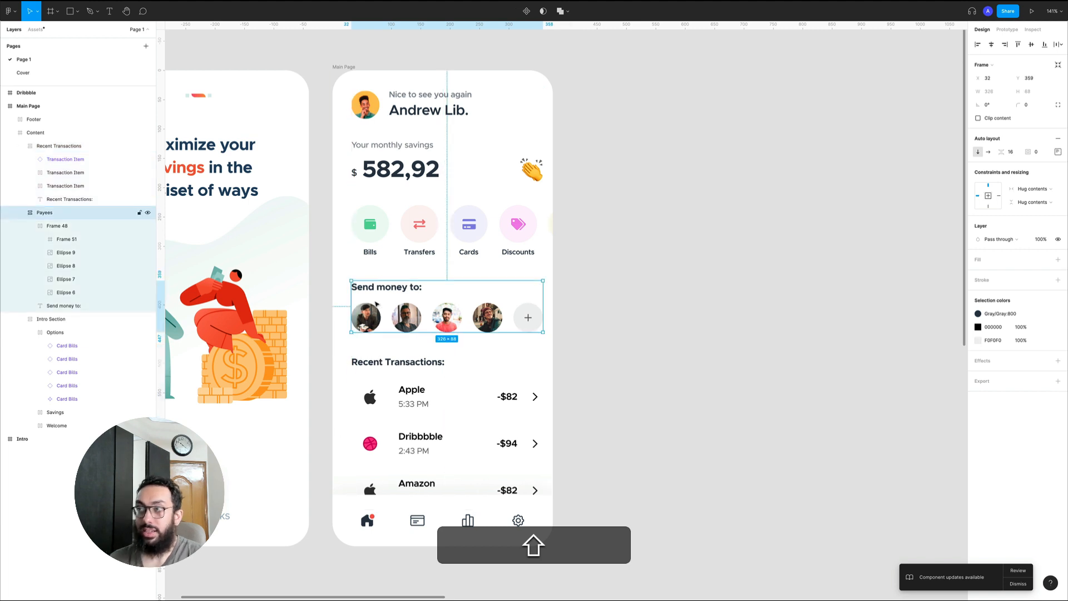
Undo the manual section moves and the removal of auto layout from the Content frame
key(shift+super+z)
key(super+z)
key(super+z)
key(super+z)
key(super+z)
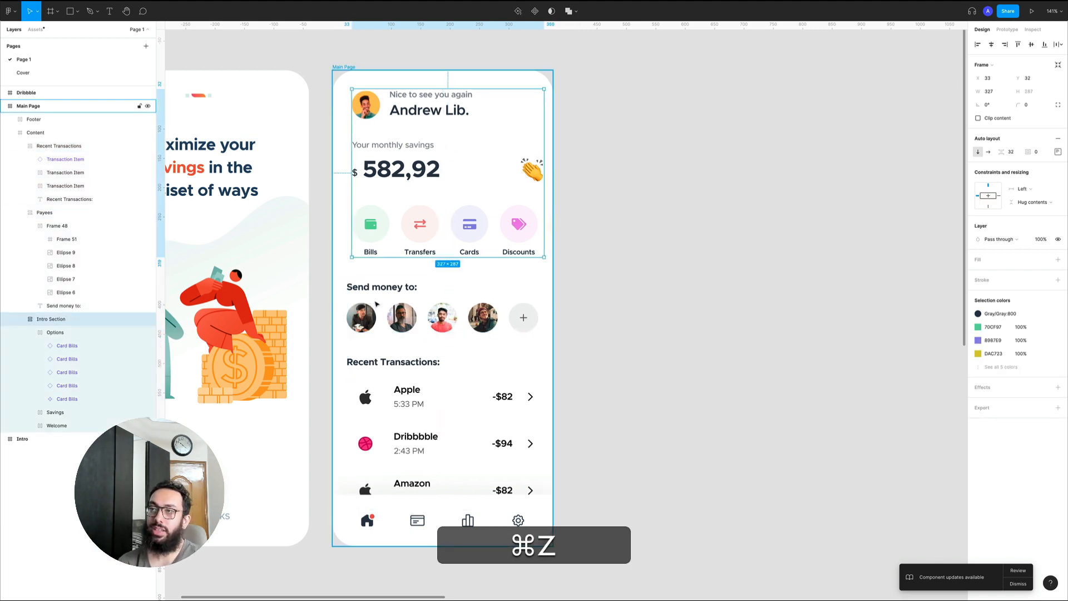
key(super+z)
key(super+z)
key(super+z)
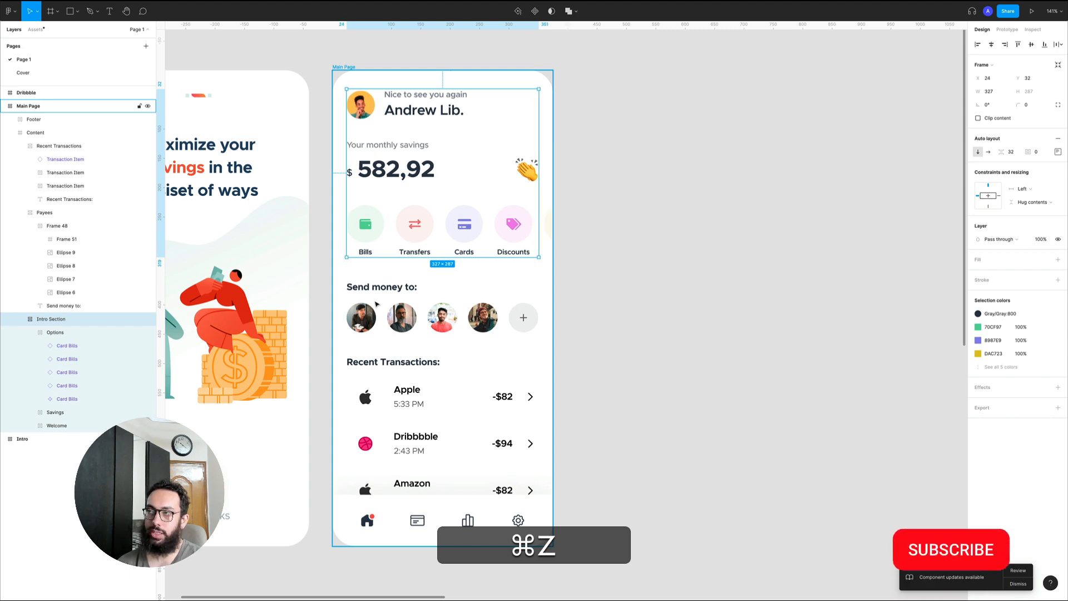
key(super+z)
key(super+z)
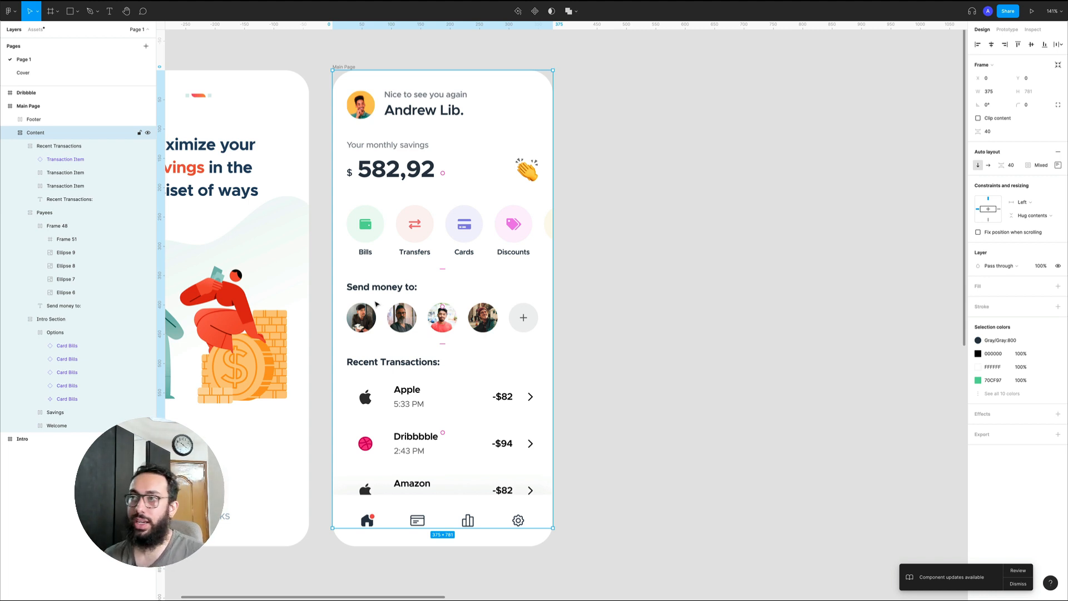
Try converting the Welcome frame in the Intro Section to a group and grouping it again, and undo both
click(388, 101)
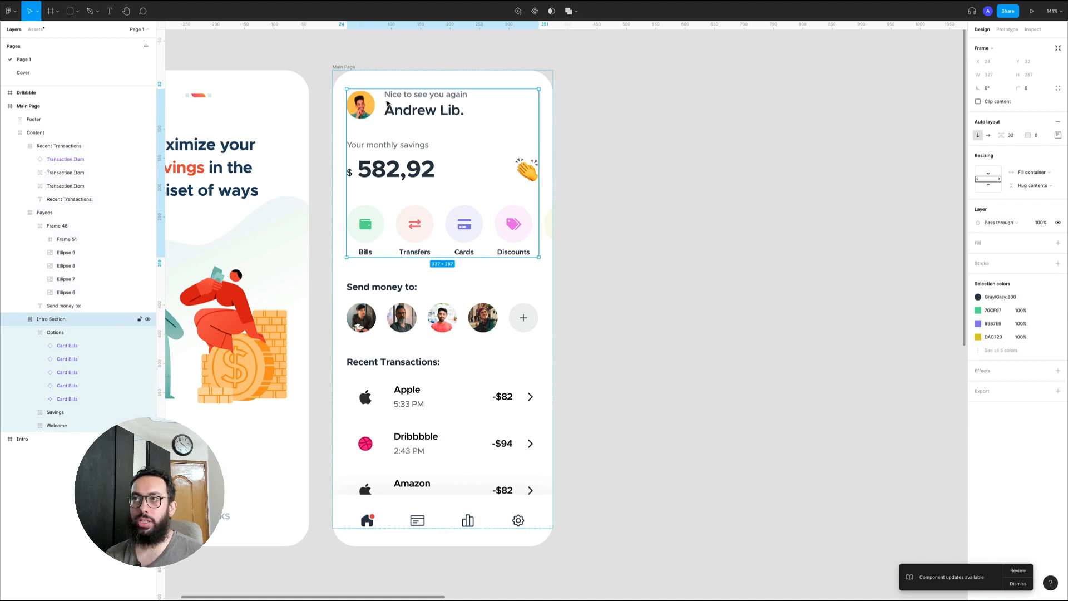
click(388, 102)
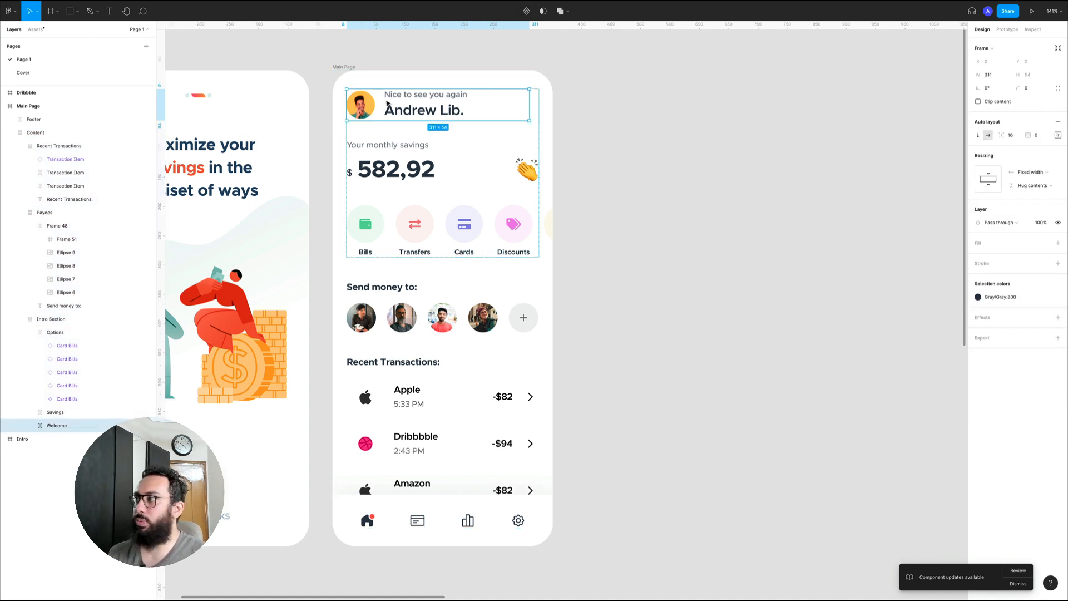
click(976, 47)
click(995, 55)
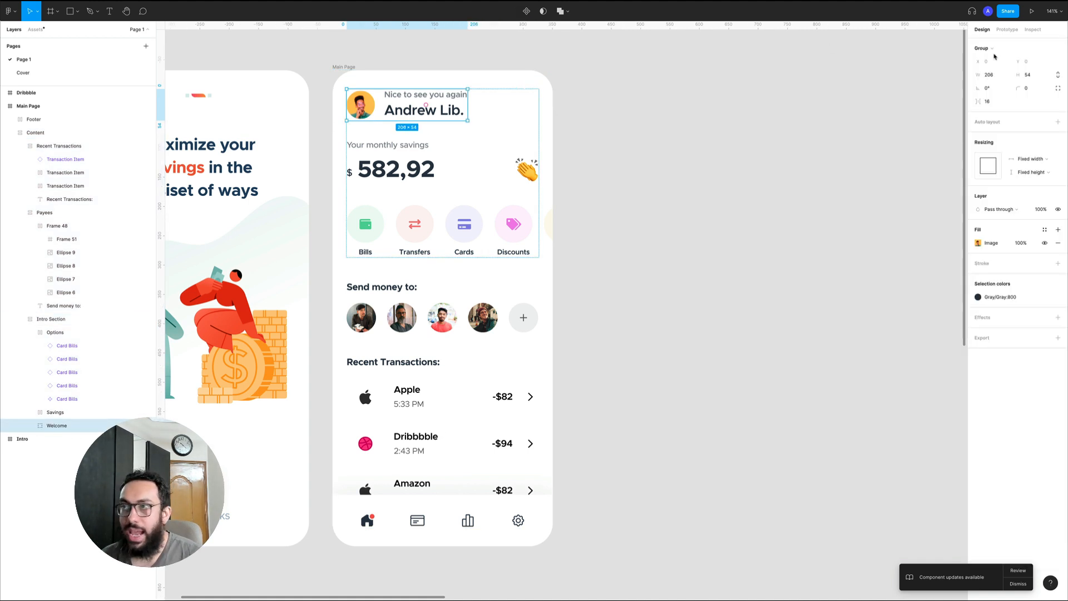
key(super+g)
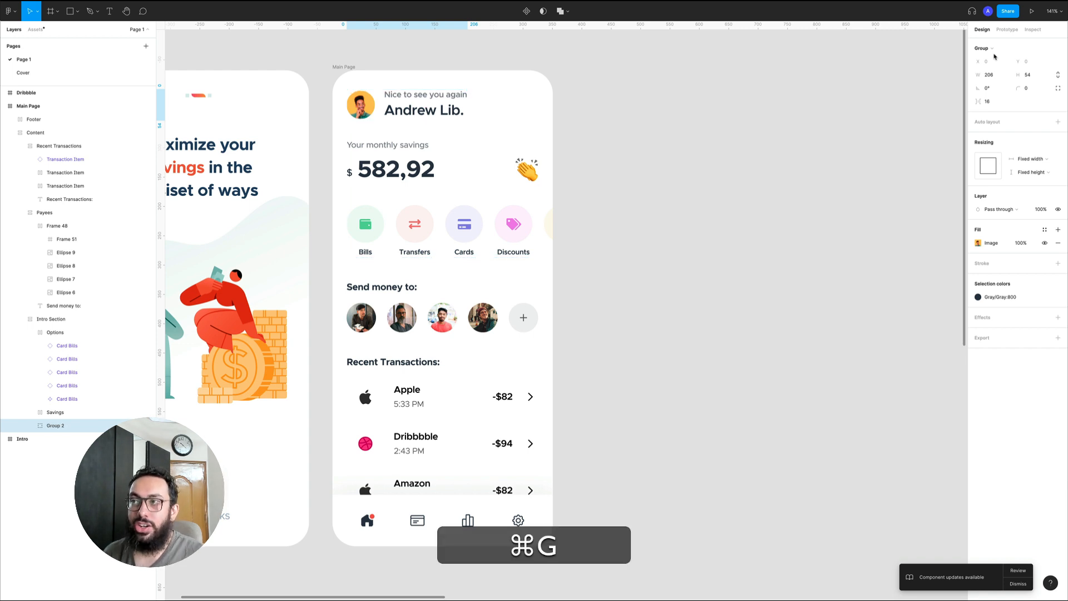
key(super+z)
key(super+z)
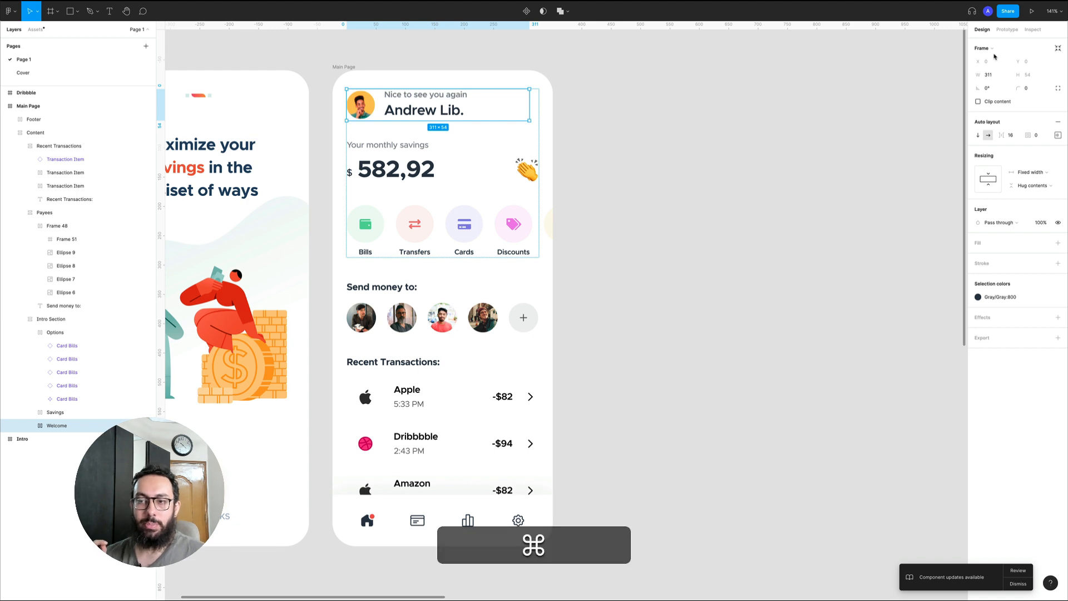
Try wrapping the Welcome frame in a new group and undo the grouping
key(super+g)
key(super+z)
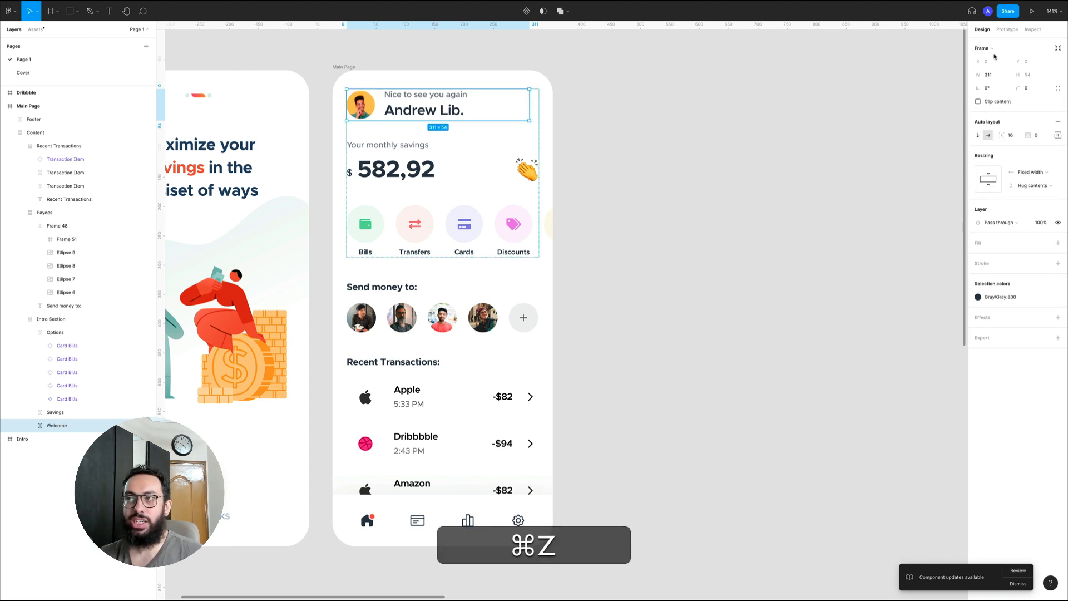
key(super+g)
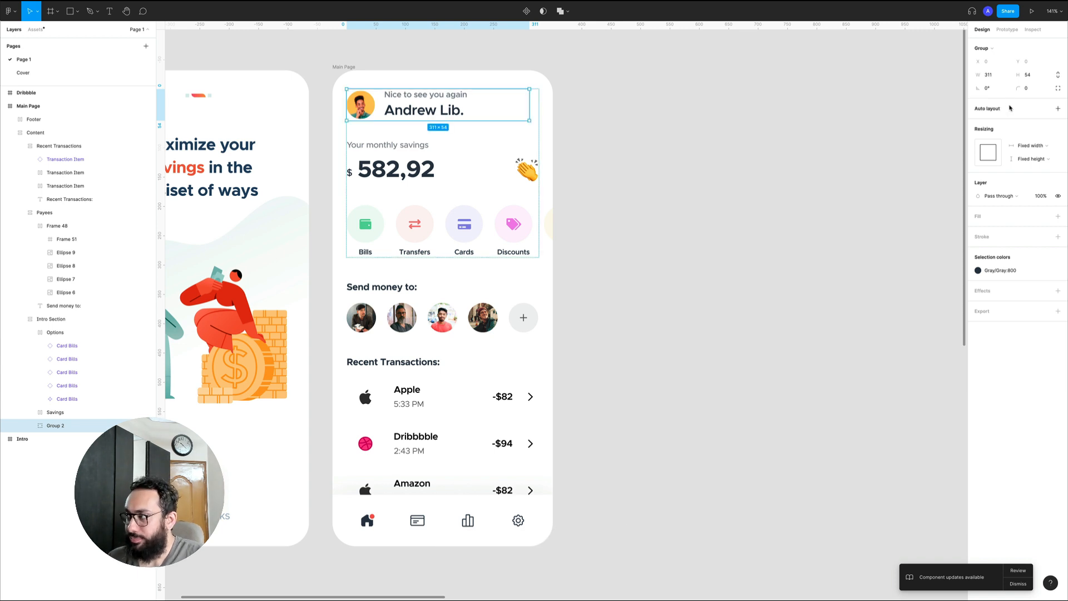
key(super+z)
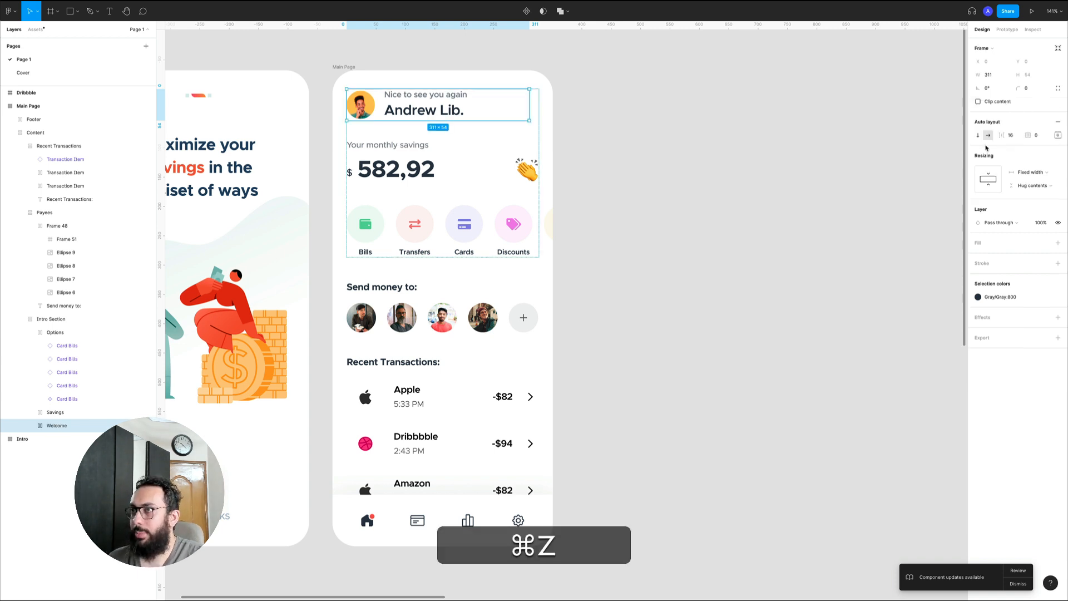
Remove auto layout from the Welcome frame and convert it to a group
click(1059, 121)
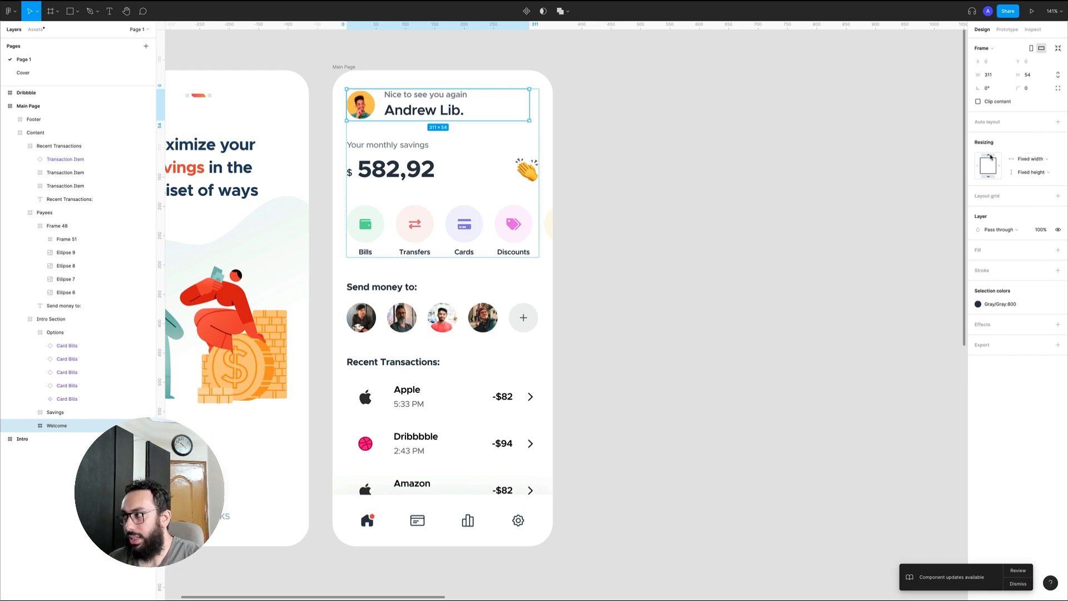
click(993, 49)
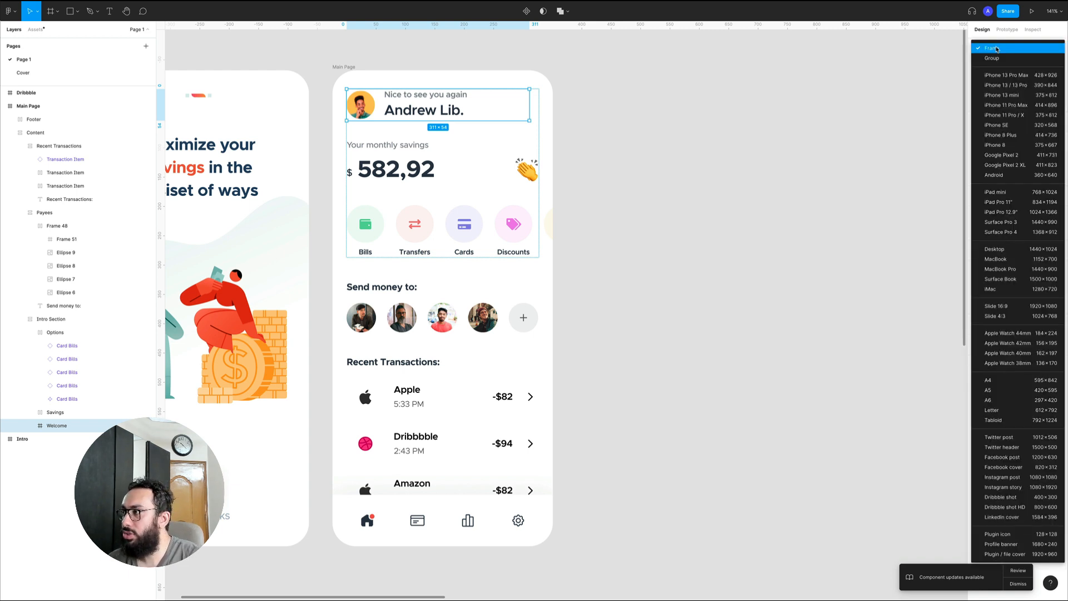
click(997, 60)
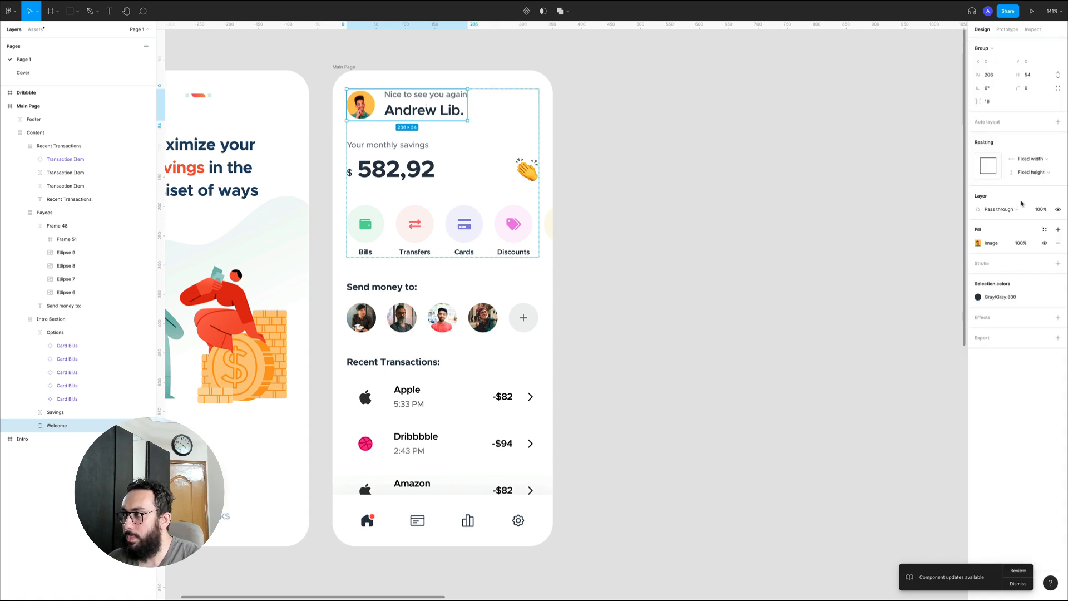
Try adding a fill to the Welcome group and stretching it to about 266 wide, and undo both
click(1057, 230)
key(super+z)
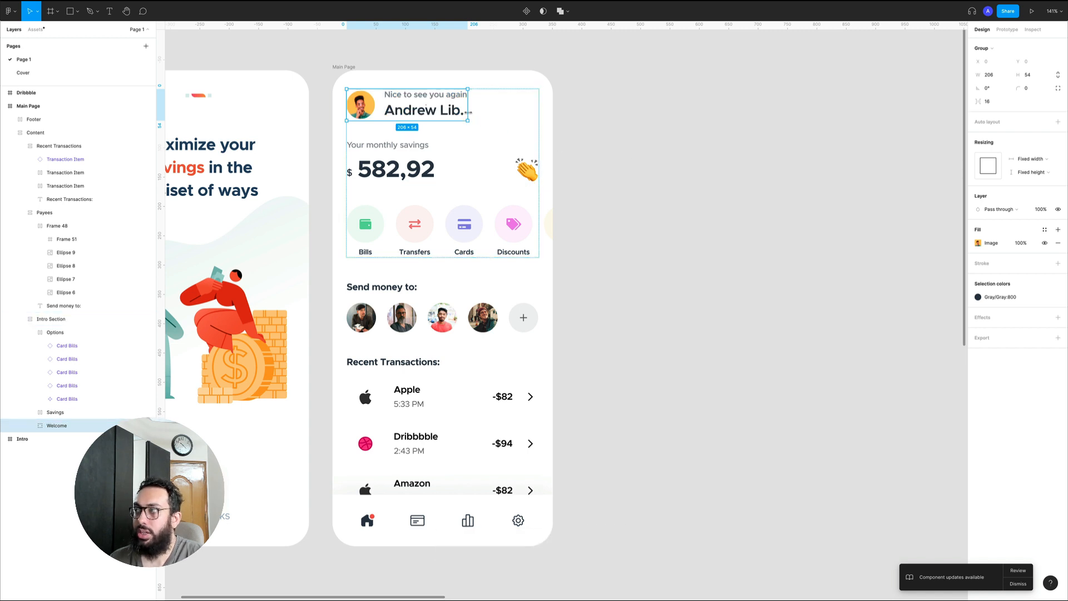
drag(469, 112, 503, 114)
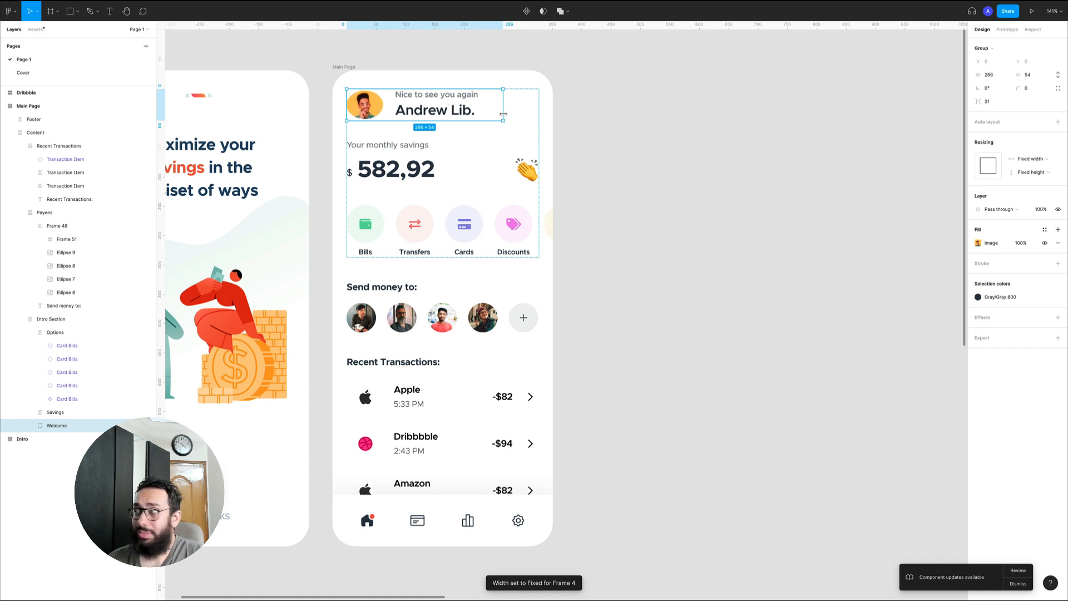
key(super+z)
key(super+z)
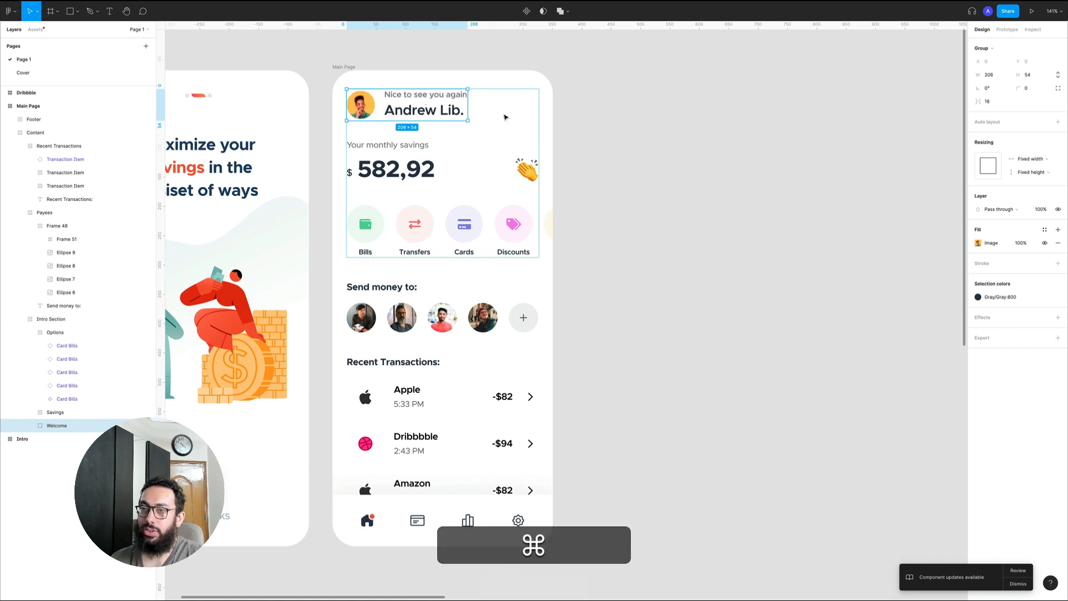
Select the avatar ellipse and the parent Welcome group in turn to examine the group's nesting and properties
super+click(365, 102)
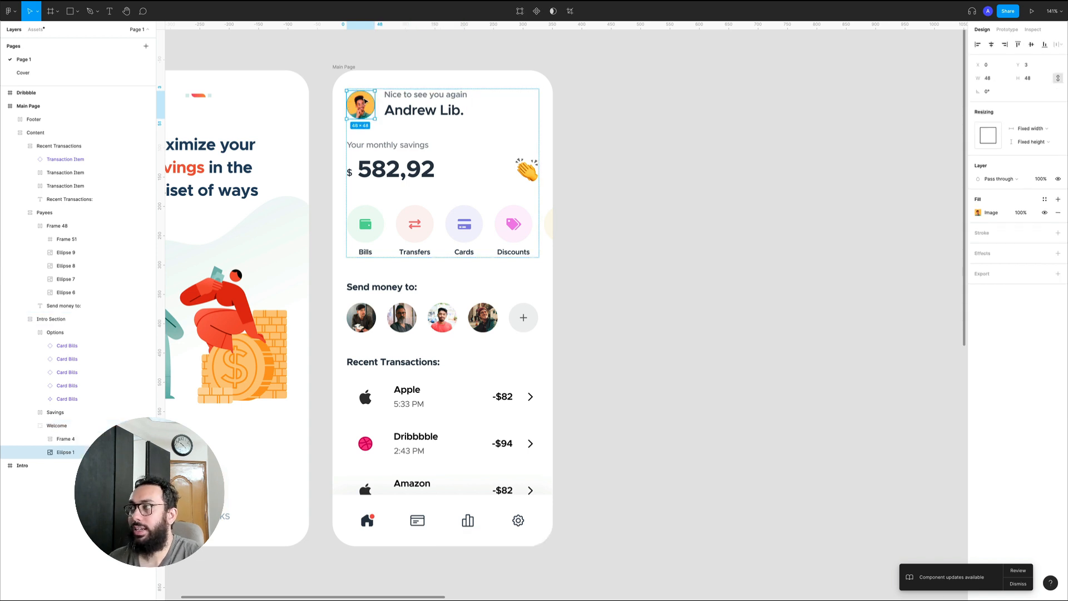
click(390, 109)
click(57, 426)
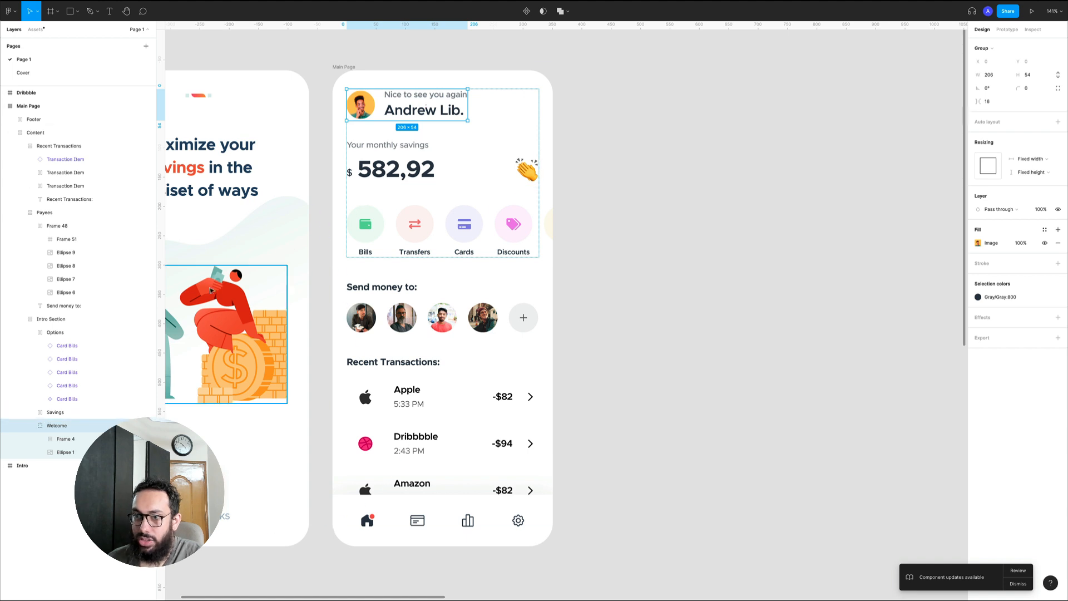
double_click(367, 105)
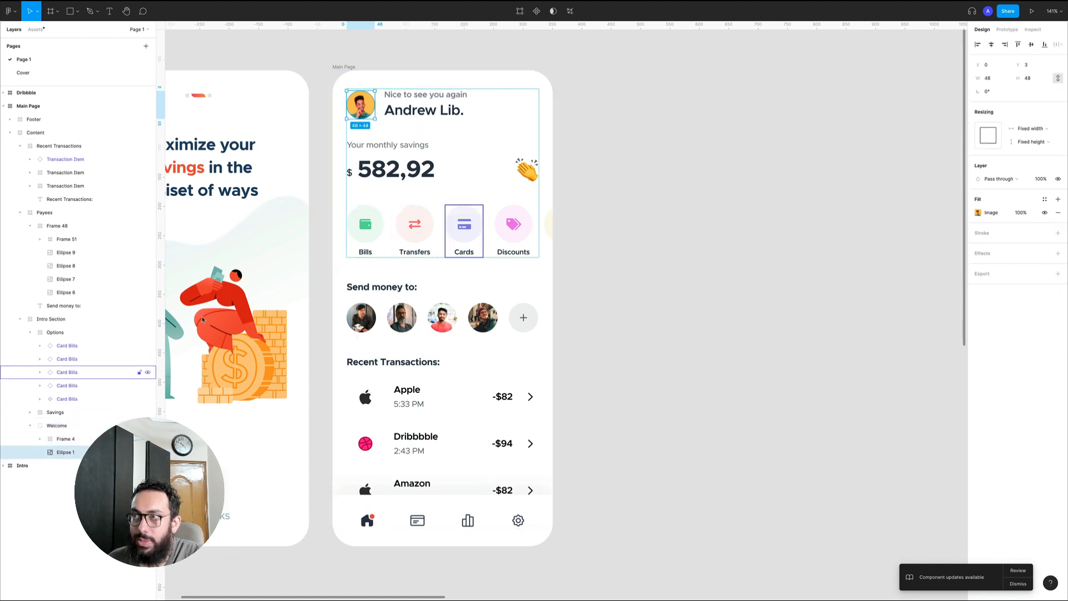
key(shift+Return)
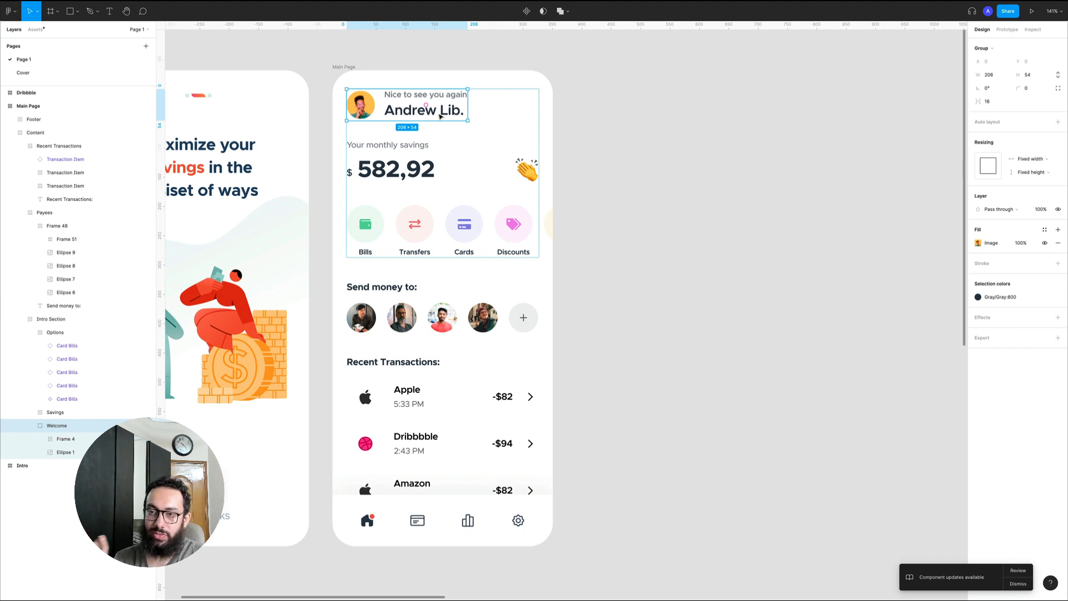
Convert the Welcome group back to a frame
scroll(440, 116, right, 10)
click(997, 48)
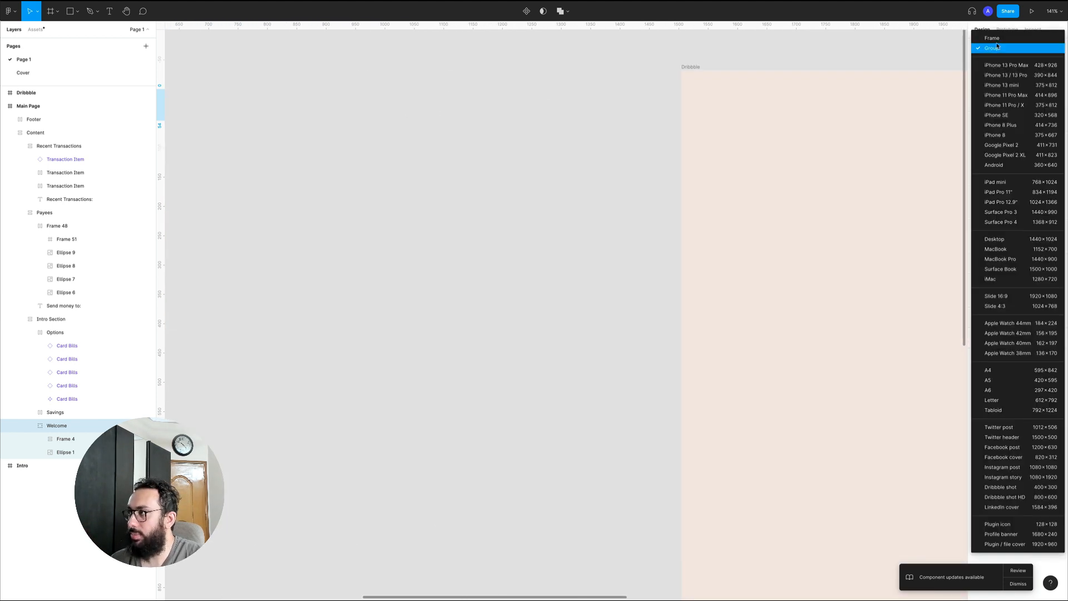
click(994, 38)
scroll(474, 143, left, 10)
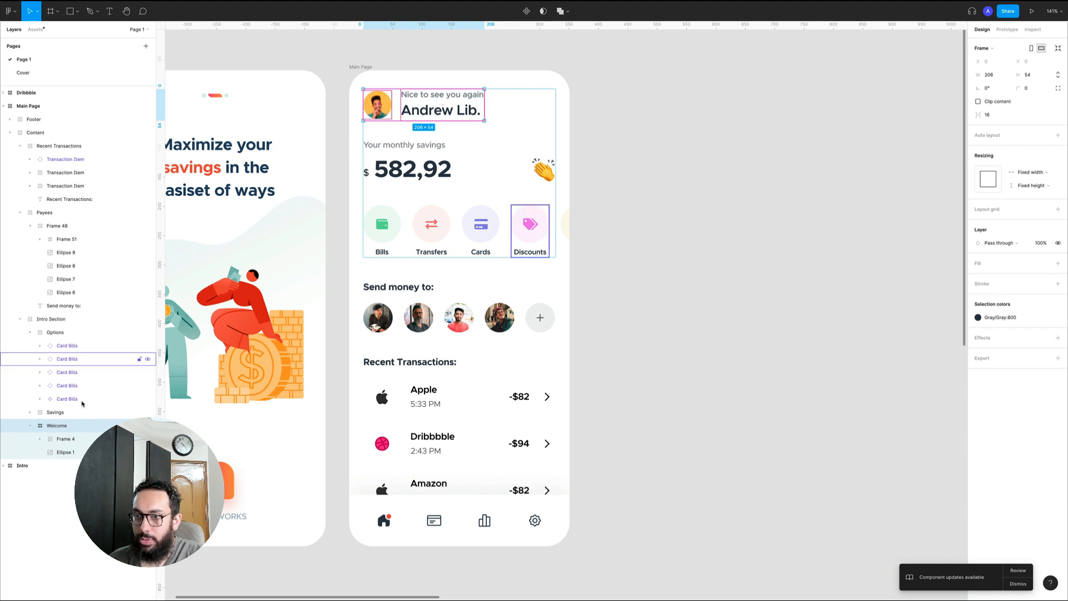
Check the avatar's constraints and set the horizontal constraint of Frame 4 inside Welcome to the right
click(72, 439)
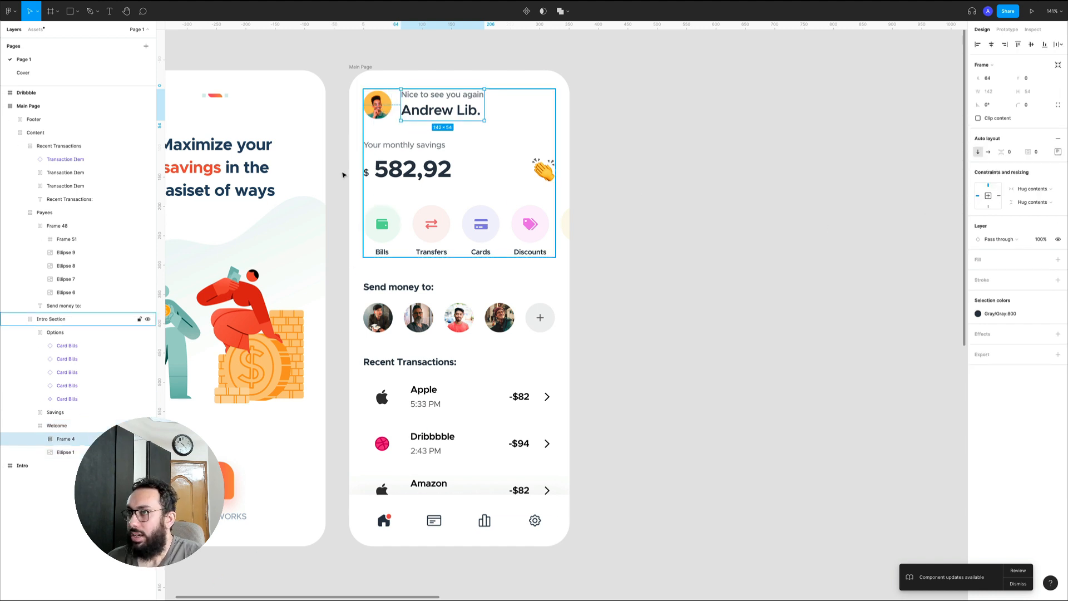
click(377, 104)
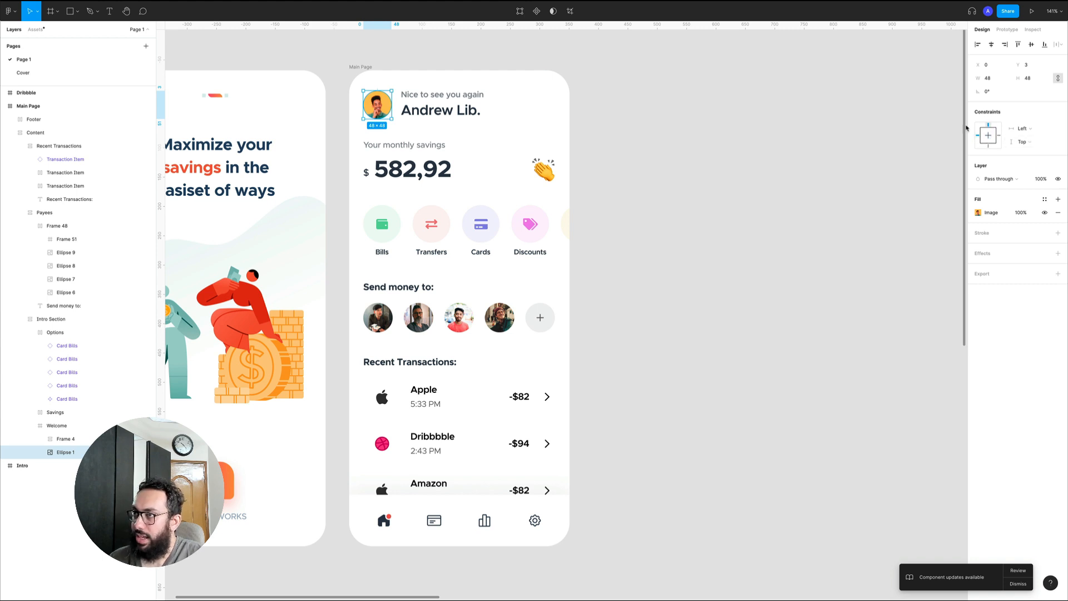
click(461, 104)
click(999, 196)
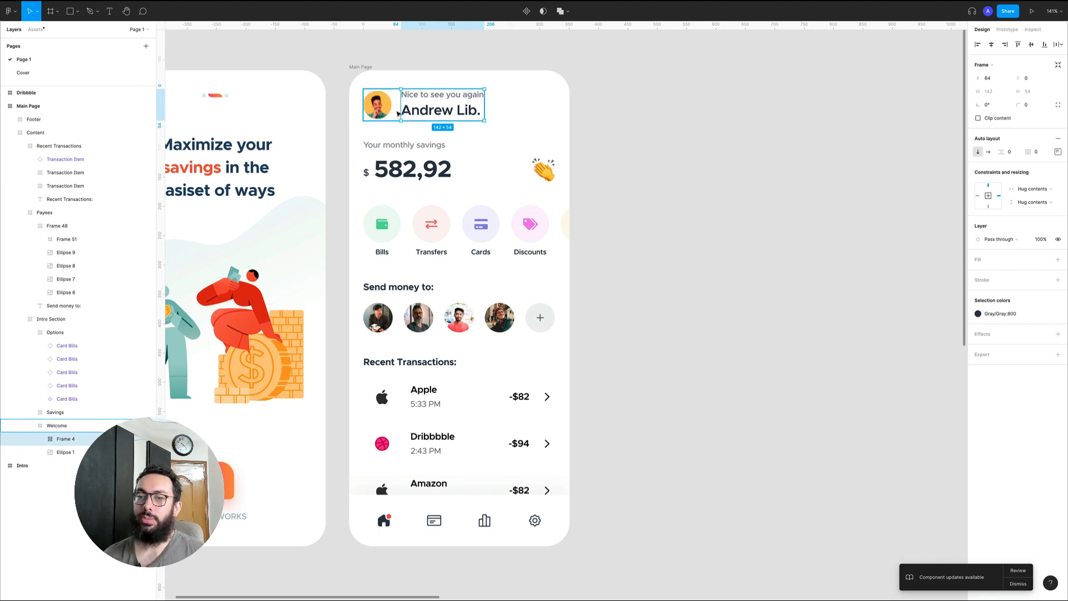
Undo Frame 4's constraint change and Welcome's conversion from a group to a frame
key(super)
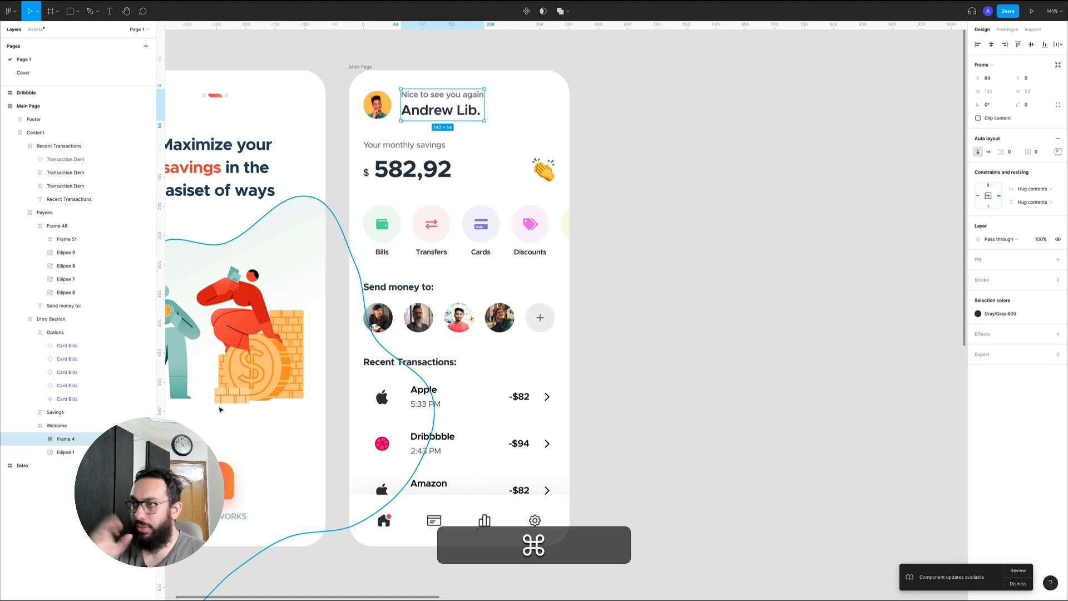
key(super+z)
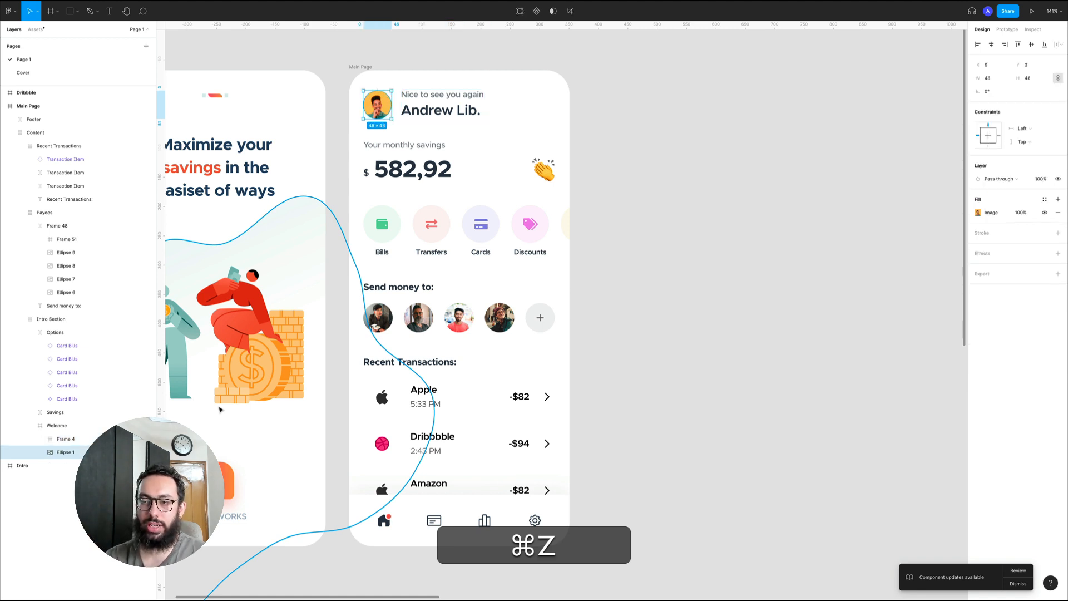
key(super+z)
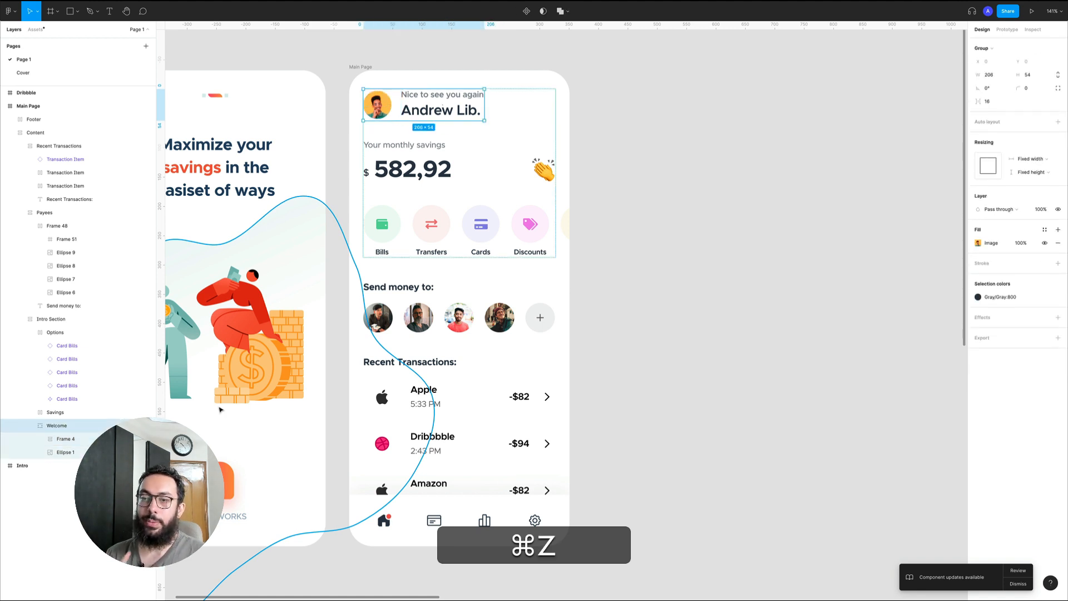
Undo Welcome's conversion to a group and the earlier changes inside Intro Section, redo one change, and clear the selection
key(super+z)
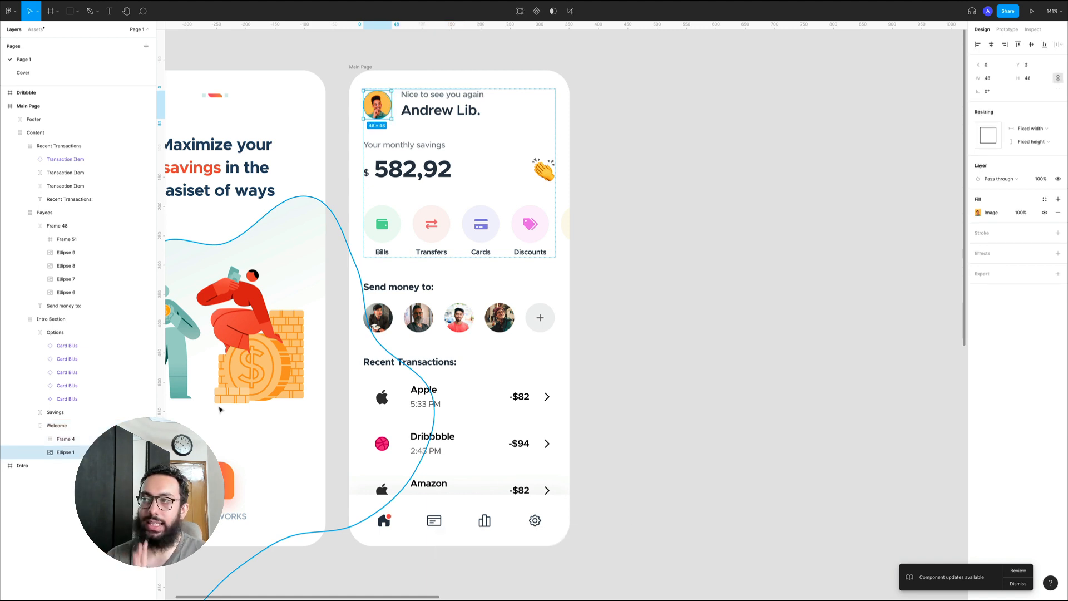
key(super+z)
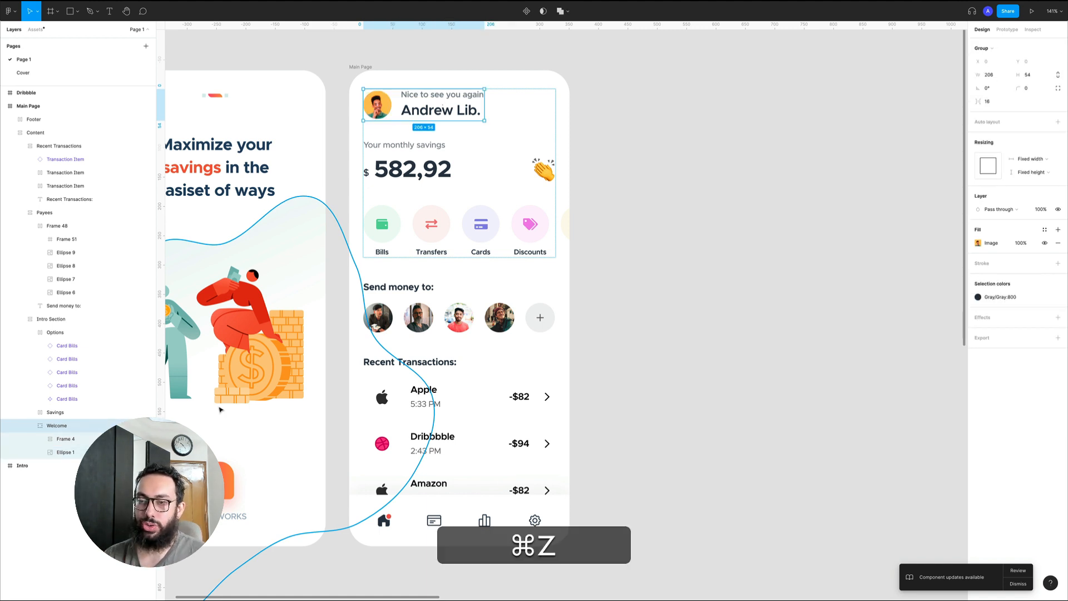
key(super+z)
key(super+z)
key(super+z)
key(super+z)
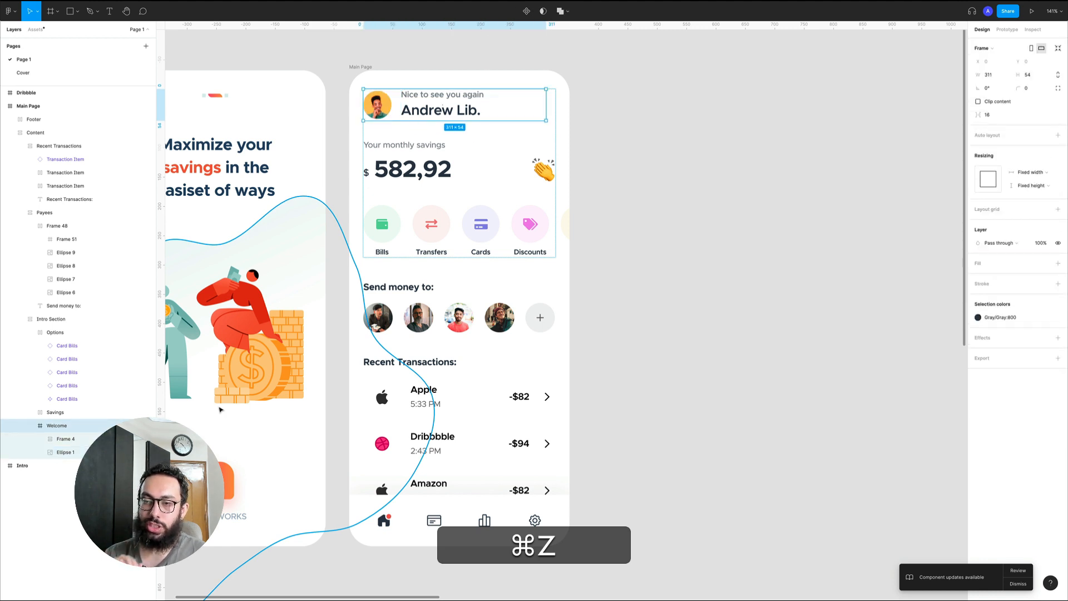
key(super+z)
key(super+z)
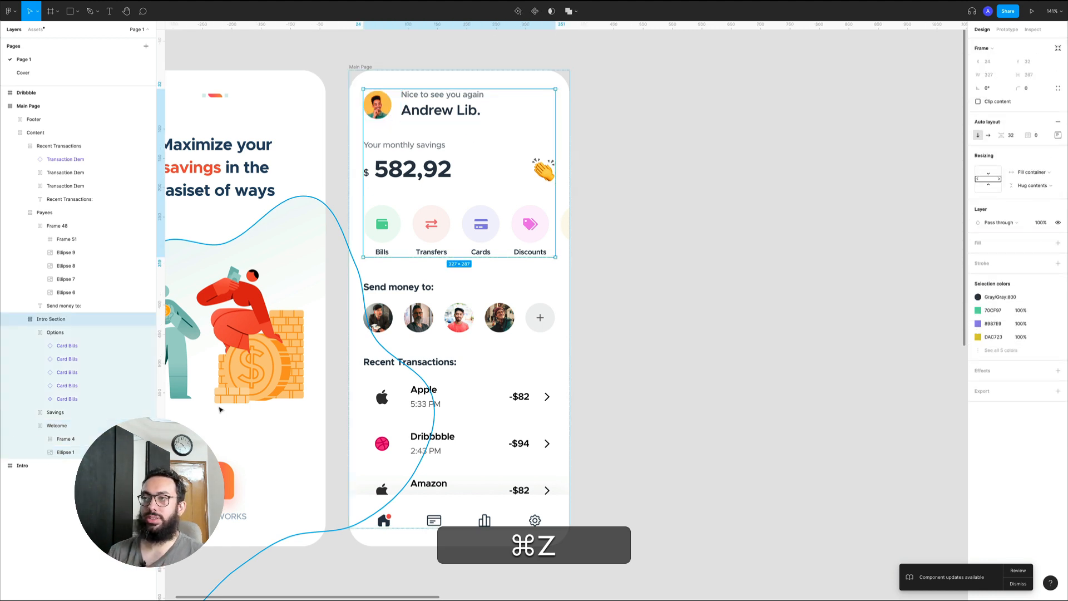
key(shift+super+z)
click(616, 286)
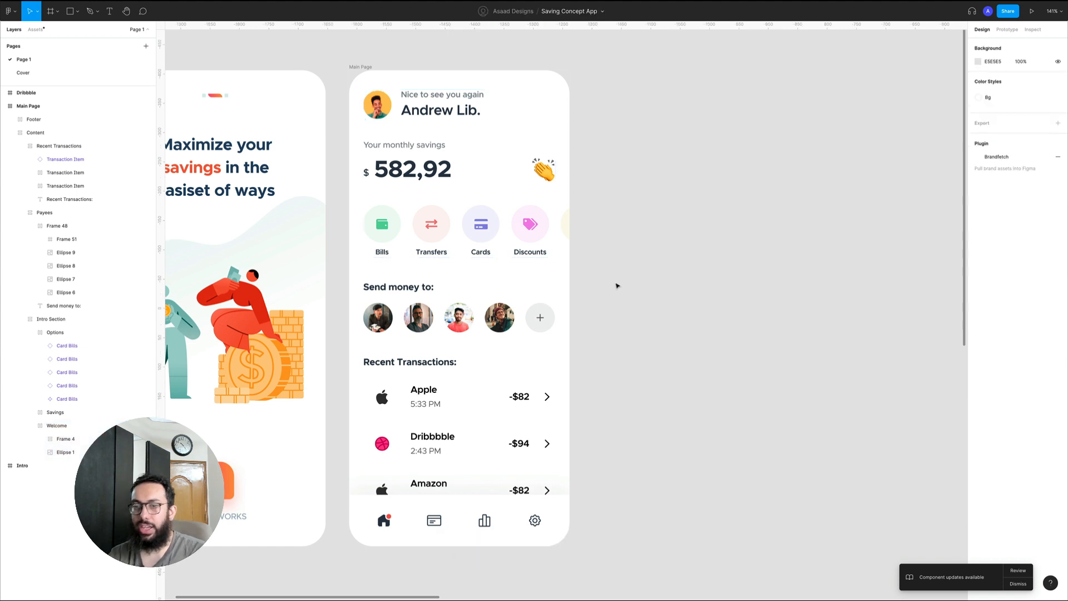
Switch to the other open design file, at its Autolayout Detailed page with the Fill Container/Hug Contents/Fixed Width example
scroll(617, 286, down, 1)
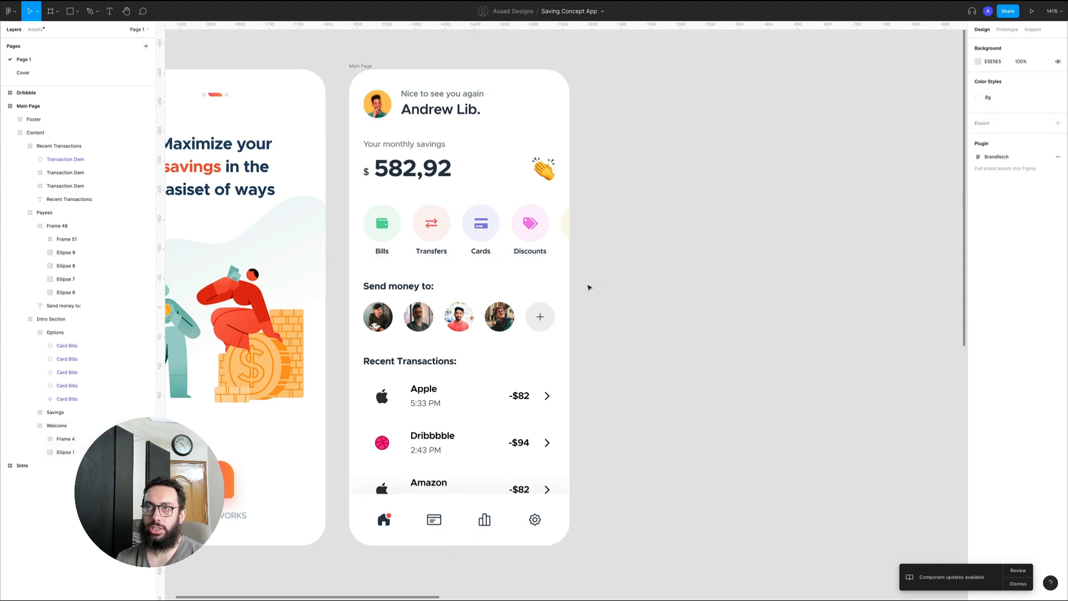
key(super+2)
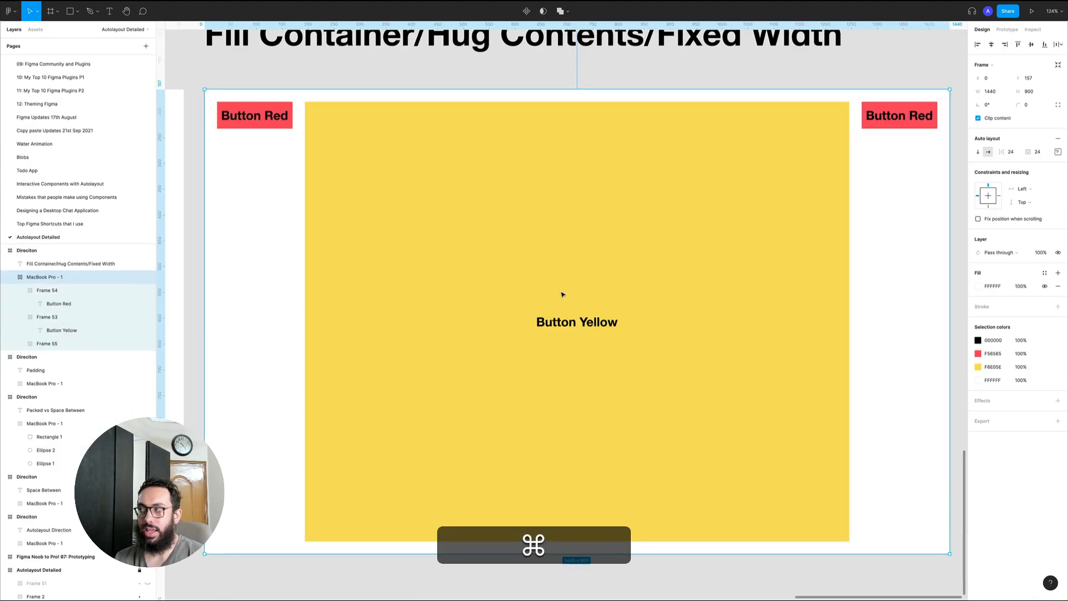